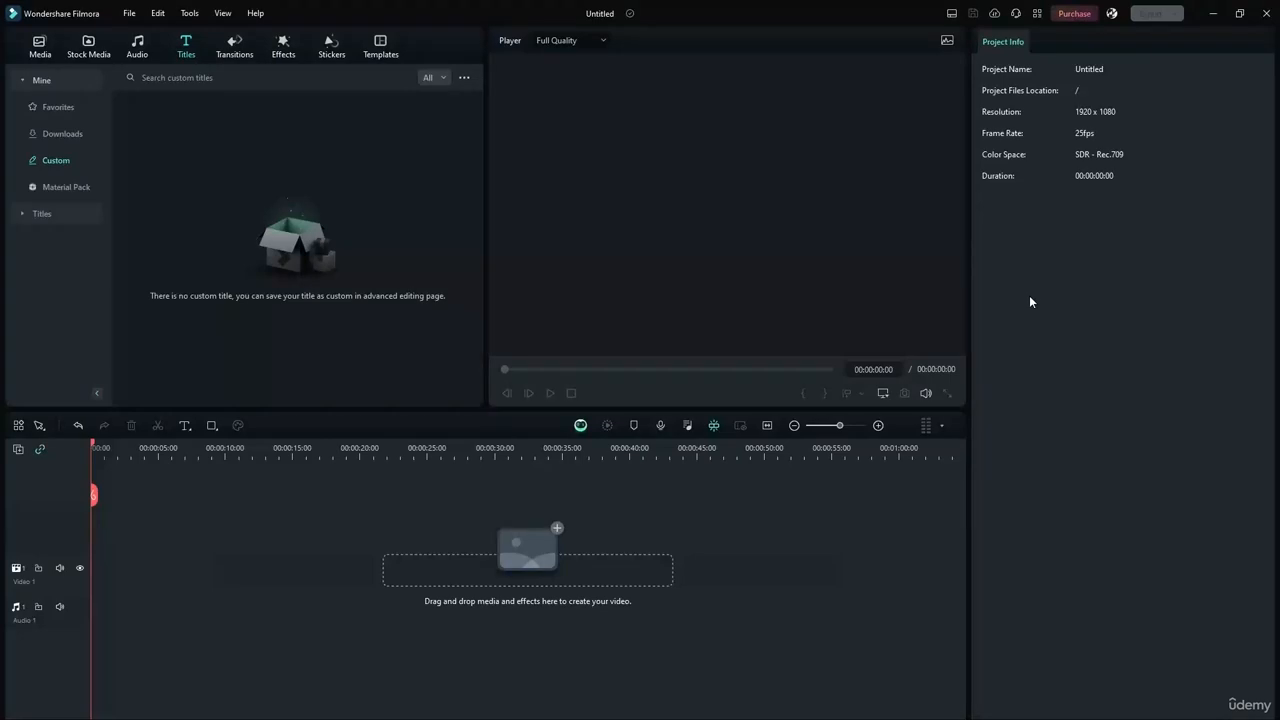
Add a basic text title at the start of the timeline and move it to the centre of the frame.
click(181, 428)
click(248, 442)
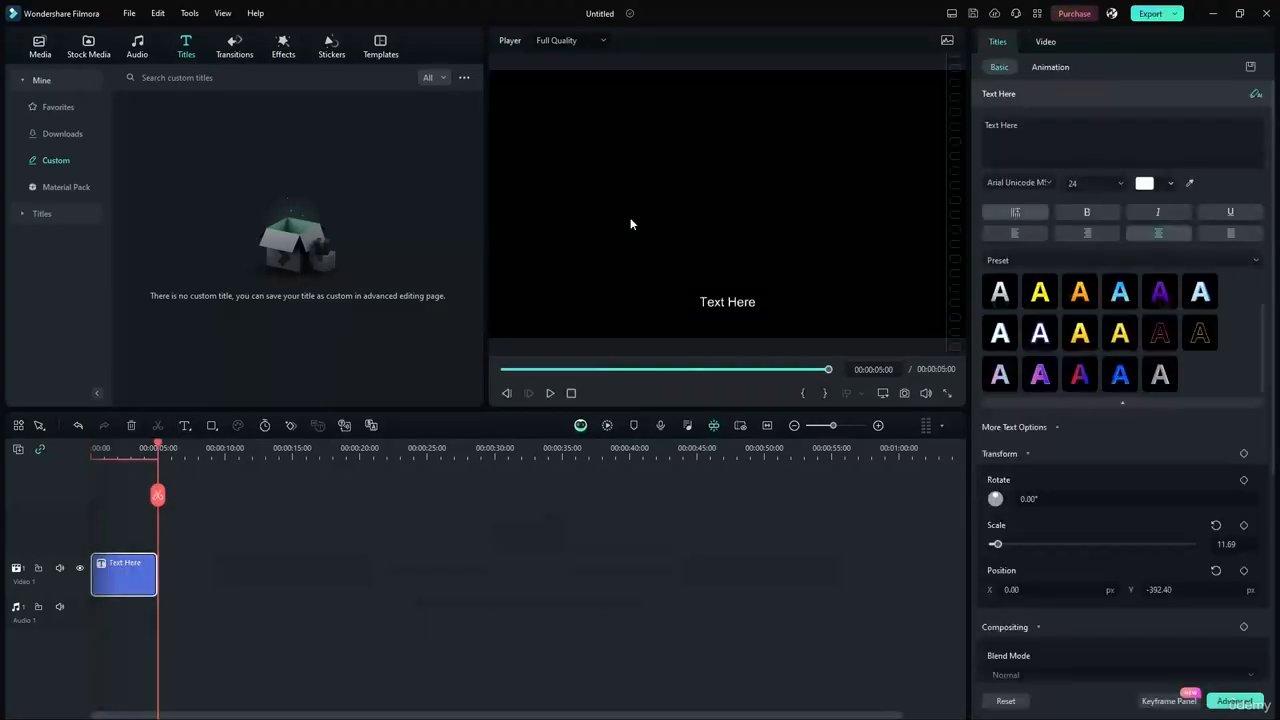
drag(727, 301, 730, 204)
Replace the title's placeholder text with "Intro Here".
double_click(730, 204)
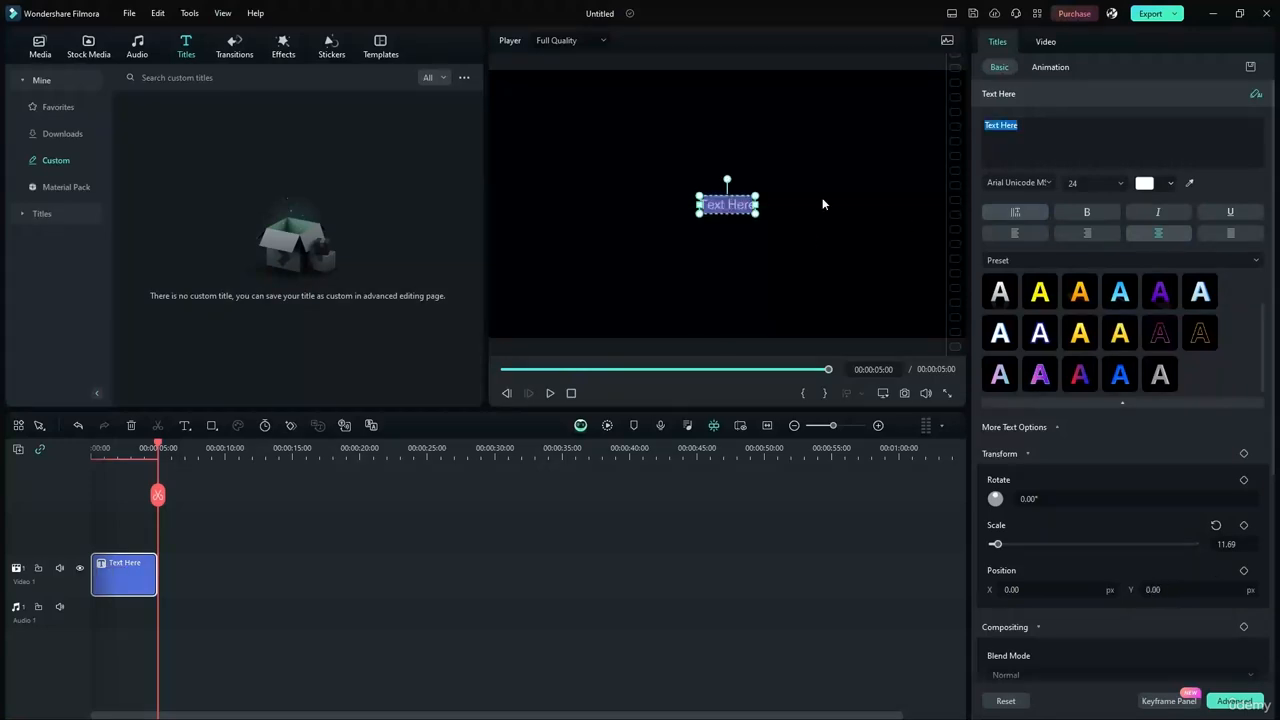
text(In)
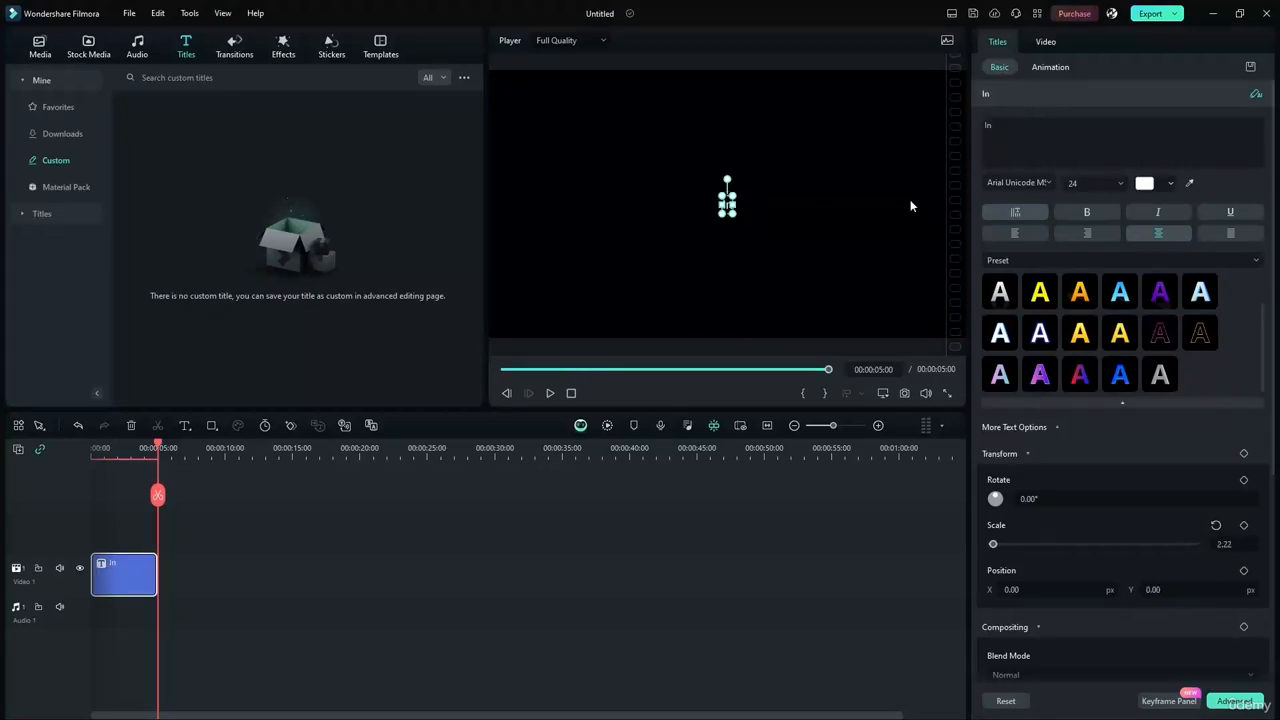
text(tro Here)
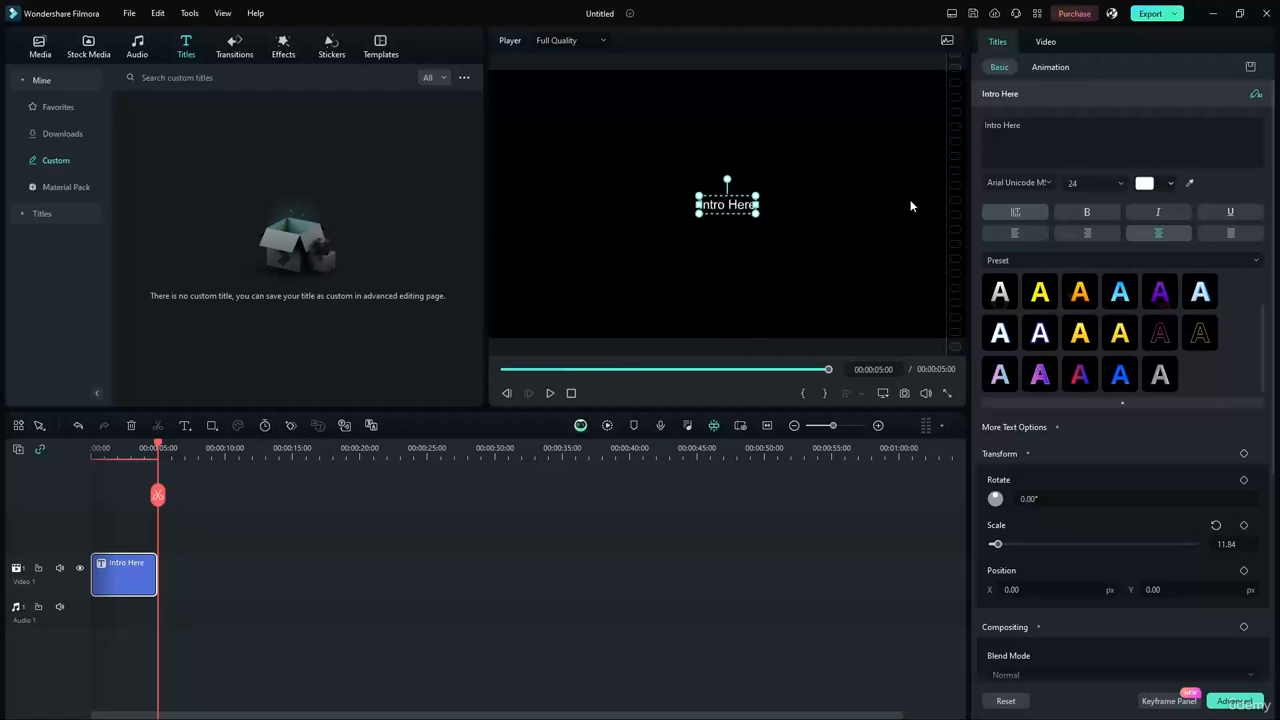
Change the title text to "Company/page/owner/creator Name here" including the quotation marks, and place it in the frame's lower-left corner.
key(ctrl+a)
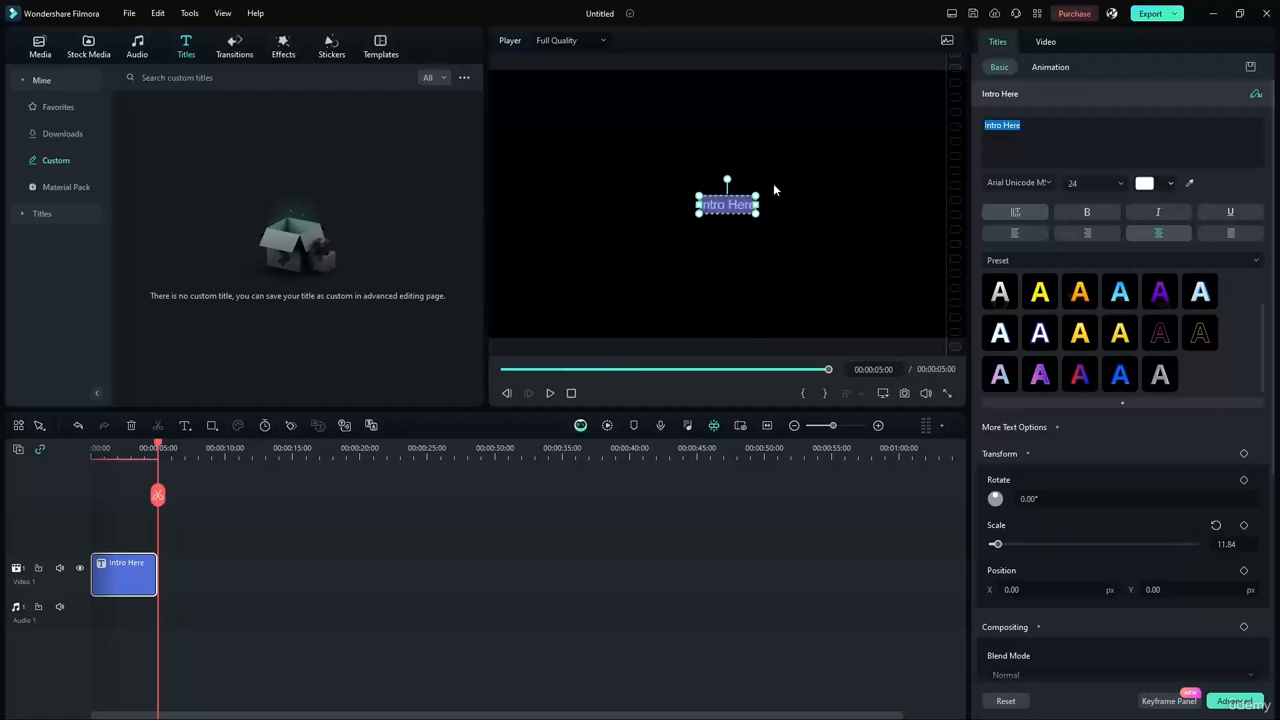
text(Compan)
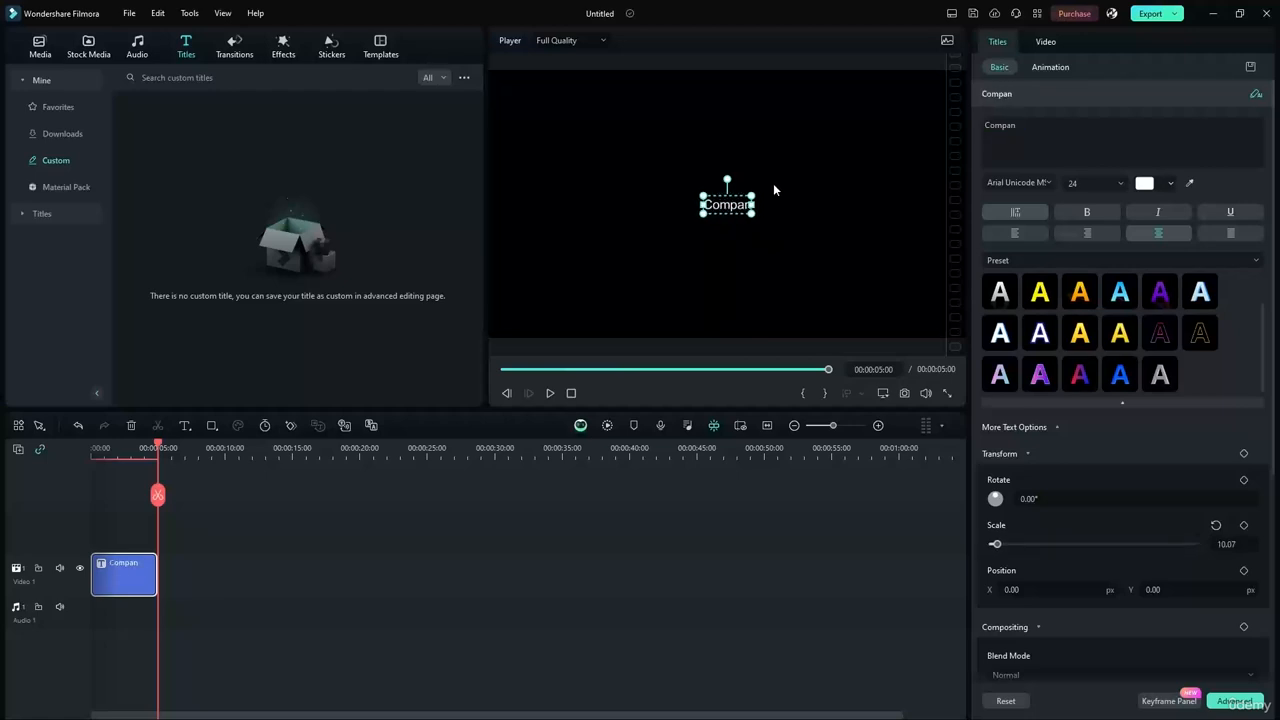
text(y Name h)
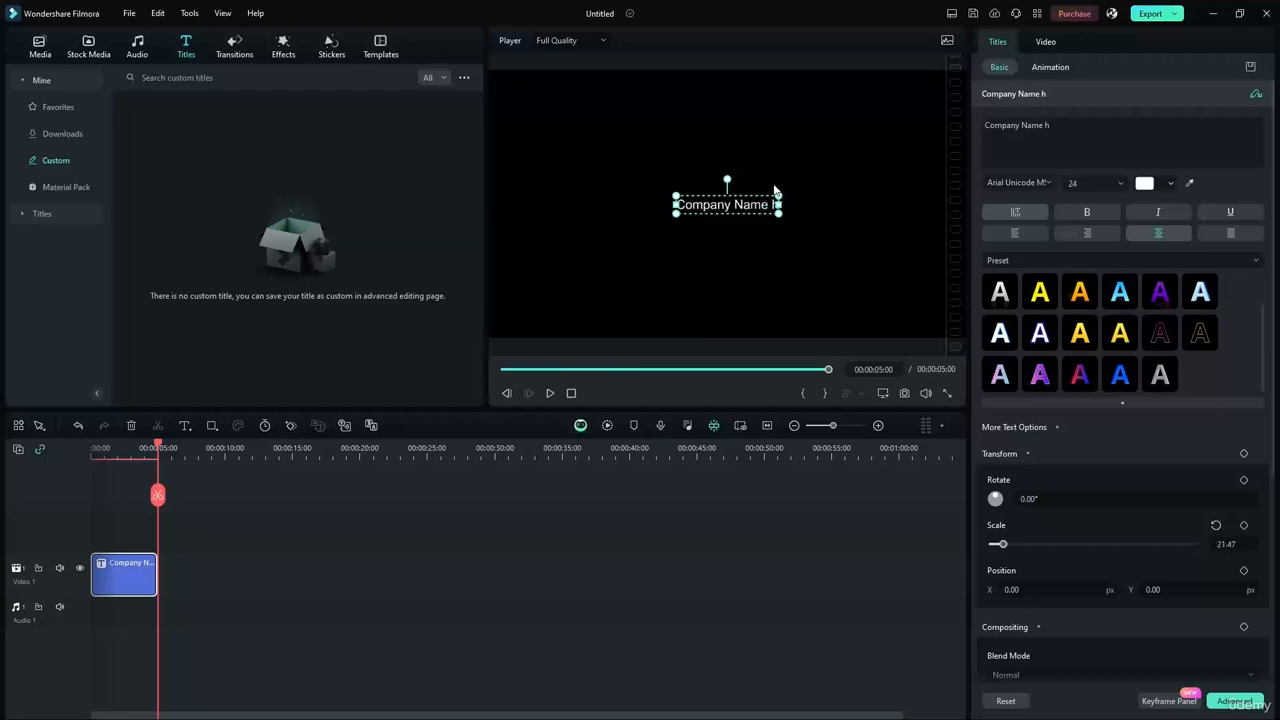
text(ere")
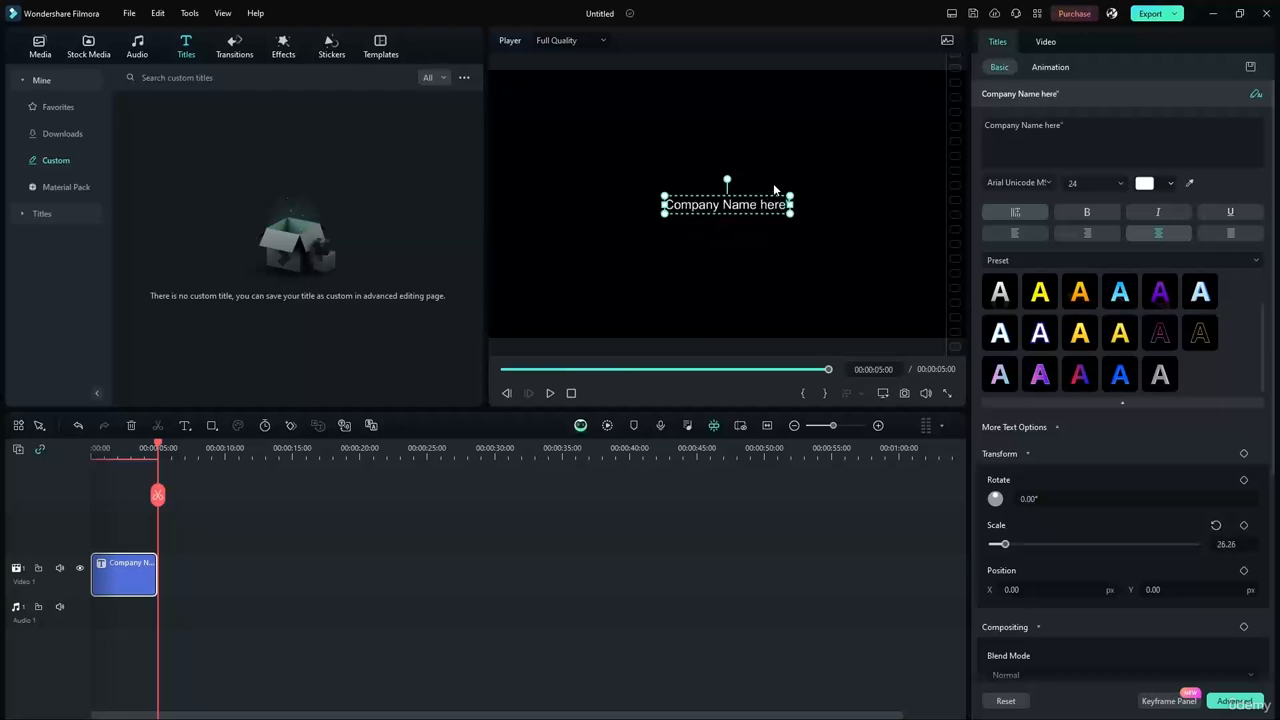
key(ctrl+shift+Left)
text("Comp)
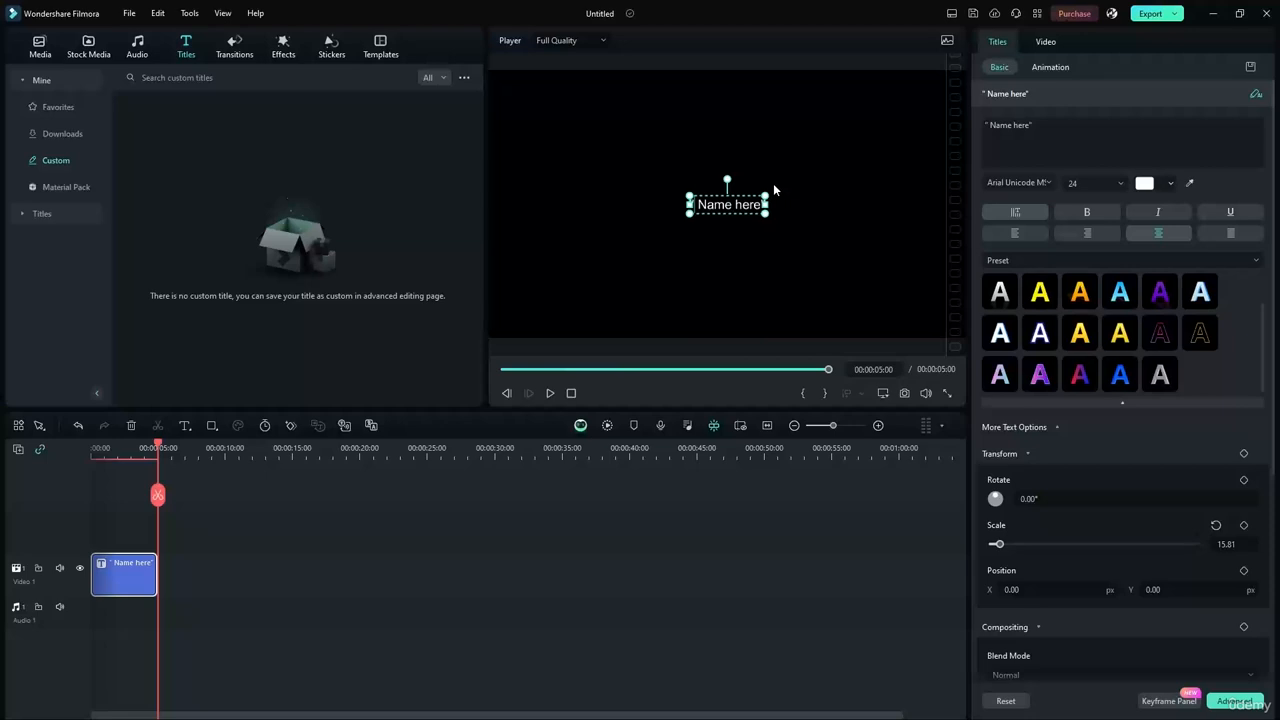
text(any)
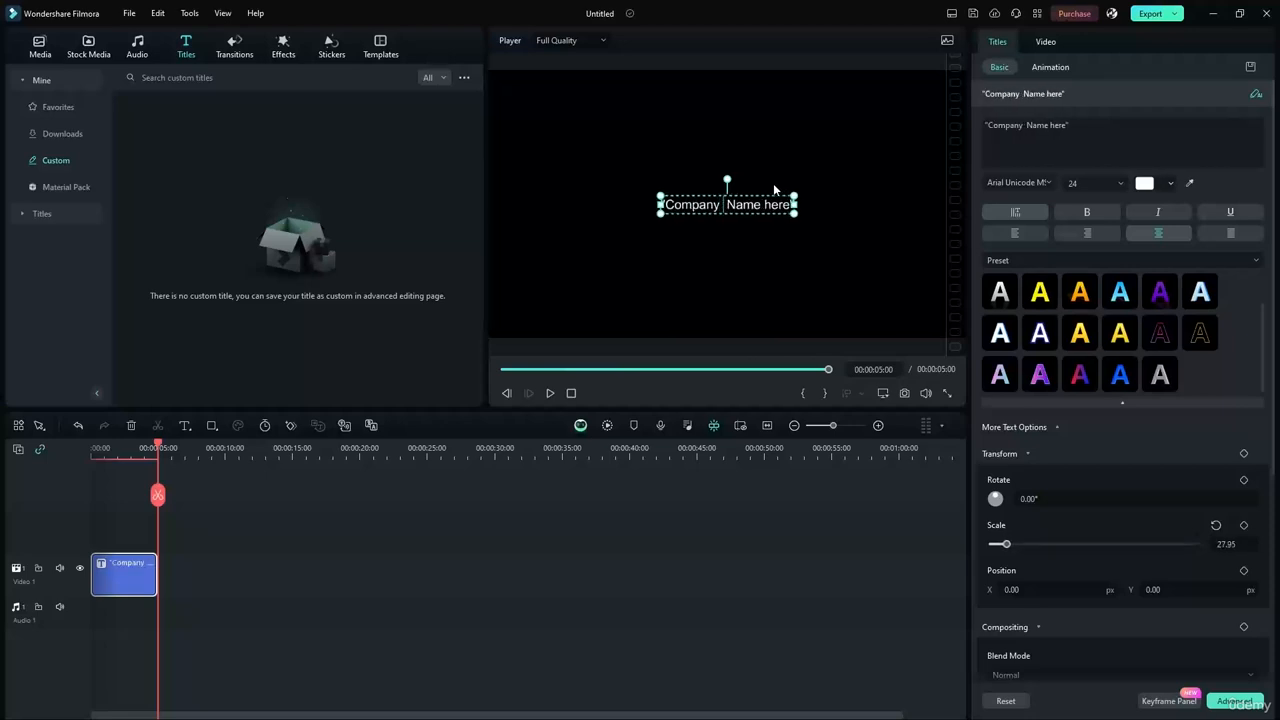
text(/page/)
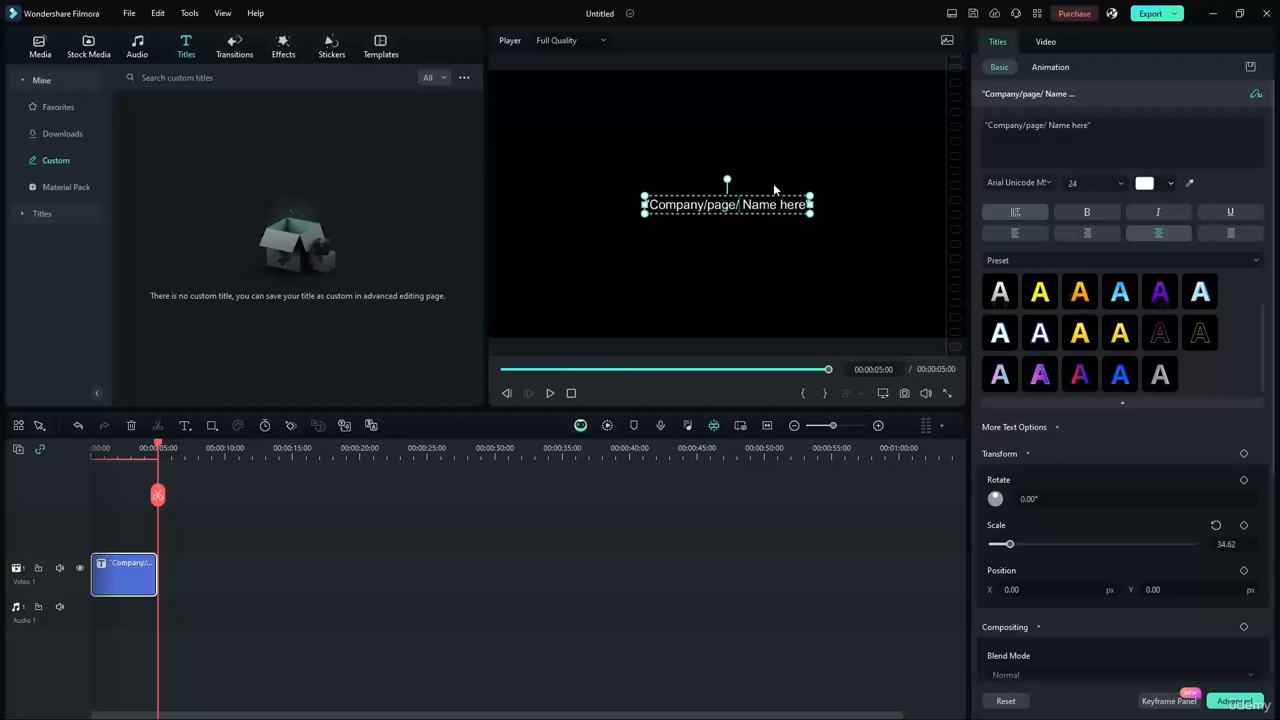
text(owner/)
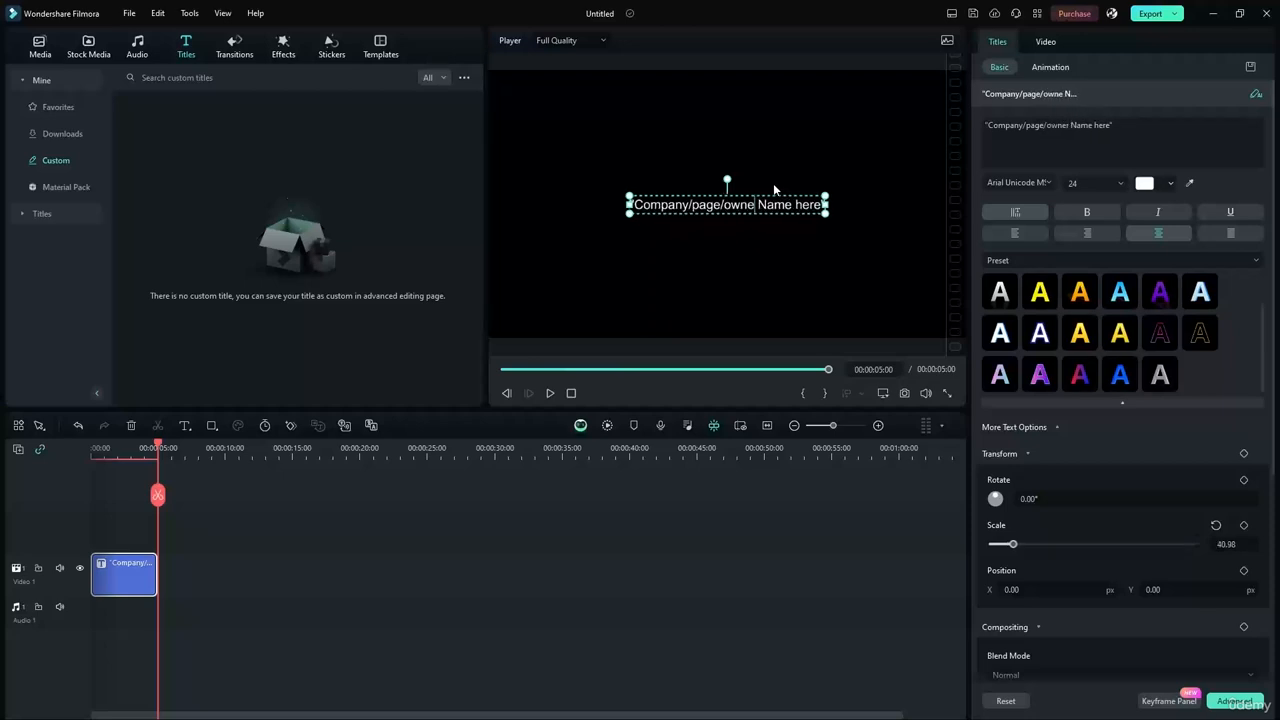
text(creat)
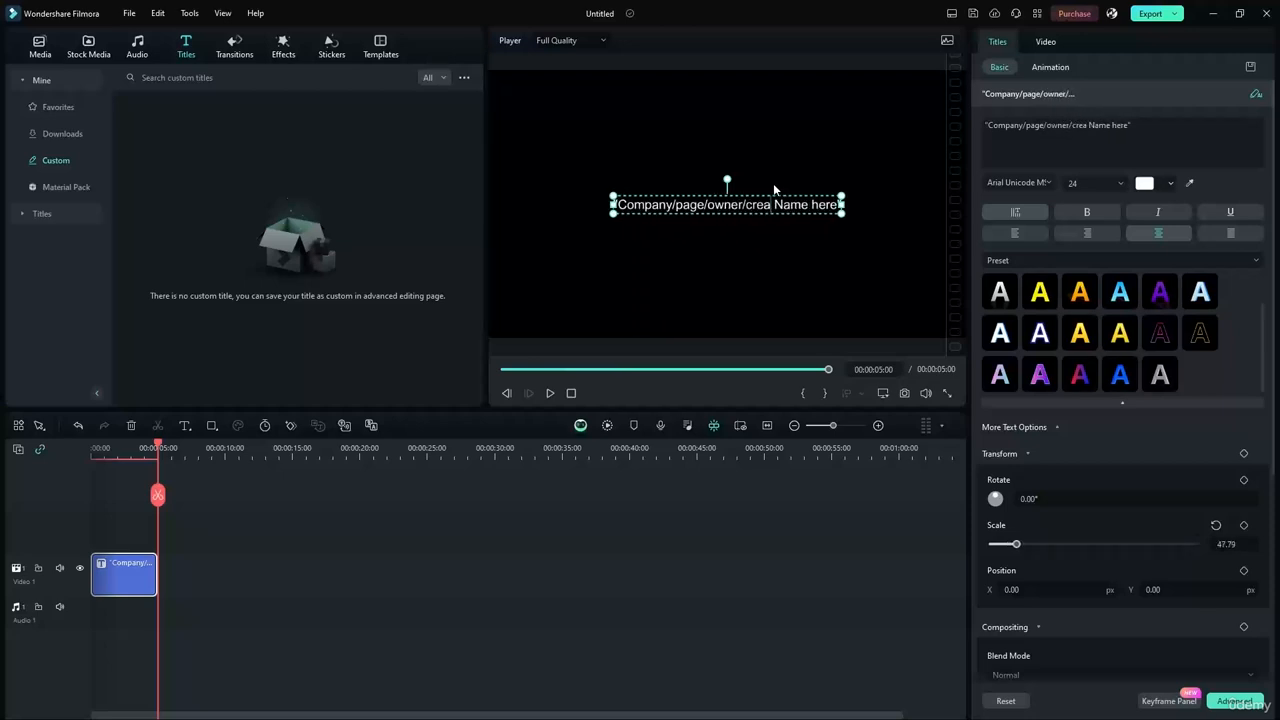
text(or)
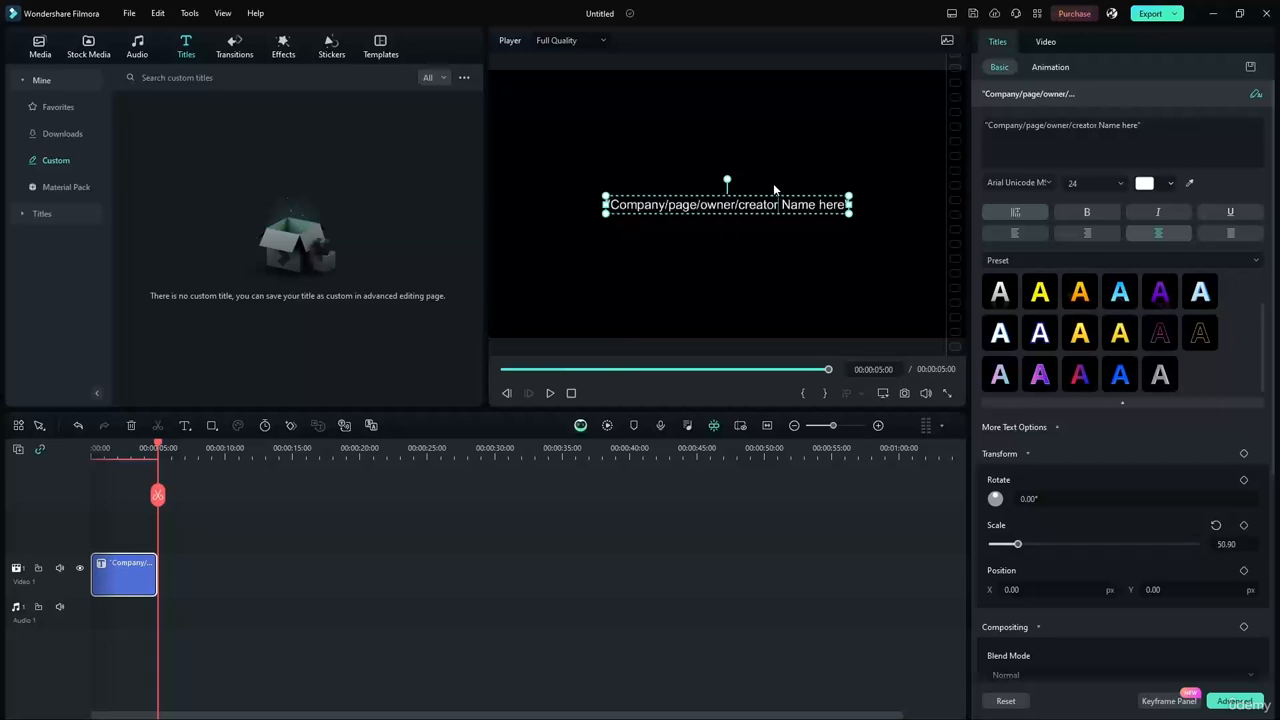
drag(772, 204, 670, 308)
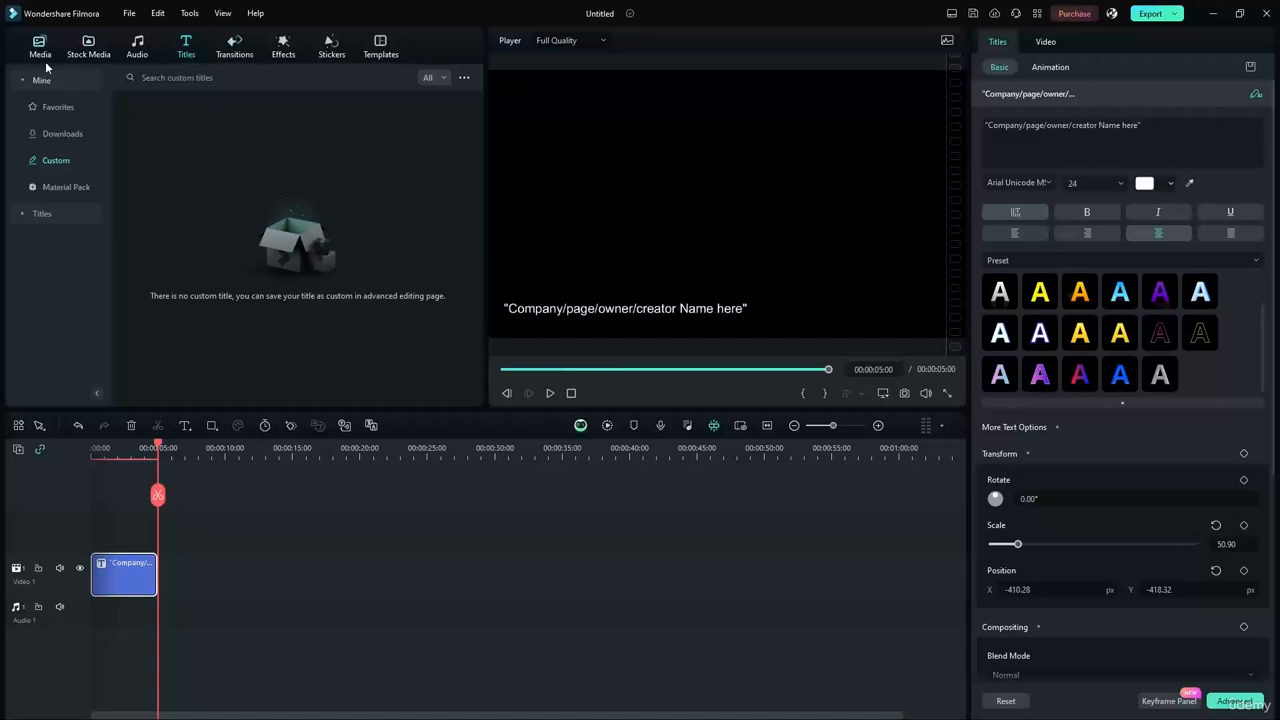
Add a rectangle shape in the middle of the frame and move its clip to the timeline start, above the title clip.
click(208, 425)
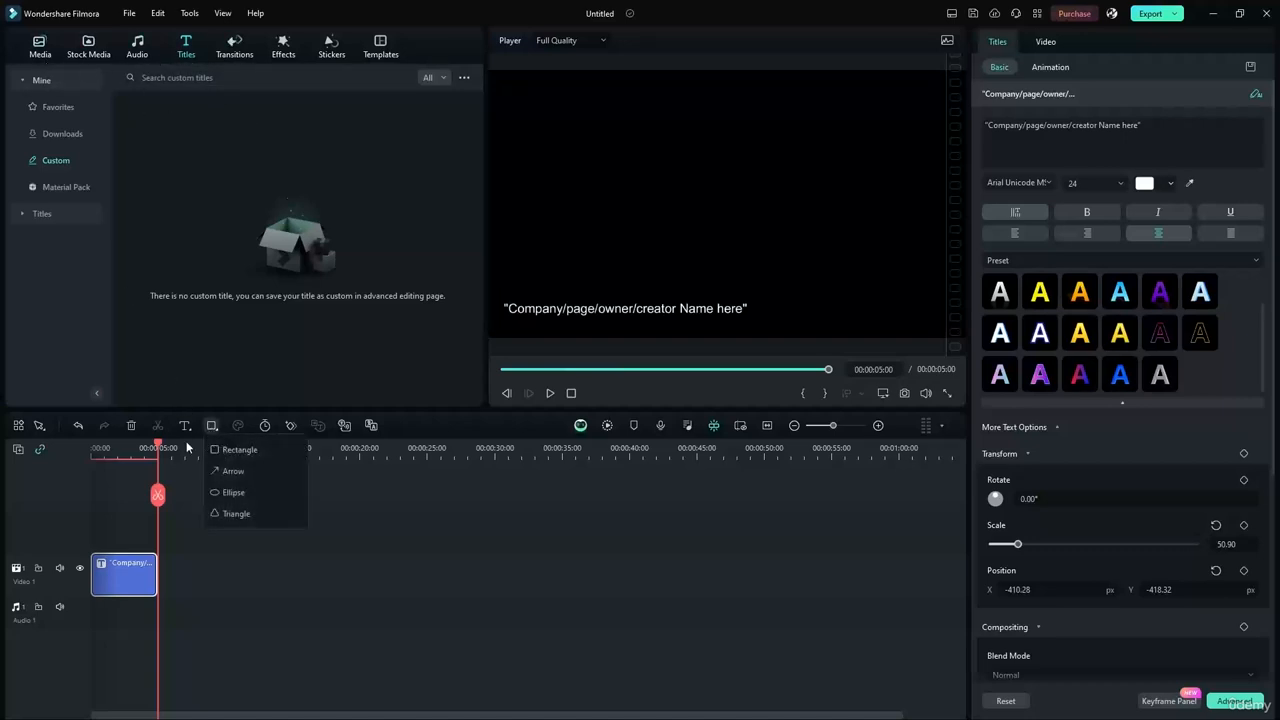
click(234, 472)
drag(642, 171, 799, 273)
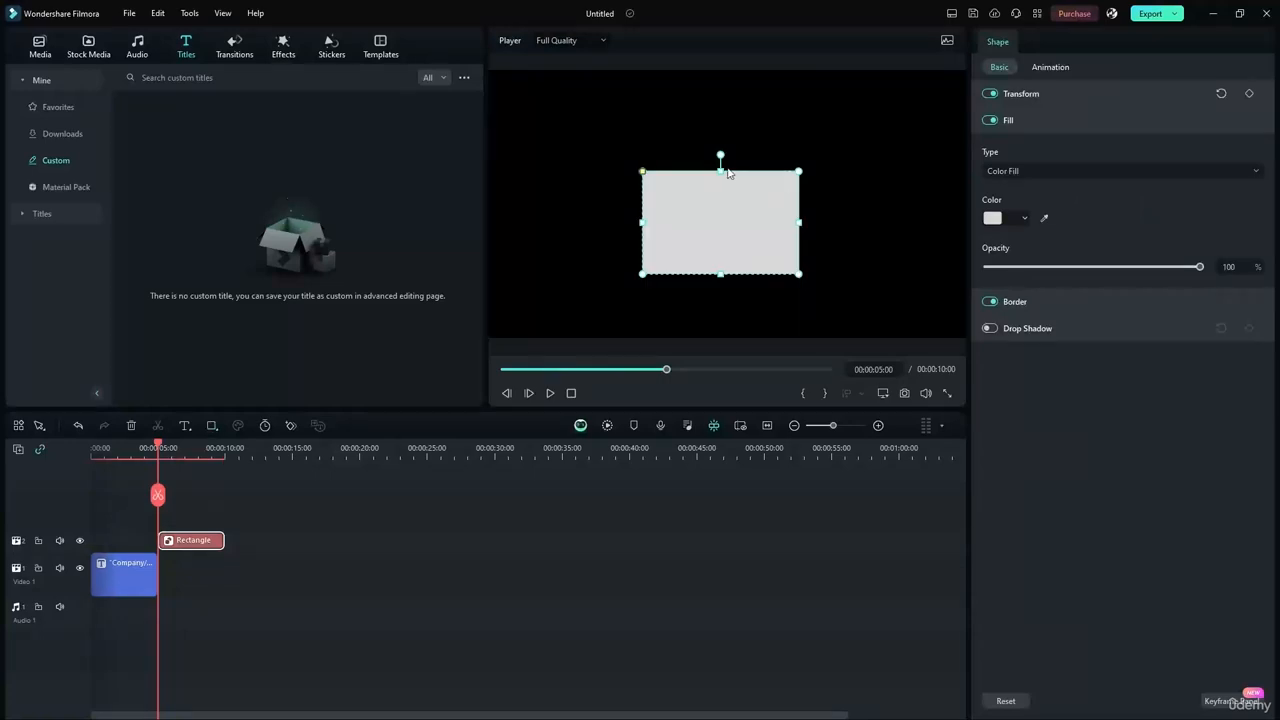
click(188, 496)
drag(202, 544, 133, 544)
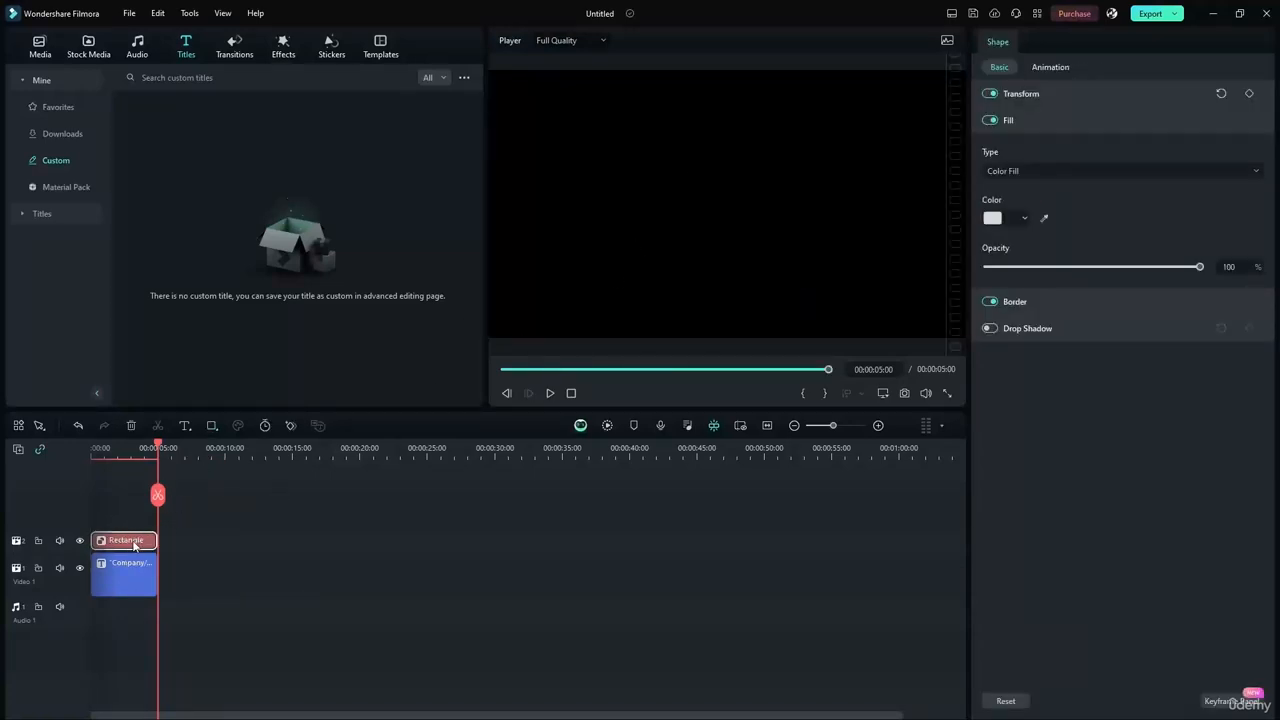
Resize the rectangle to about 92% scale on both axes and centre it in the frame.
mouse_move(753, 239)
mouse_down()
mouse_move(729, 196)
mouse_move(743, 217)
mouse_up()
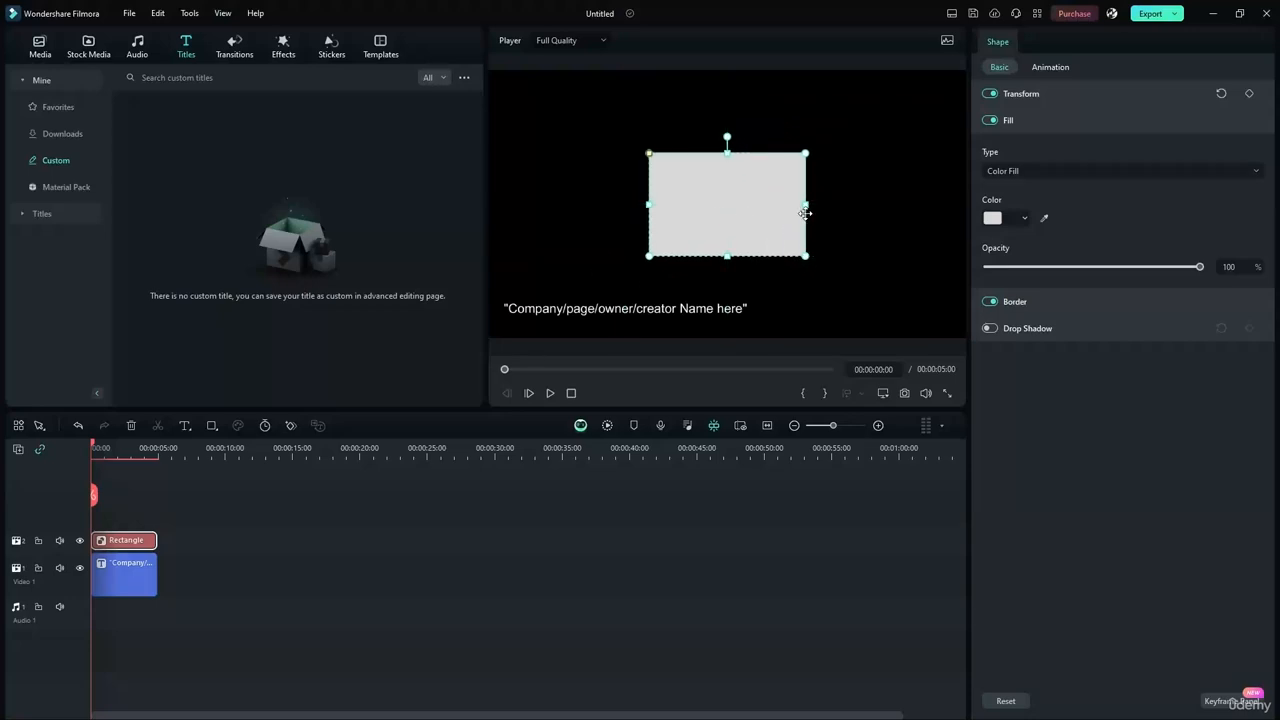
drag(805, 256, 940, 325)
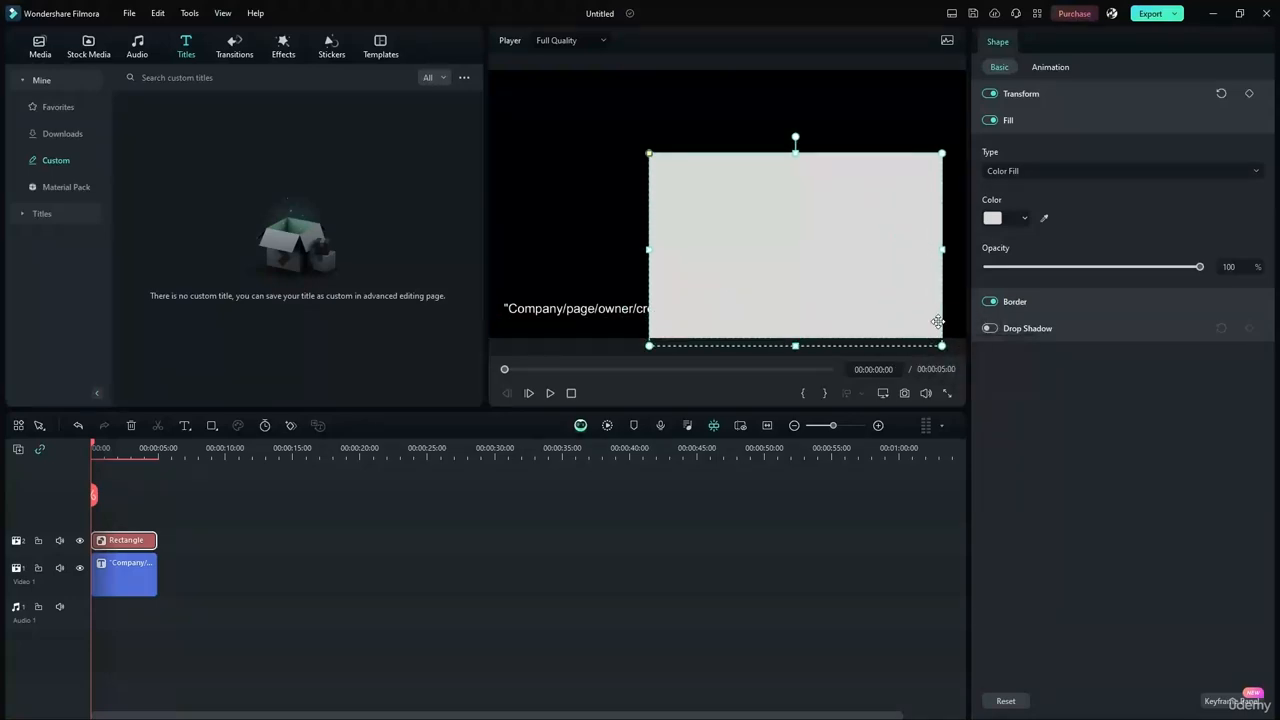
drag(867, 290, 949, 349)
mouse_move(889, 318)
mouse_down()
mouse_move(837, 271)
mouse_move(836, 284)
mouse_move(916, 328)
mouse_move(899, 318)
mouse_up()
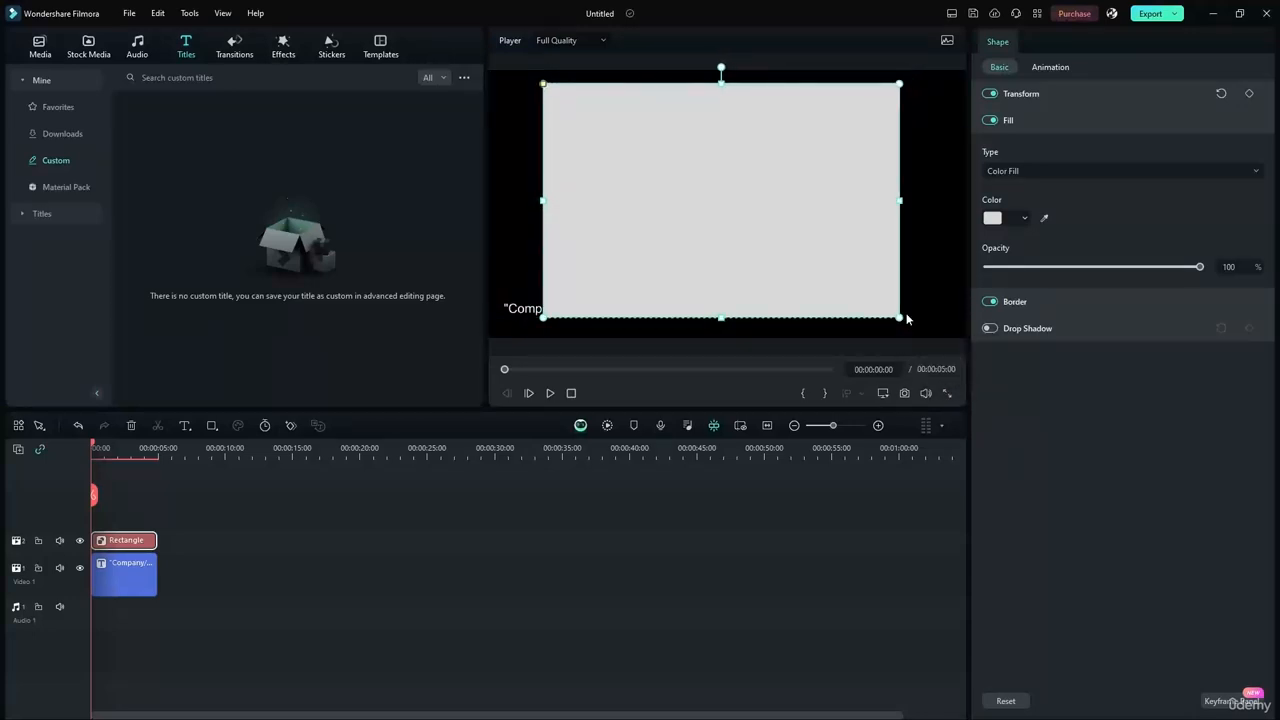
click(1046, 94)
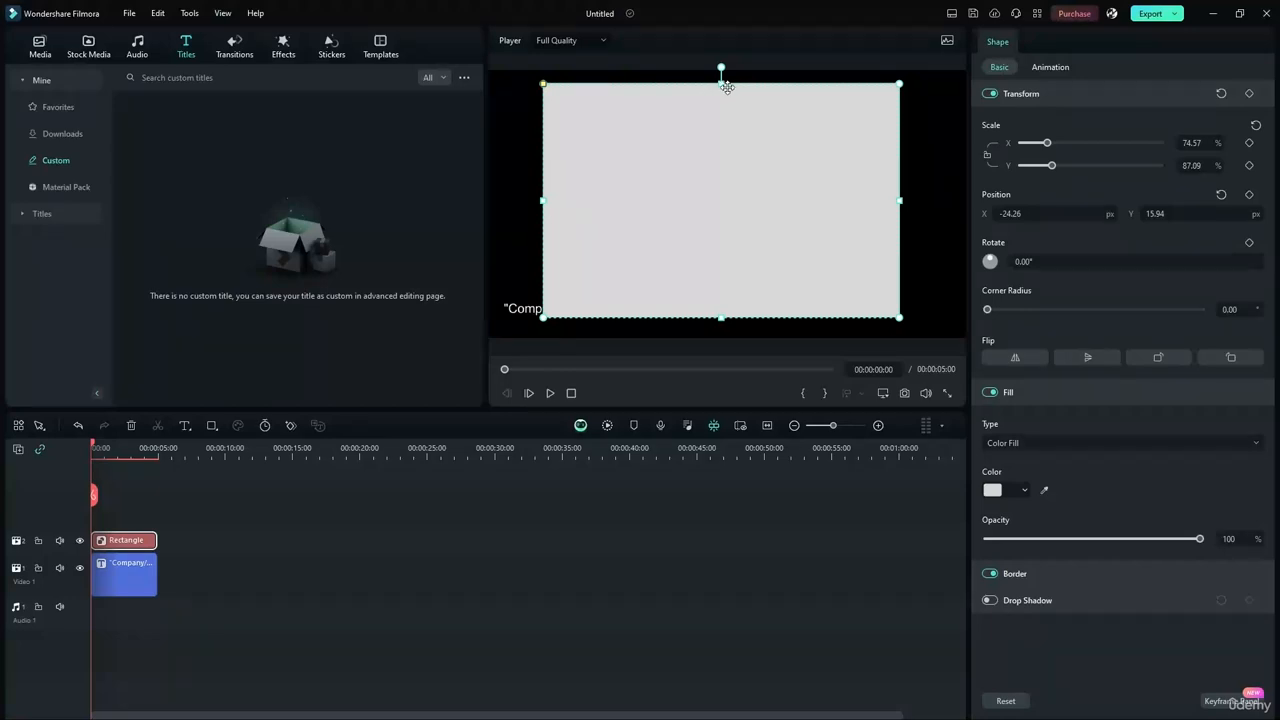
drag(716, 152, 663, 141)
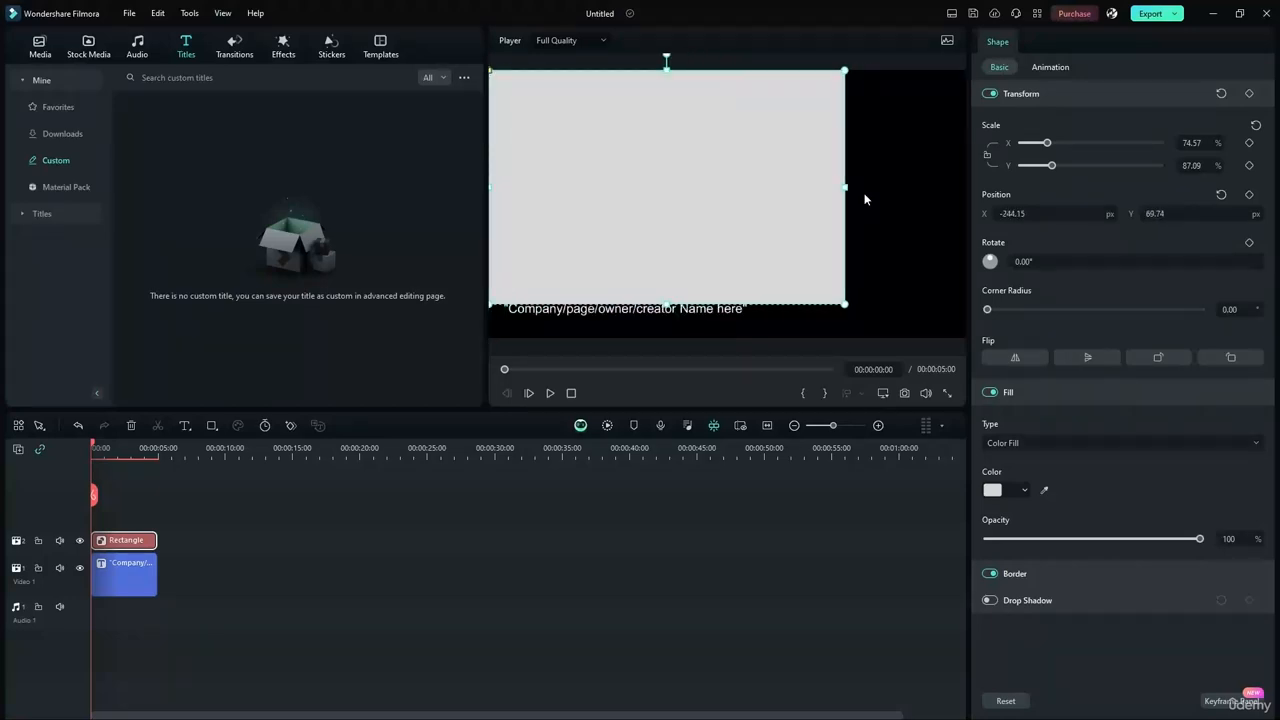
drag(844, 187, 962, 192)
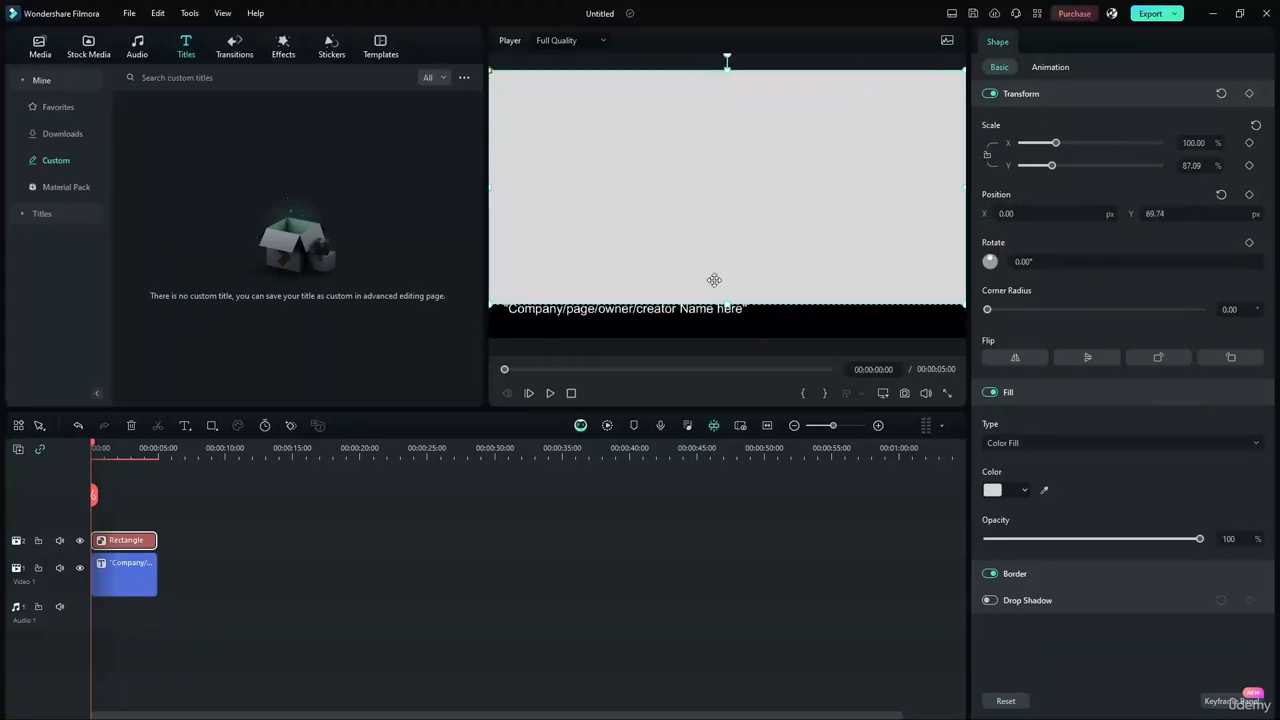
drag(730, 300, 728, 338)
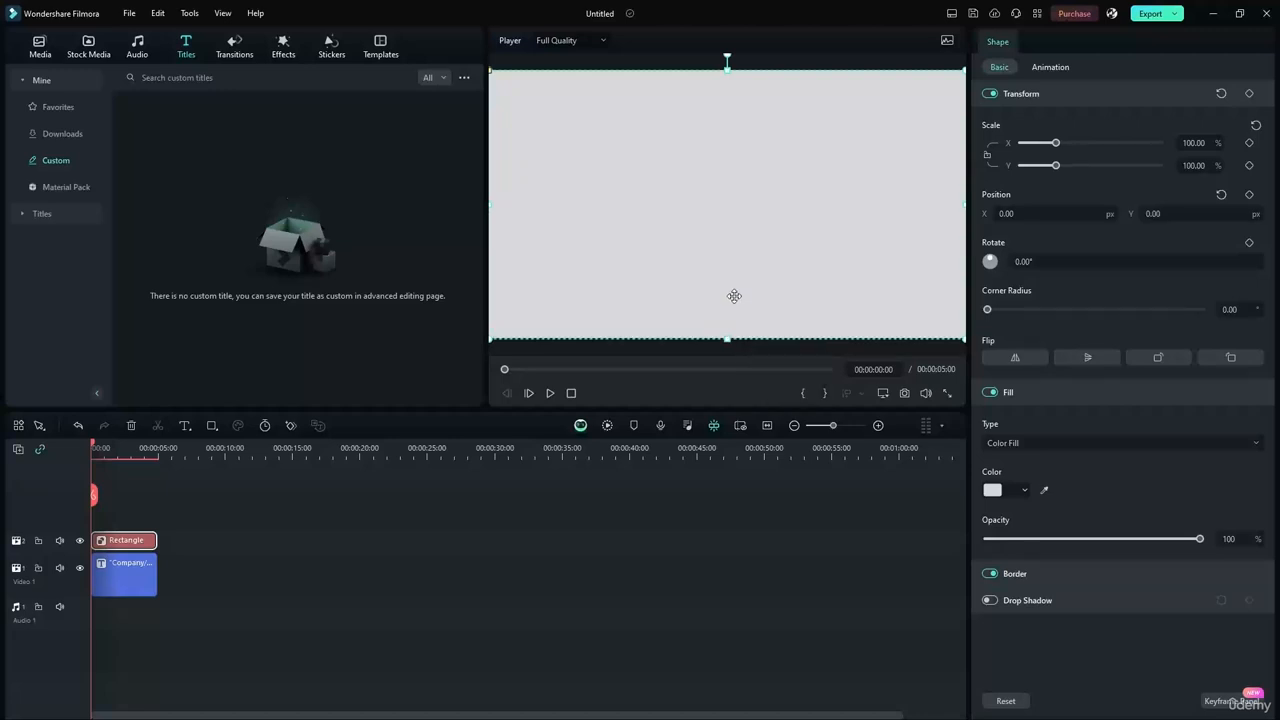
drag(964, 338, 924, 301)
drag(821, 250, 840, 260)
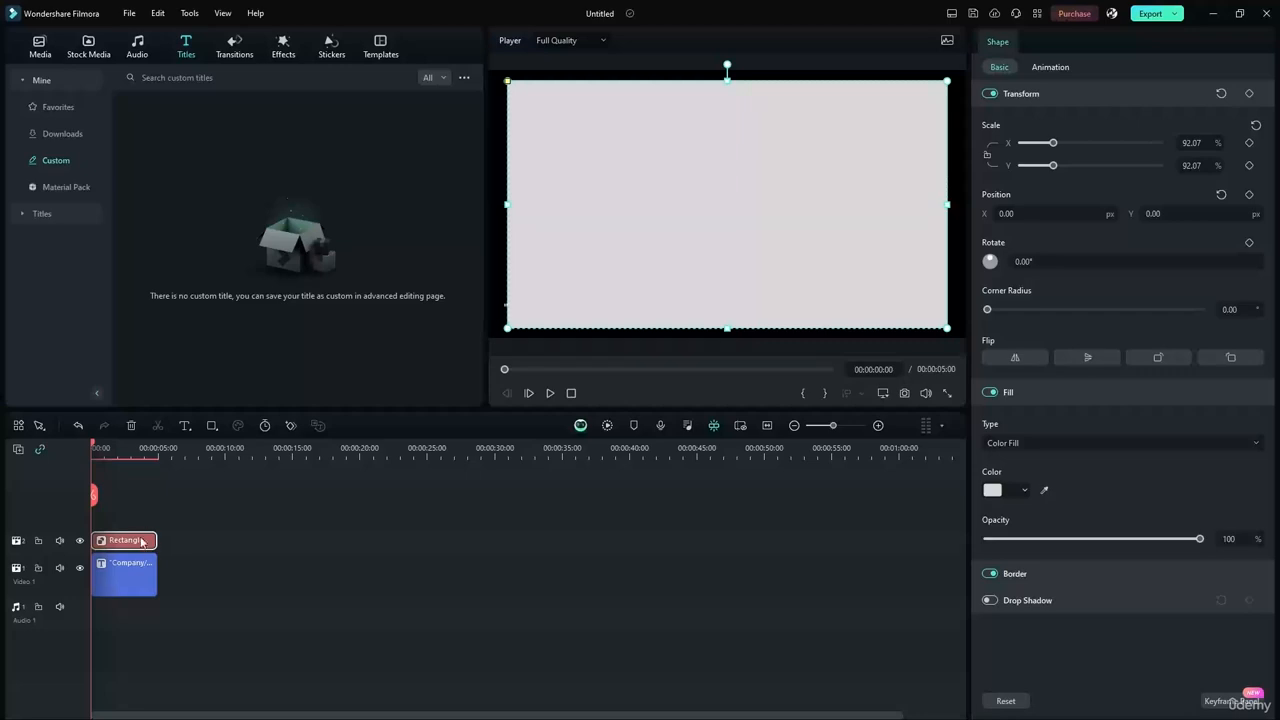
Swap the tracks so the rectangle clip lies beneath the title from the timeline start, and extend the rectangle to about 53 seconds.
drag(135, 552, 228, 603)
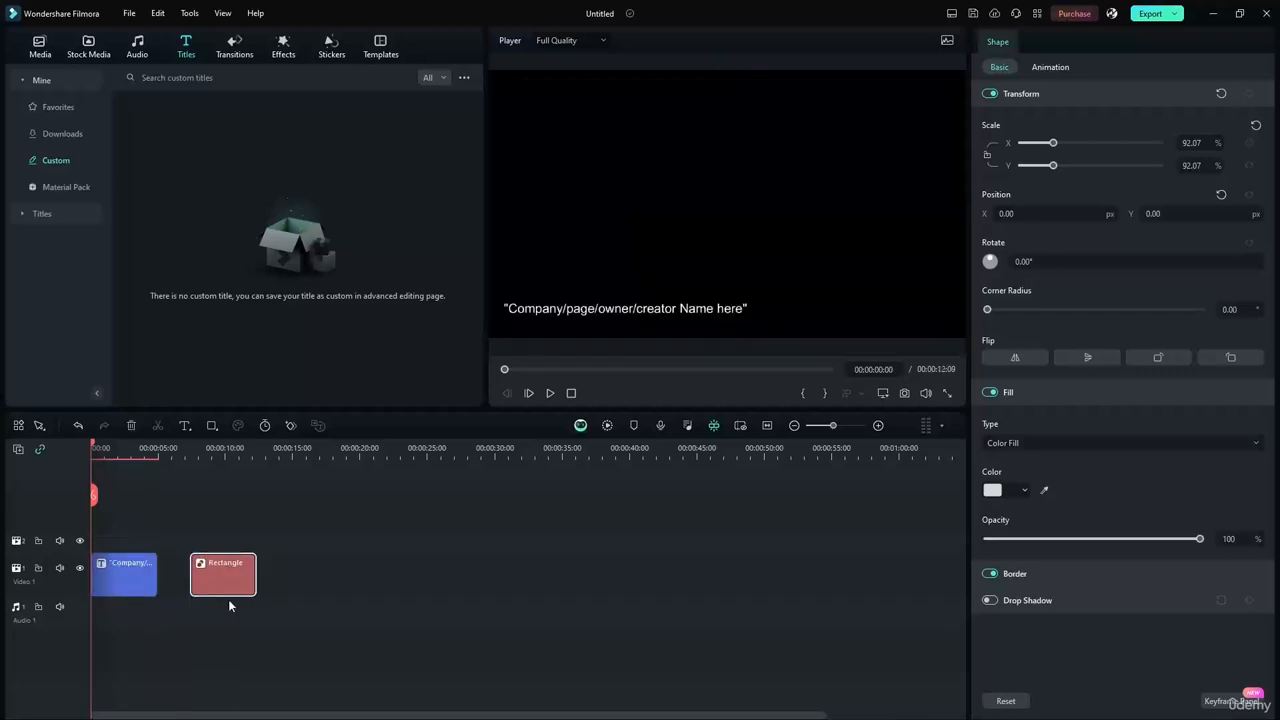
drag(130, 575, 138, 543)
drag(200, 572, 805, 575)
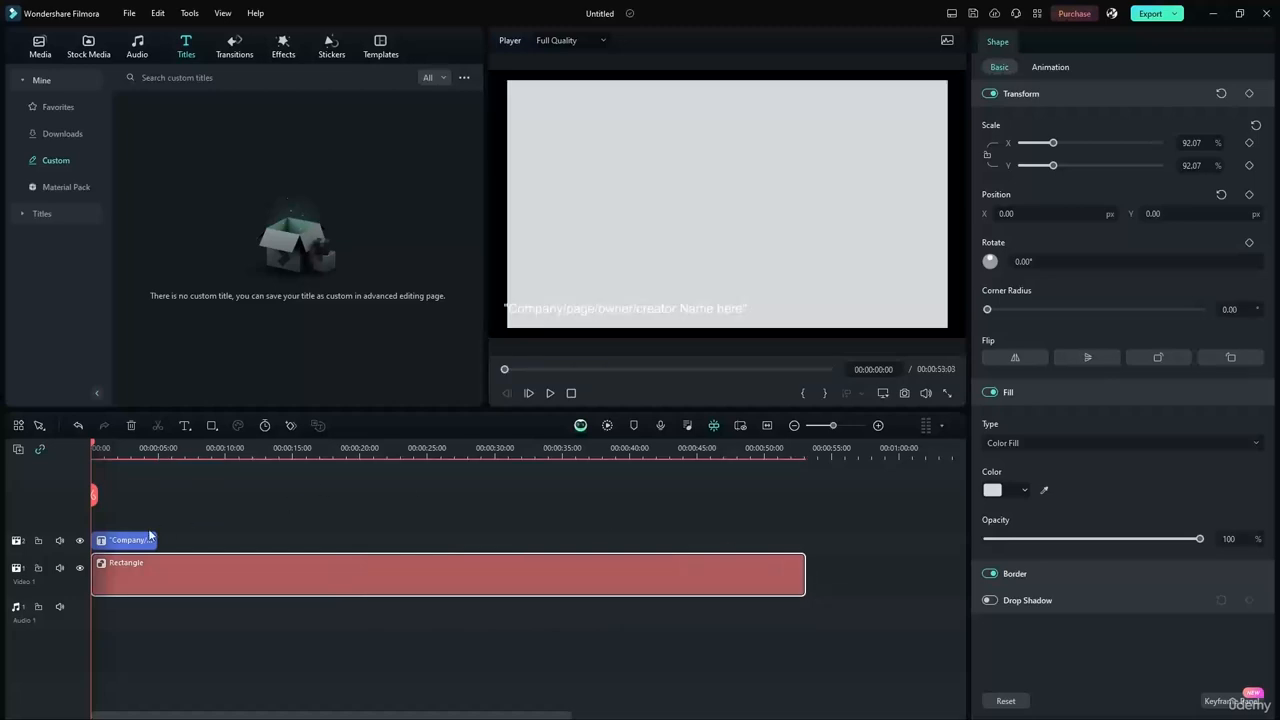
Lower the rectangle's fill opacity until it appears as a dark grey, see-through panel.
click(631, 195)
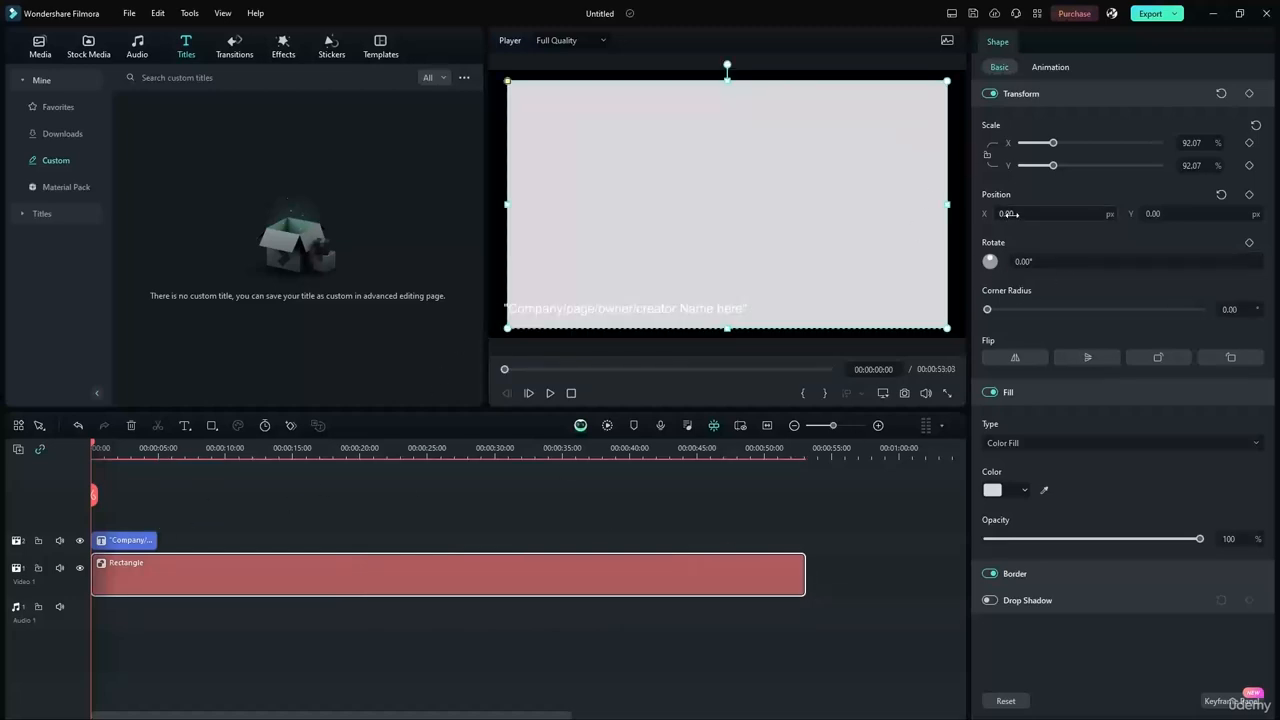
drag(1199, 539, 1046, 539)
Move the title so it snaps to the lower-left corner of the rectangle.
click(137, 541)
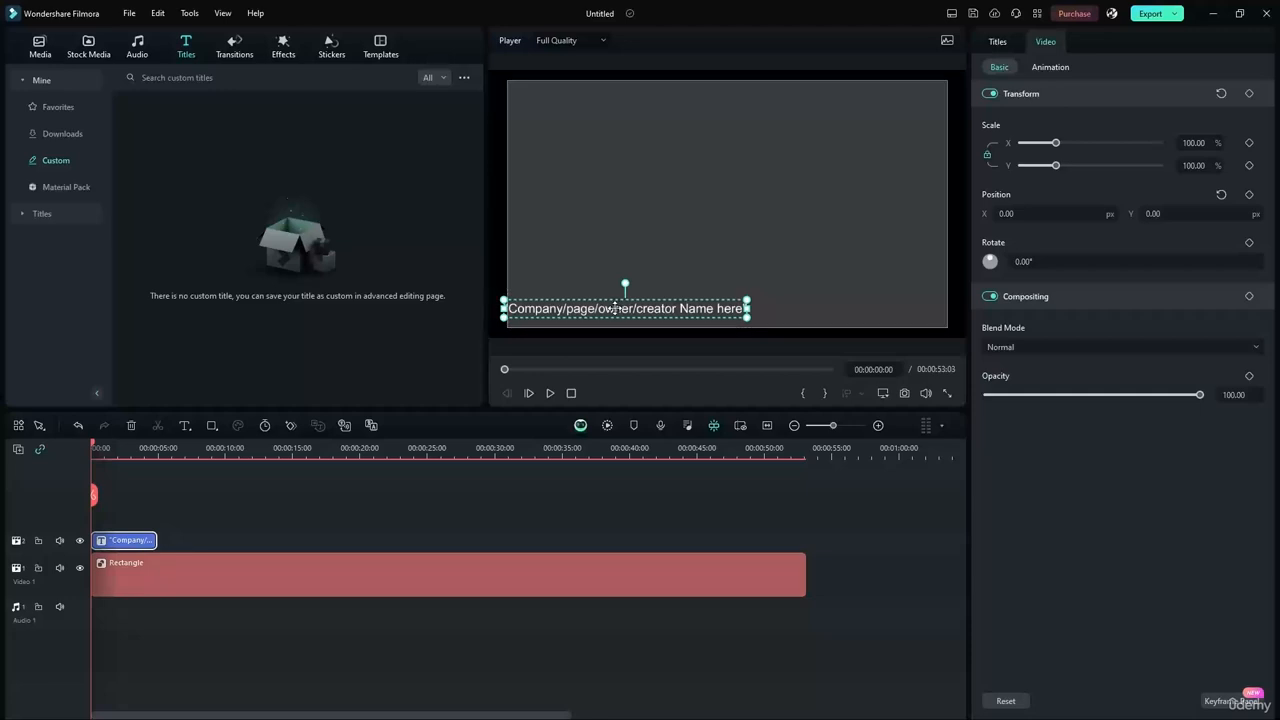
drag(616, 309, 629, 316)
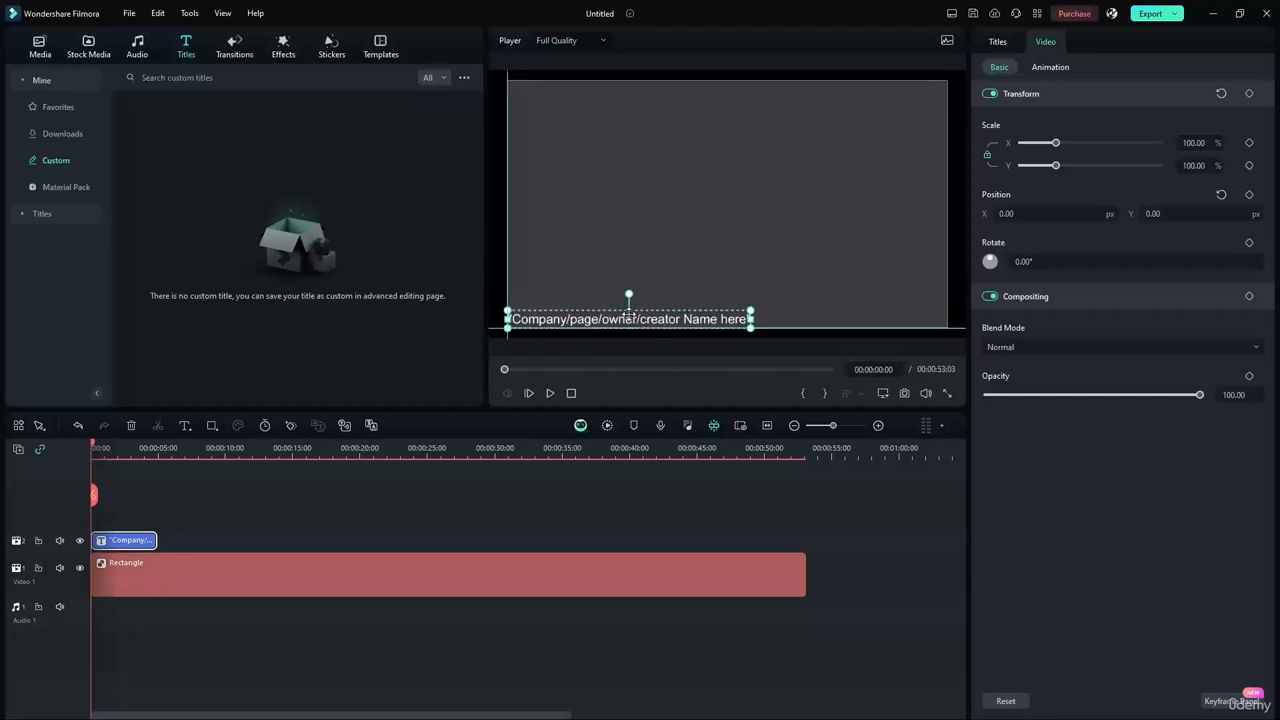
click(955, 289)
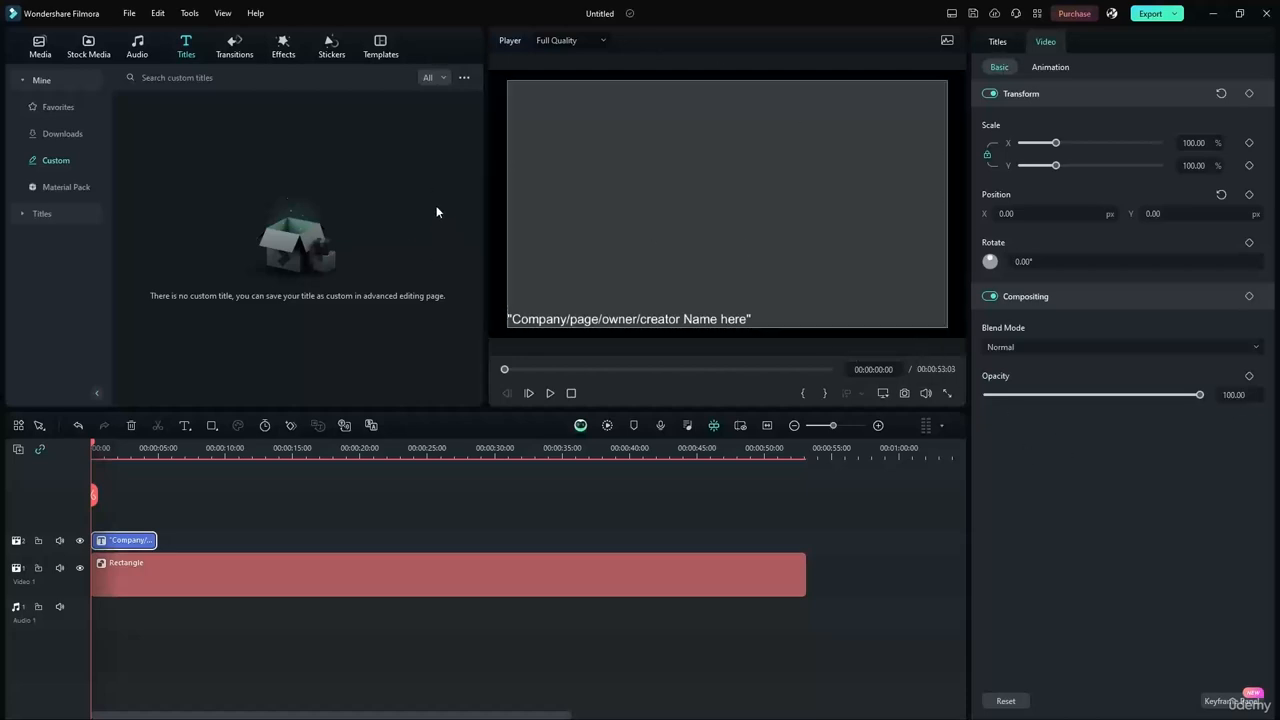
Save the company name title as a custom preset named My preset1 from the advanced text editor, leaving the editor without further changes.
right_click(542, 507)
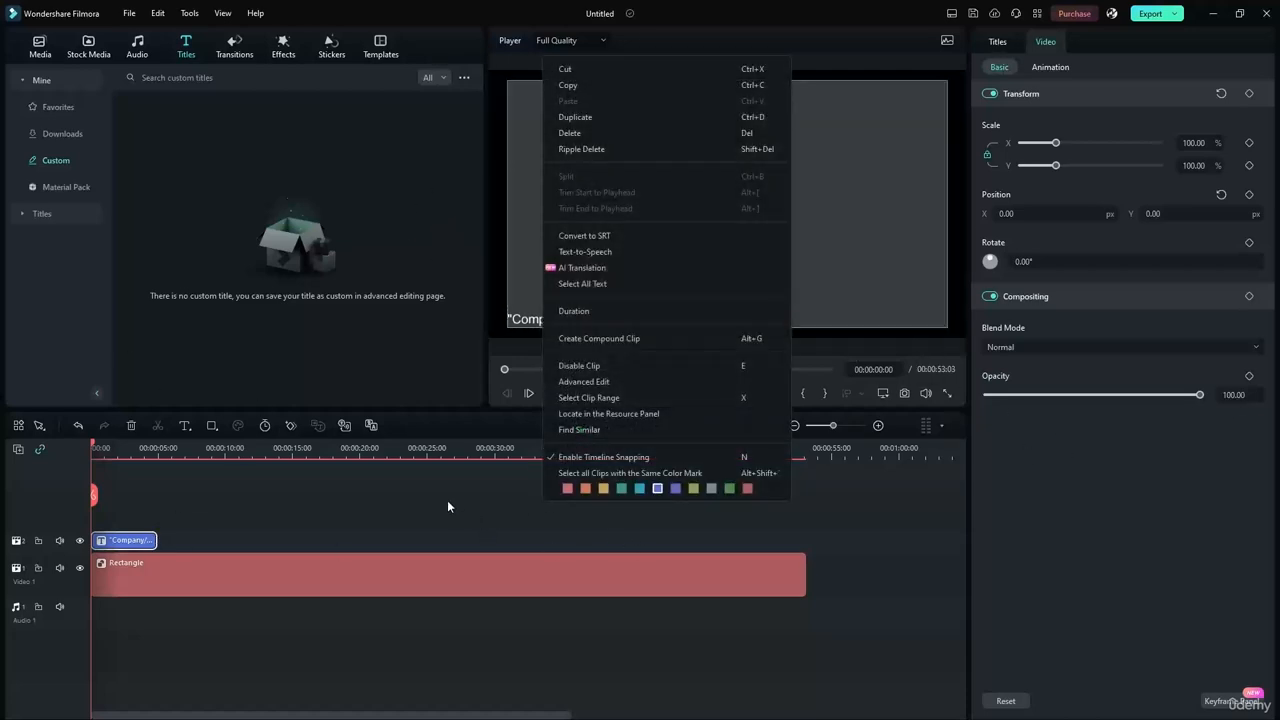
click(591, 381)
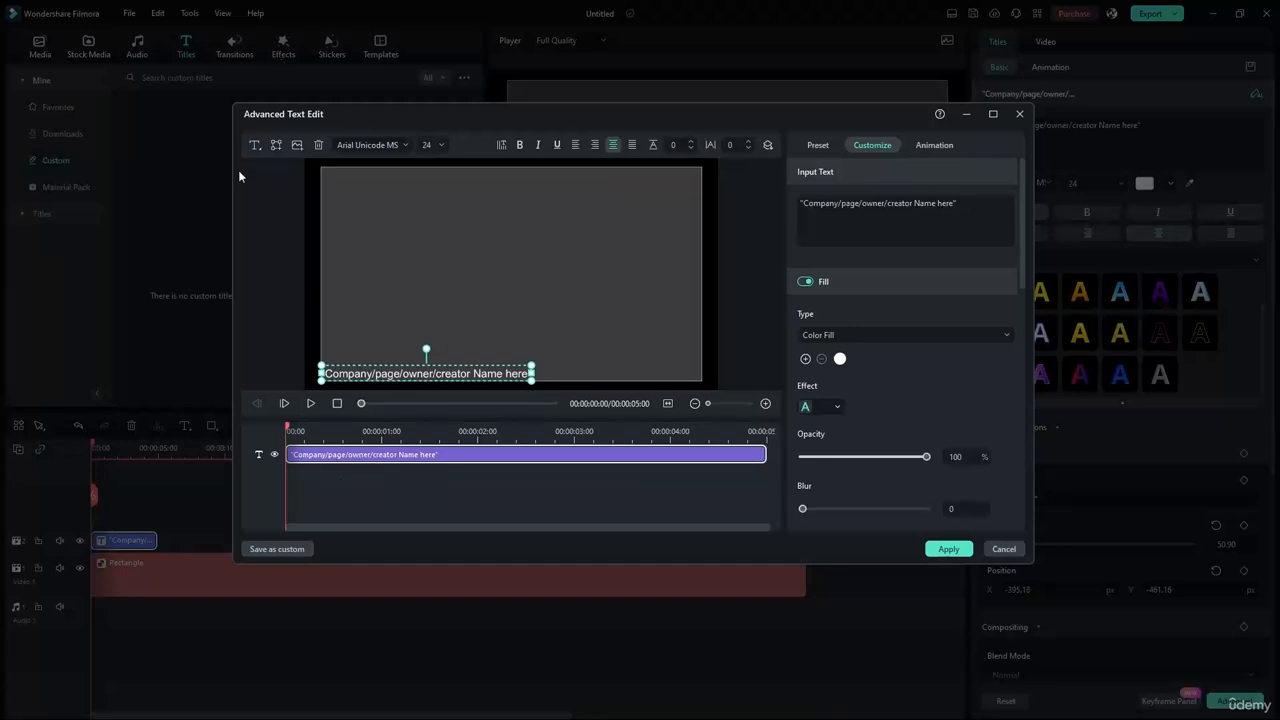
click(280, 549)
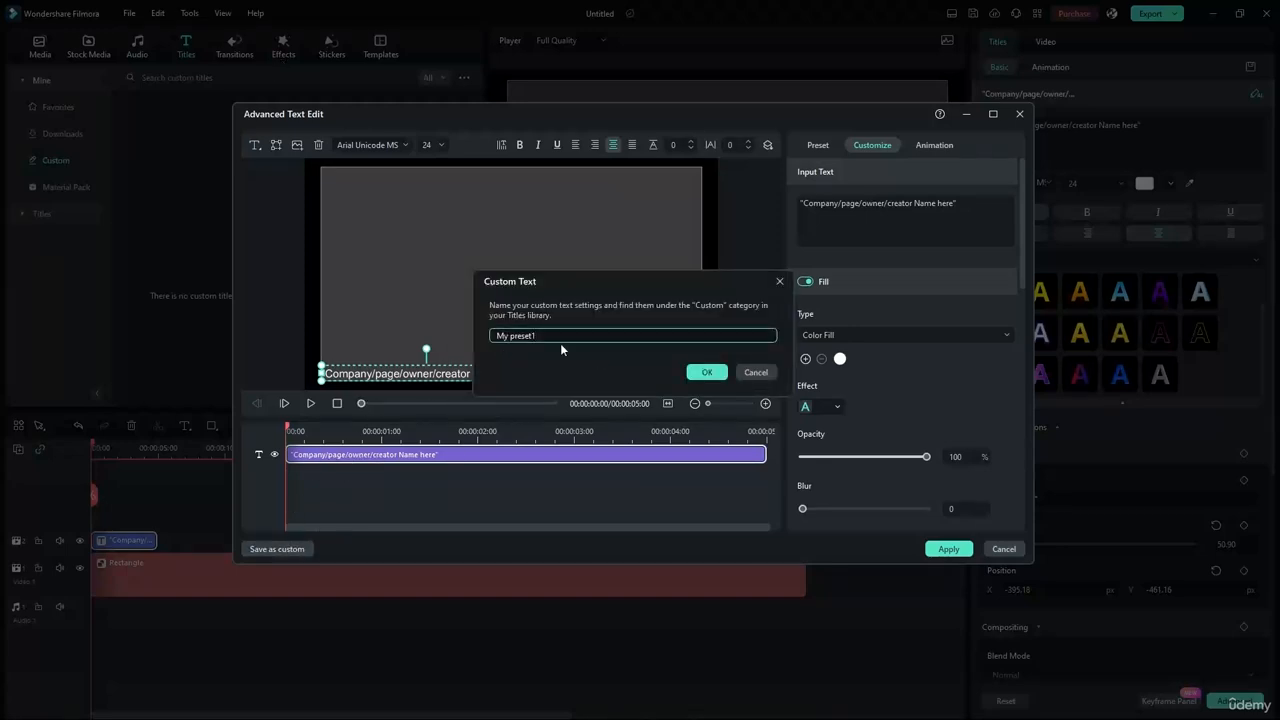
click(707, 373)
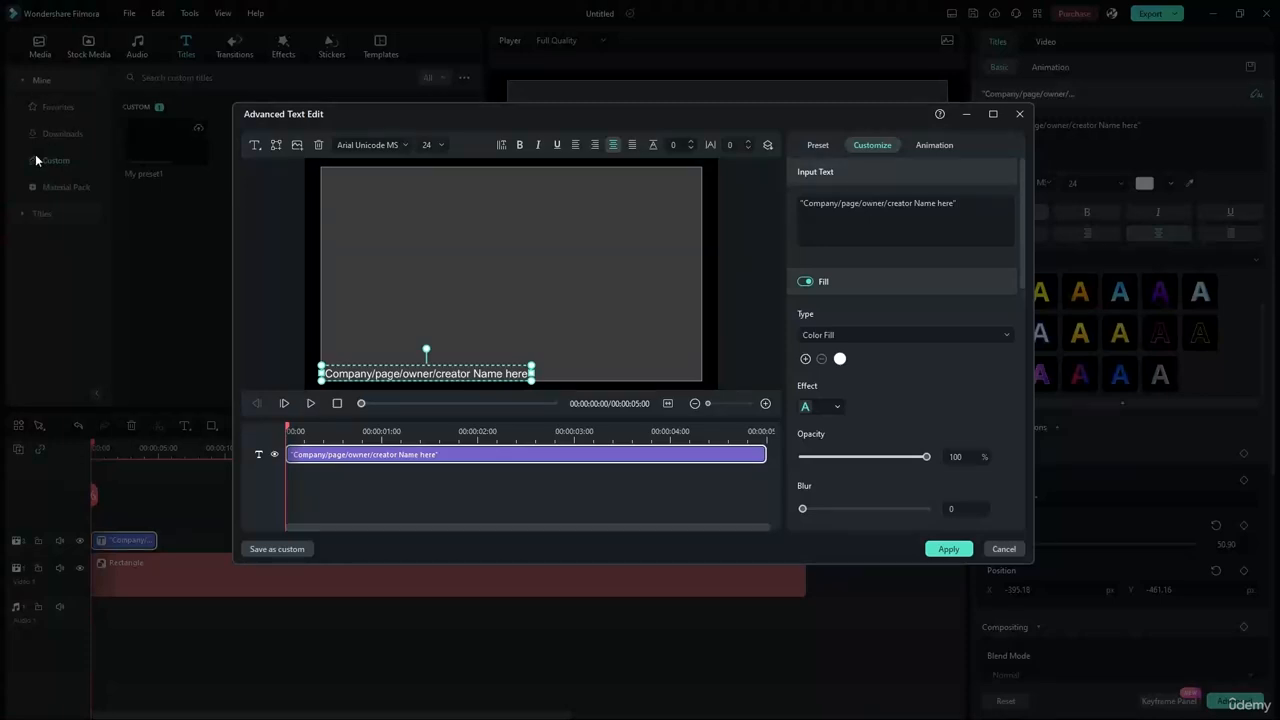
click(990, 557)
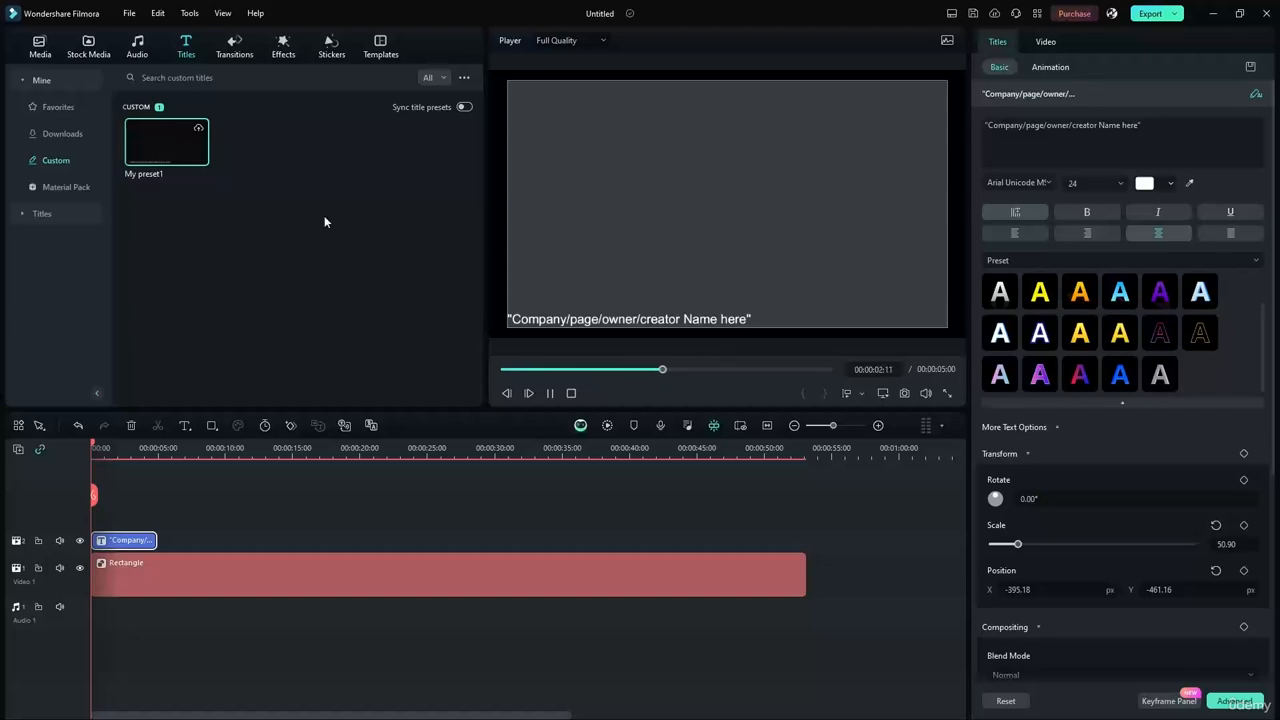
Delete My preset1 from the custom titles library.
key(Delete)
click(710, 368)
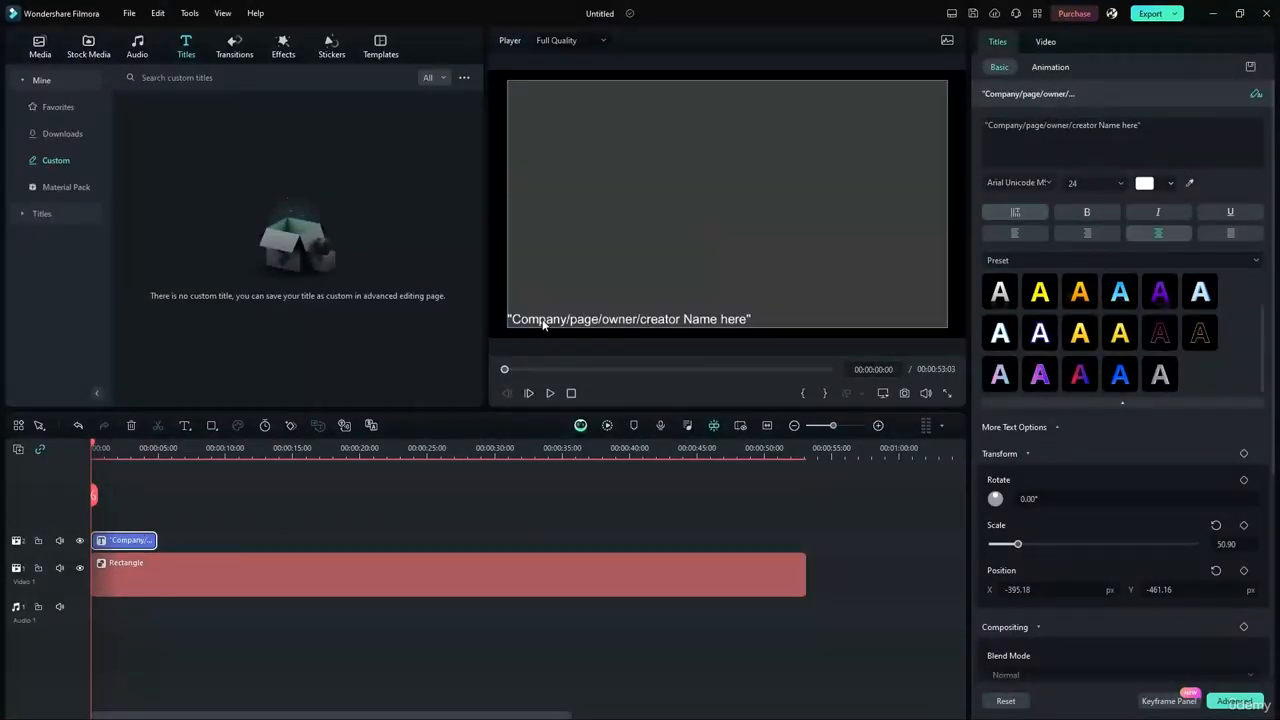
Apply the first Typewriter entrance animation to the company name title and play it back.
click(135, 541)
click(129, 544)
click(1049, 67)
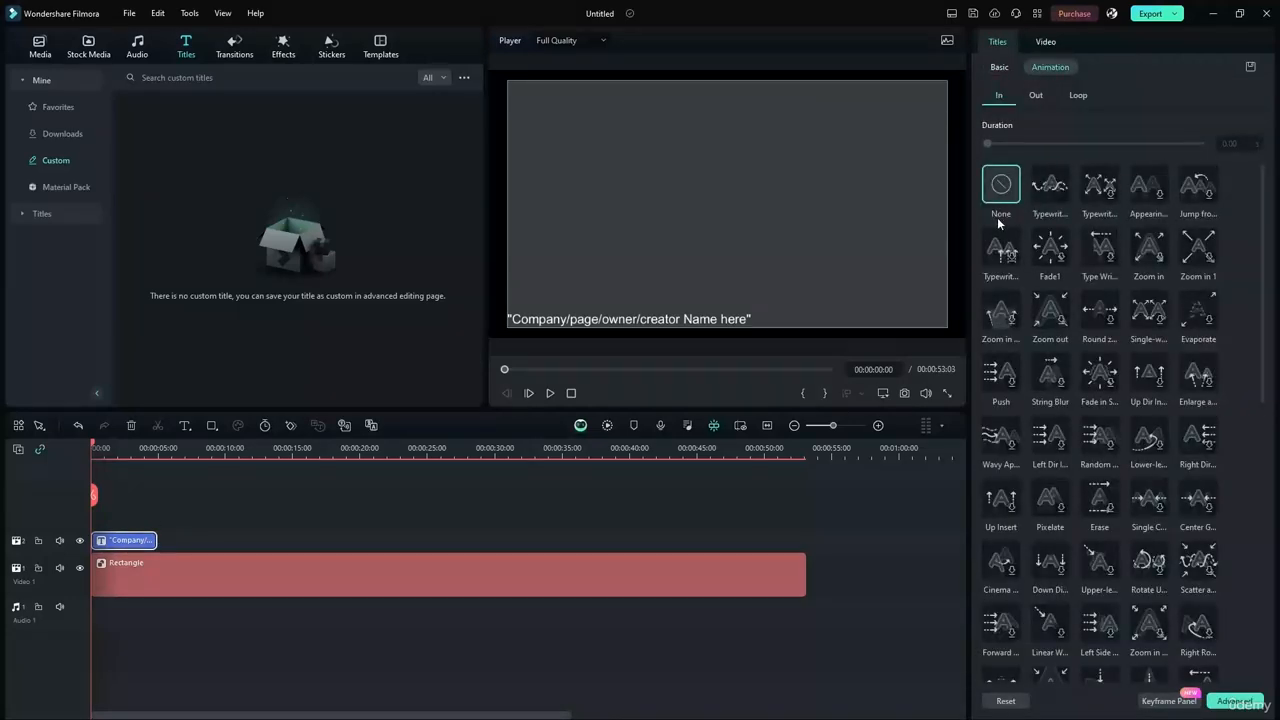
click(1062, 190)
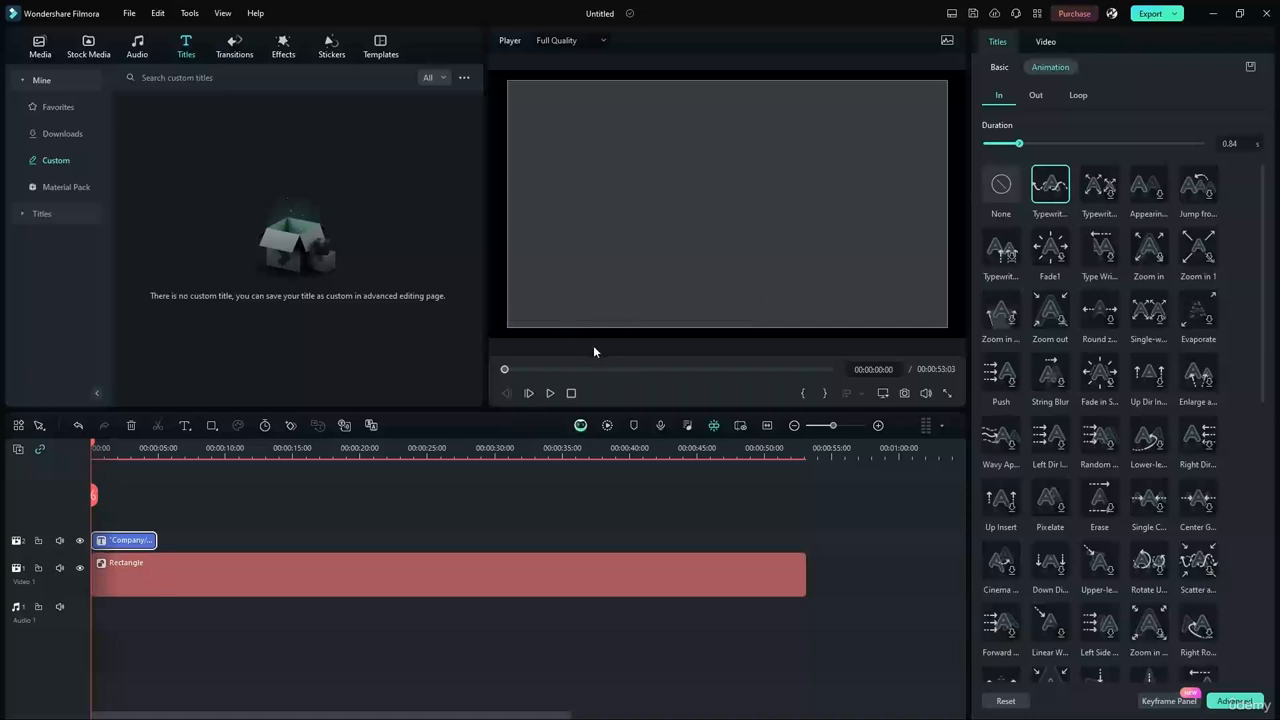
drag(1266, 305, 1266, 339)
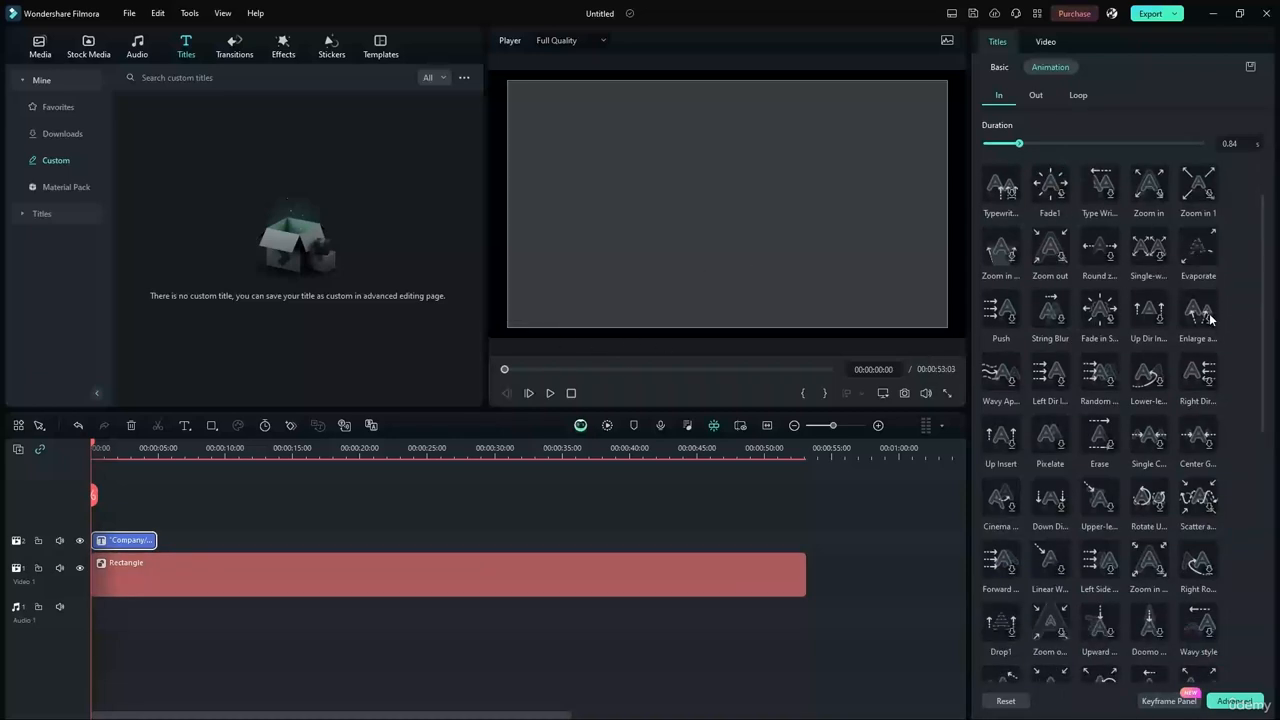
scroll(1180, 300, up, 2)
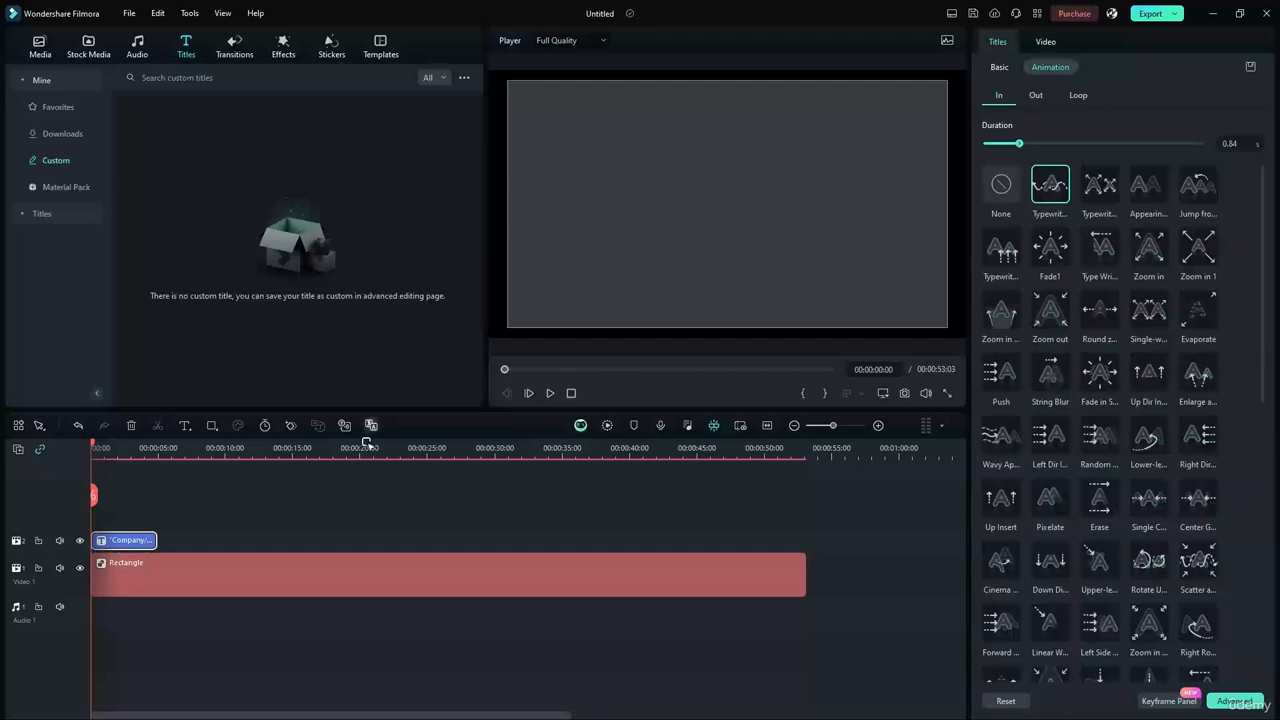
click(550, 393)
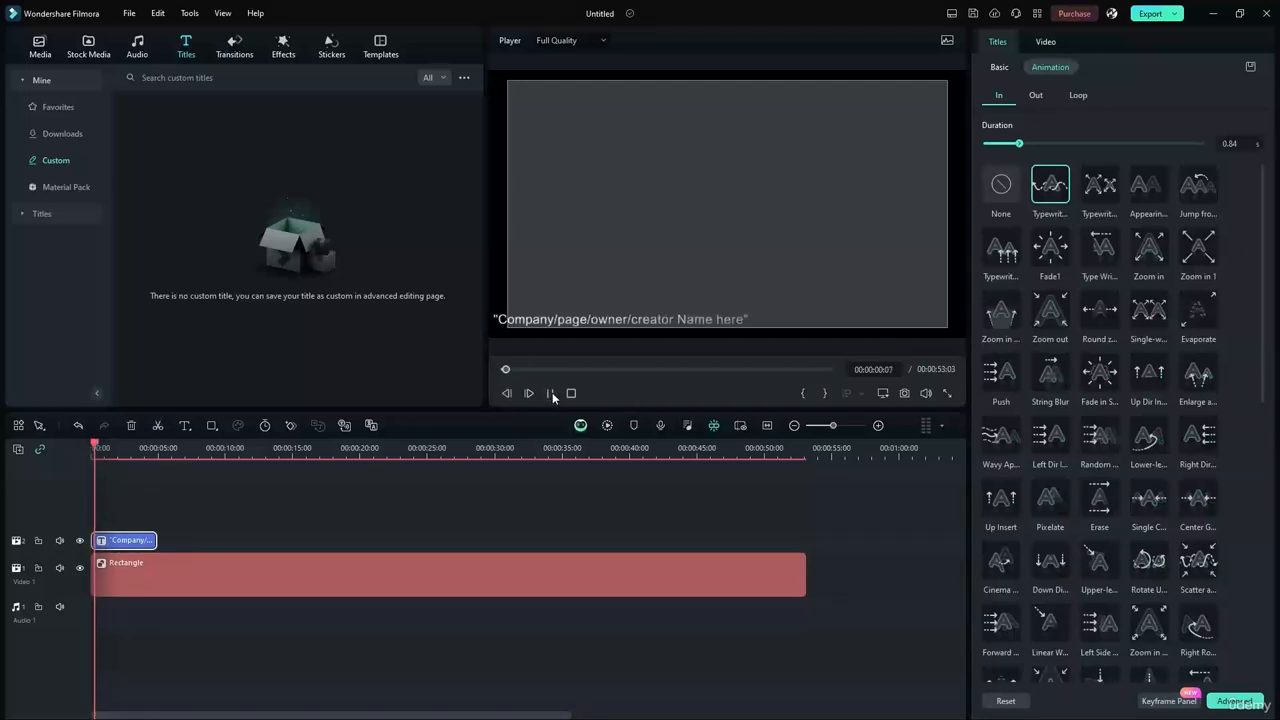
Try other entrance animations on the company name title: another Typewriter style, Fade1, a Zoom in variant and Zoom out.
click(996, 249)
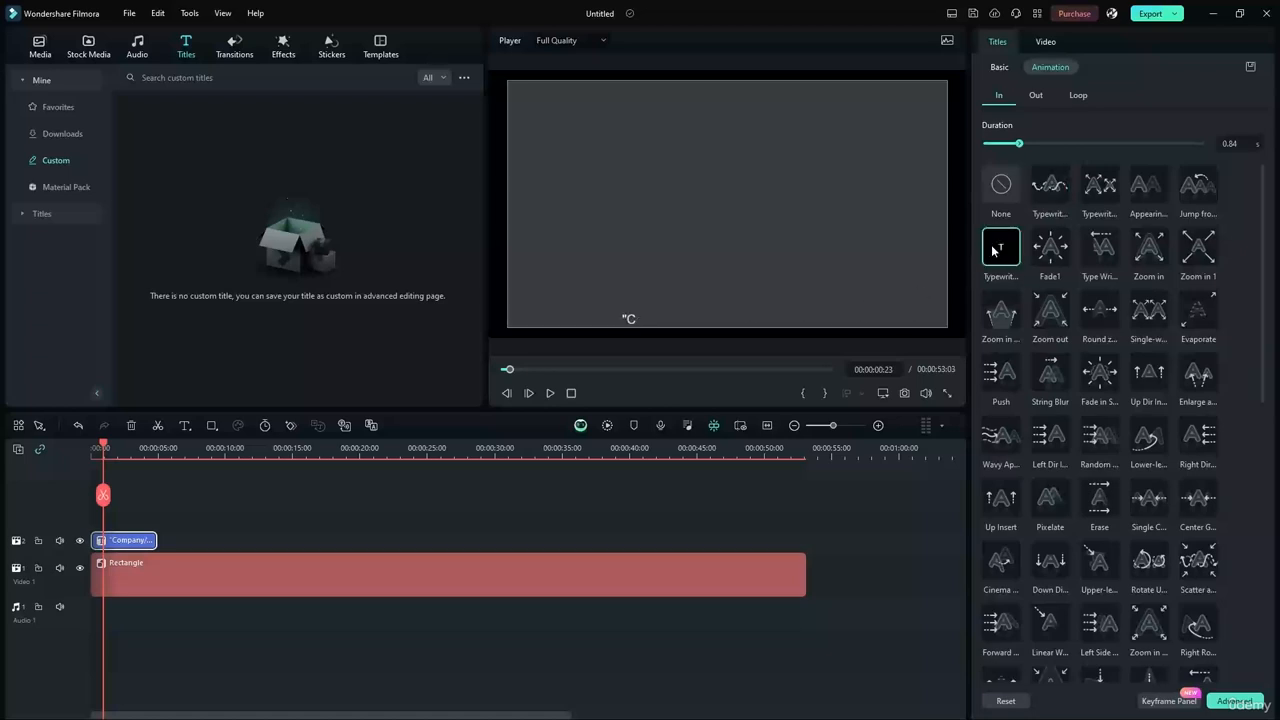
click(1057, 250)
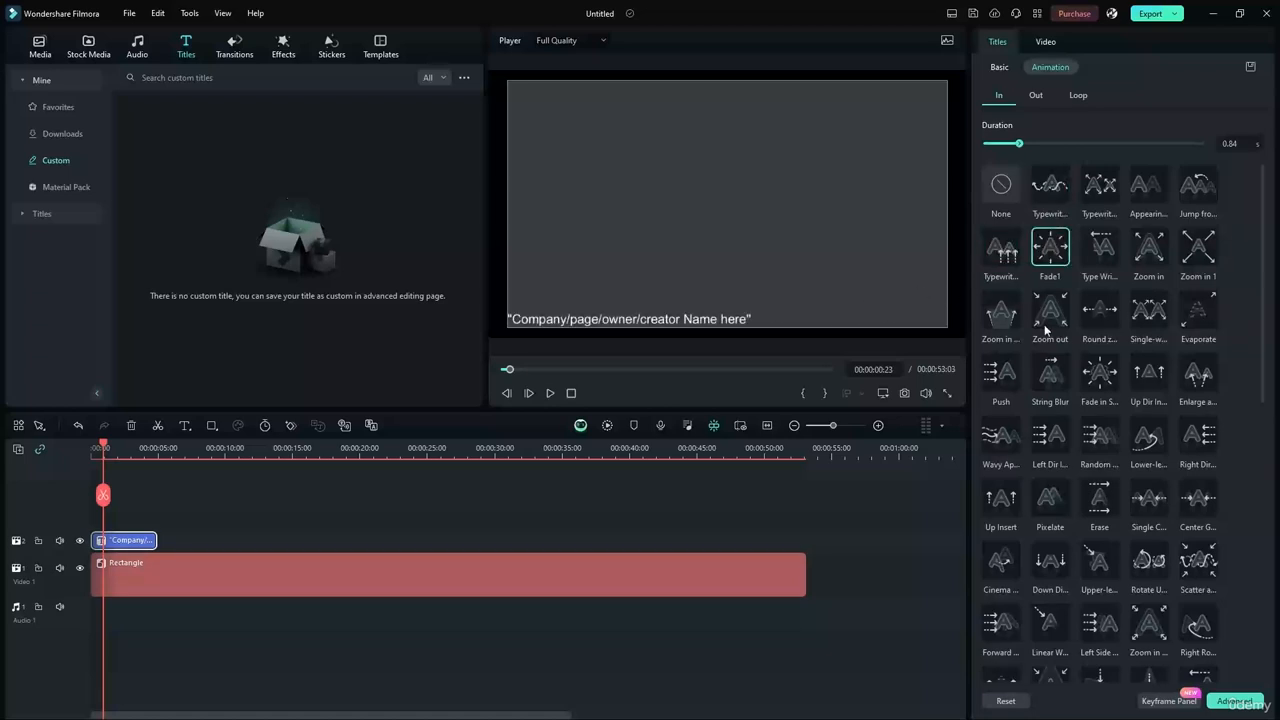
click(1003, 314)
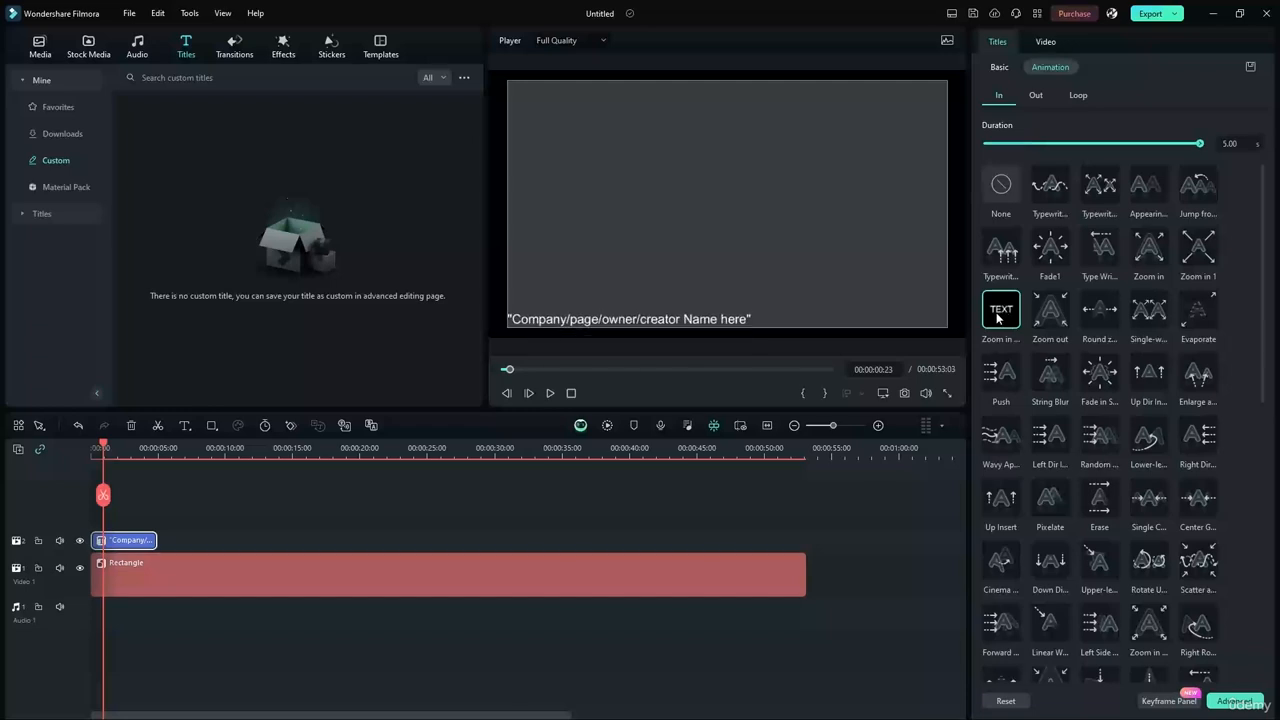
click(1055, 315)
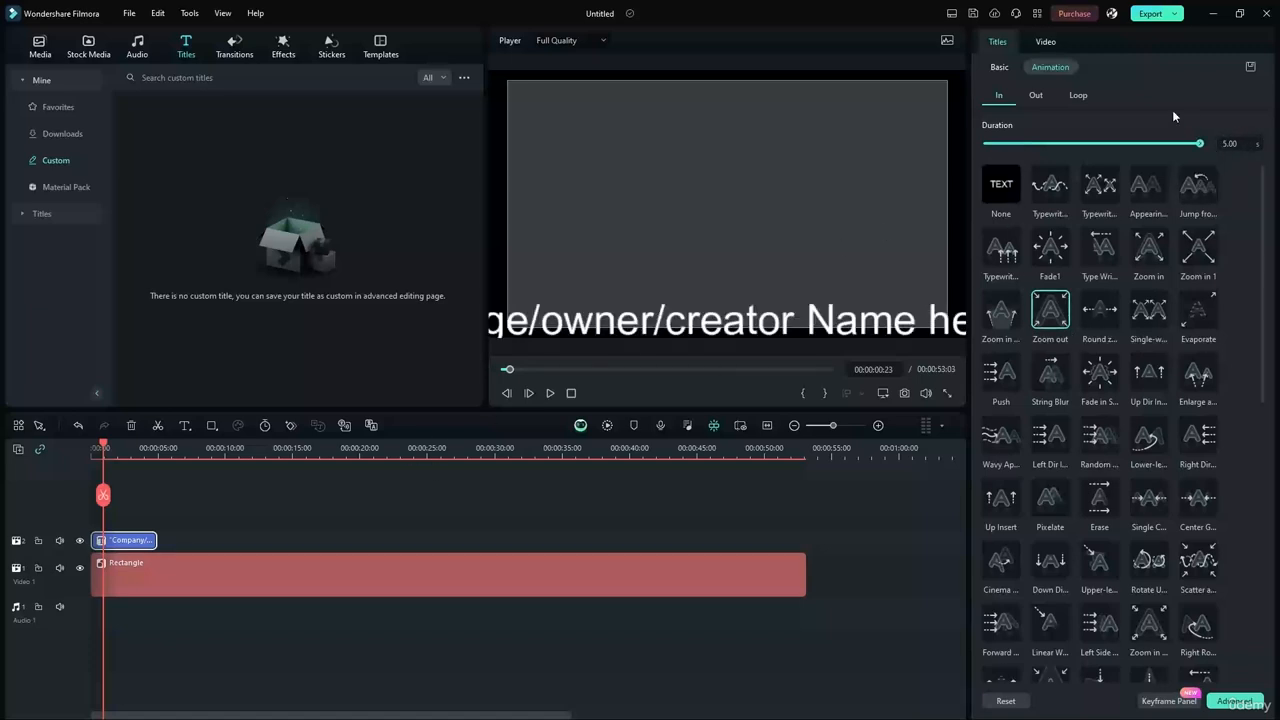
Extend the company name title clip to about 22 seconds and reduce its entrance animation duration to the minimum.
drag(101, 446, 150, 436)
drag(153, 537, 392, 545)
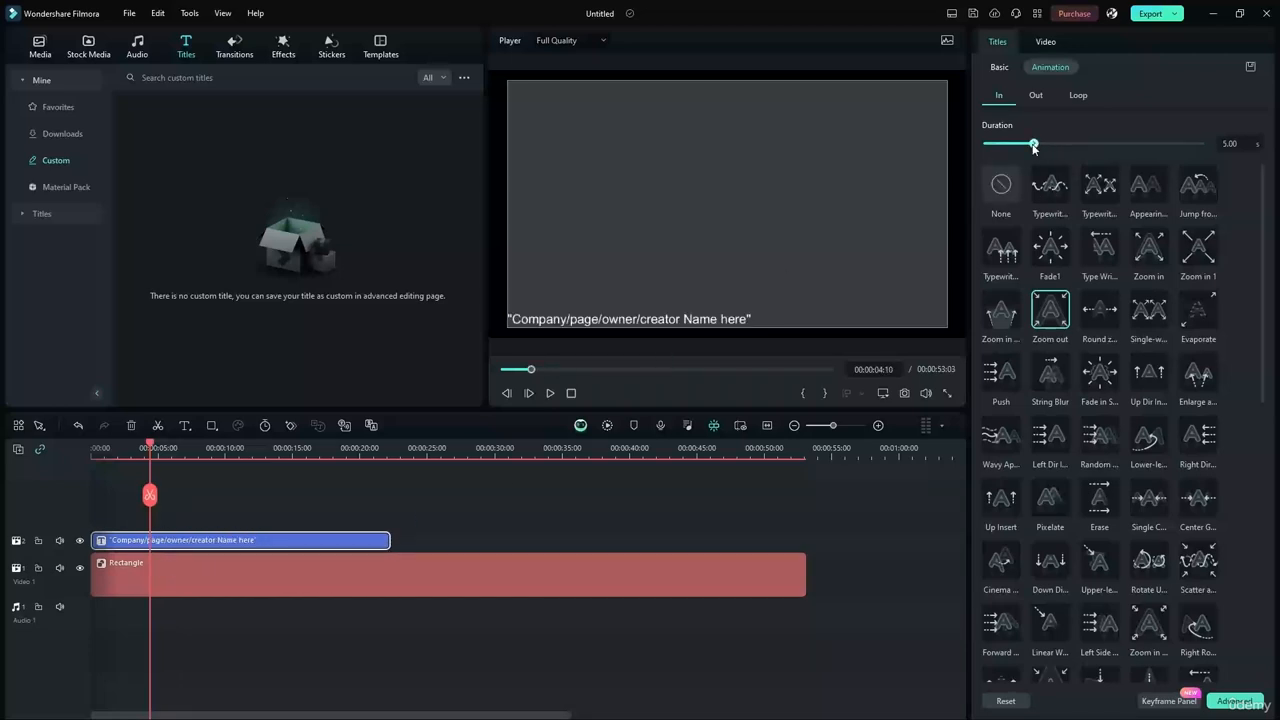
drag(1033, 143, 975, 143)
Shorten the rectangle clip to about 22 seconds and the company name title clip to about 1.5 seconds.
drag(389, 540, 150, 530)
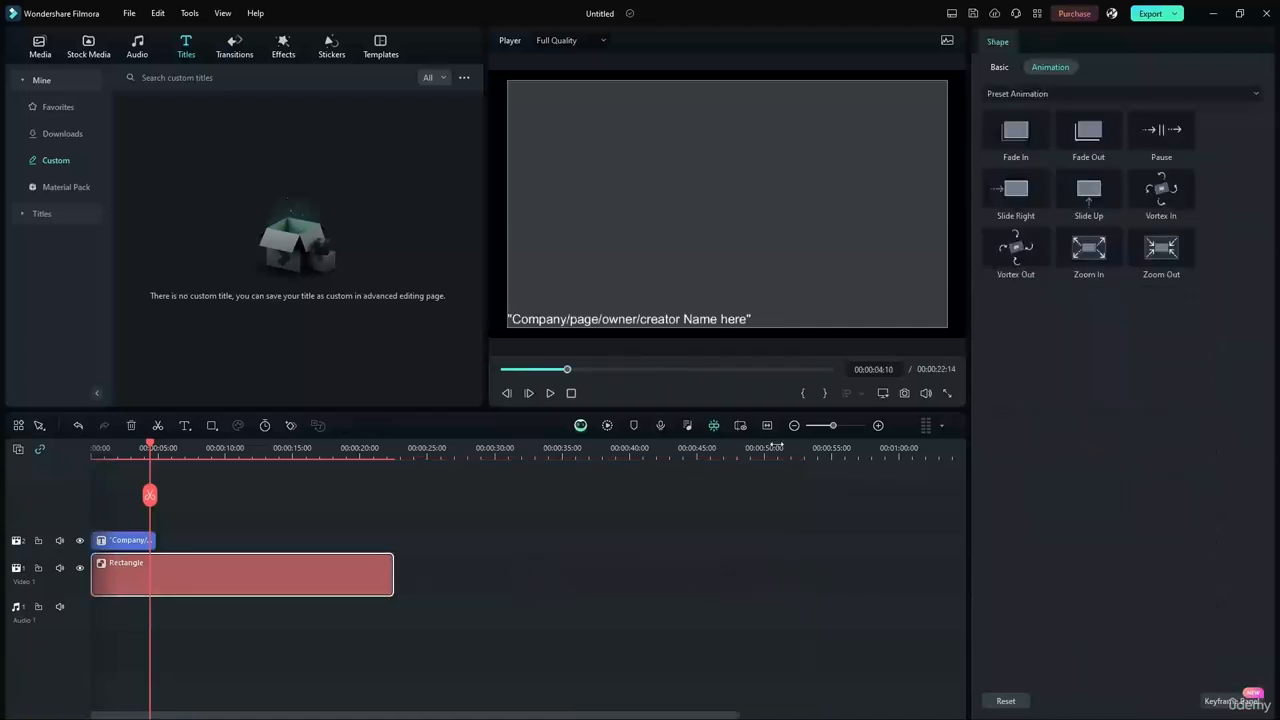
click(765, 426)
click(236, 546)
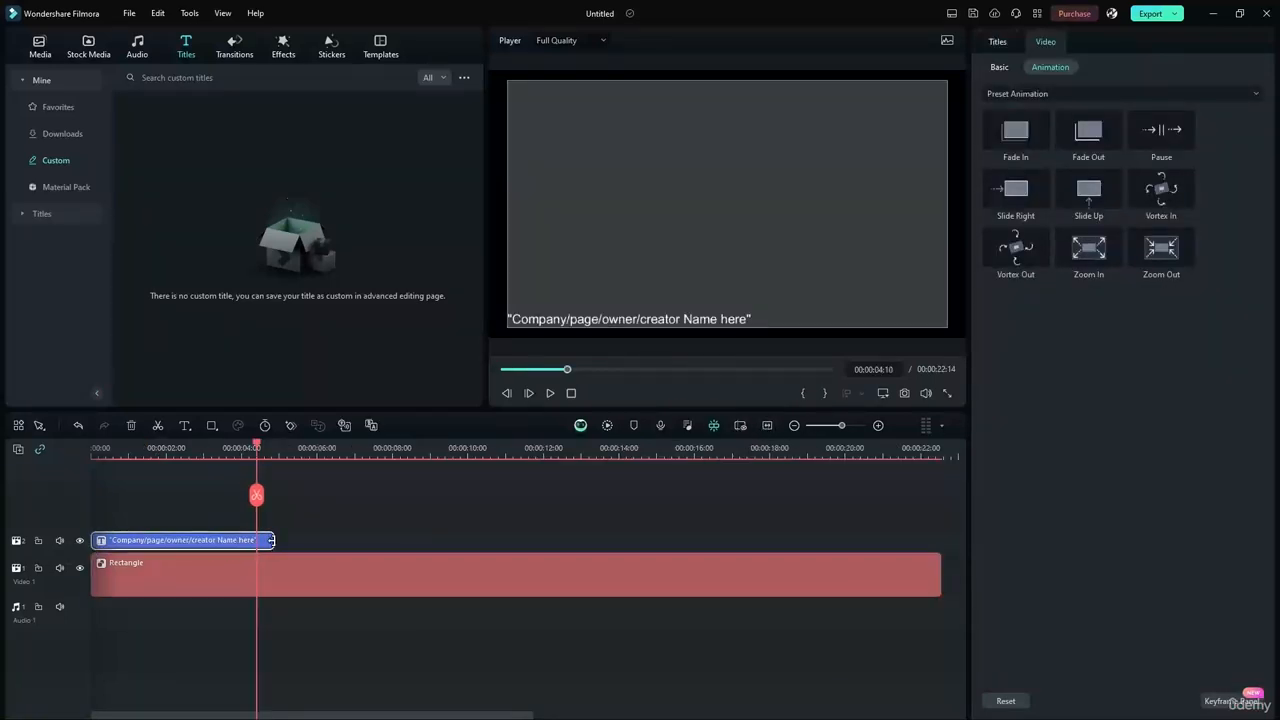
drag(273, 540, 147, 536)
click(307, 510)
Play the timeline from the start through the shortened company name title to check its entrance.
drag(259, 450, 96, 450)
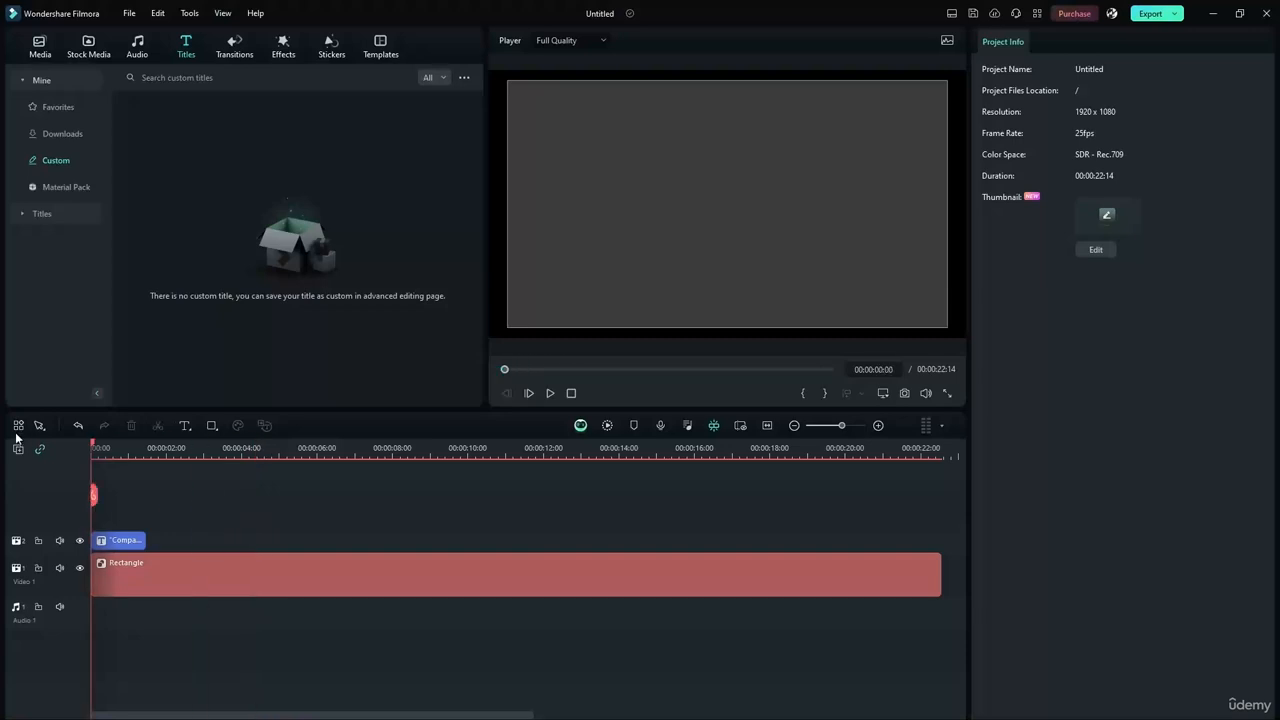
click(549, 393)
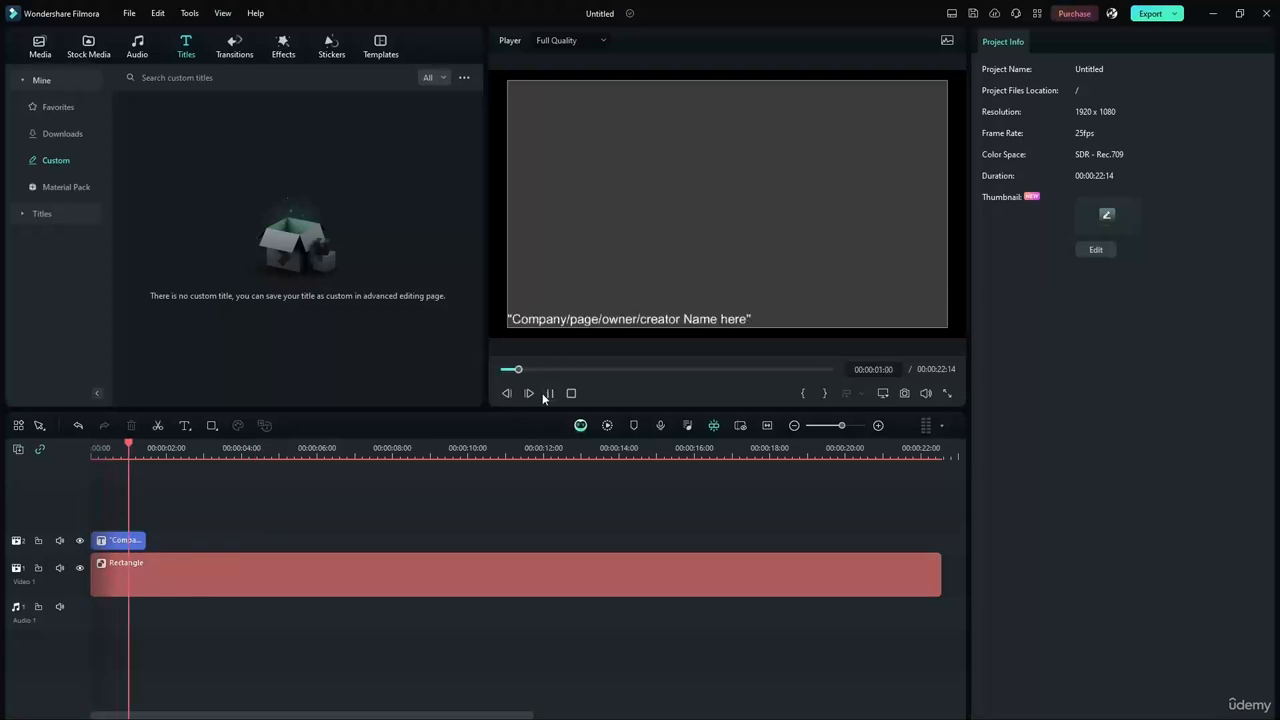
click(549, 393)
Try entrance animations such as Zoom in 1 on the company name title and settle on the Wavy one.
click(124, 542)
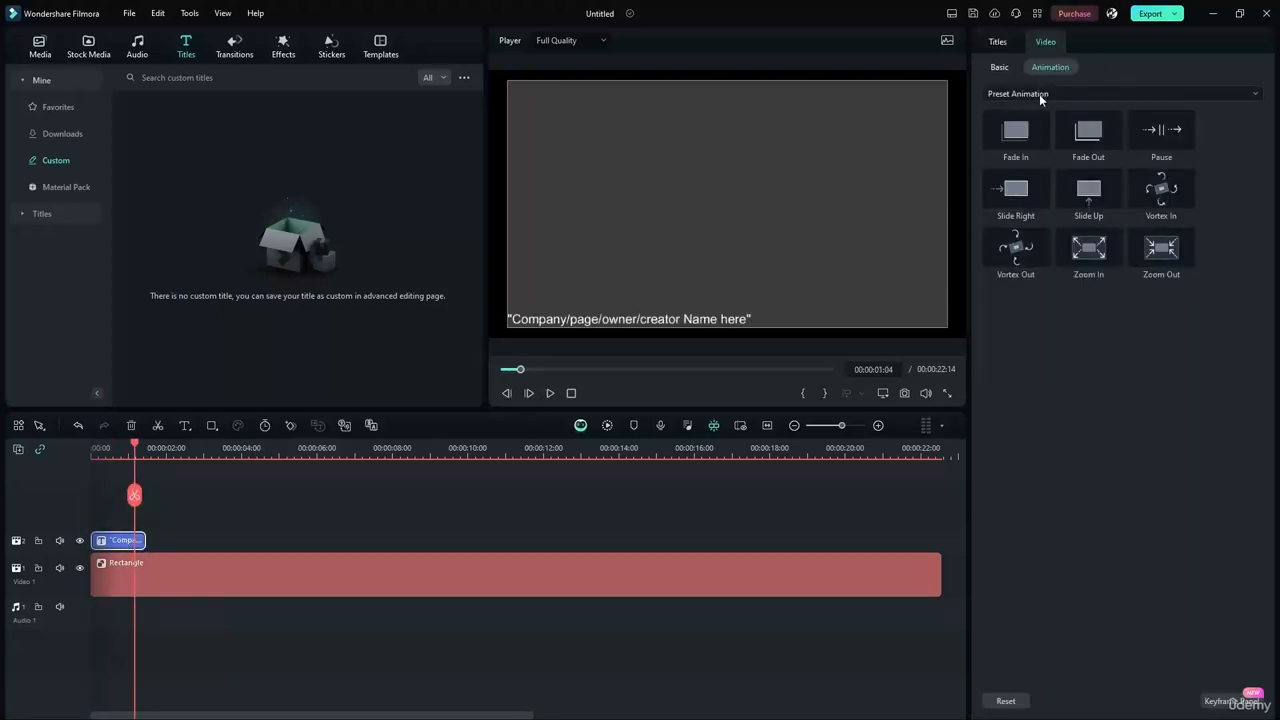
click(996, 43)
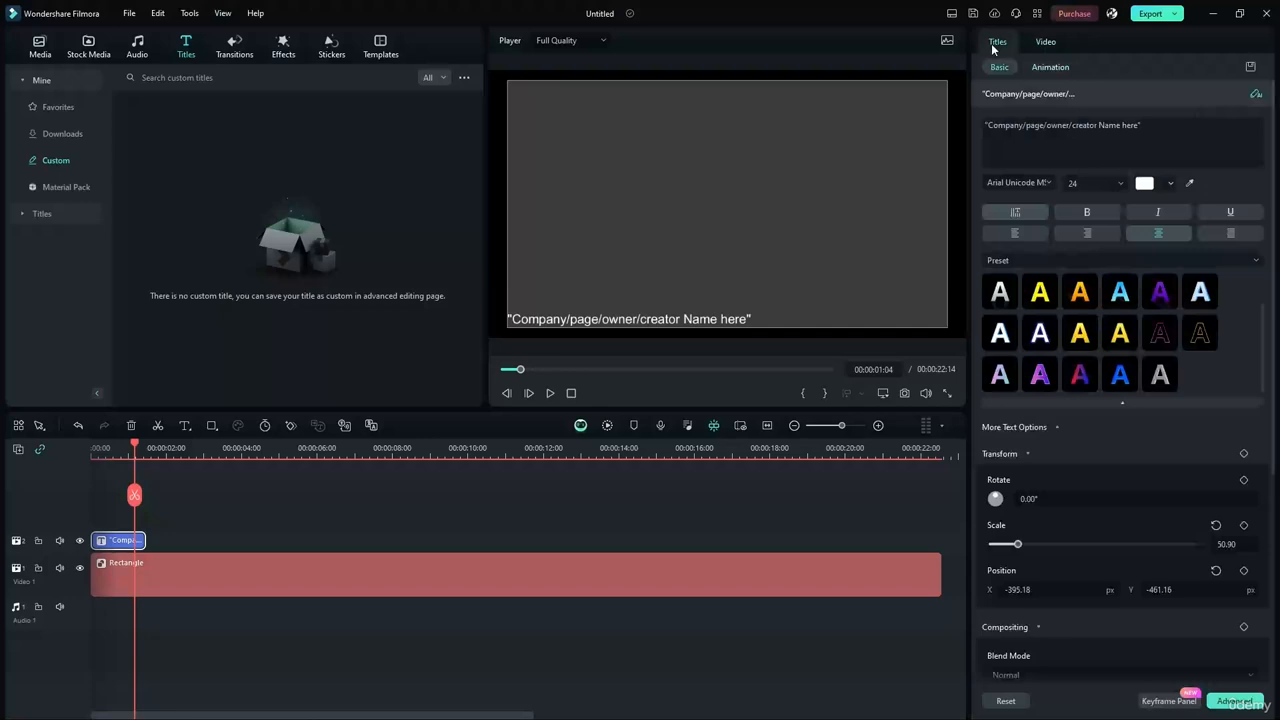
click(1050, 68)
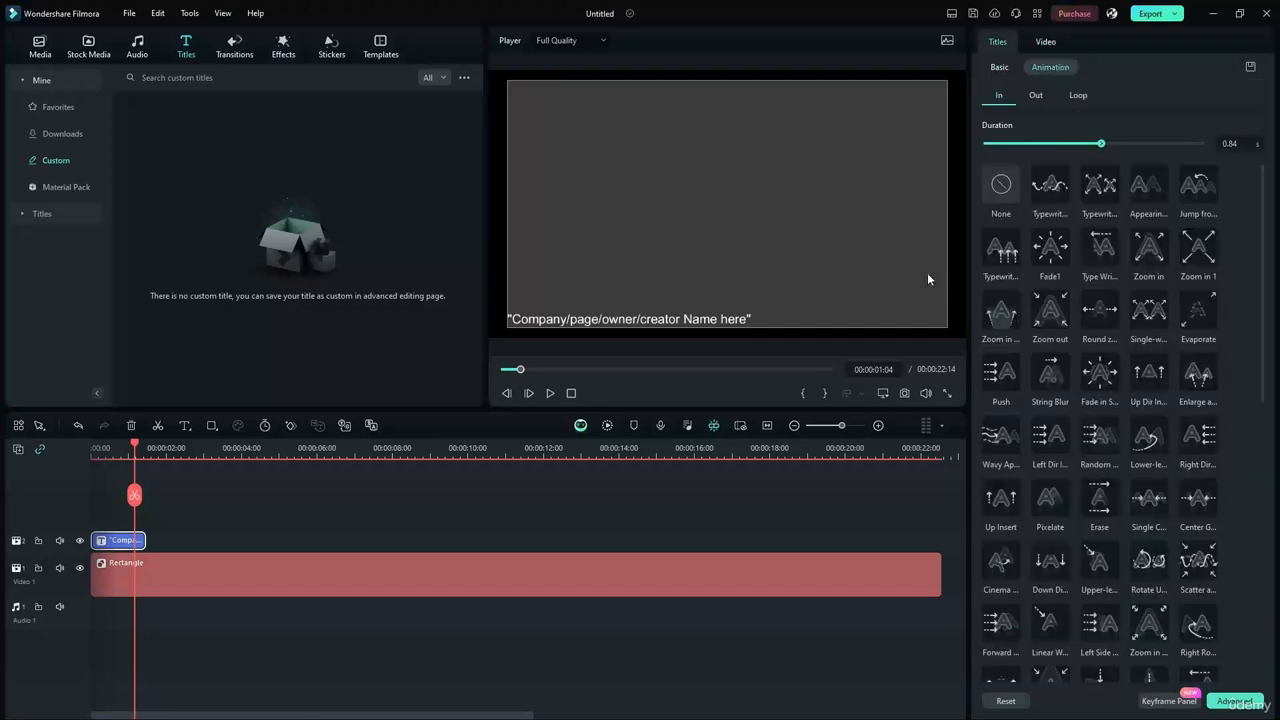
click(1196, 250)
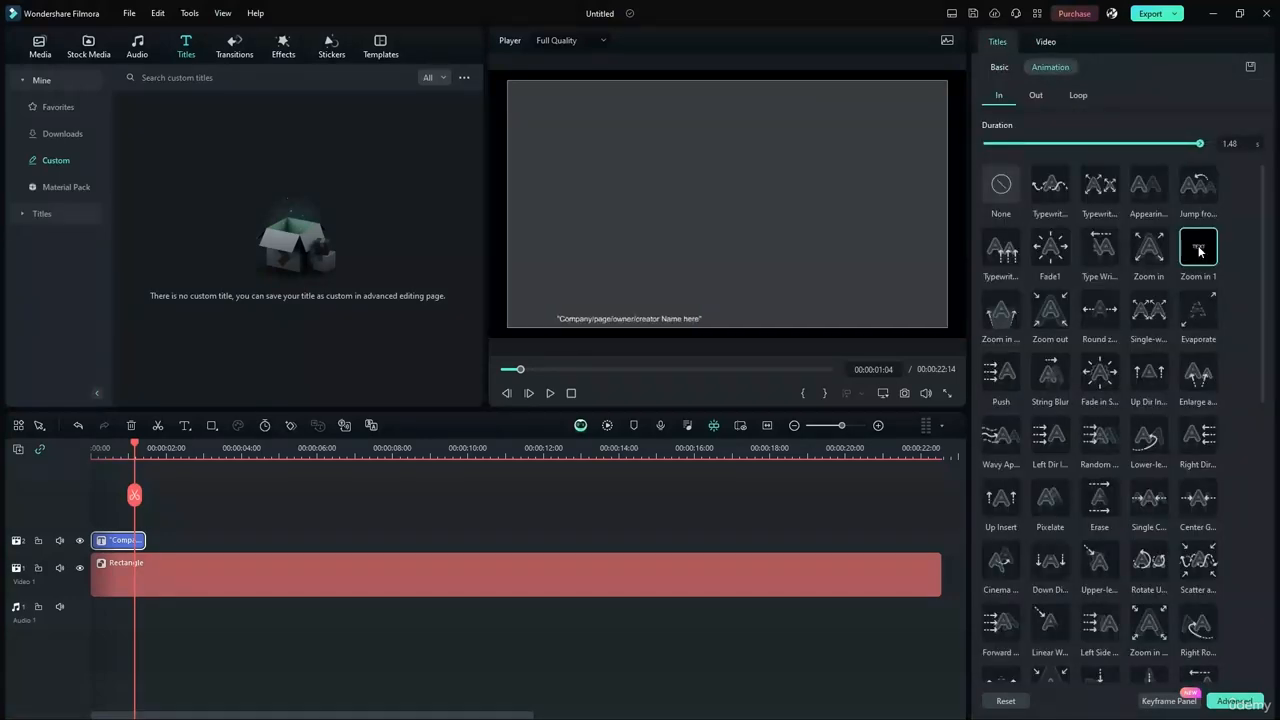
click(1159, 318)
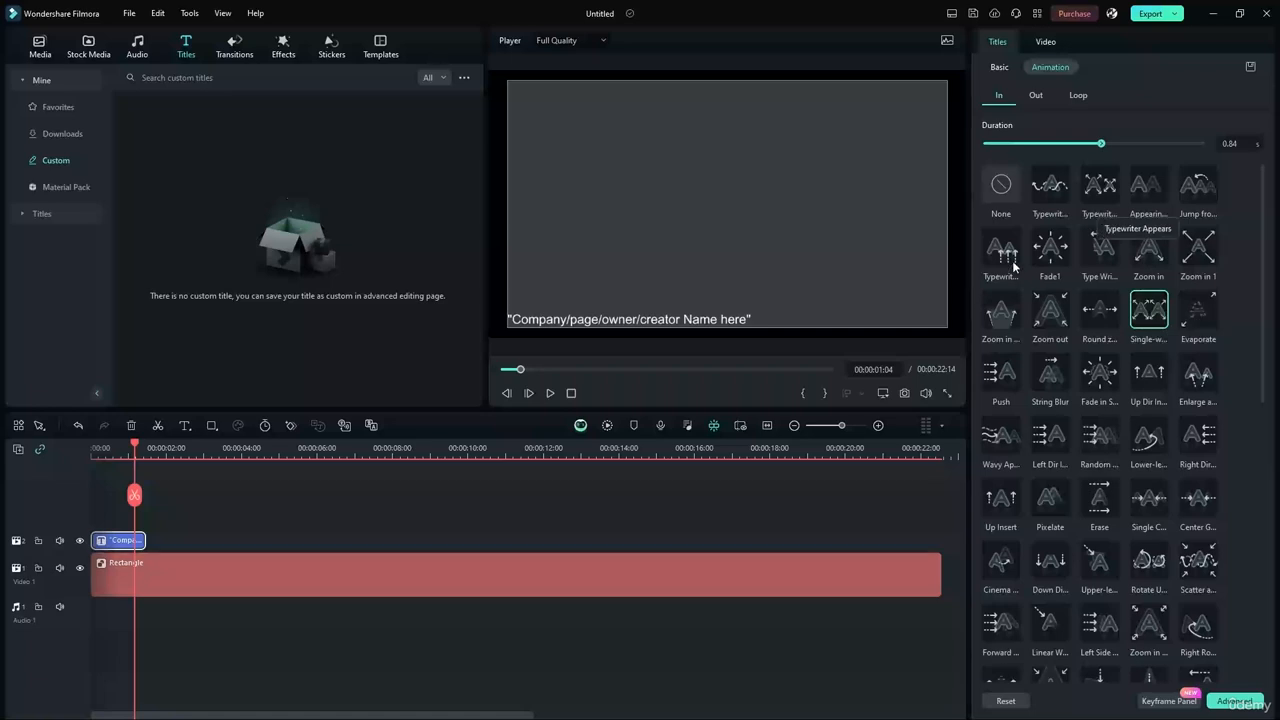
click(1101, 304)
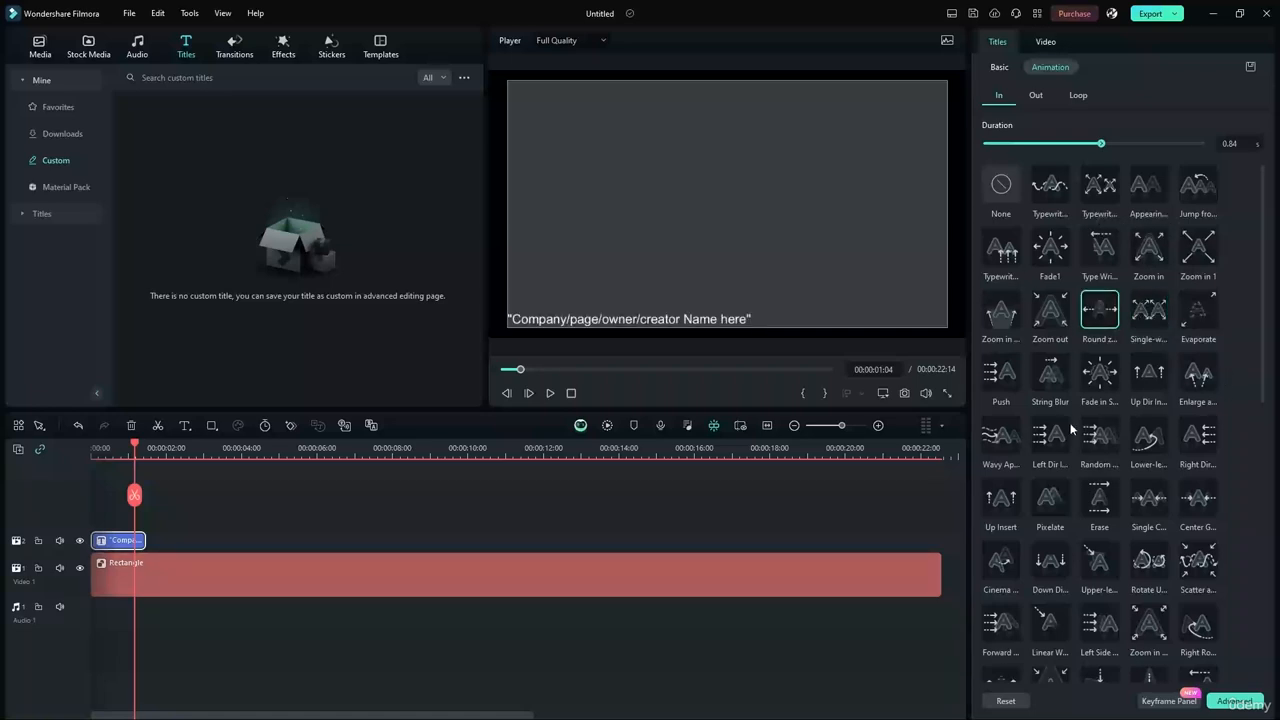
click(1046, 436)
click(1003, 436)
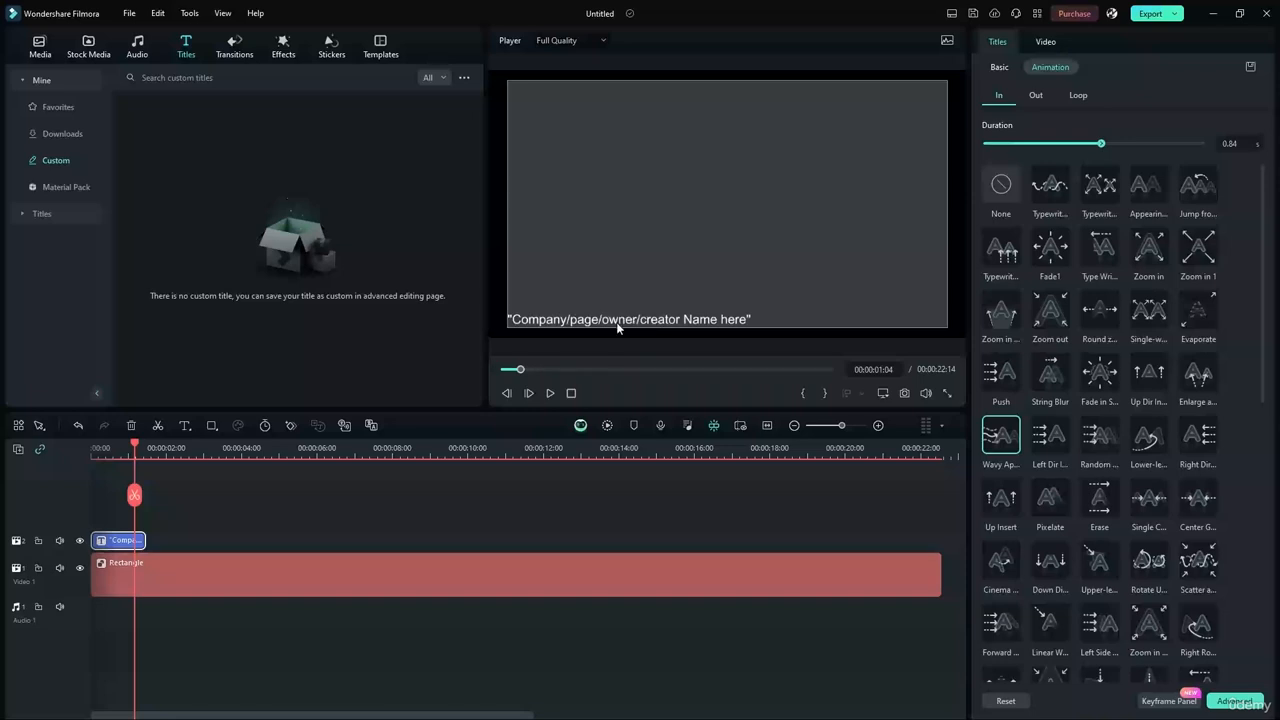
mouse_move(617, 327)
mouse_down()
mouse_move(715, 321)
mouse_move(545, 318)
mouse_move(606, 318)
mouse_up()
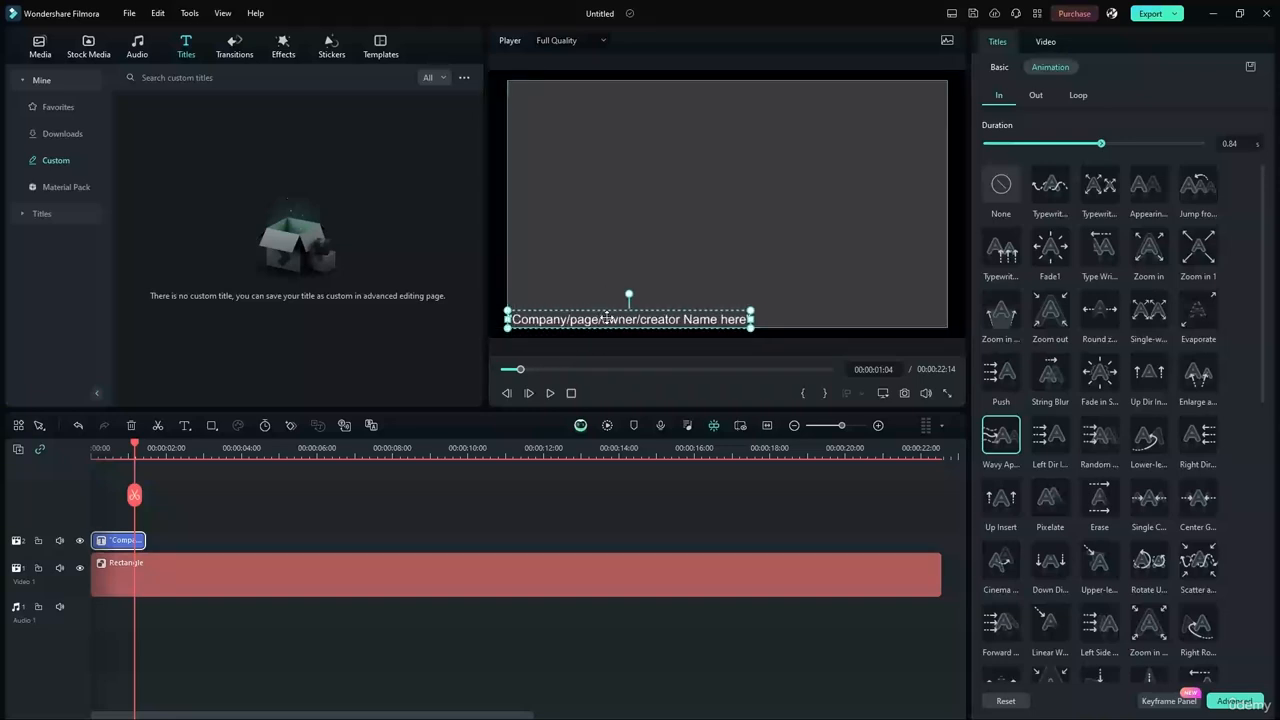
click(517, 353)
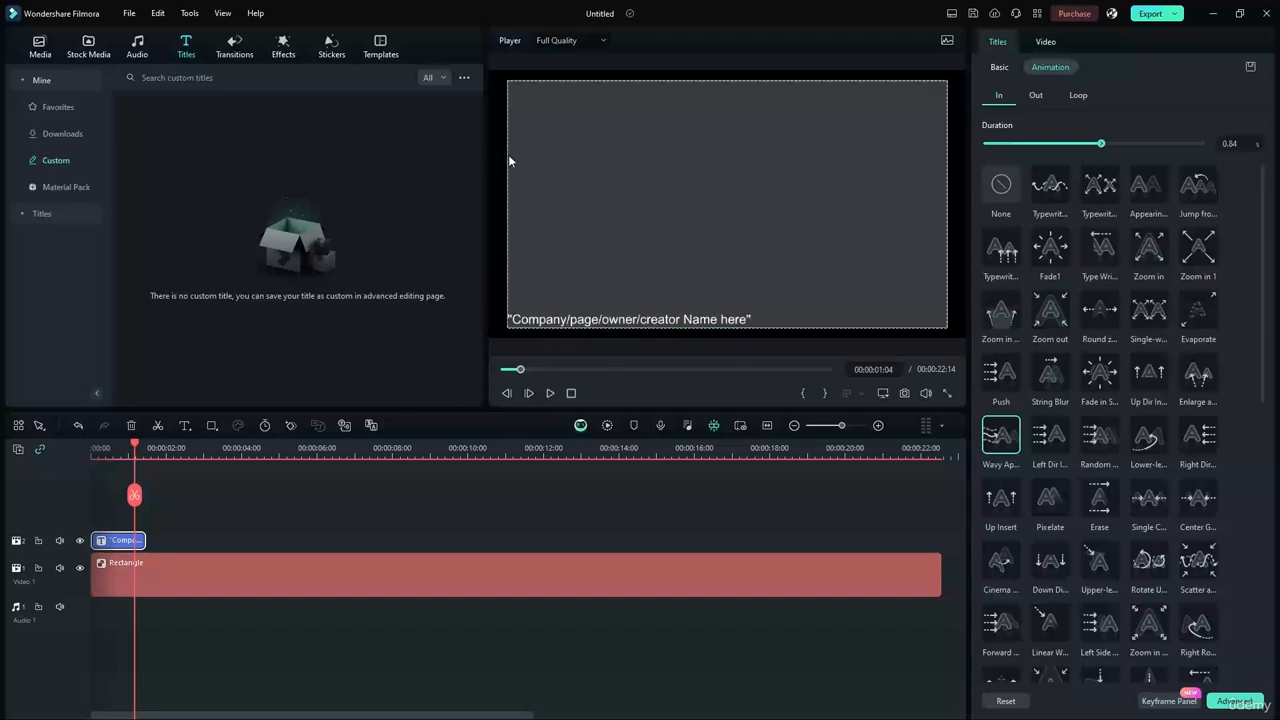
Add a Quick Text title on a new track above the company name title, starting at the beginning of the timeline.
click(34, 214)
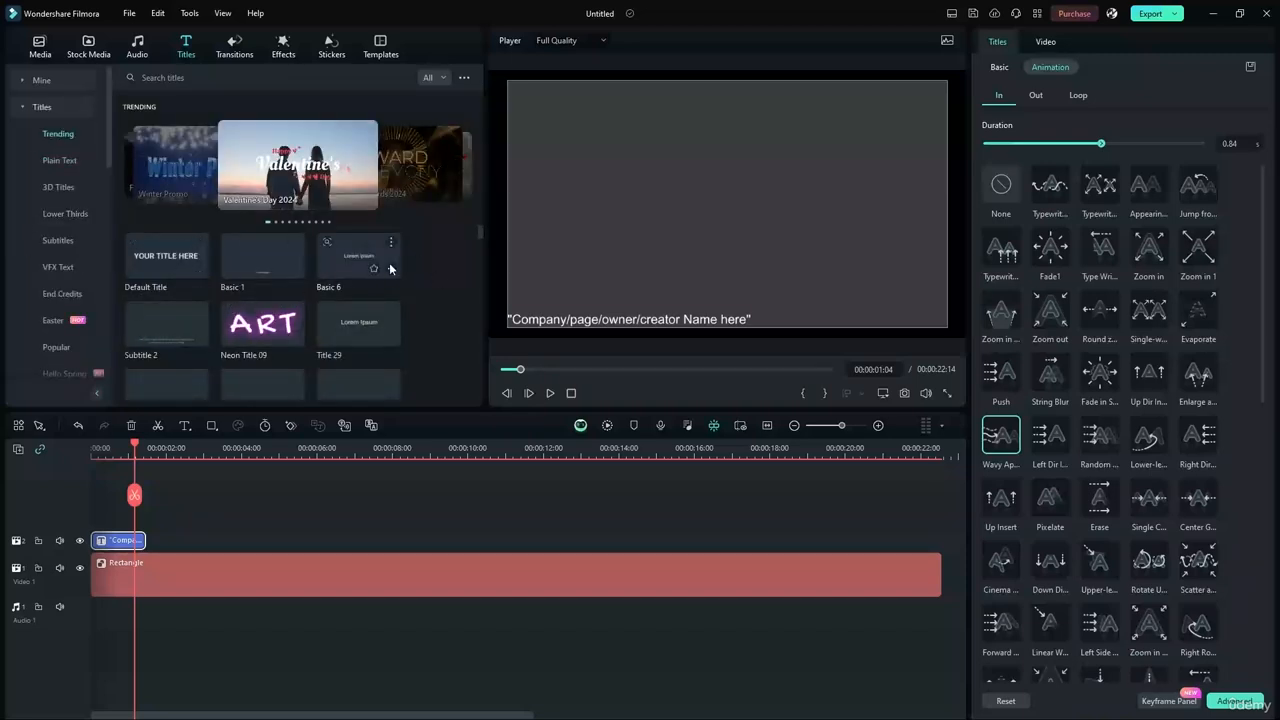
click(184, 426)
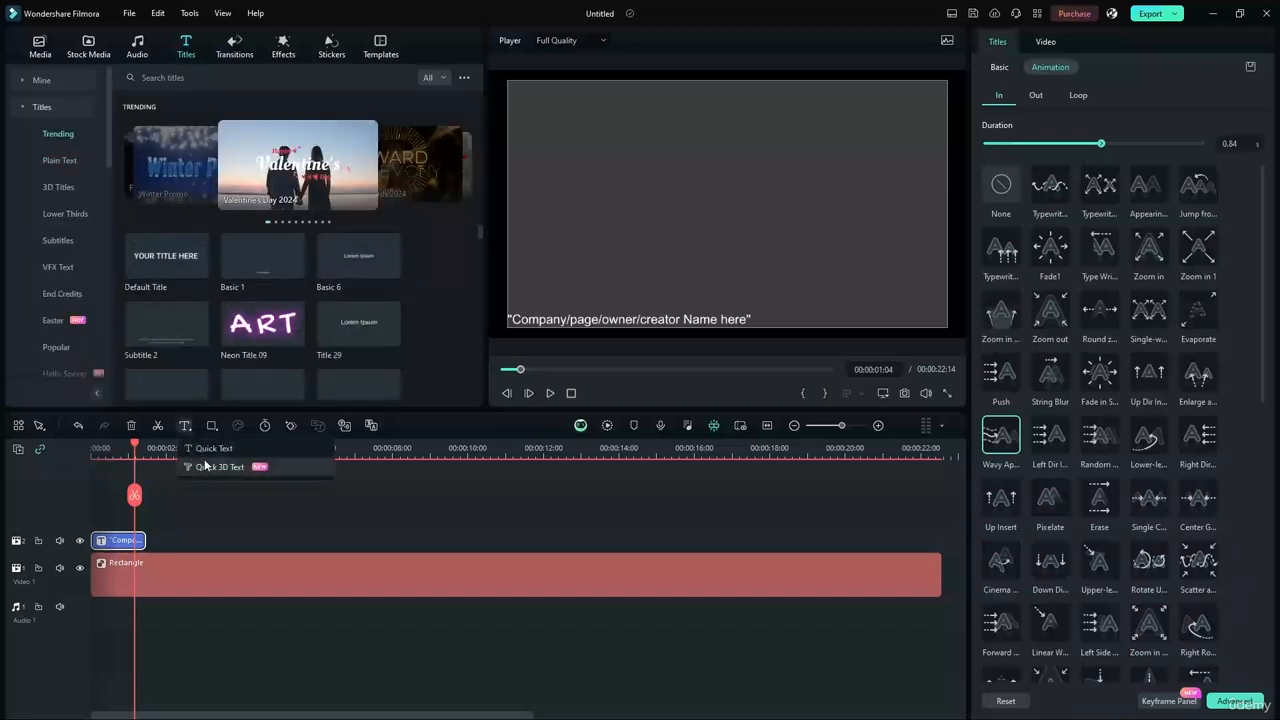
click(207, 454)
drag(231, 519, 187, 519)
Trim the new text clip to the company name title's length and shorten the rectangle clip to 2 seconds.
drag(323, 446, 166, 448)
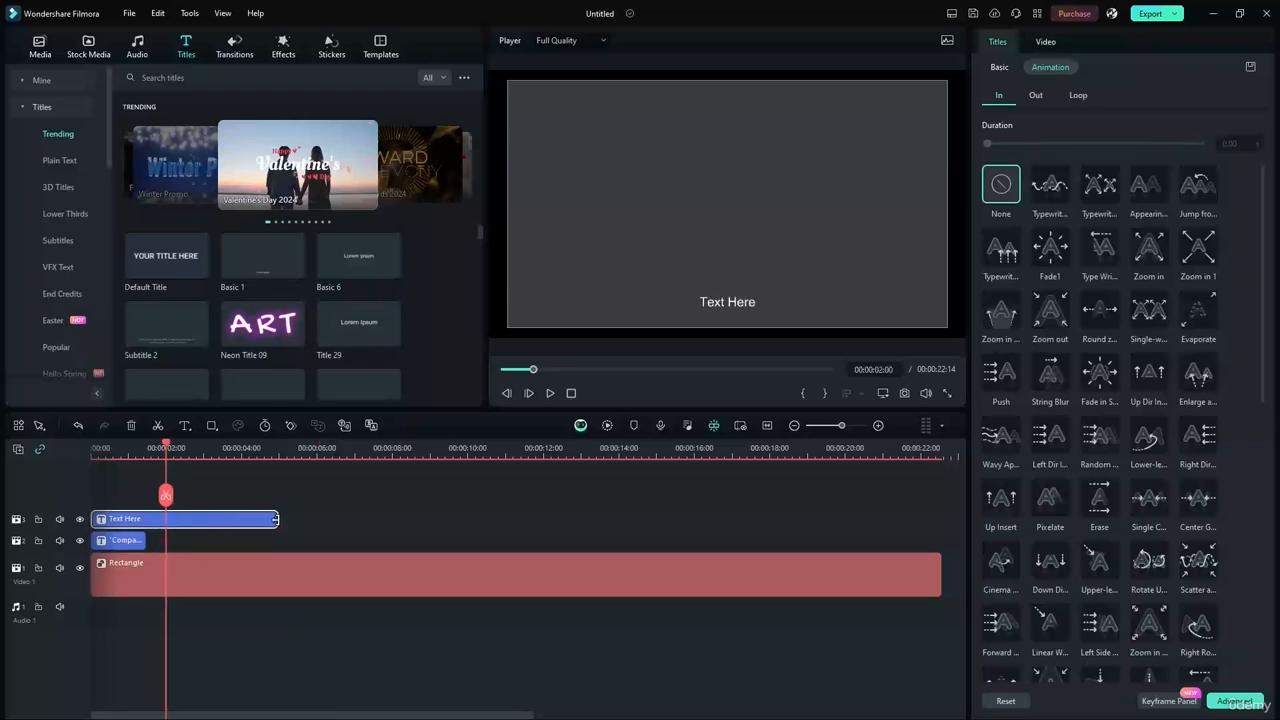
drag(275, 519, 146, 520)
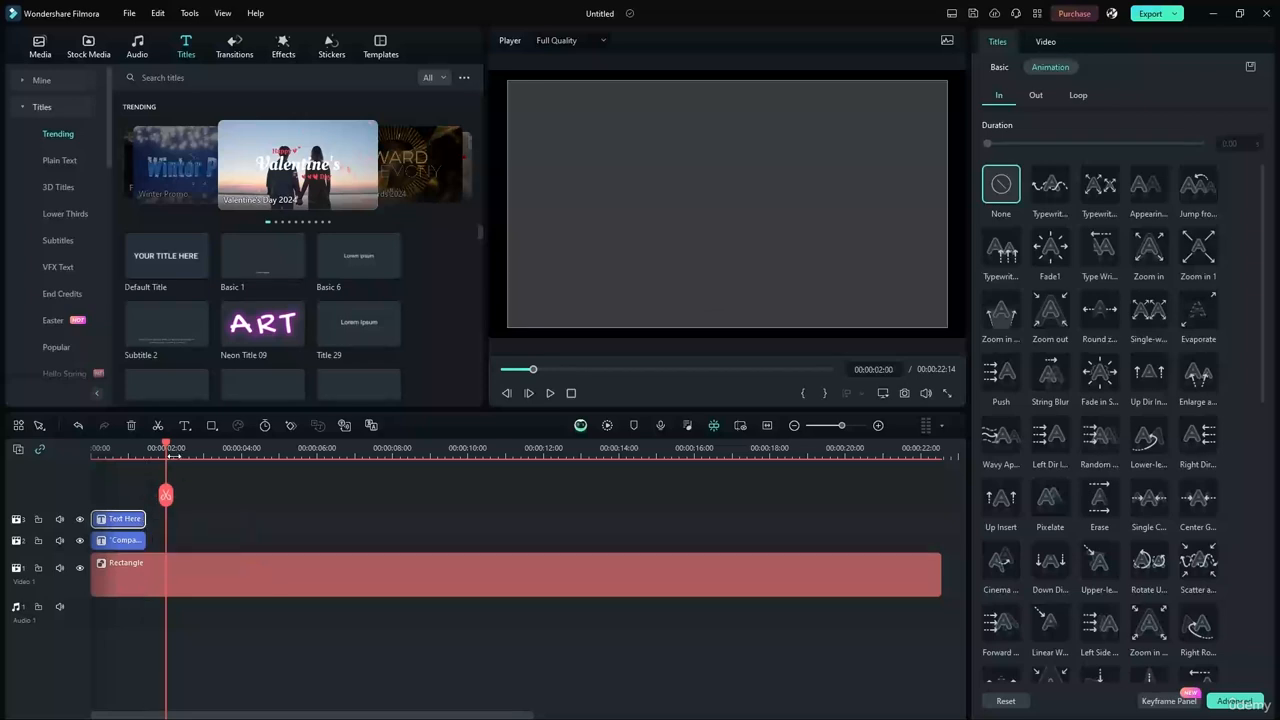
drag(938, 578, 166, 578)
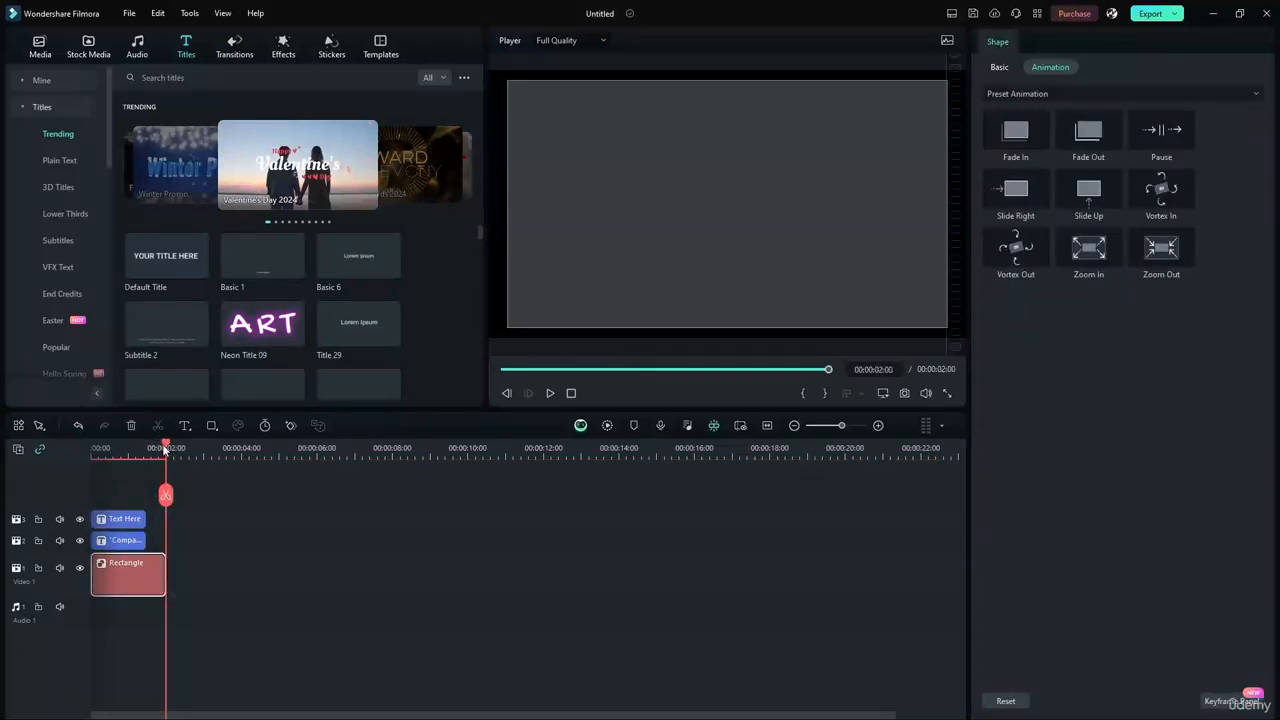
Go to about frame 20 on the timeline and move the "Text Here" title to the centre of the rectangle.
drag(166, 449, 122, 450)
drag(722, 303, 722, 206)
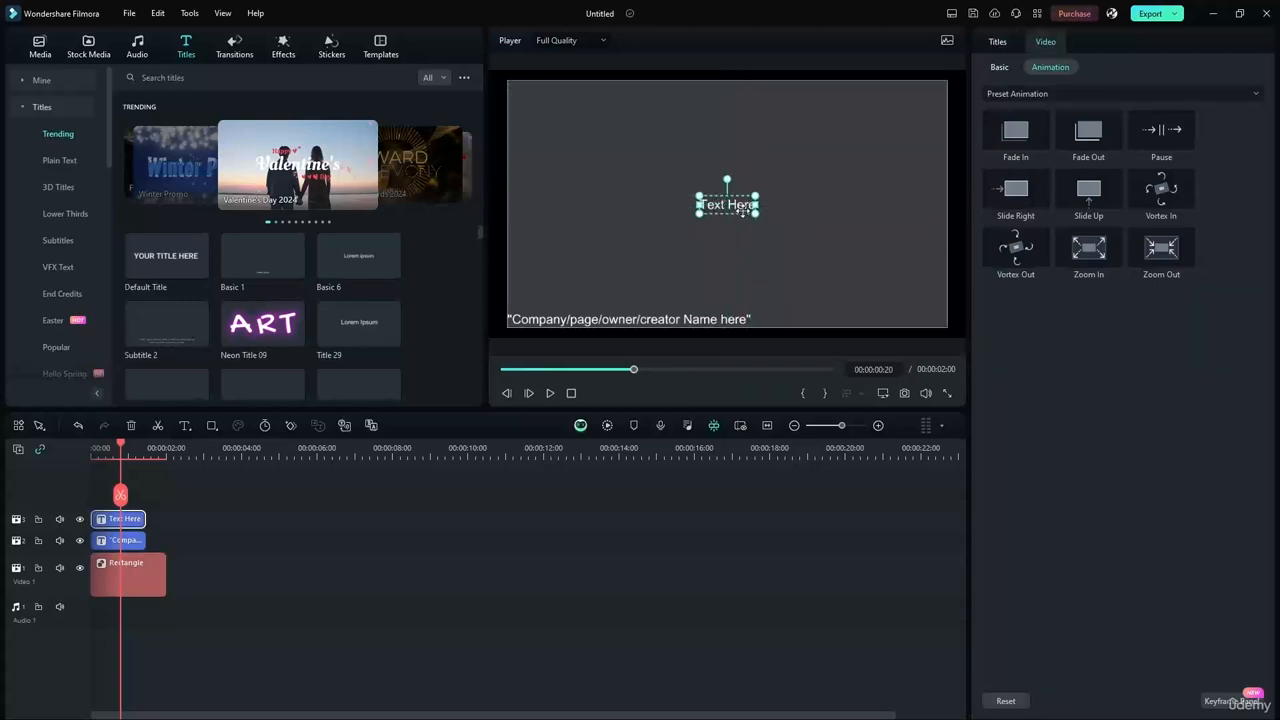
Set the font size of the "Text Here" title to 70.
click(1000, 68)
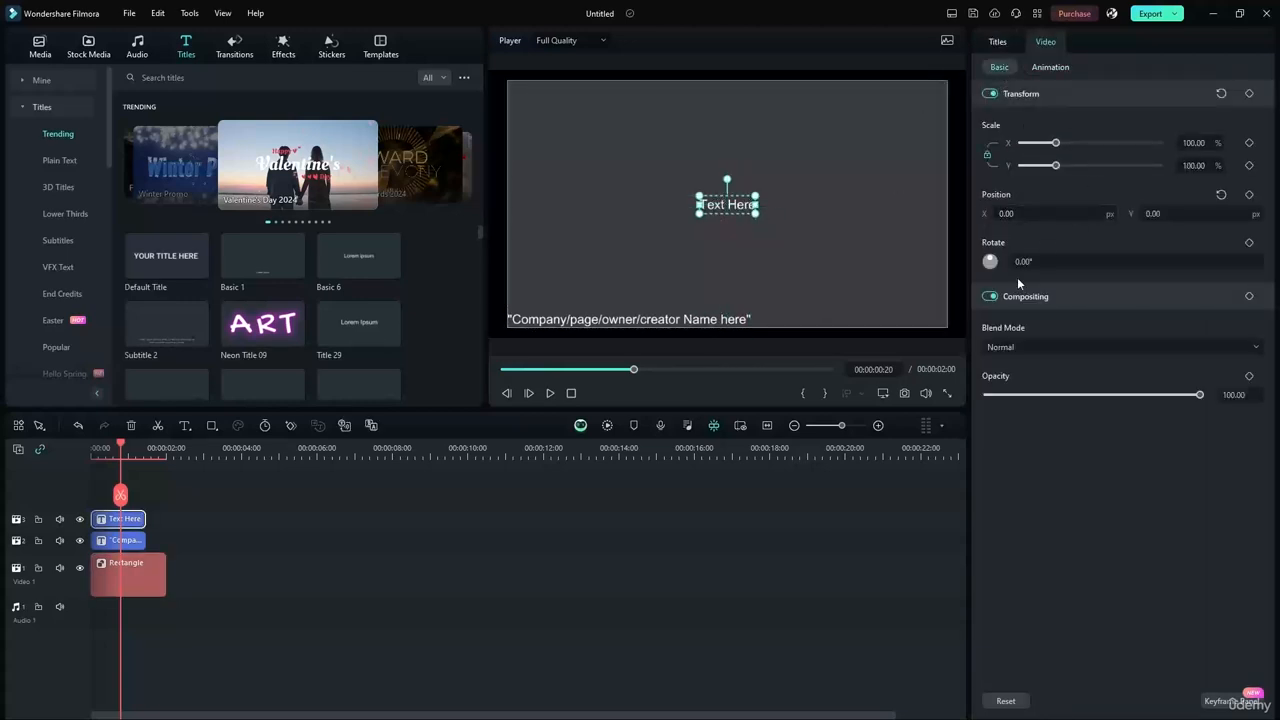
click(998, 42)
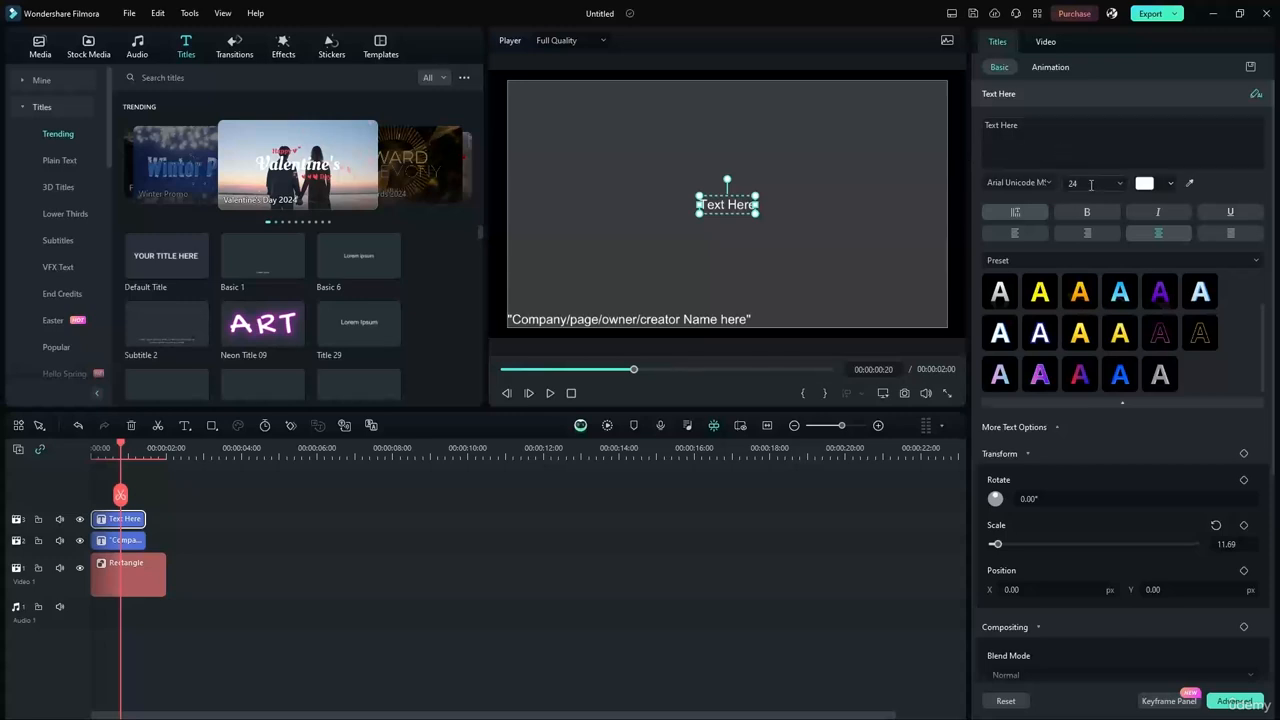
click(1091, 184)
text(70)
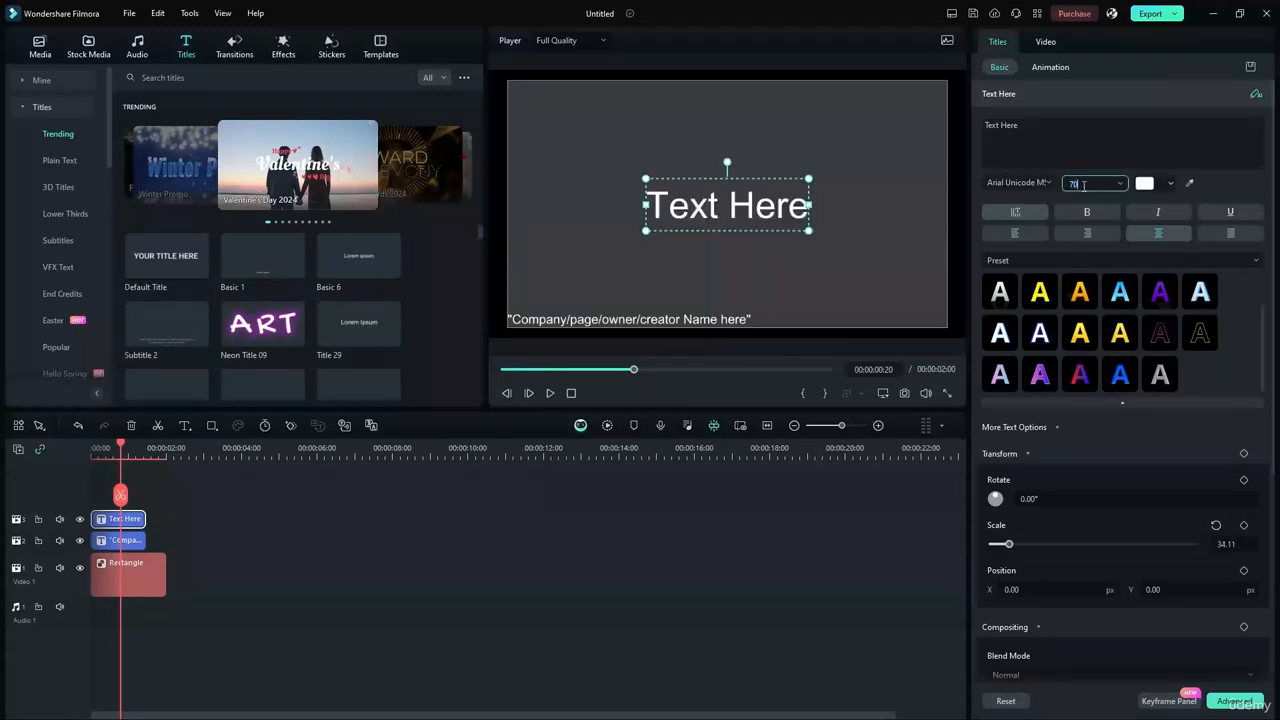
key(Return)
Replace the wording of the "Text Here" title with "TITLE" in capital letters.
drag(1020, 126, 975, 130)
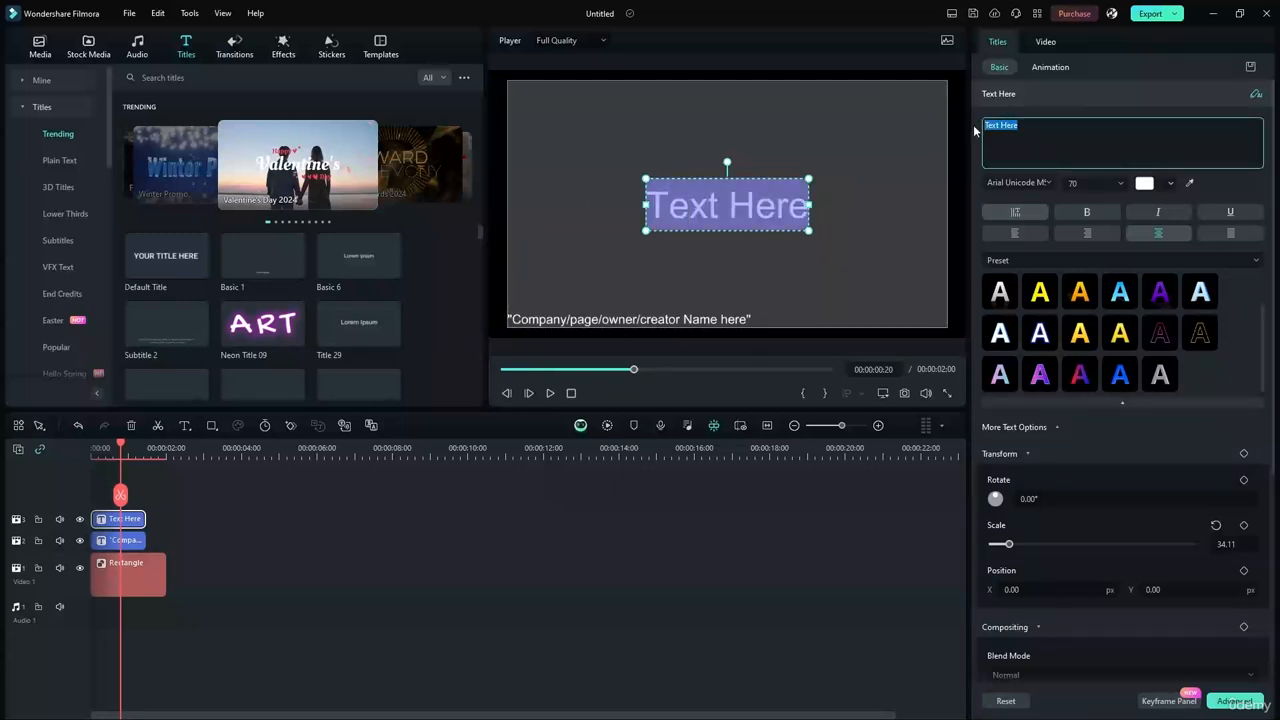
text(Tit)
key(BackSpace)
key(BackSpace)
text(ITTL)
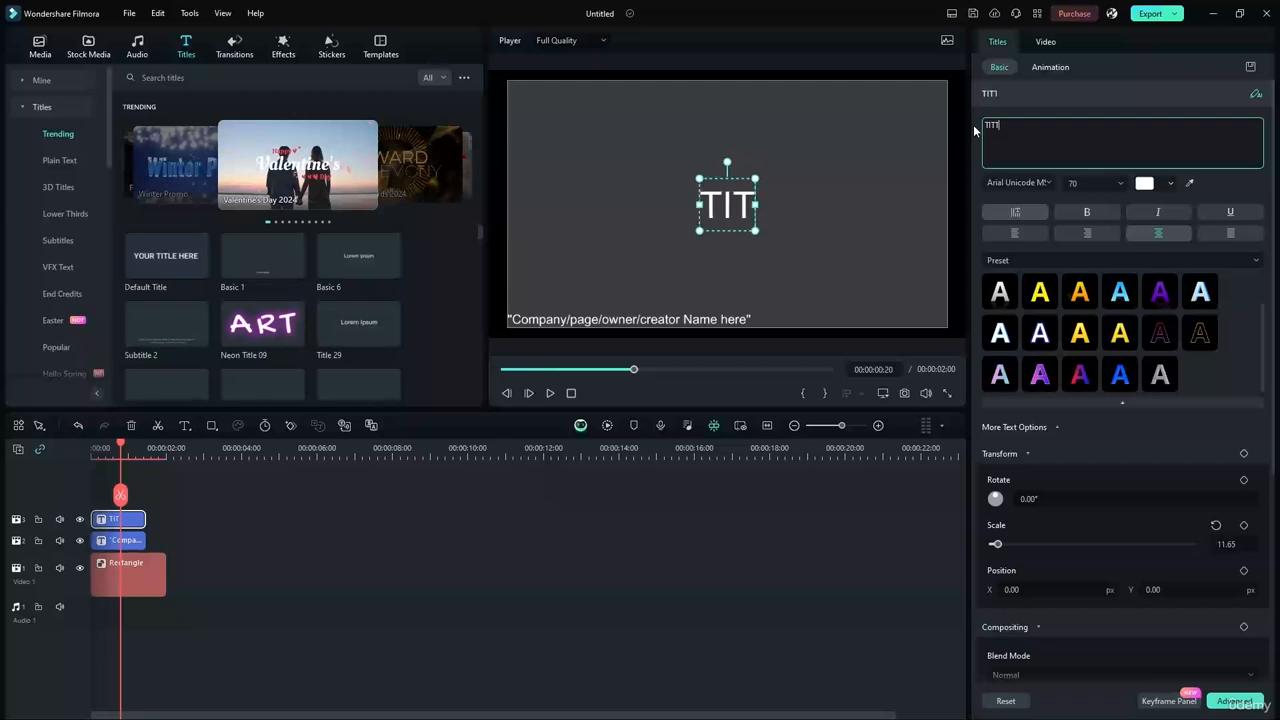
key(BackSpace)
key(BackSpace)
text(LE)
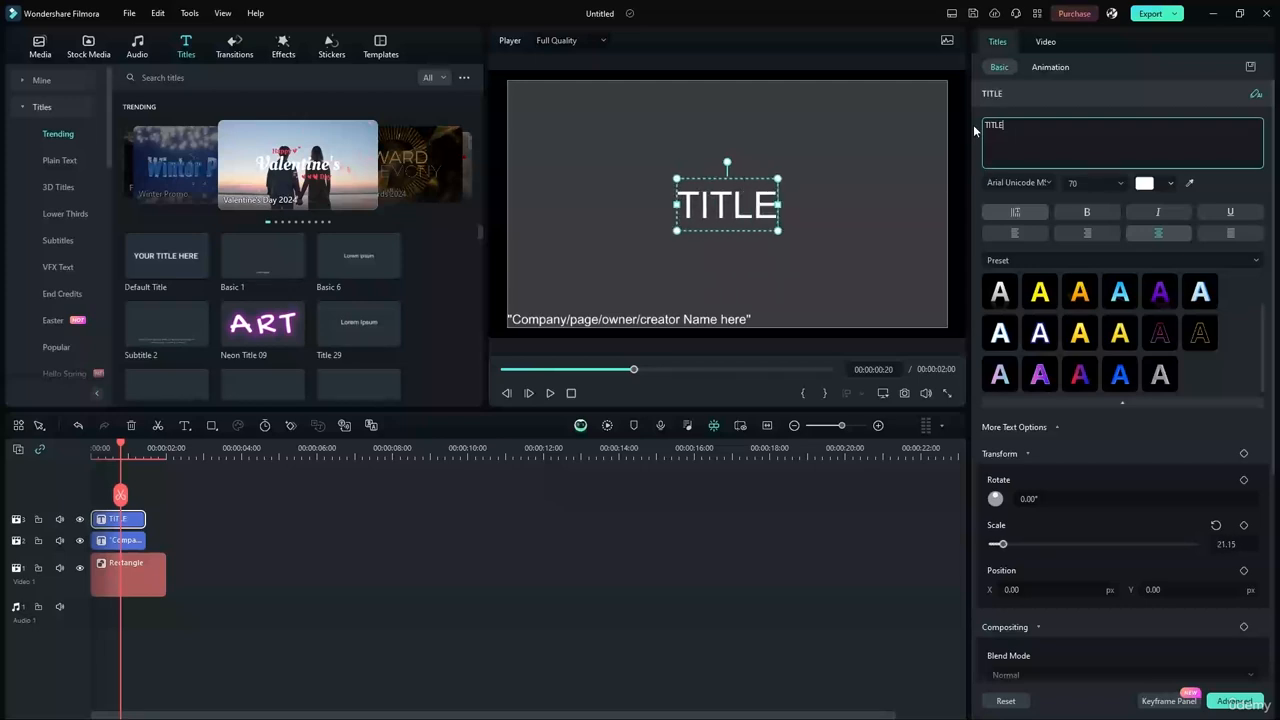
click(535, 262)
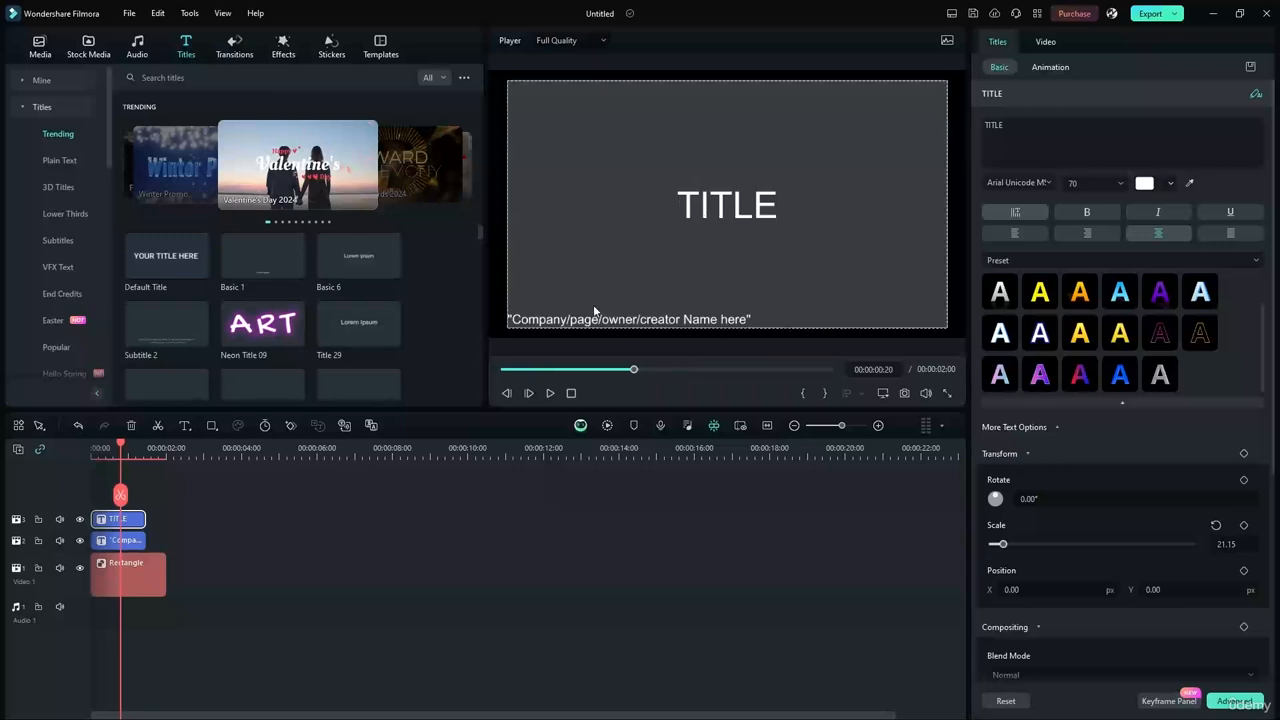
click(732, 193)
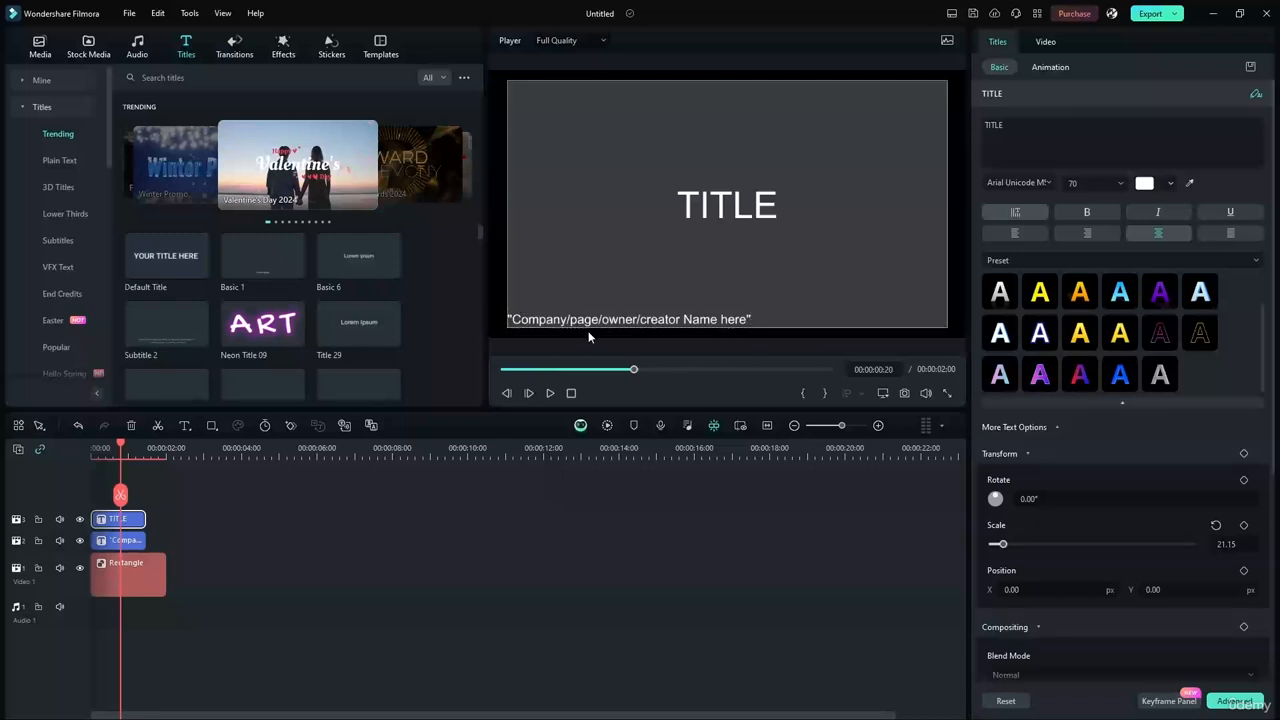
click(735, 202)
Browse the effects library, including the Filters and NewBlue FX categories, for an effect that suits the title.
scroll(385, 288, down, 5)
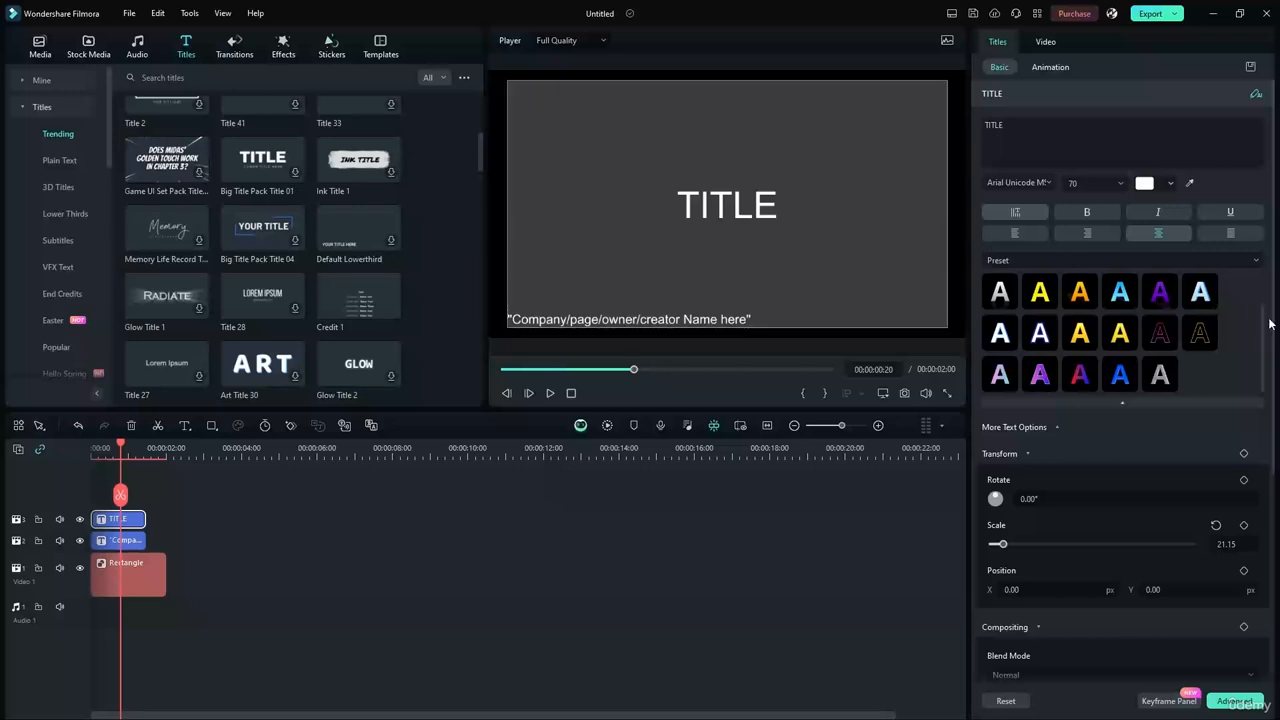
click(284, 46)
scroll(480, 275, down, 1)
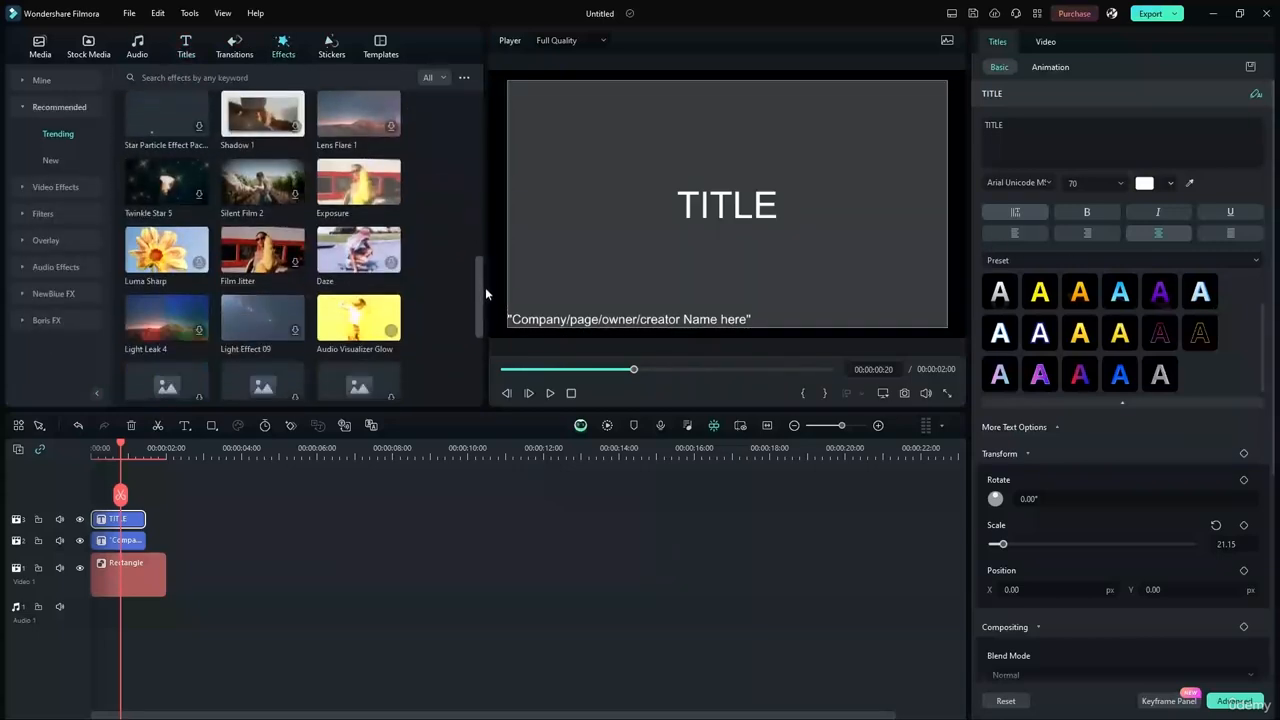
scroll(486, 279, up, 2)
click(36, 214)
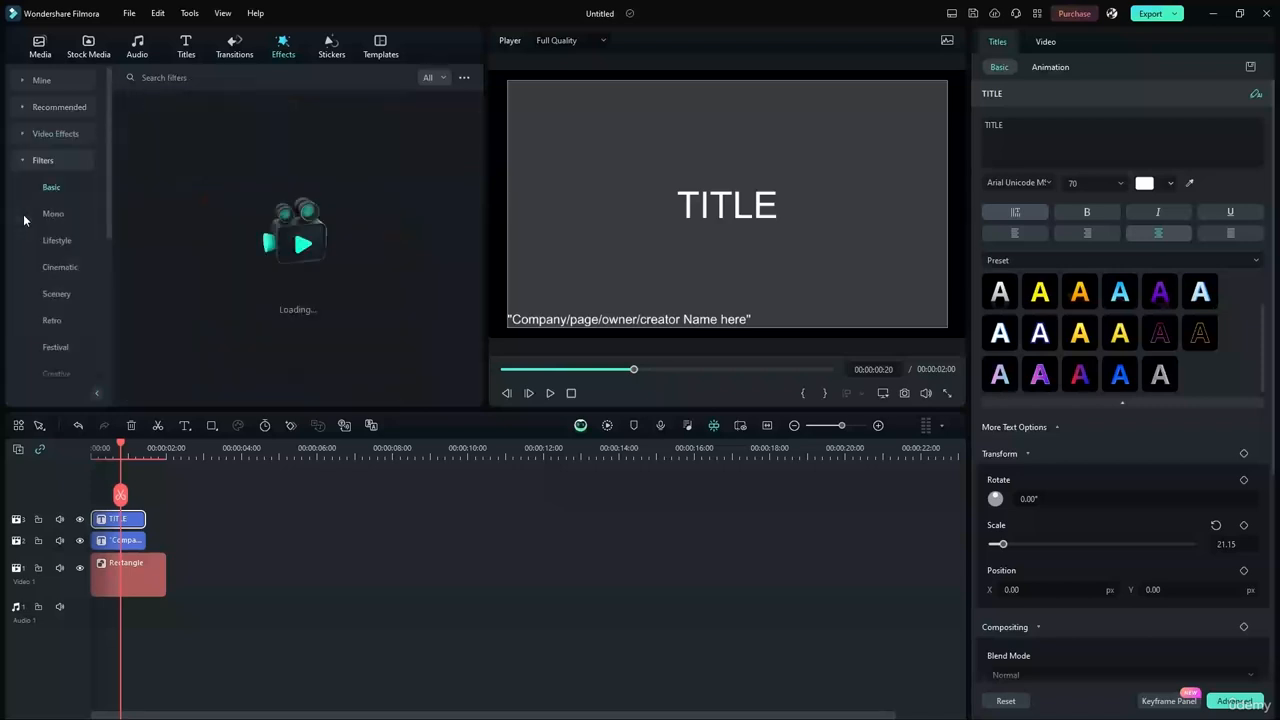
click(26, 162)
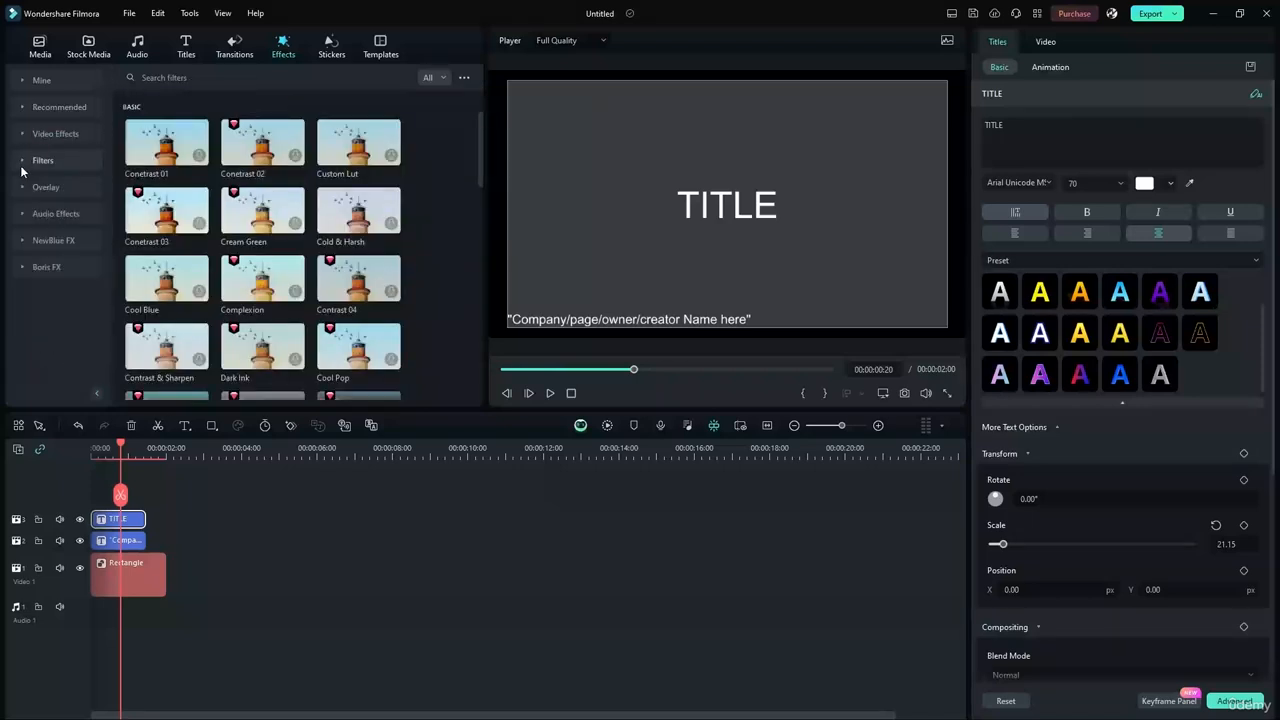
click(17, 241)
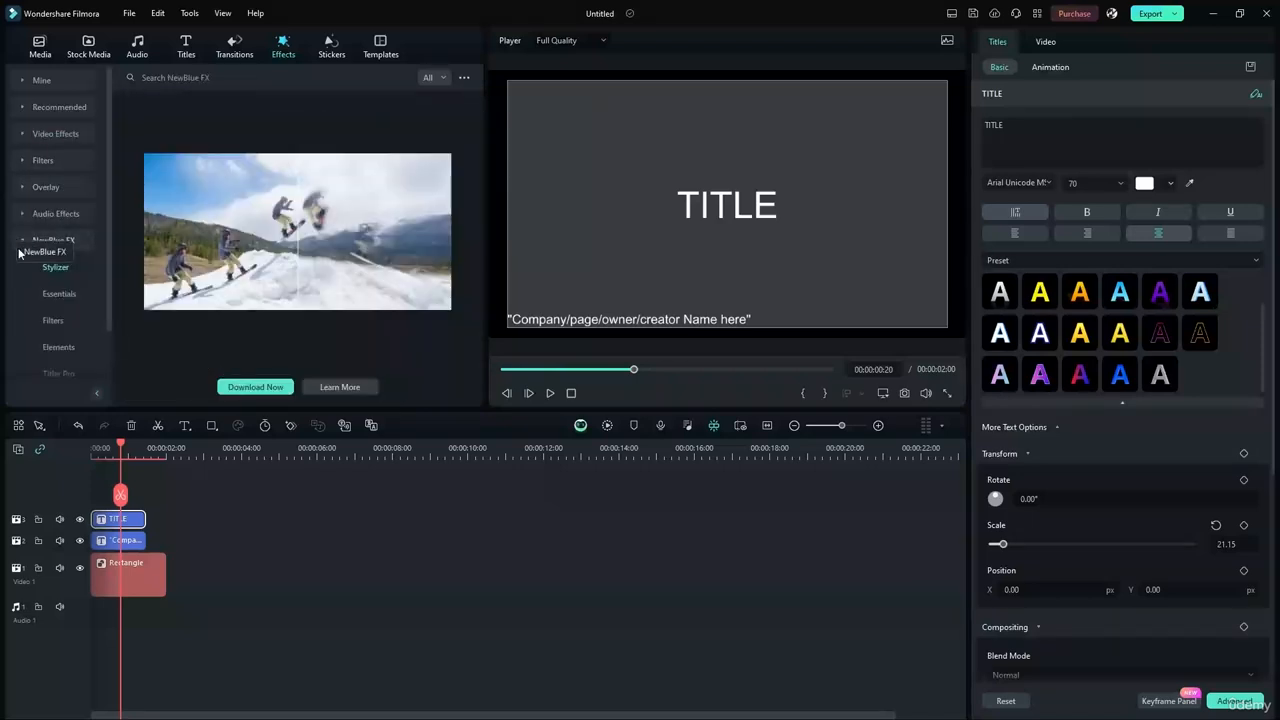
click(57, 292)
scroll(85, 285, down, 2)
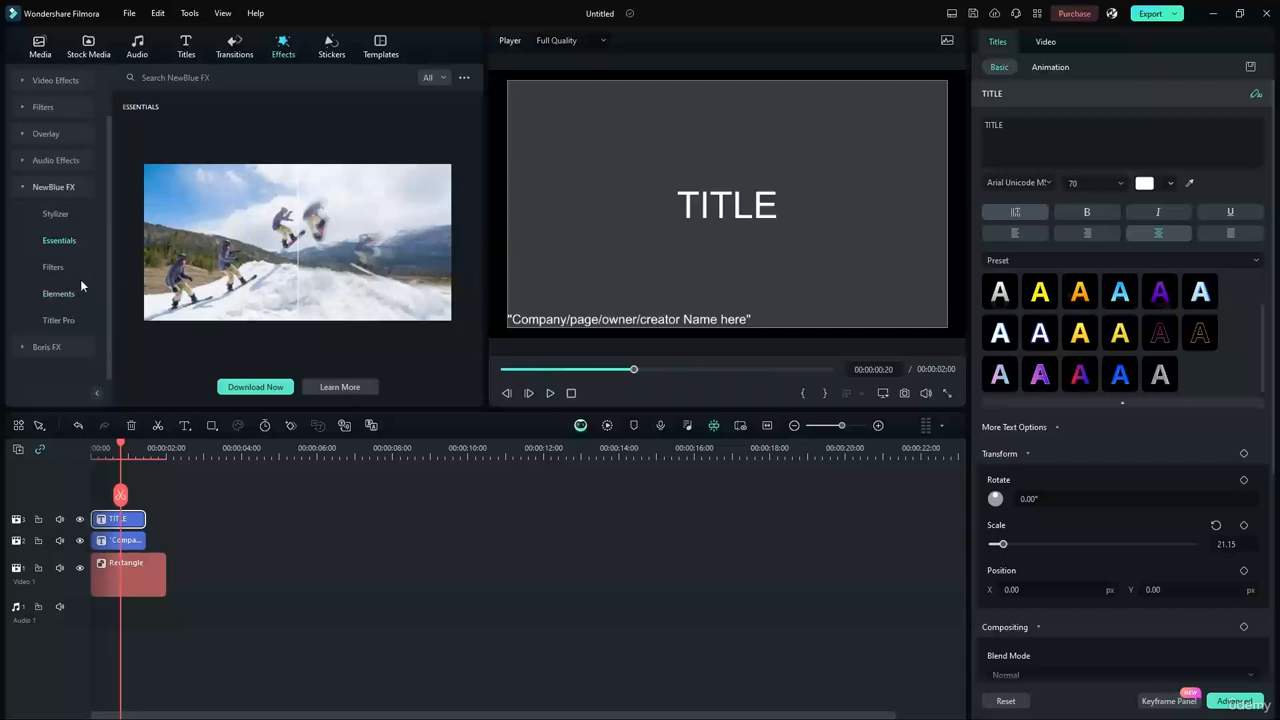
click(24, 186)
click(20, 160)
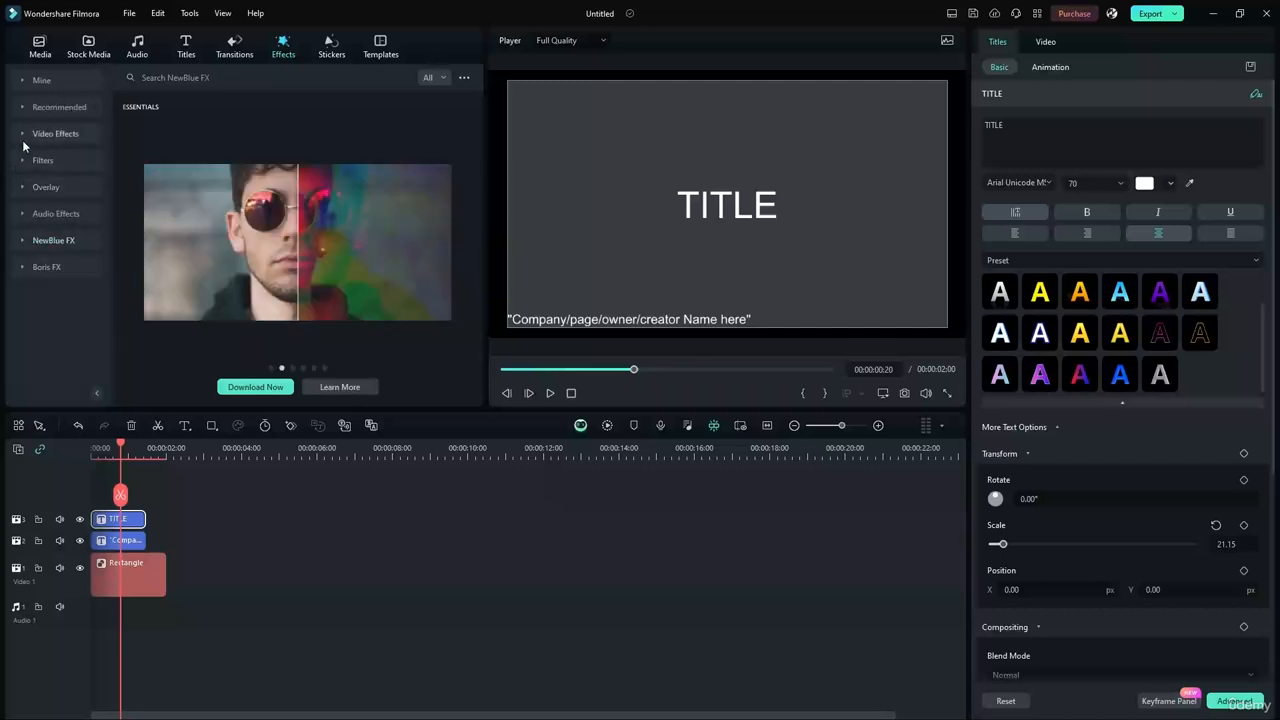
Preview the Underground Prism and Trippy Glitch effects from the Glitch group of video effects.
click(40, 133)
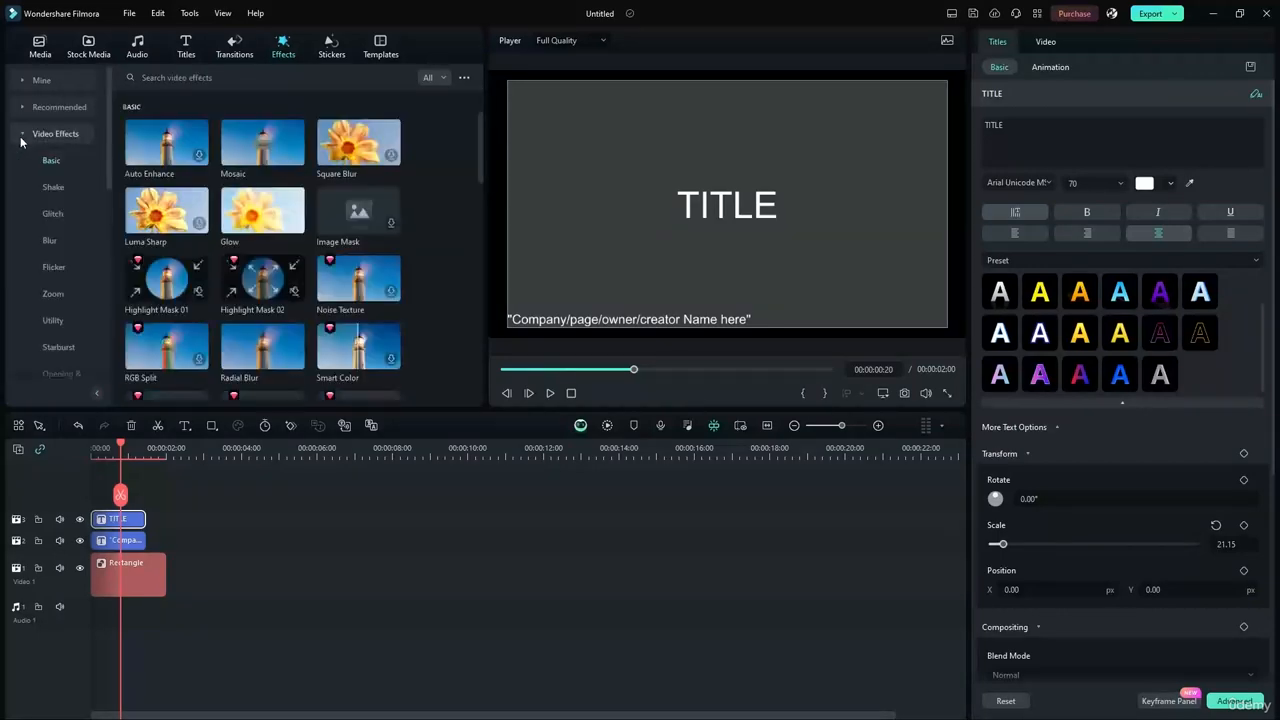
mouse_move(108, 161)
mouse_down()
mouse_move(107, 241)
mouse_move(107, 175)
mouse_up()
click(66, 187)
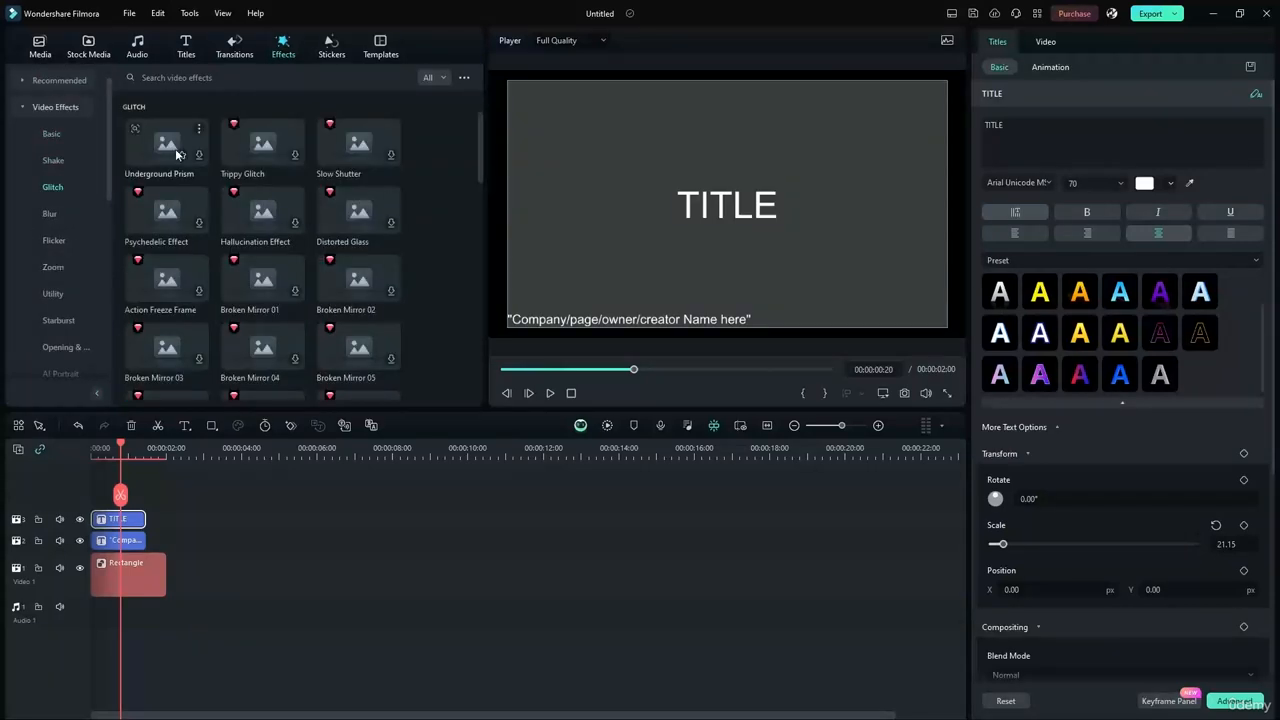
click(175, 148)
click(256, 148)
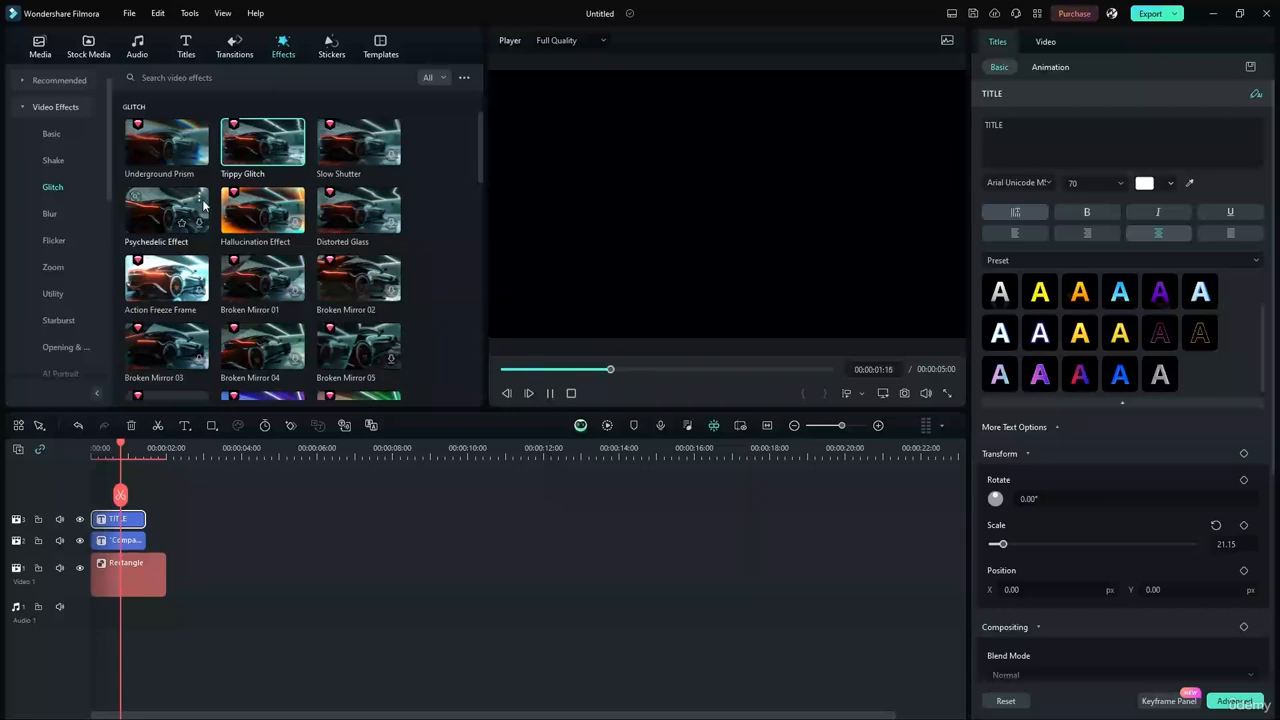
Add the Trippy Glitch effect on a new track above the TITLE clip and trim it to the title's length.
drag(260, 160, 108, 523)
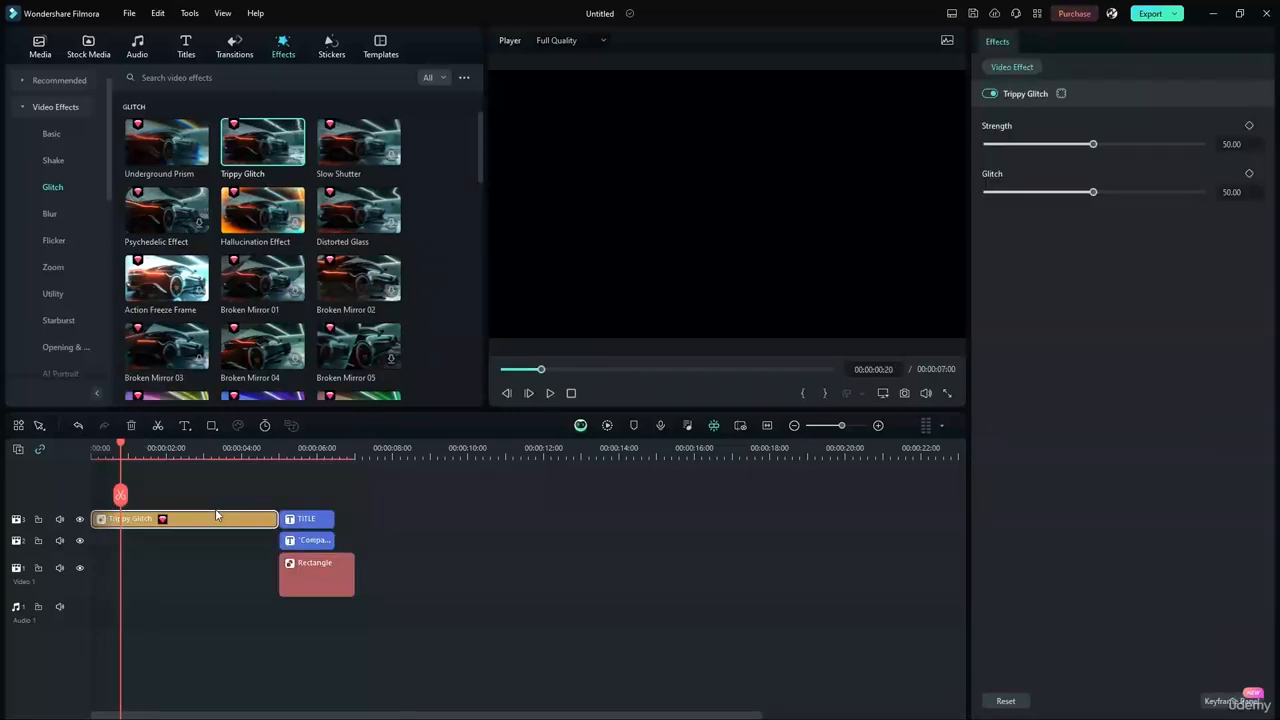
key(ctrl+z)
drag(262, 145, 122, 495)
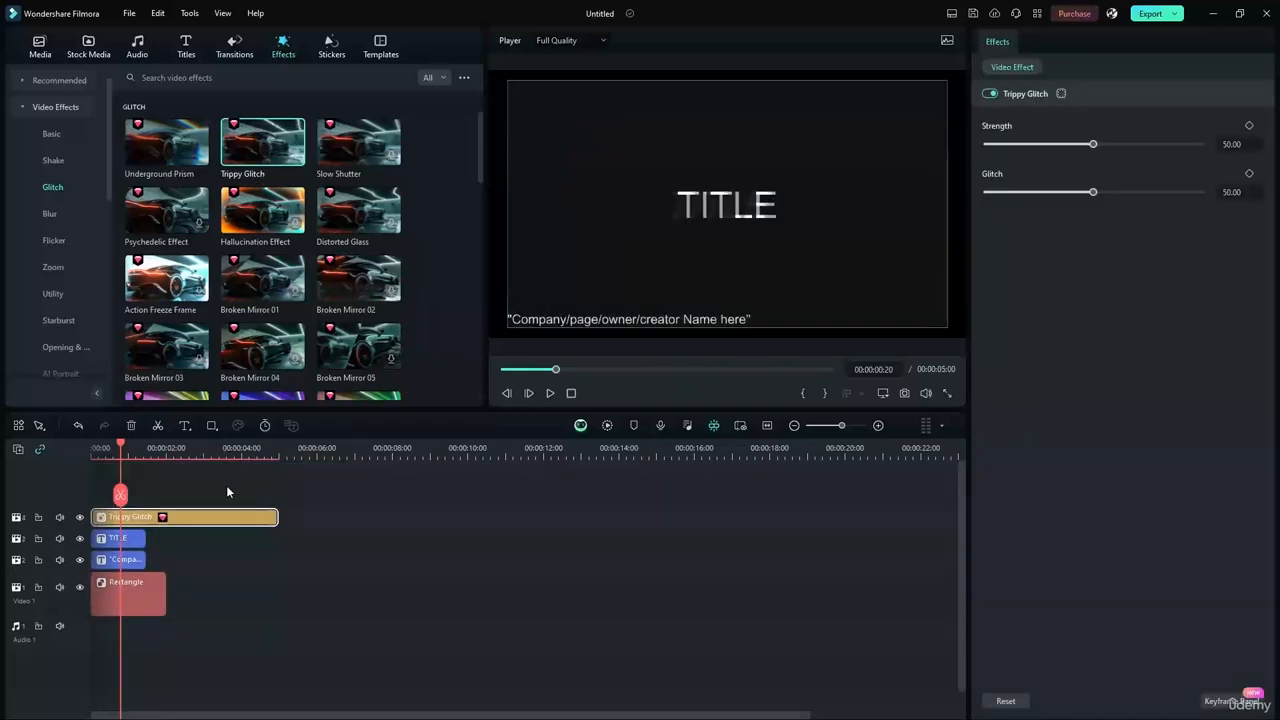
drag(276, 515, 145, 517)
Play the timeline from the start to preview the Trippy Glitch effect over all layers.
drag(113, 454, 63, 444)
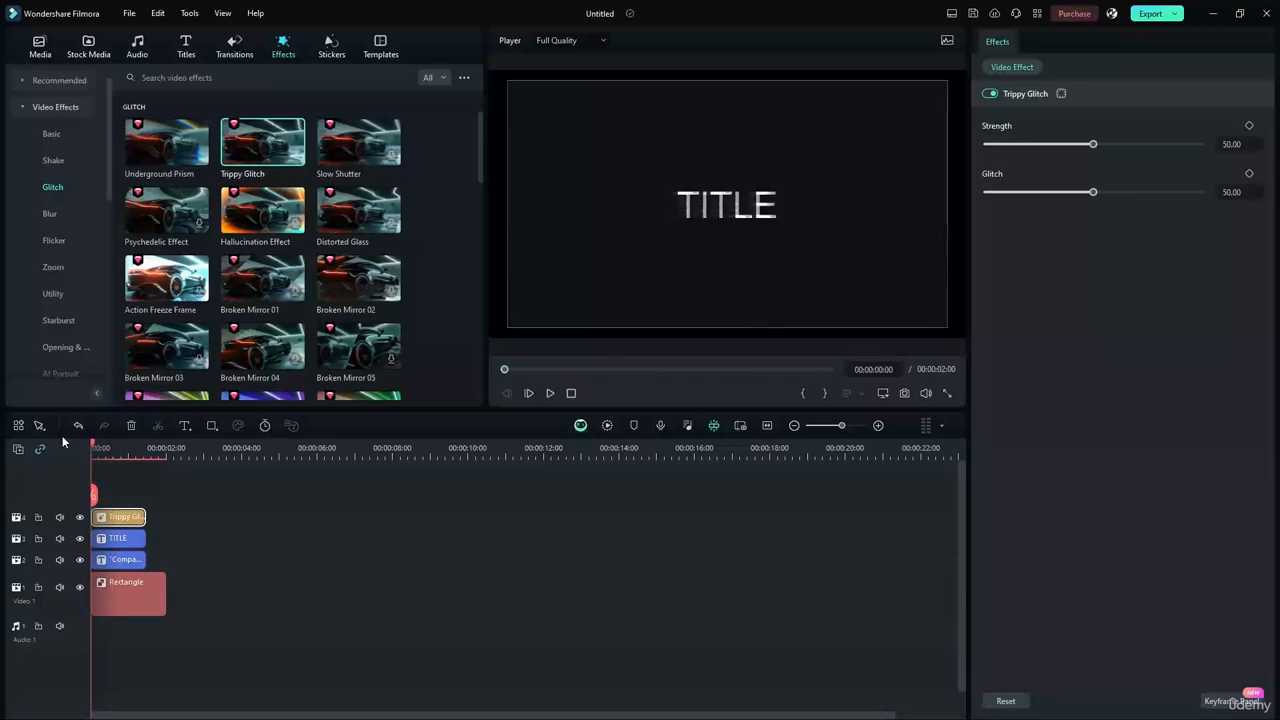
click(549, 393)
click(549, 393)
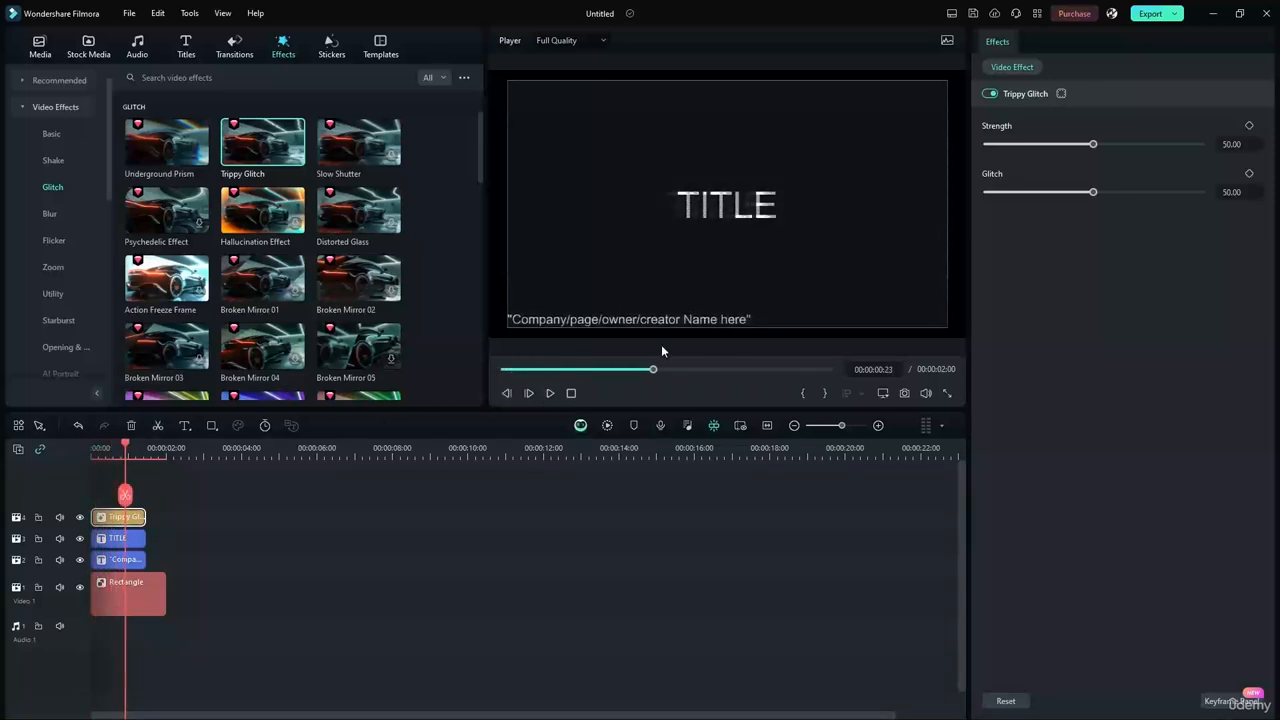
Combine the Trippy Glitch effect and the TITLE clip into one compound clip, keeping the default name.
ctrl+click(119, 542)
right_click(142, 545)
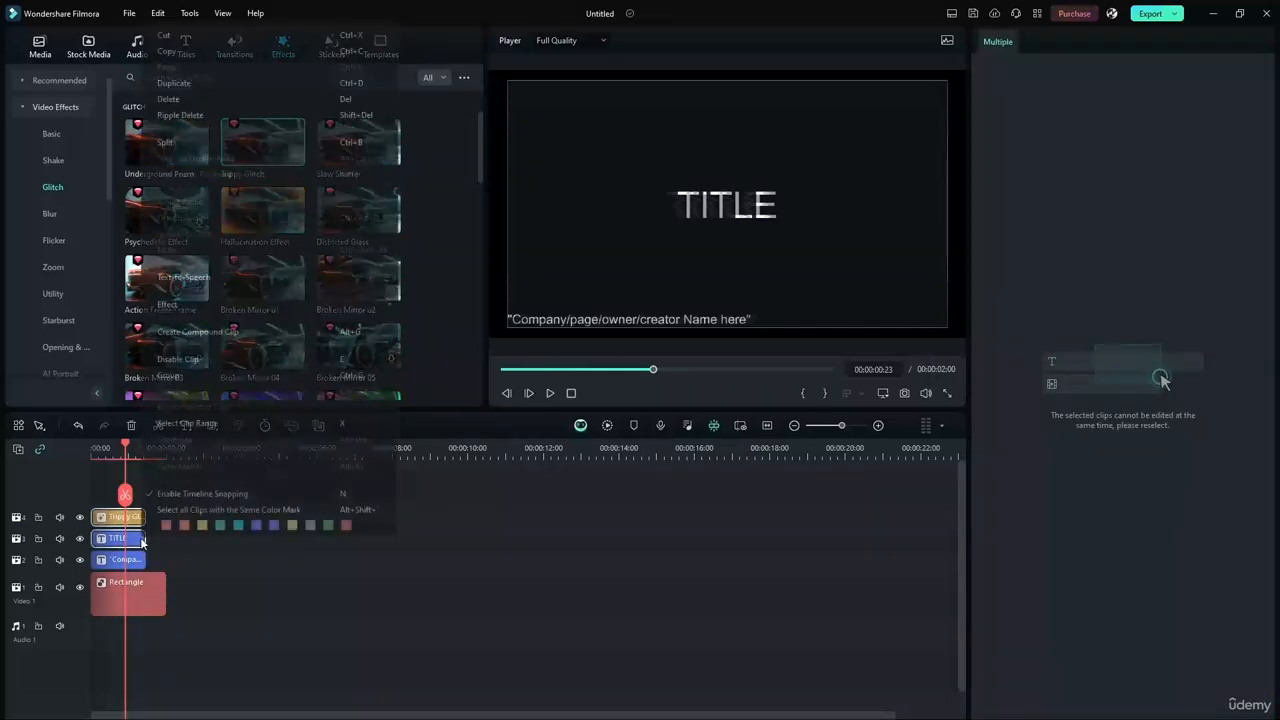
click(186, 331)
click(702, 378)
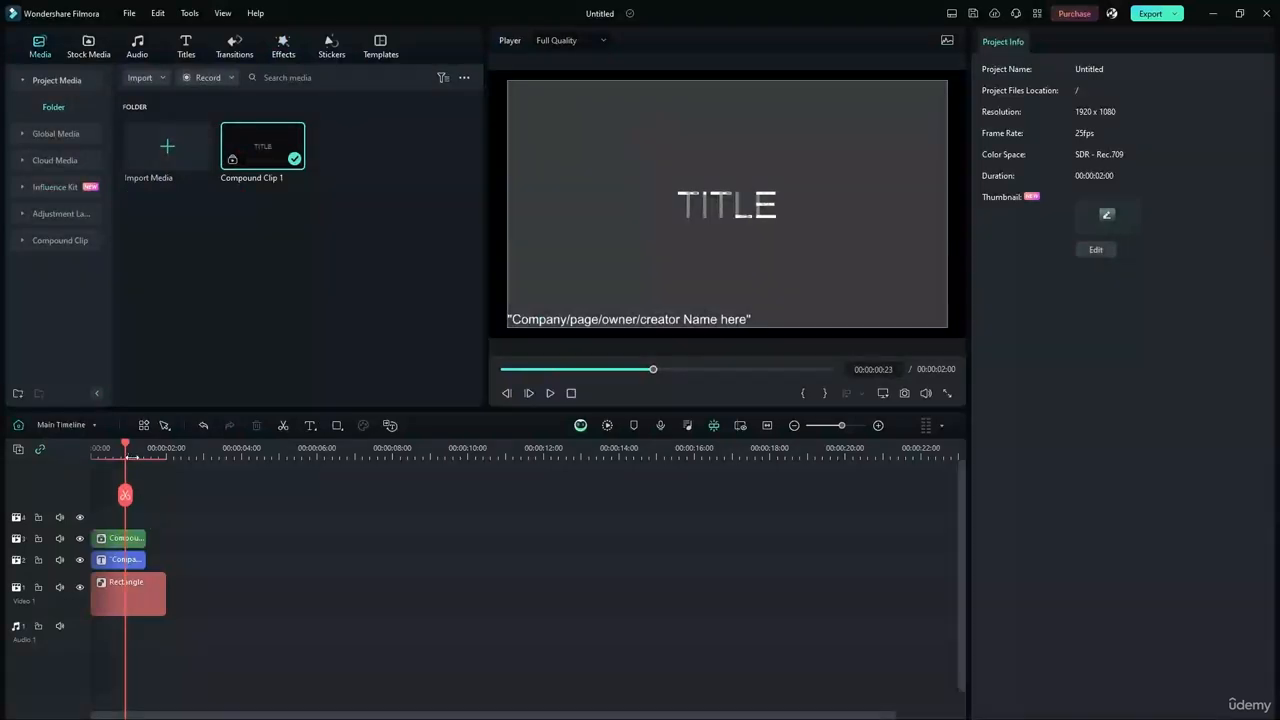
Play the main timeline from the start to check the glitch on the compound clip, and select that clip in the preview.
drag(125, 446, 97, 449)
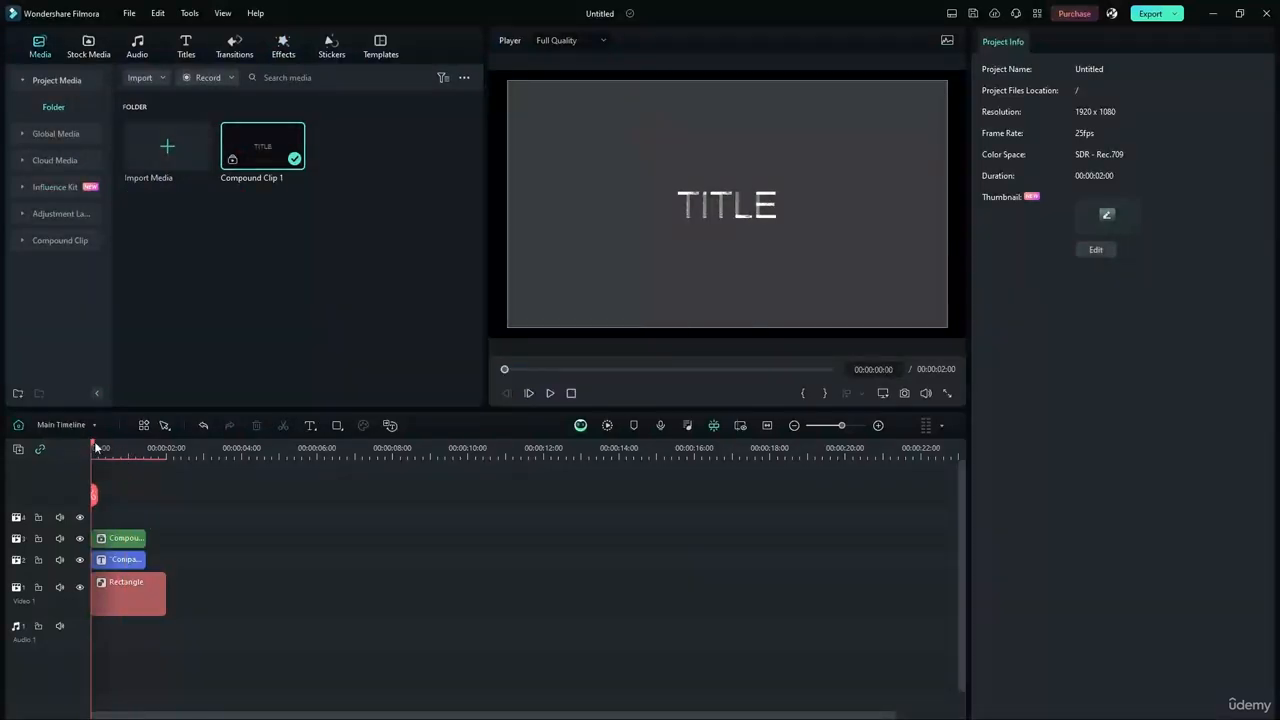
click(551, 394)
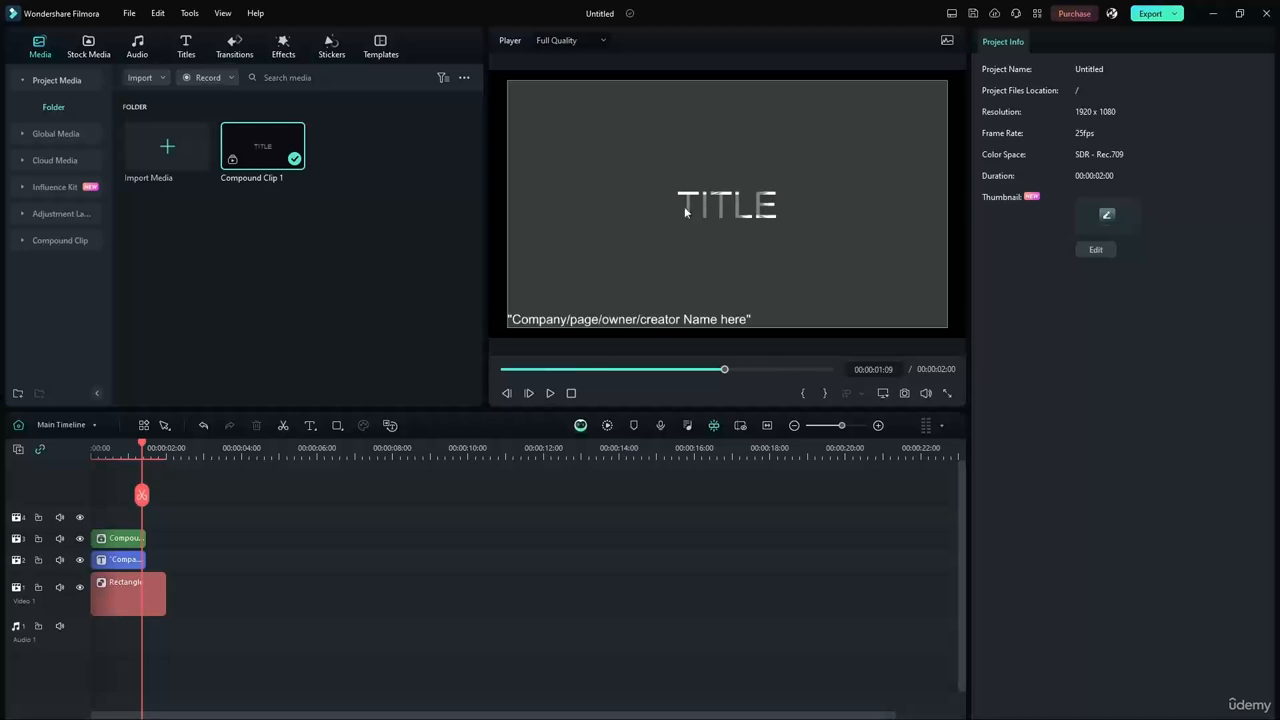
click(720, 197)
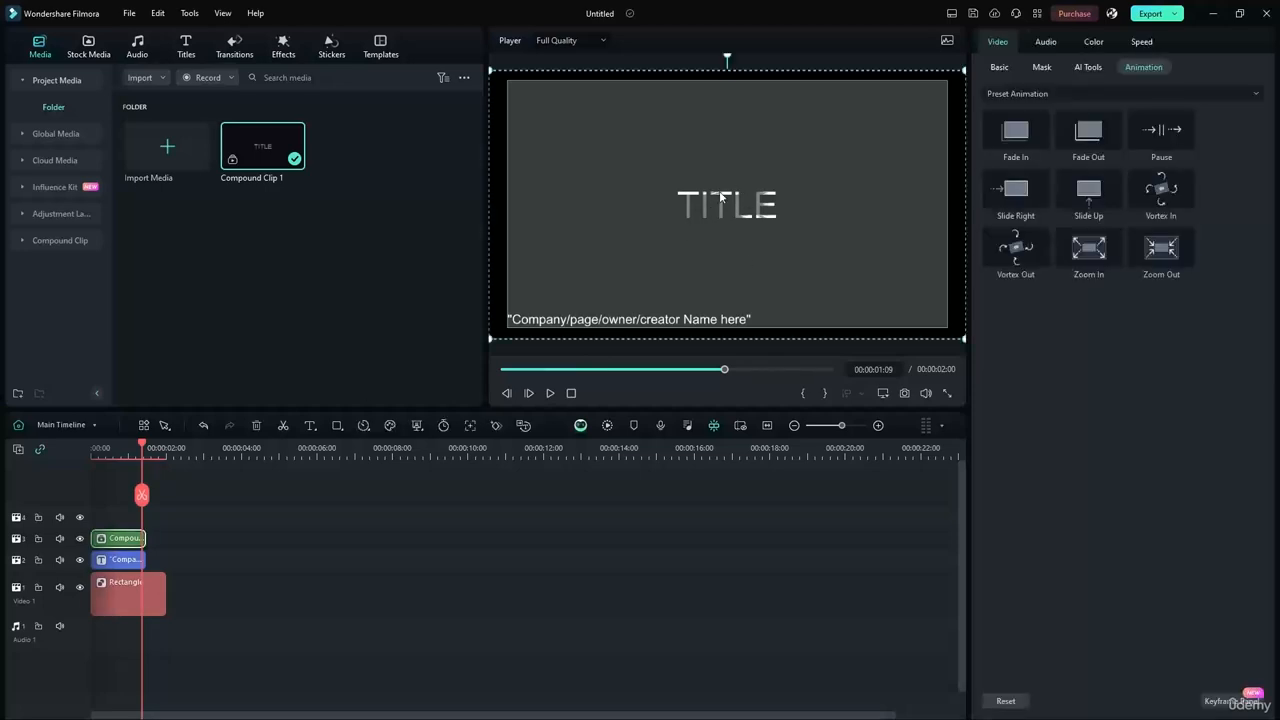
Open the compound clip's own timeline, fit it to the view and inspect its Trippy Glitch and TITLE layers.
double_click(118, 545)
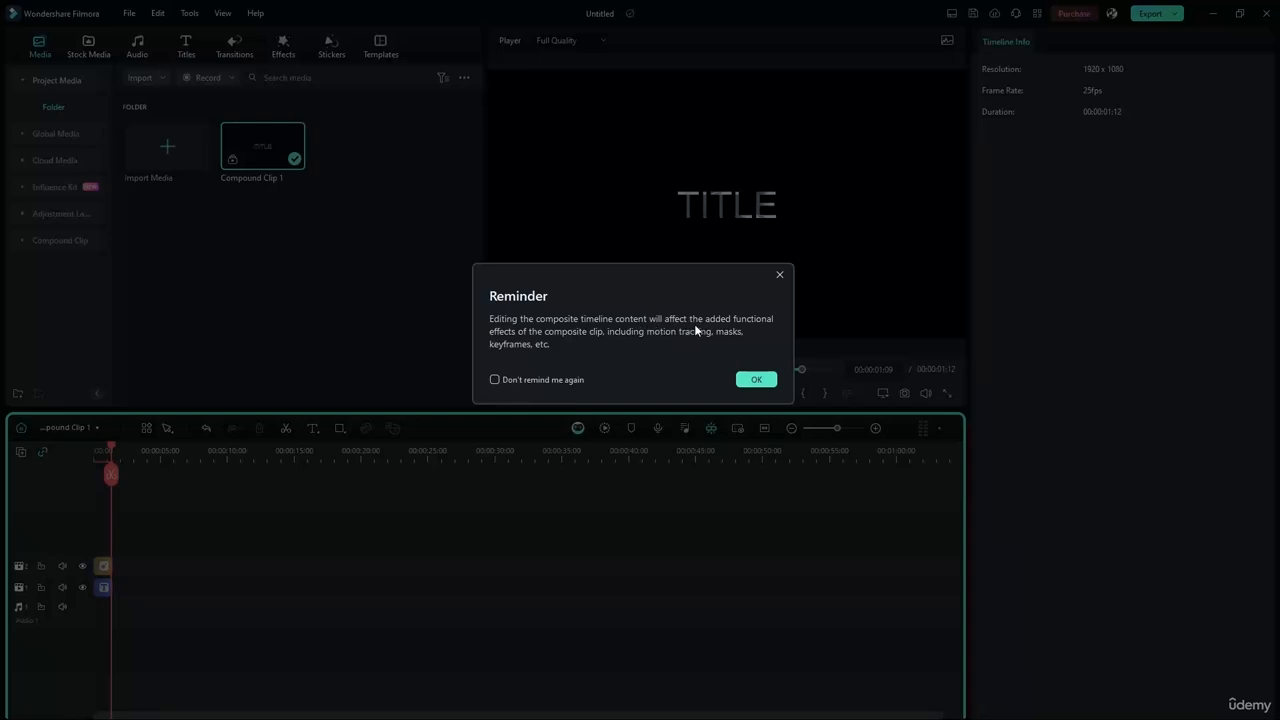
click(756, 379)
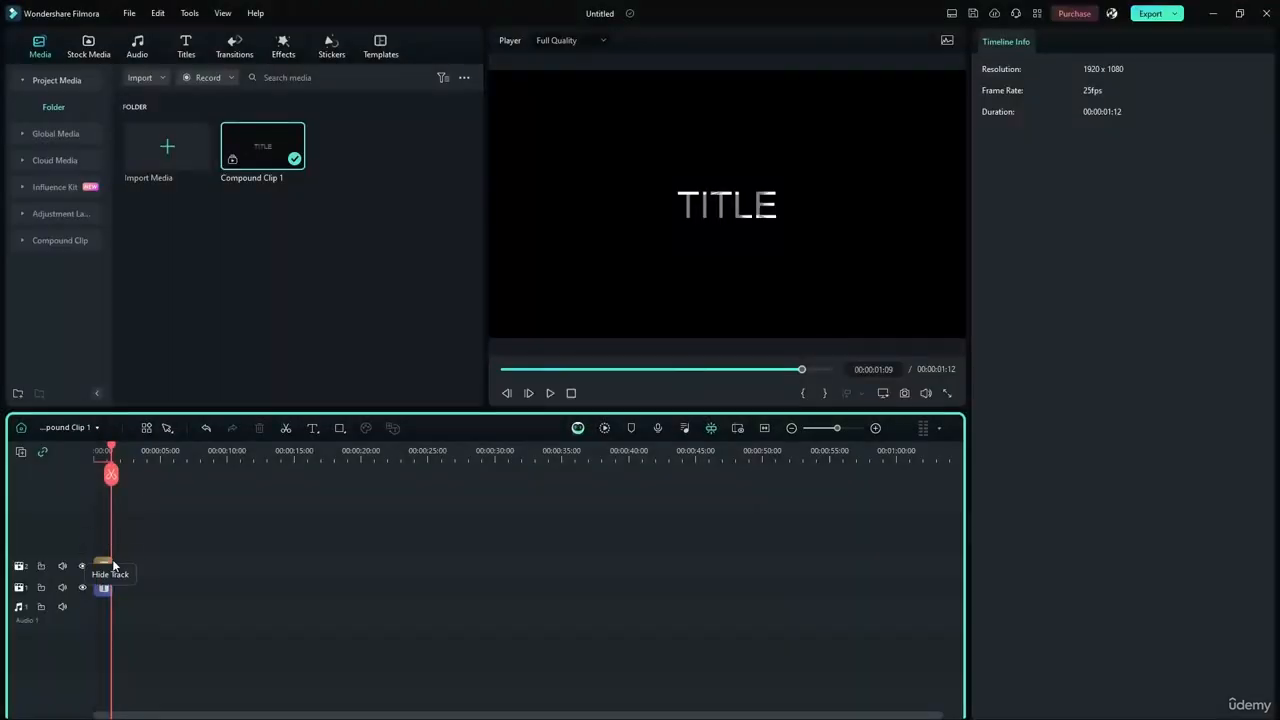
click(766, 427)
click(208, 575)
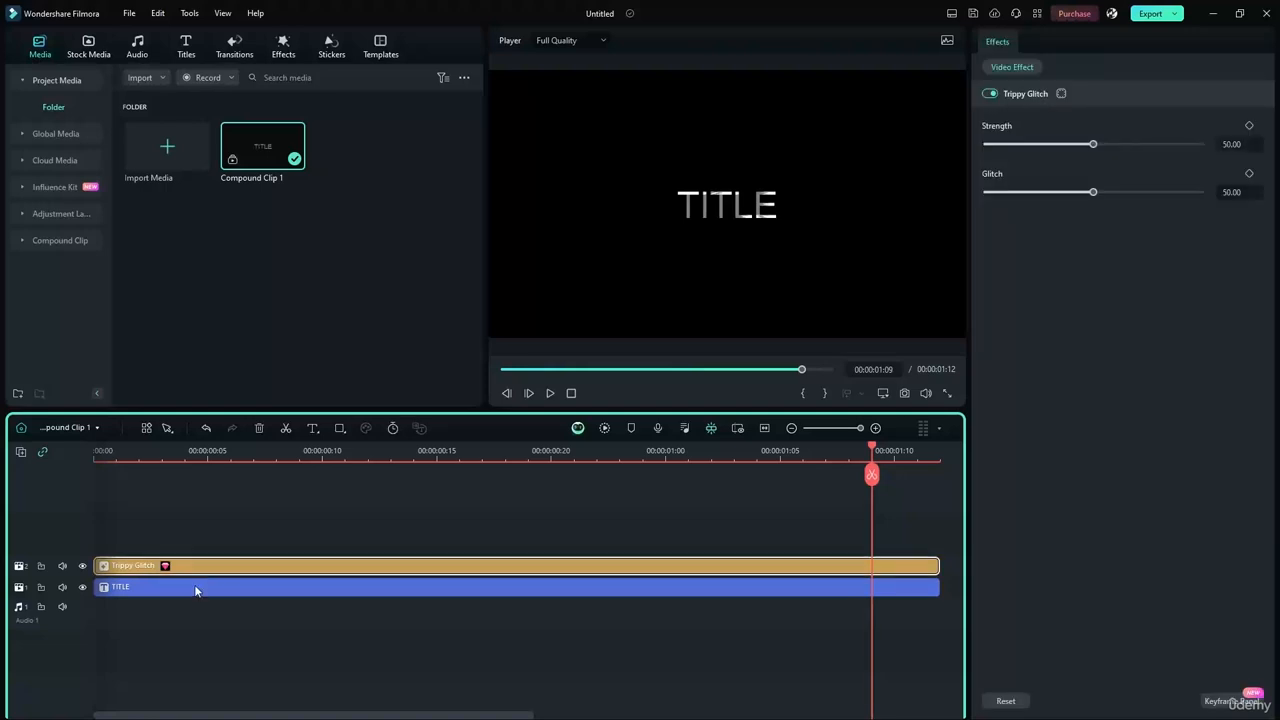
click(194, 584)
click(217, 560)
click(102, 472)
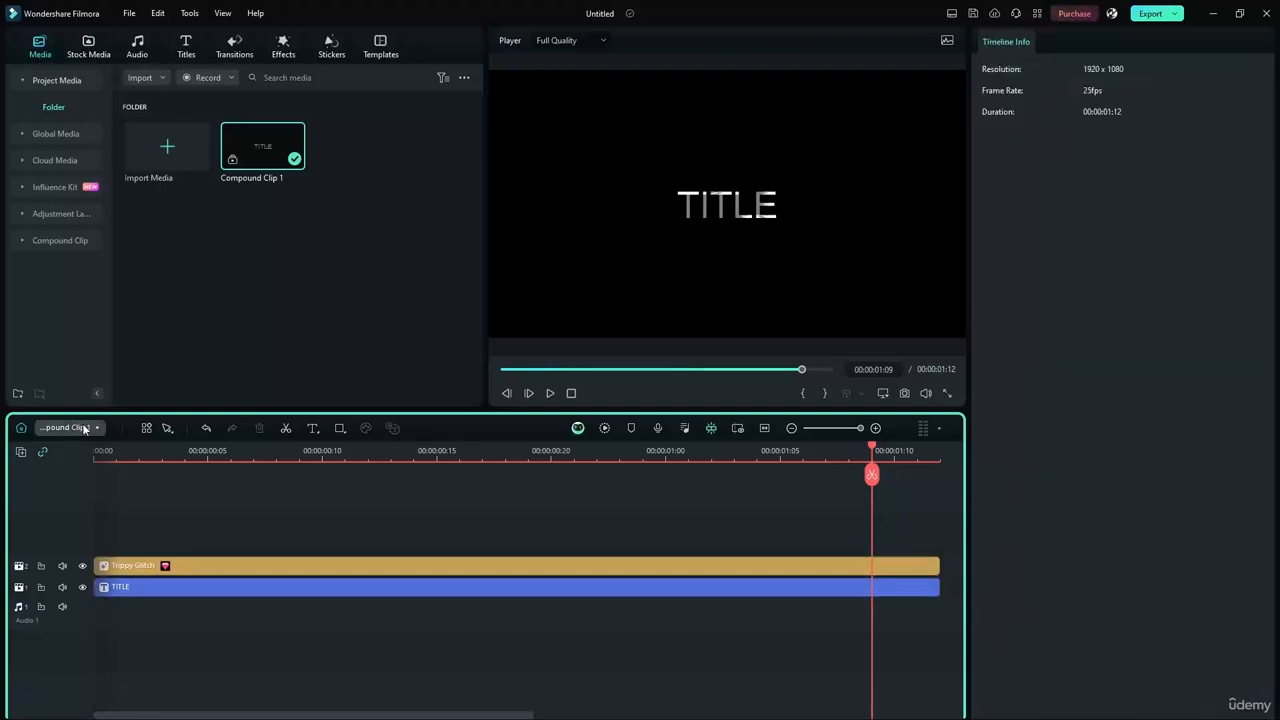
Switch to the main timeline and back into Compound Clip 1, turning off the reminder about editing composite content.
click(68, 427)
click(77, 449)
click(85, 427)
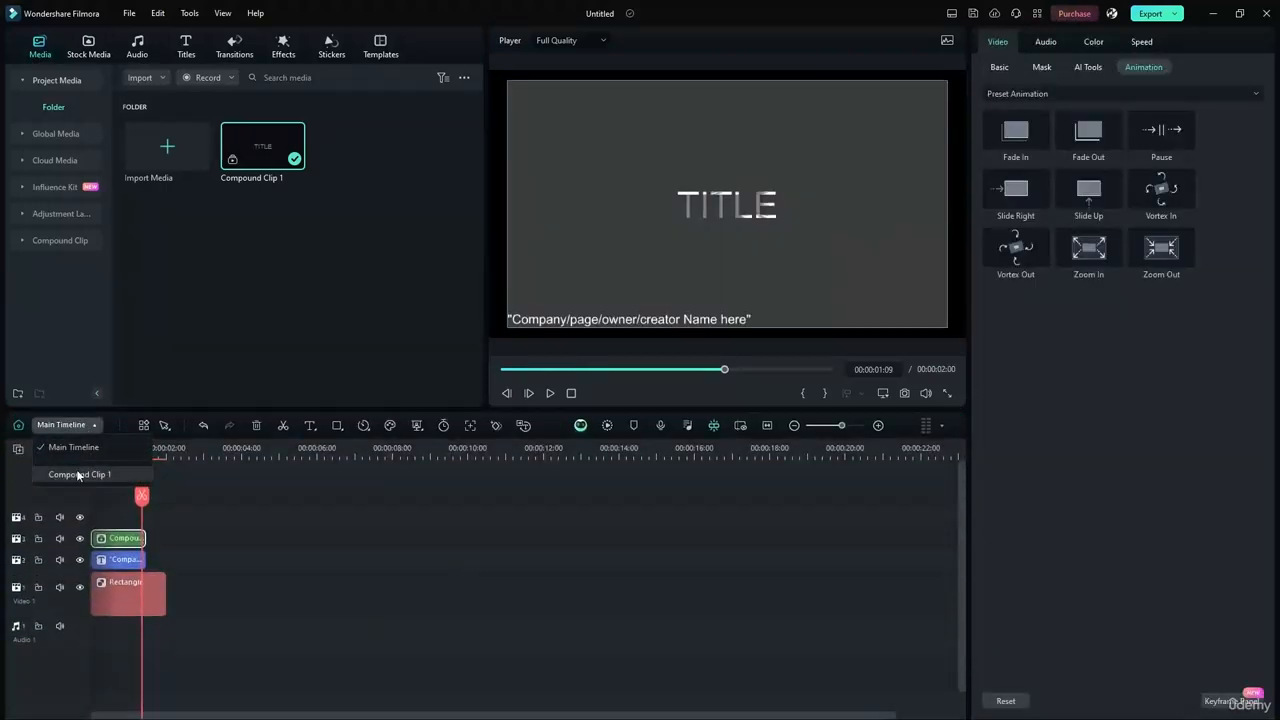
click(75, 473)
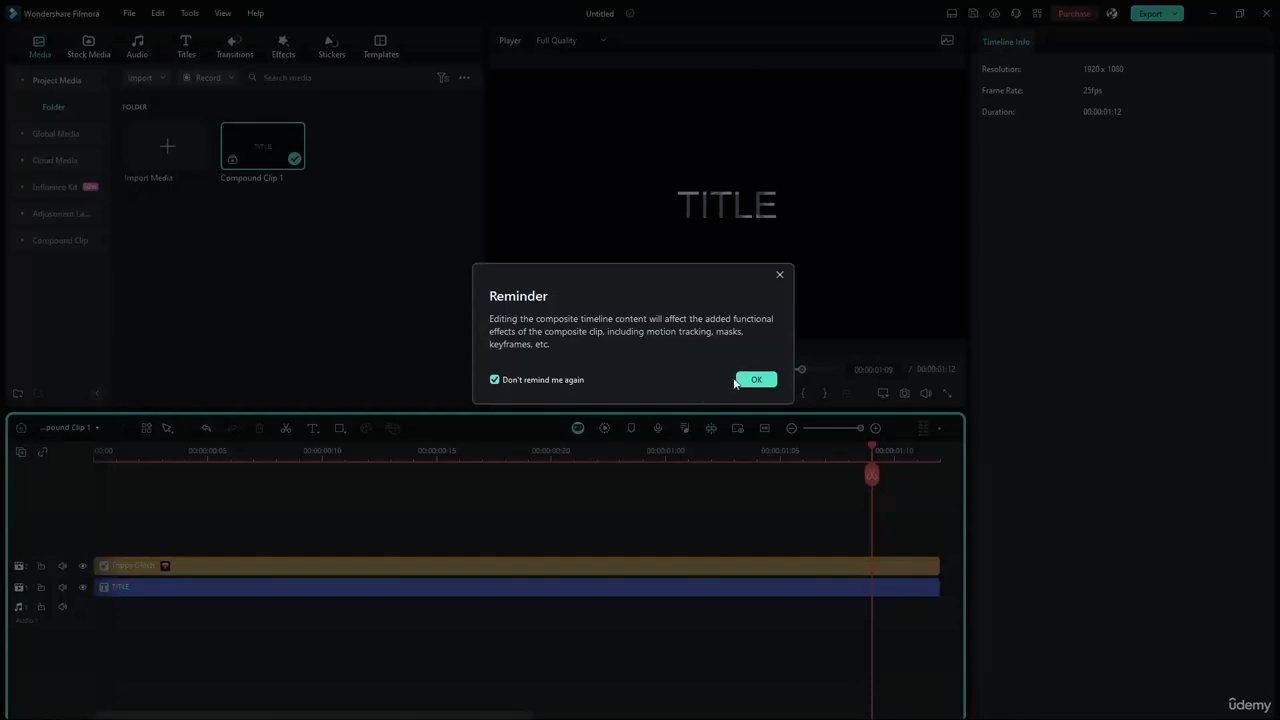
click(562, 380)
click(752, 380)
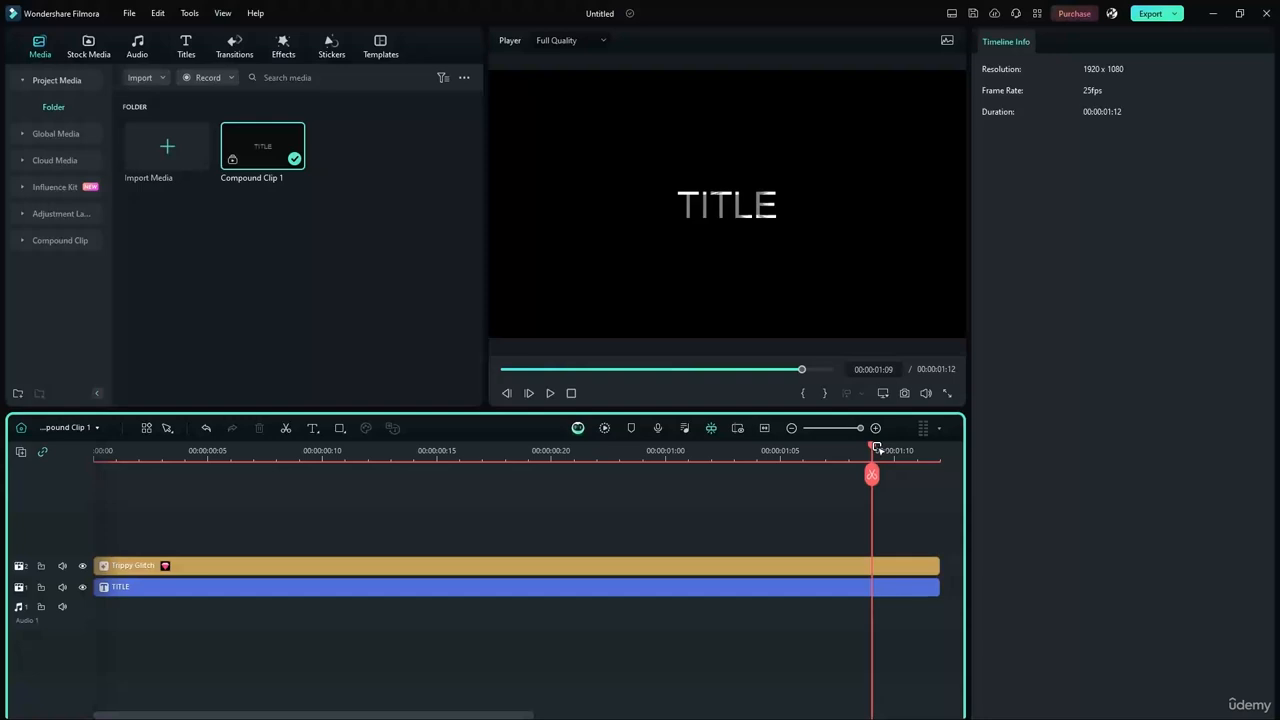
Scrub back through the compound clip's timeline and return to the main timeline.
drag(880, 446, 812, 448)
drag(724, 452, 428, 480)
click(100, 427)
click(88, 449)
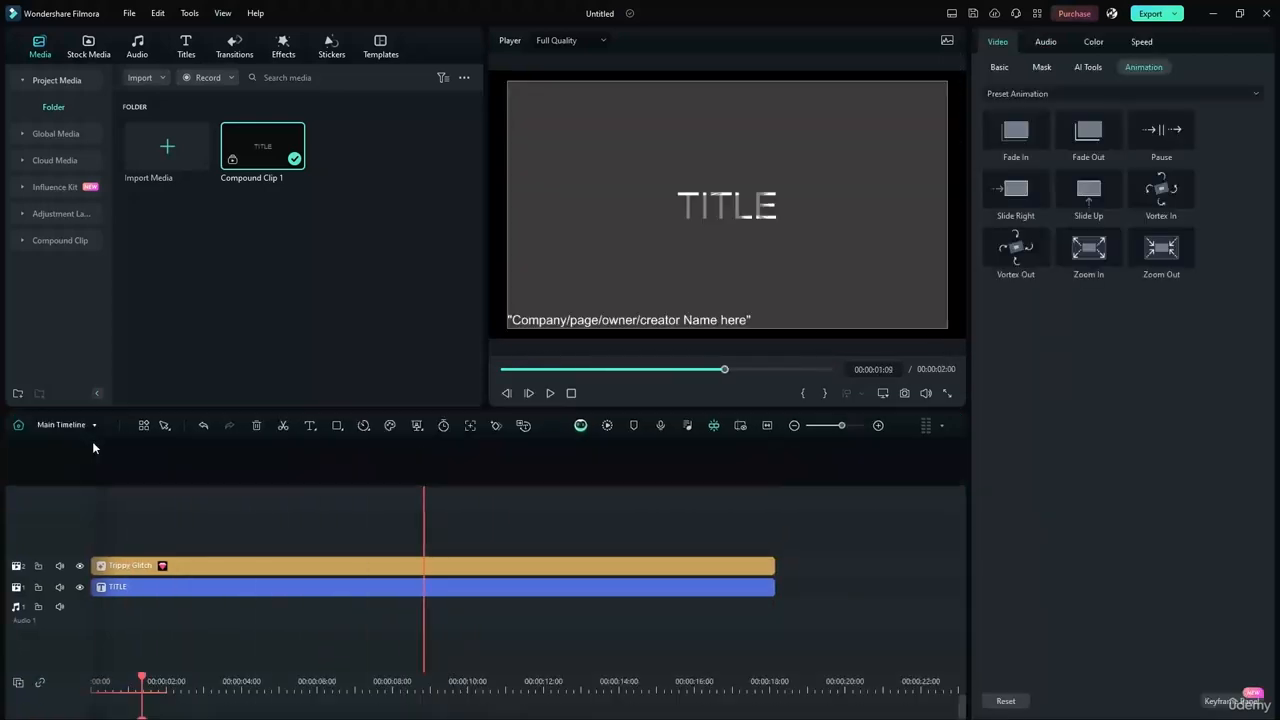
Play the main timeline from the start to review the glitching title, and select the TITLE compound clip in the preview.
drag(142, 449, 80, 446)
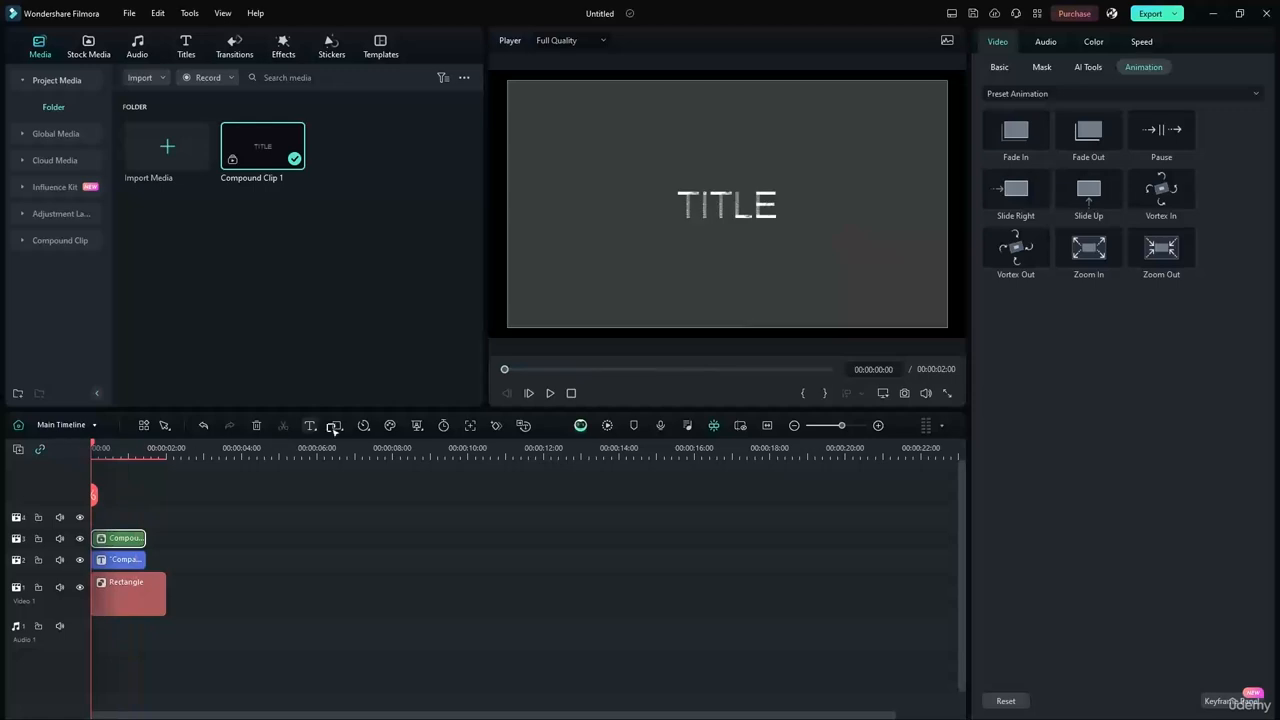
click(549, 395)
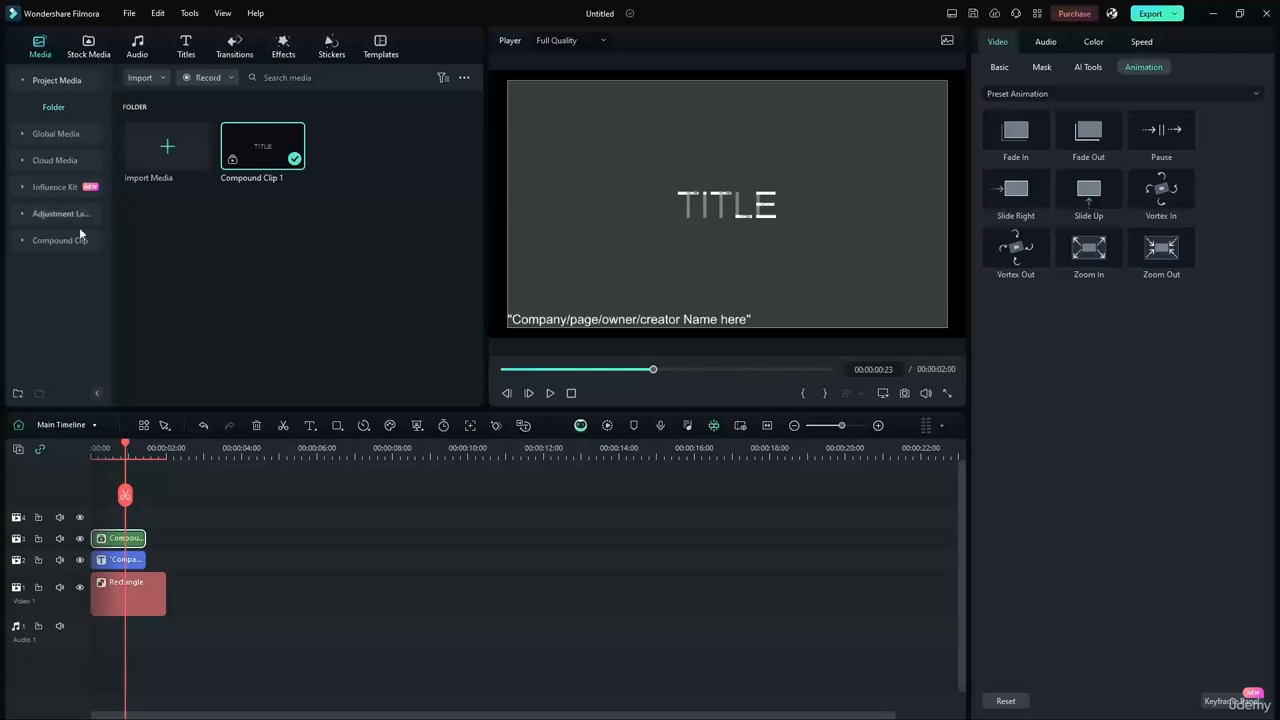
click(748, 212)
Open Compound Clip 1's own timeline, turning off the reminder about editing composite content.
double_click(118, 538)
click(570, 380)
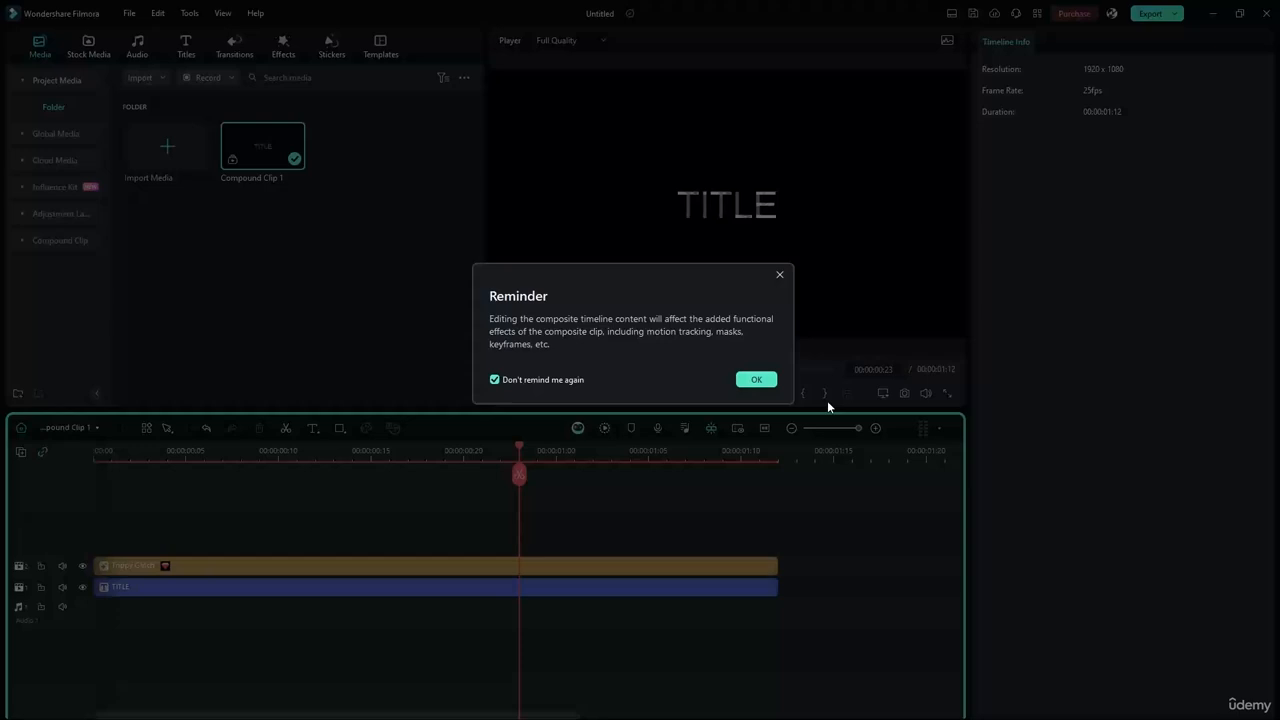
click(755, 380)
Change the font of the TITLE text inside the compound clip to Arial Rounded MT Bold.
click(182, 587)
click(1015, 182)
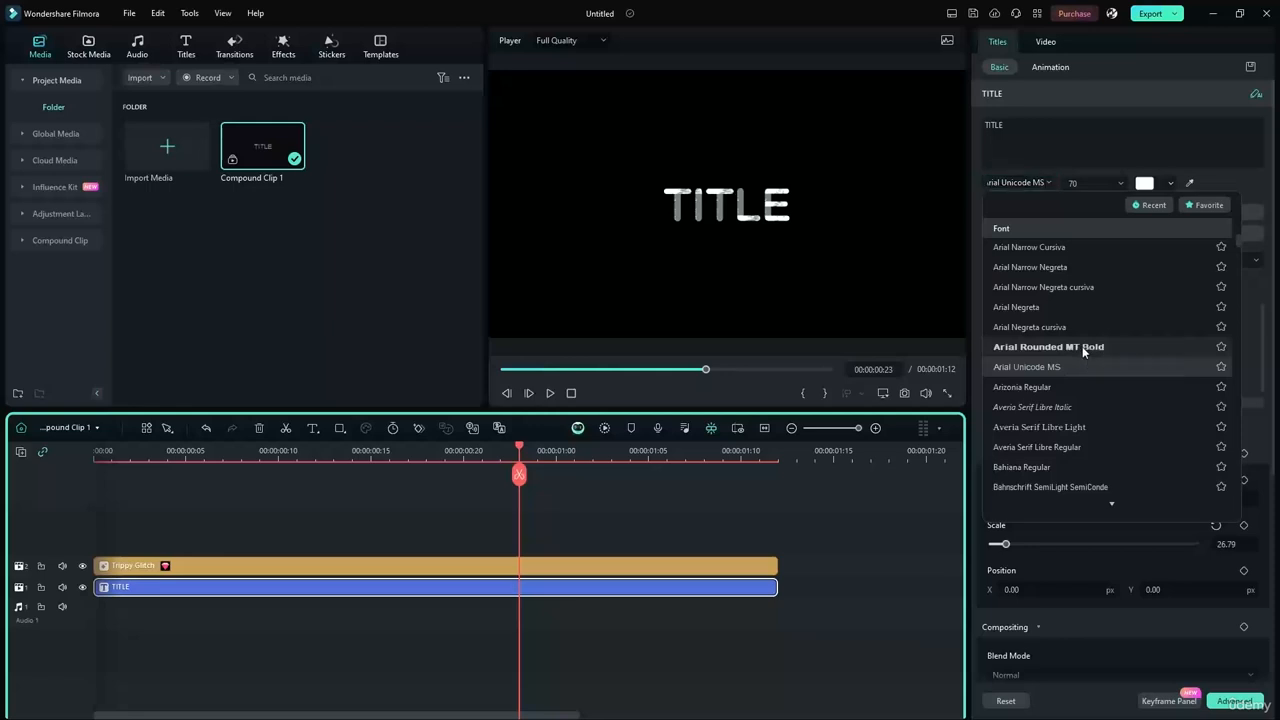
click(1084, 348)
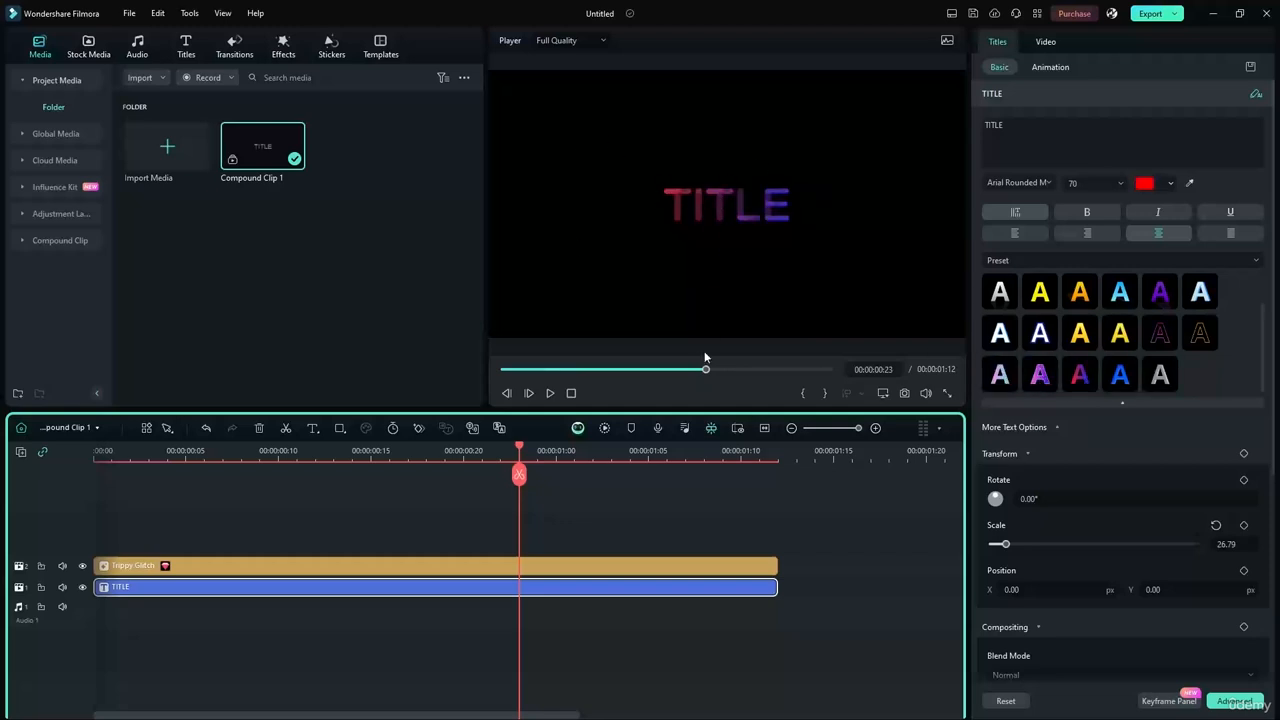
Apply the orange-to-yellow gradient text preset to TITLE, with the playhead at the start of the compound clip.
drag(705, 369, 482, 368)
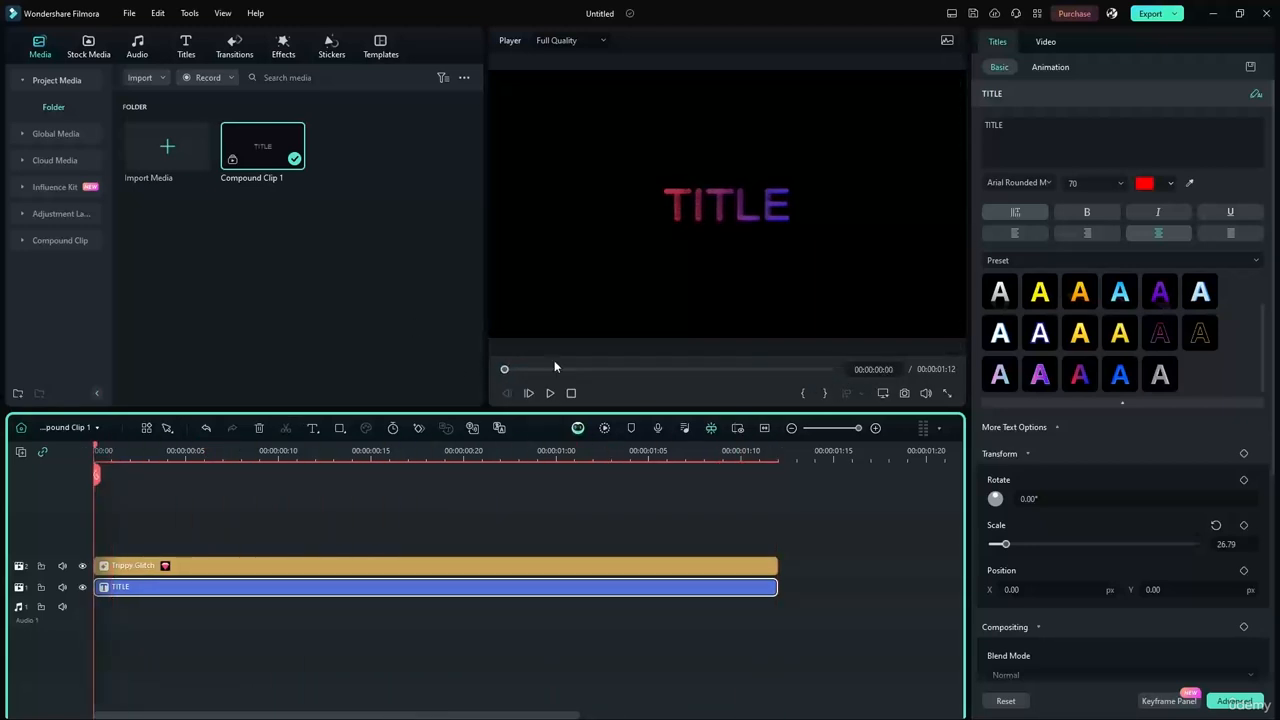
click(1120, 332)
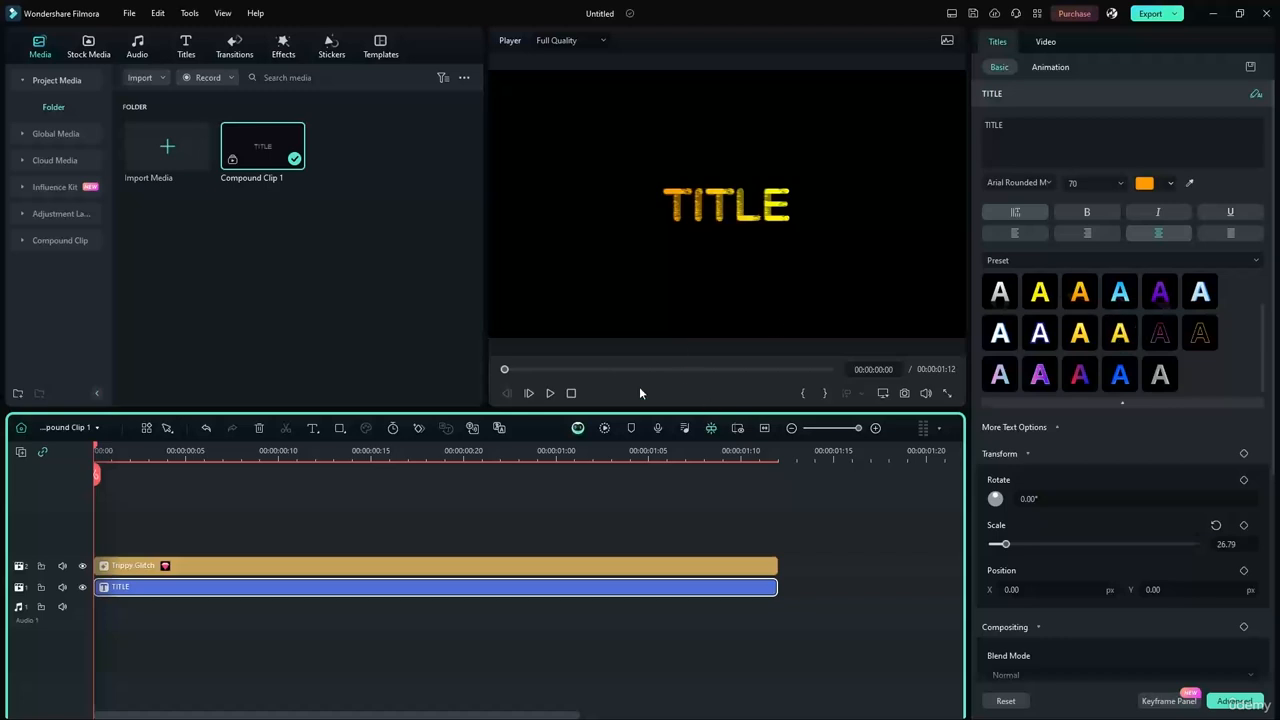
drag(503, 372, 419, 364)
Return to the main timeline and scrub back to 00:00:00:19 to check the restyled title over the rectangle.
click(59, 428)
click(59, 452)
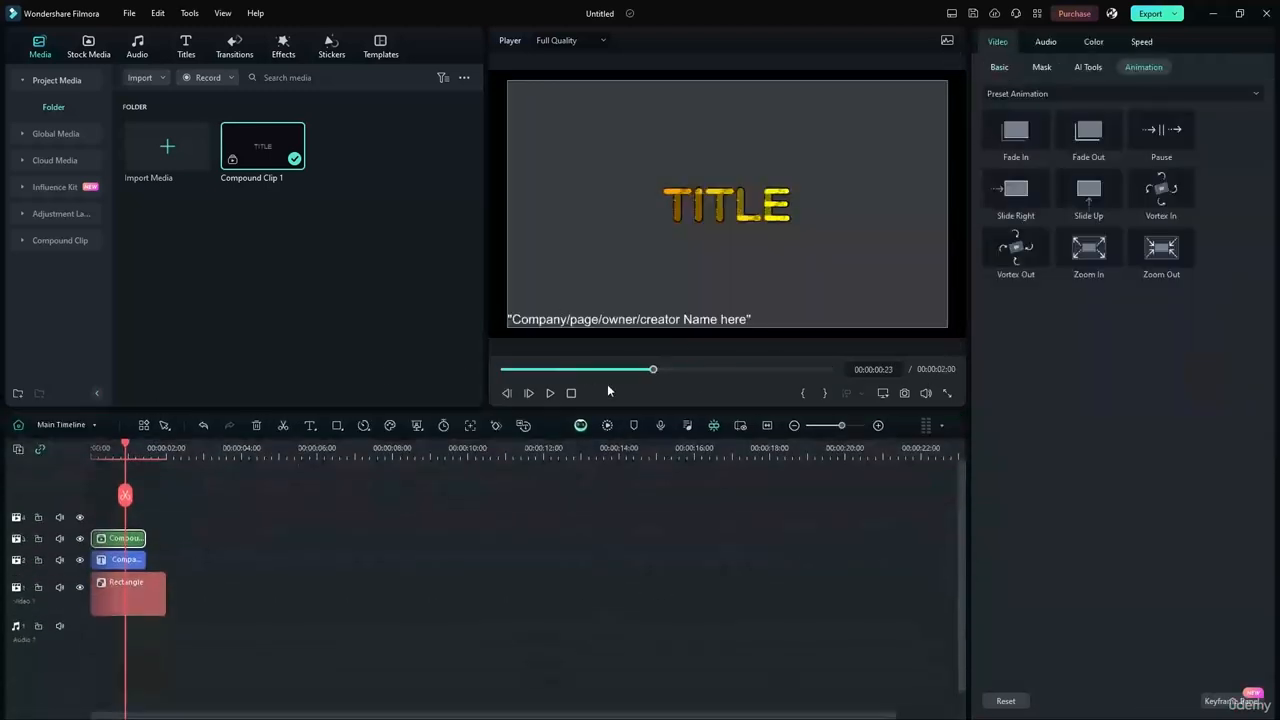
mouse_move(644, 376)
mouse_down()
mouse_move(443, 366)
mouse_move(706, 366)
mouse_move(497, 366)
mouse_move(641, 368)
mouse_move(591, 368)
mouse_move(628, 366)
mouse_up()
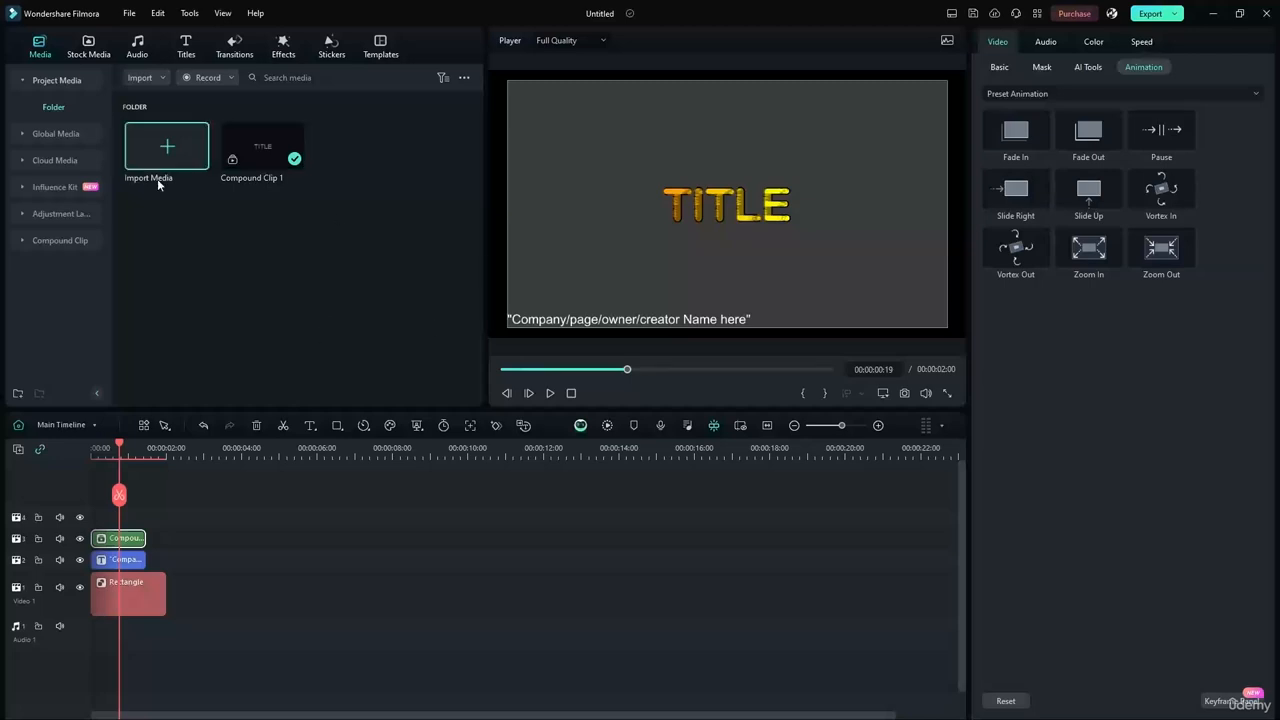
Add the Green stock media from the Trending library to the timeline, on the rectangle's track after the rectangle.
click(88, 42)
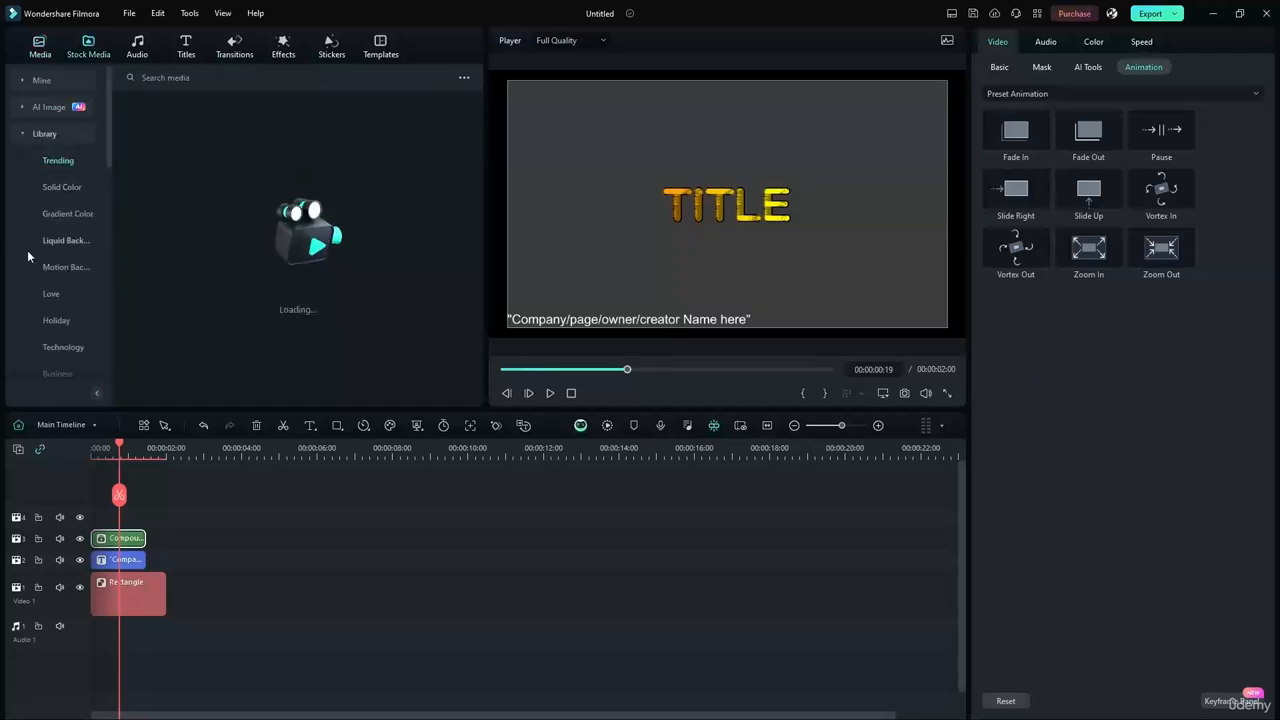
scroll(72, 298, down, 5)
scroll(71, 284, up, 5)
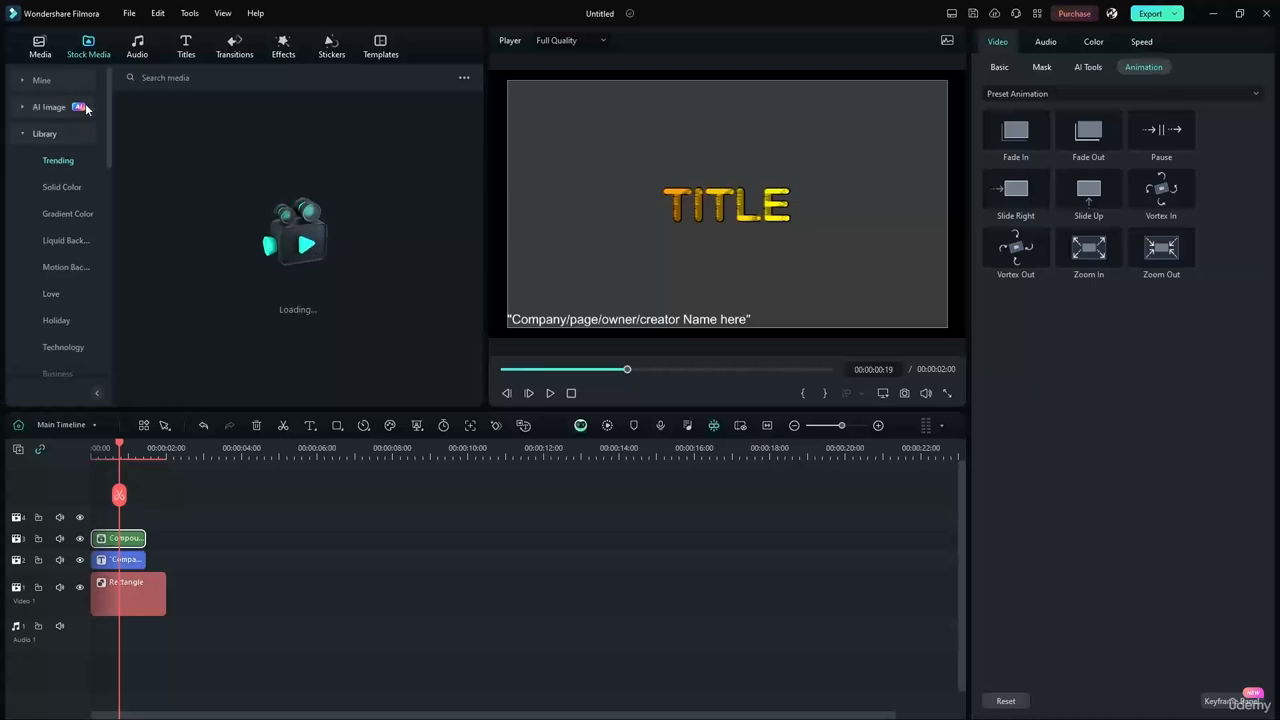
drag(185, 340, 445, 540)
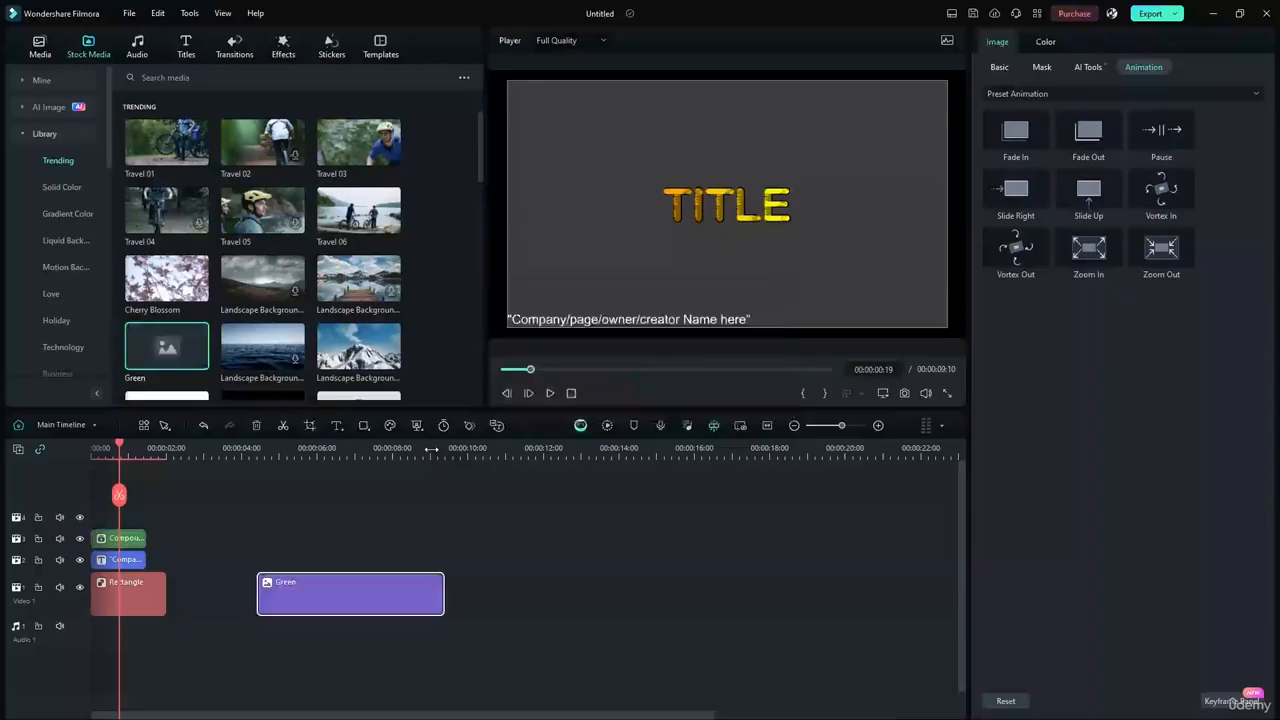
Move the compound clip, the company name title and the rectangle each up one track, freeing the start of the bottom track.
drag(158, 522, 125, 540)
click(298, 517)
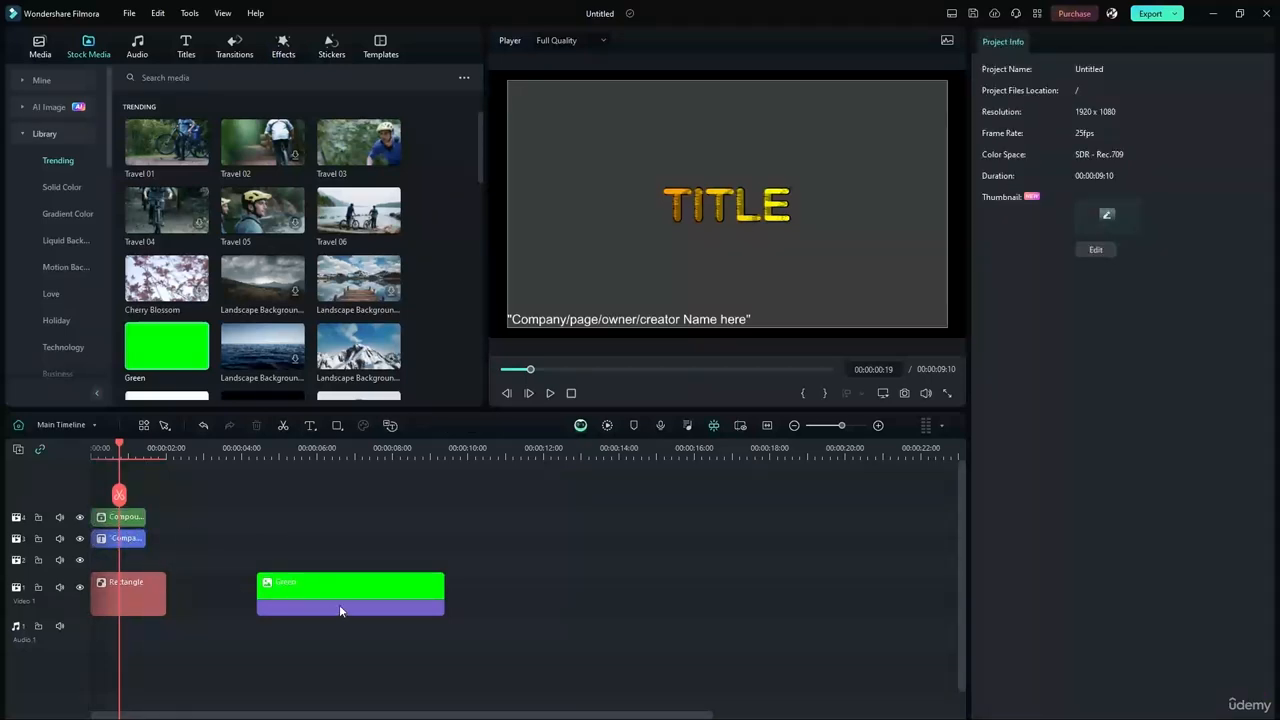
drag(339, 610, 275, 610)
click(143, 597)
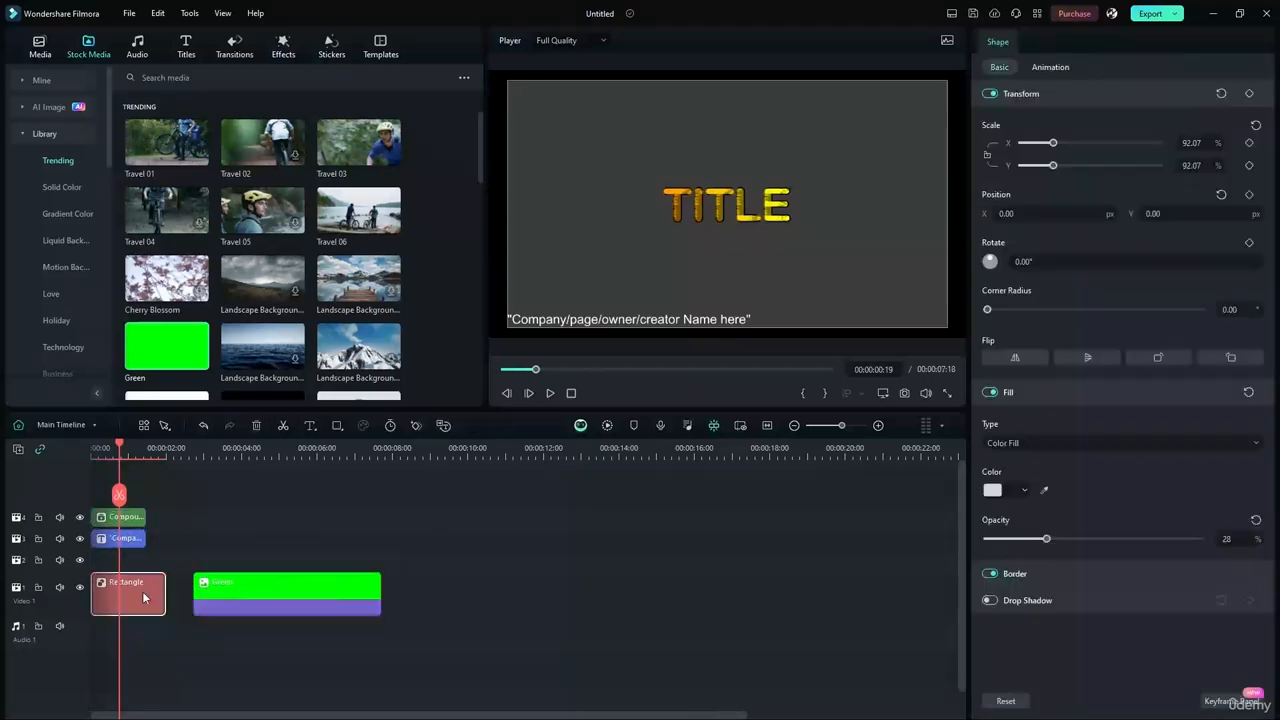
drag(143, 597, 143, 560)
Move the Green clip to the start of the bottom track and trim its end to the rectangle's 2-second length.
drag(277, 591, 176, 591)
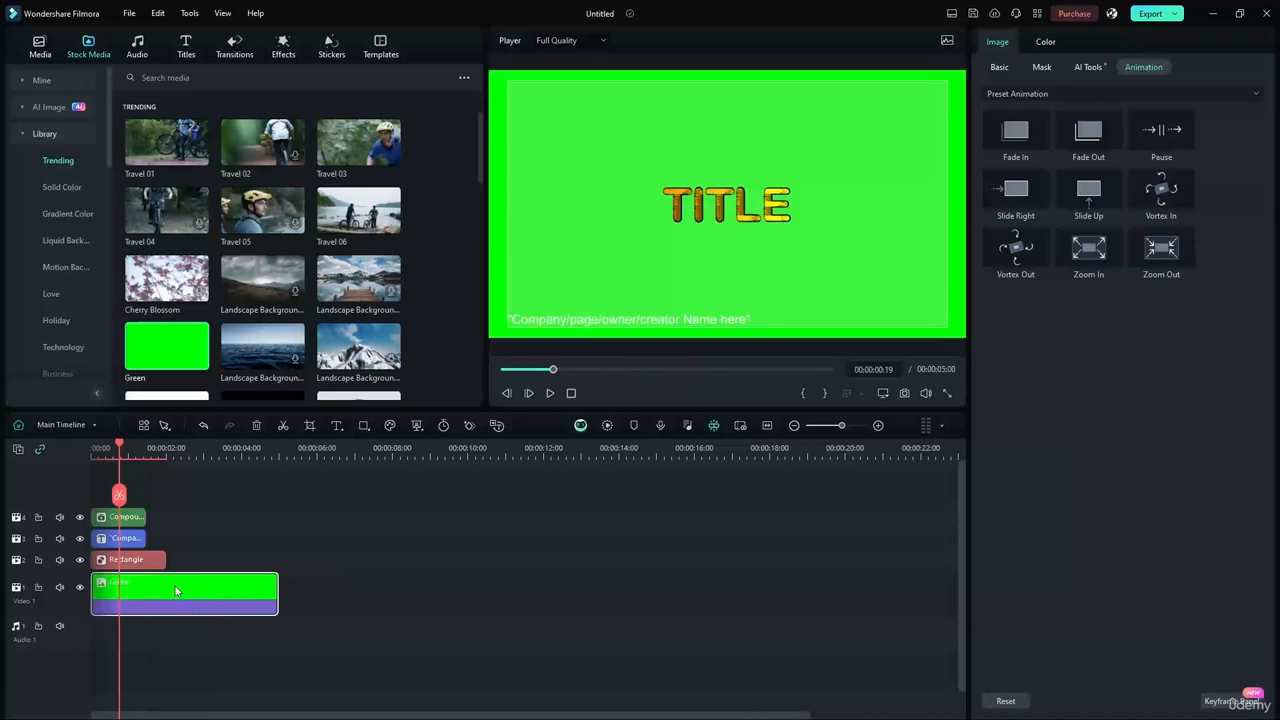
drag(277, 590, 163, 587)
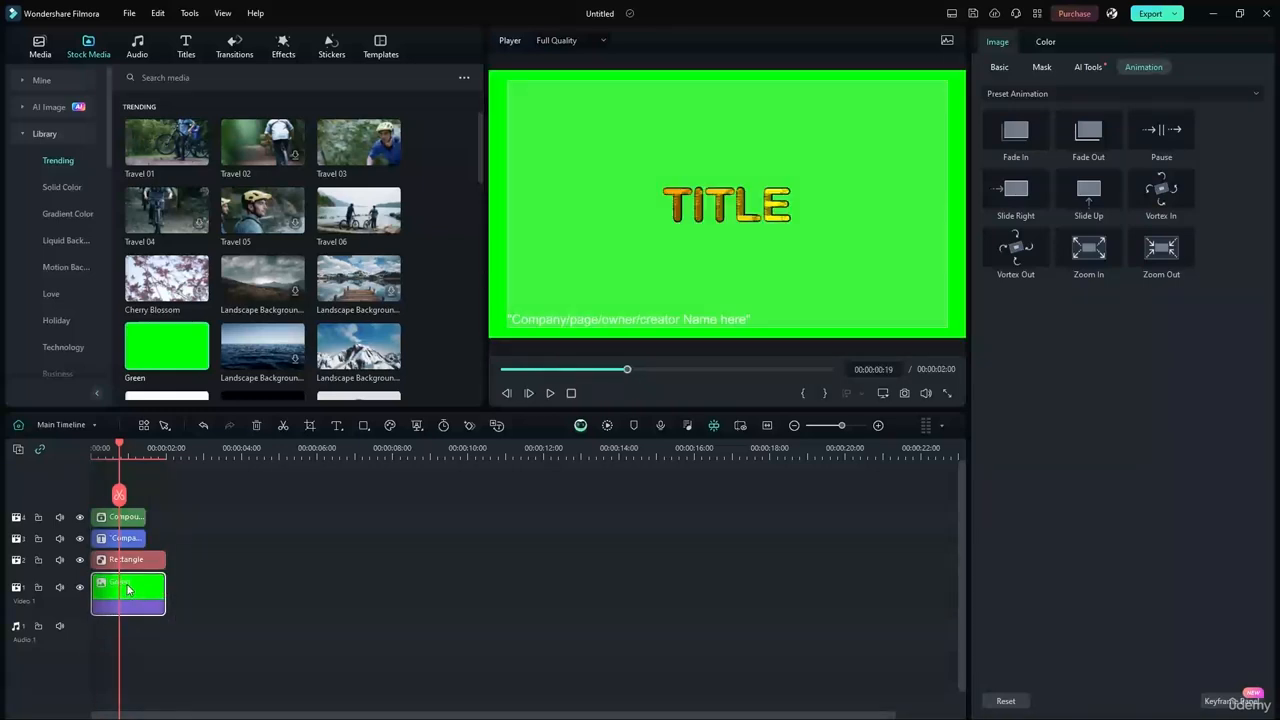
click(128, 590)
right_click(130, 589)
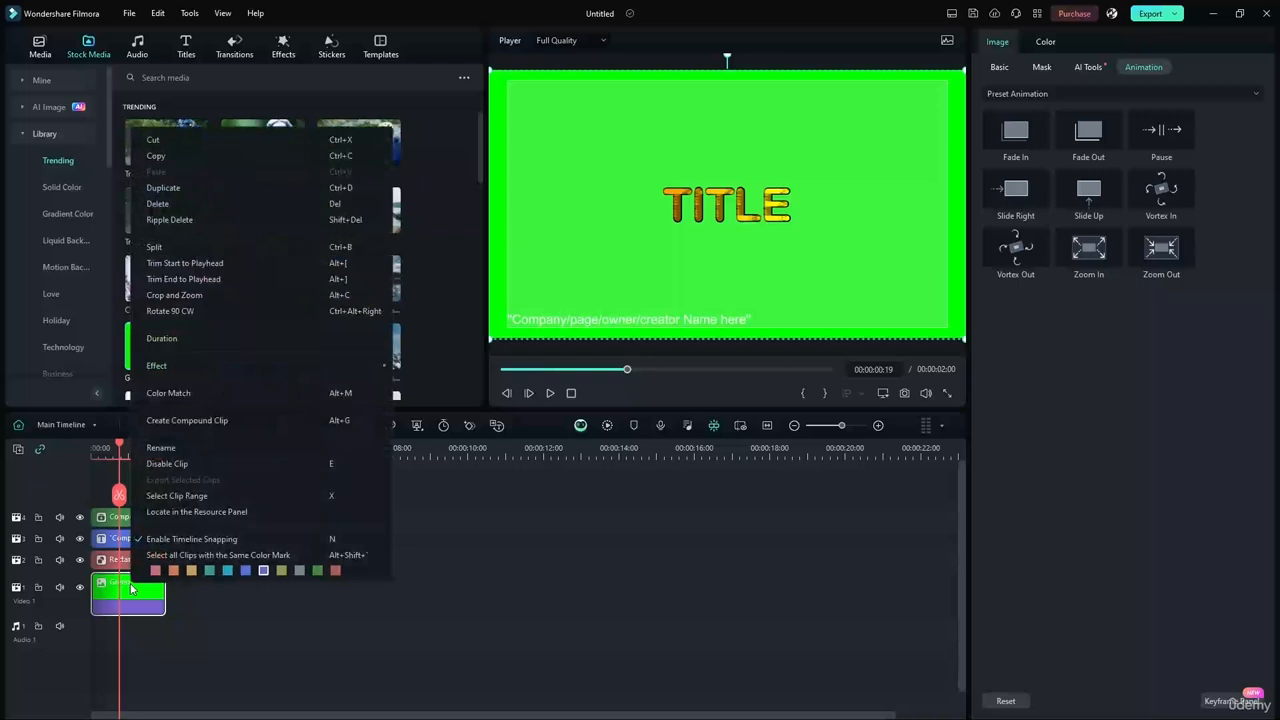
click(450, 508)
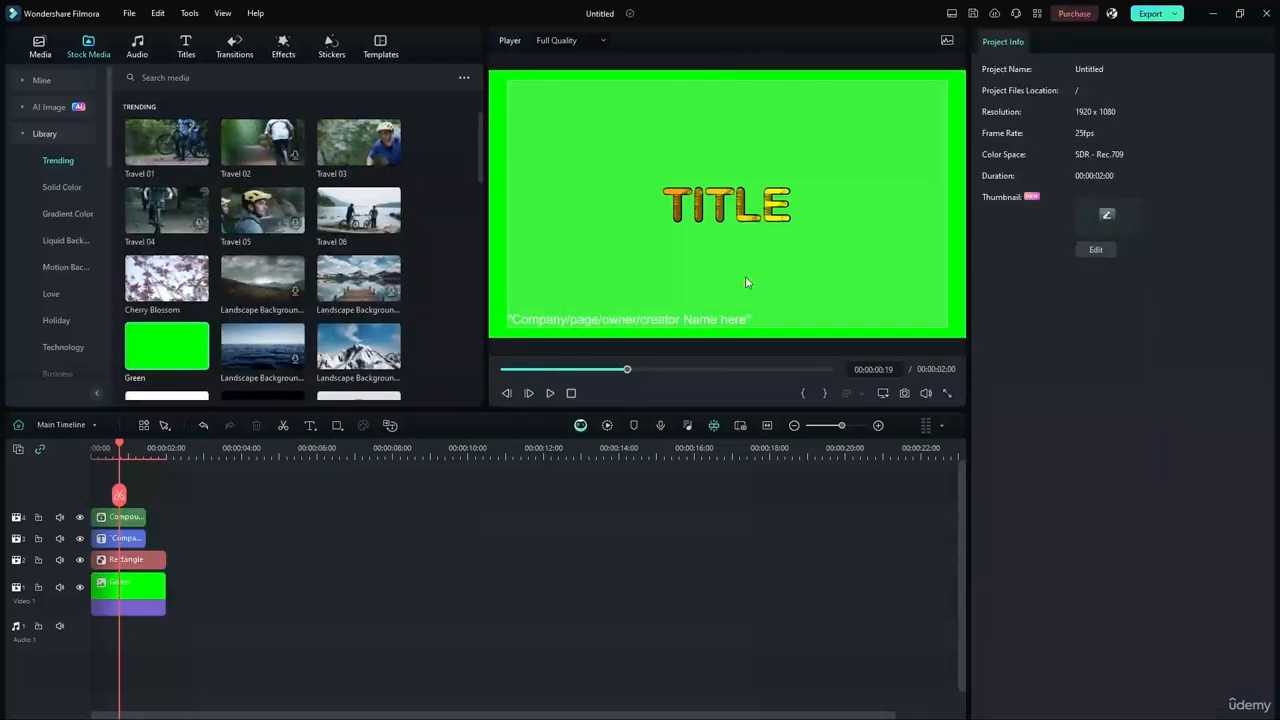
click(136, 598)
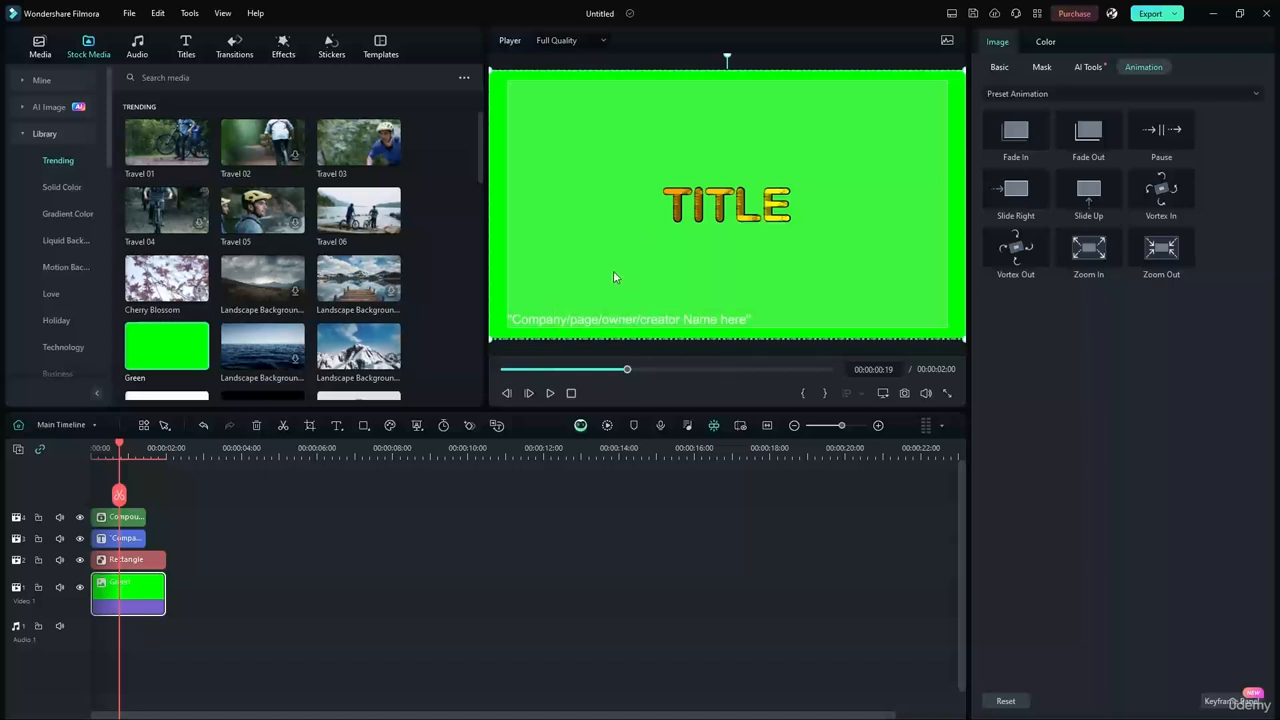
Hide the rectangle, company name and compound clip tracks, leaving only the Green clip visible.
click(80, 559)
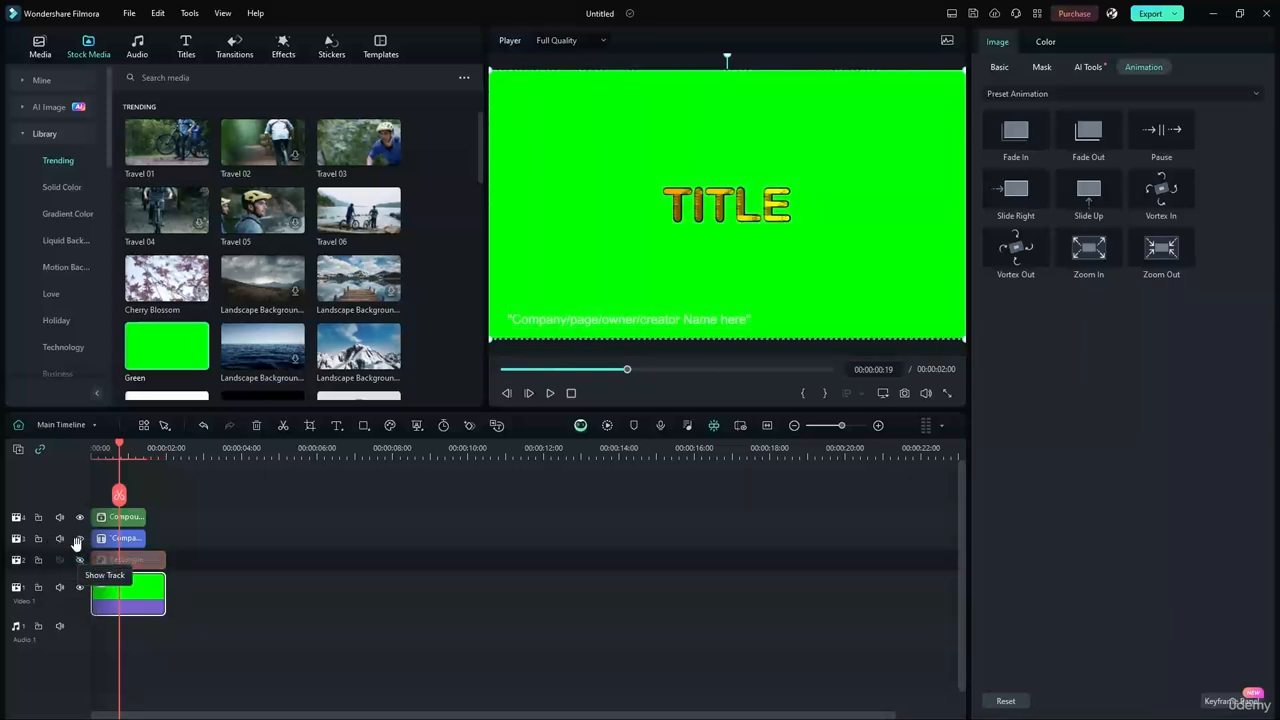
click(80, 538)
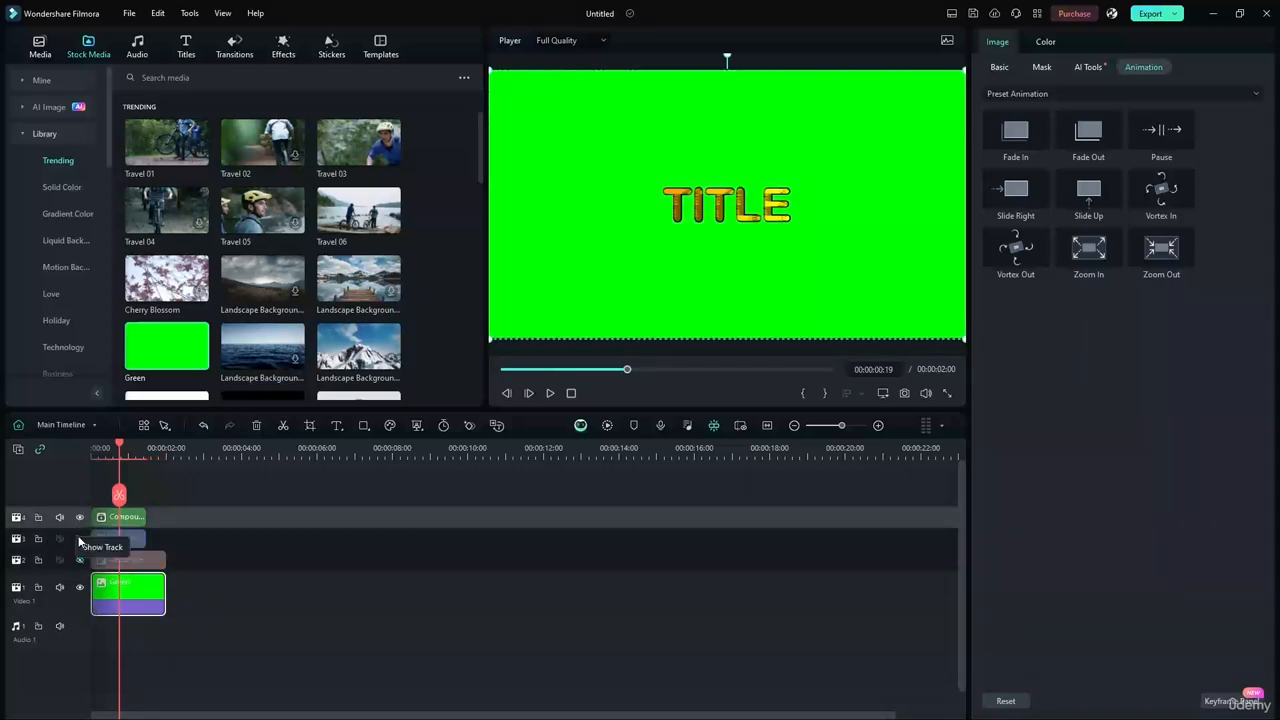
click(80, 517)
Rename the Green clip on the timeline as "ADD BACKGROUND VIDEO HERE".
click(110, 588)
right_click(107, 594)
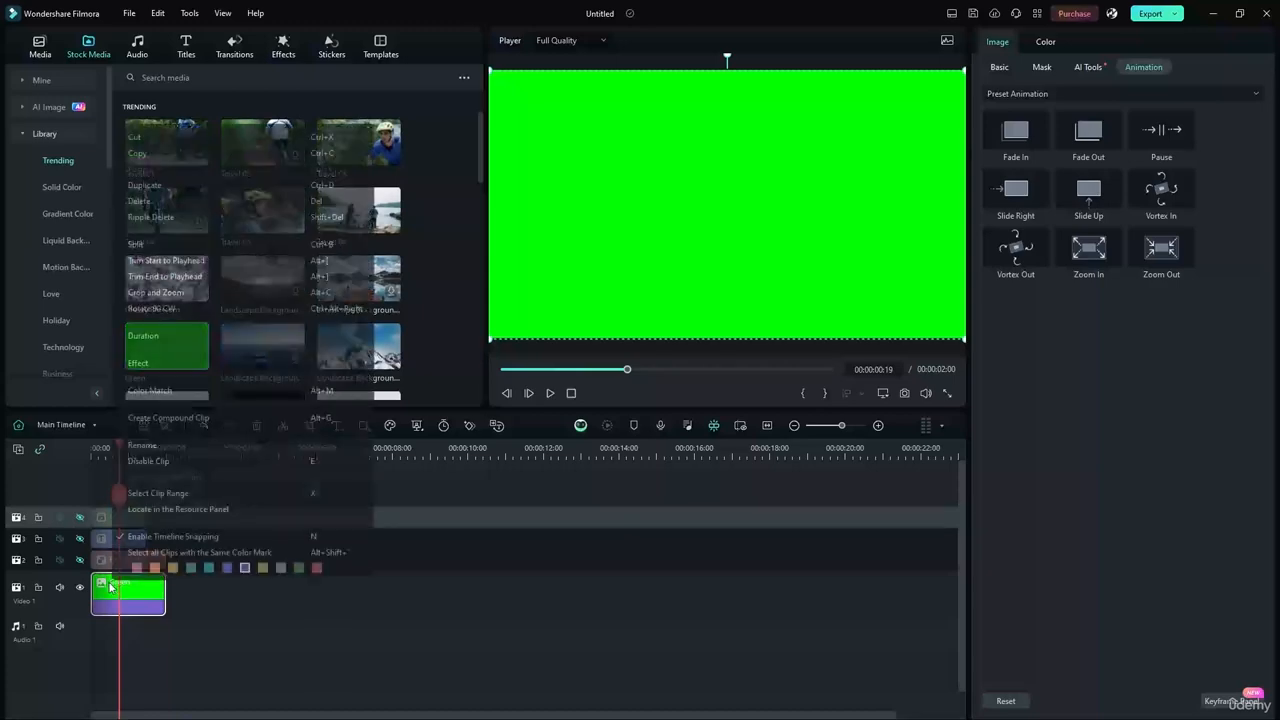
click(131, 599)
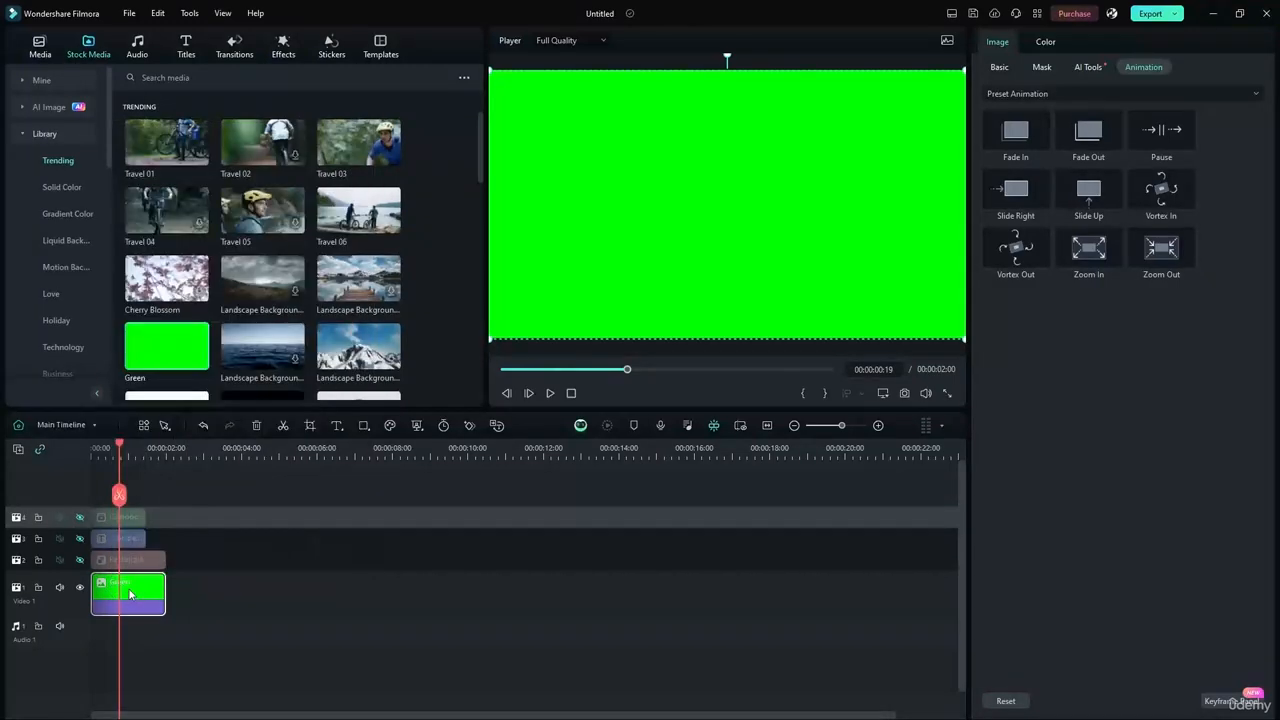
right_click(131, 599)
click(142, 445)
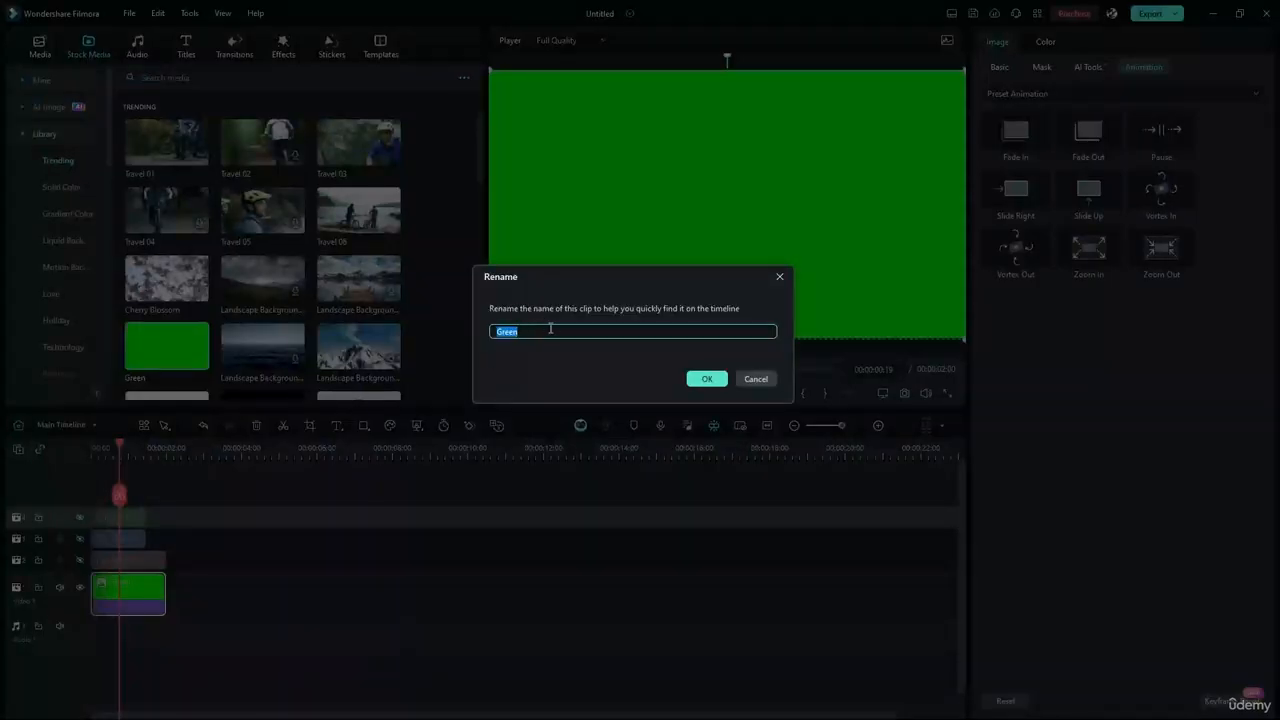
text(ADD BACKGROUND VIDEO HERE)
click(706, 379)
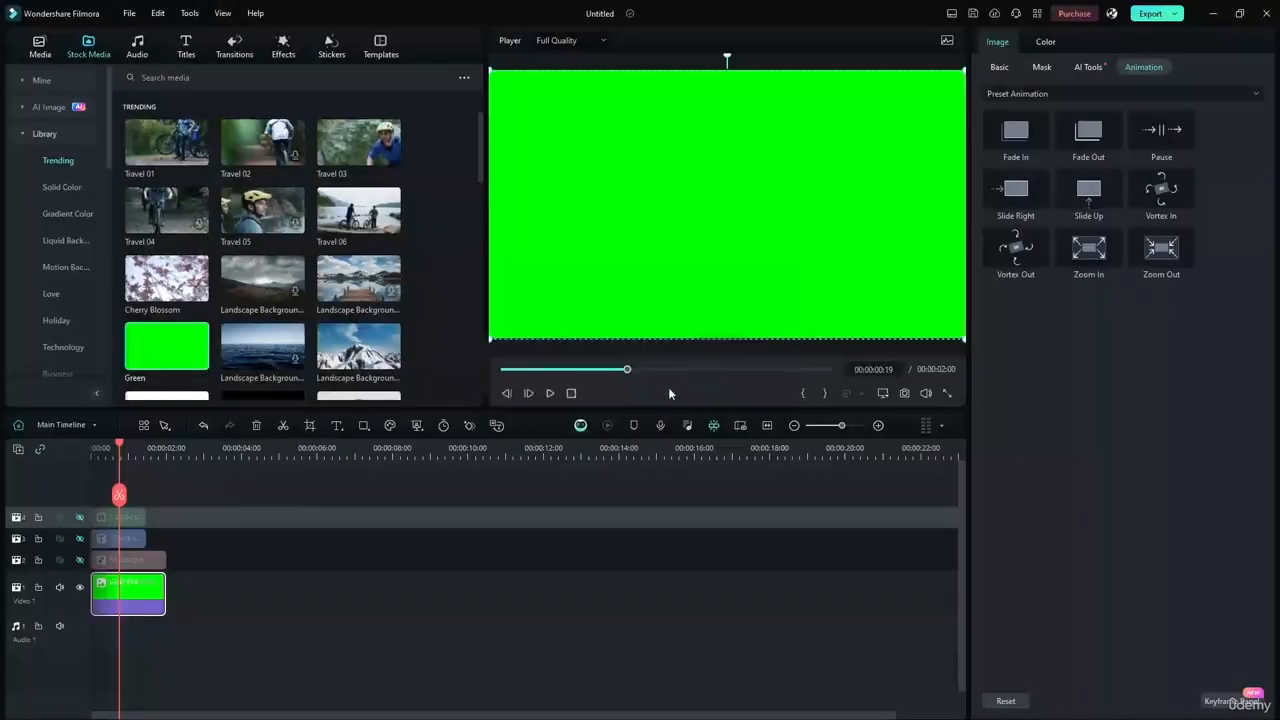
click(542, 470)
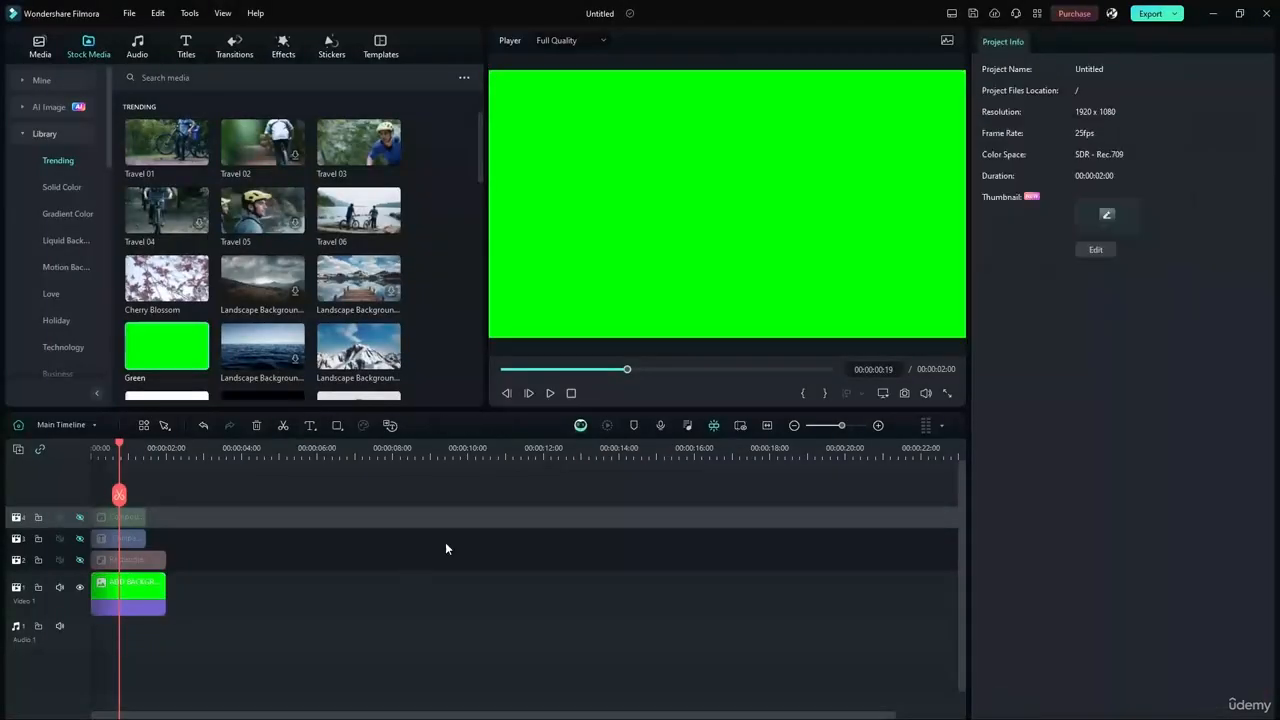
Show the compound clip and rectangle tracks again, and hide the green background placeholder track.
click(80, 517)
click(80, 559)
click(154, 595)
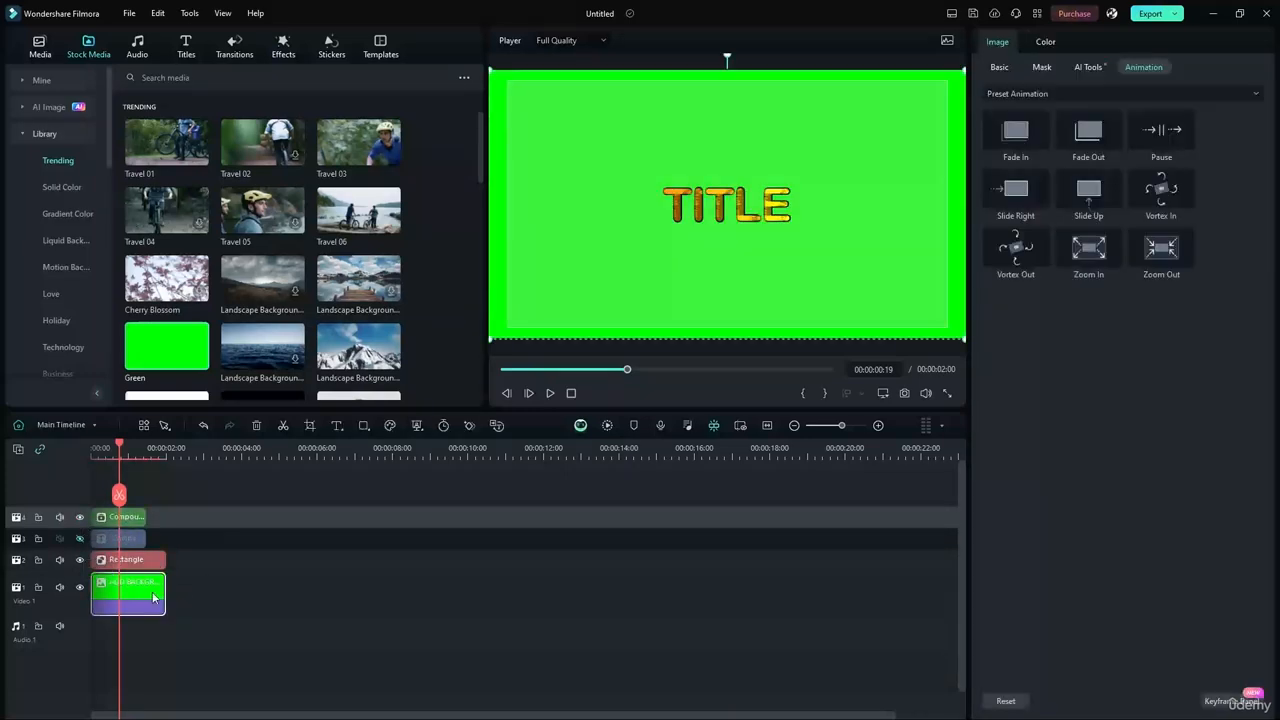
click(80, 587)
click(310, 571)
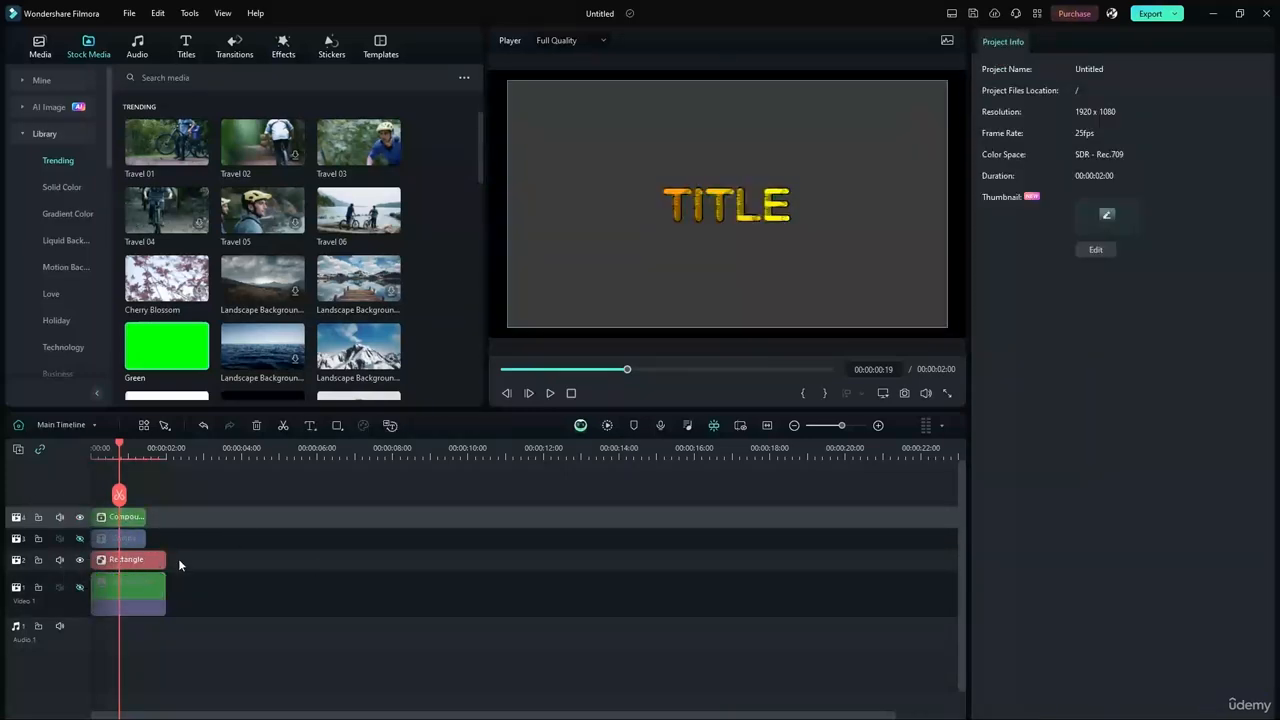
Fit the main timeline to the view, inspect the compound clip and company name layers, and play from the start.
click(765, 425)
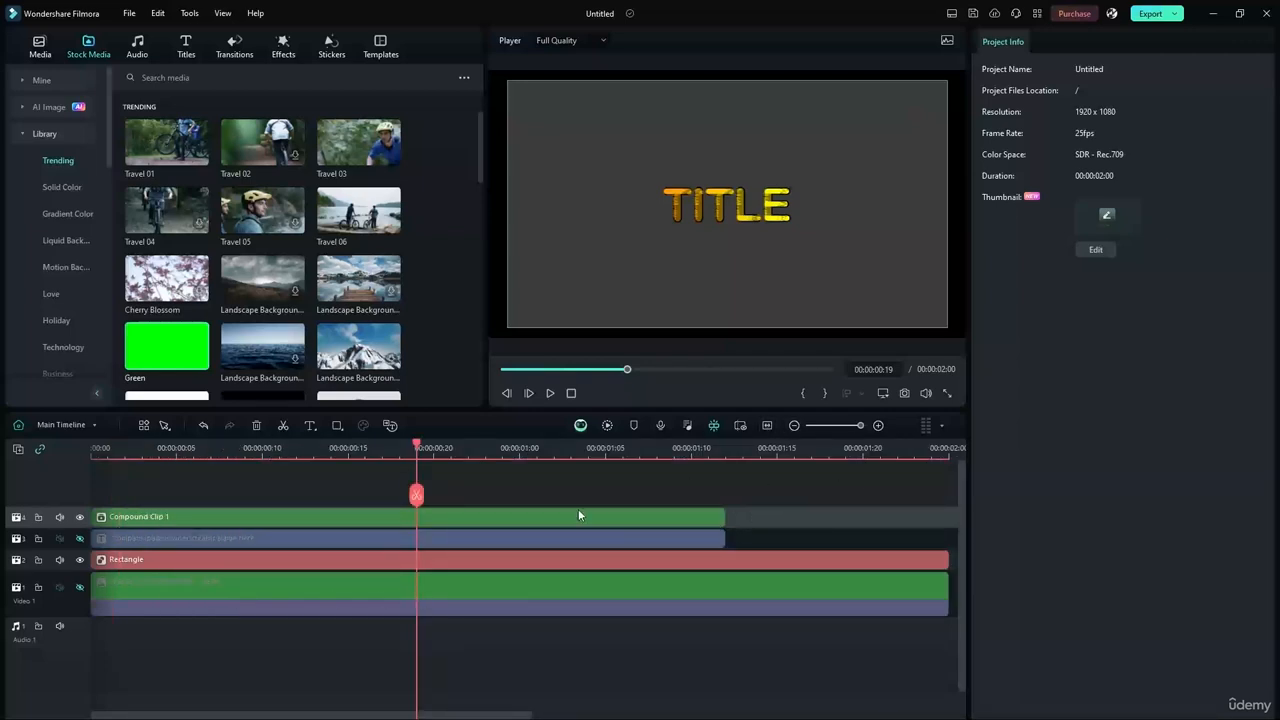
click(447, 516)
click(452, 537)
click(464, 516)
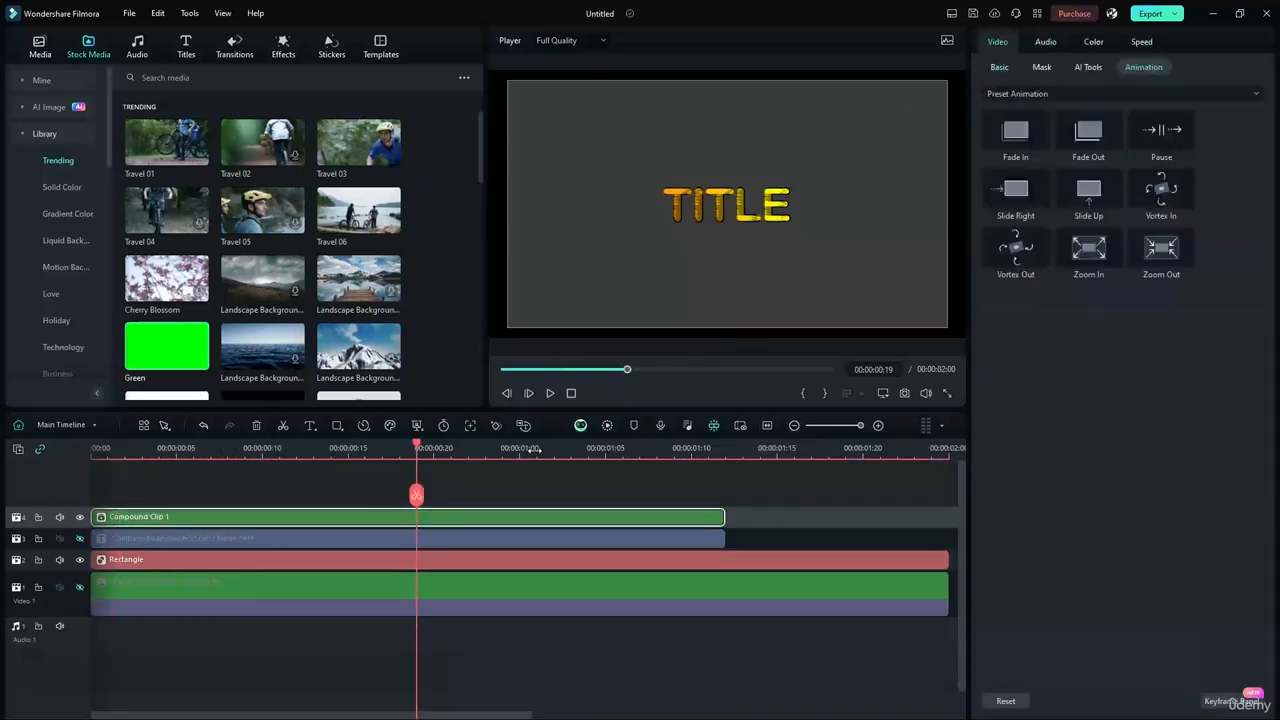
drag(406, 453, 92, 450)
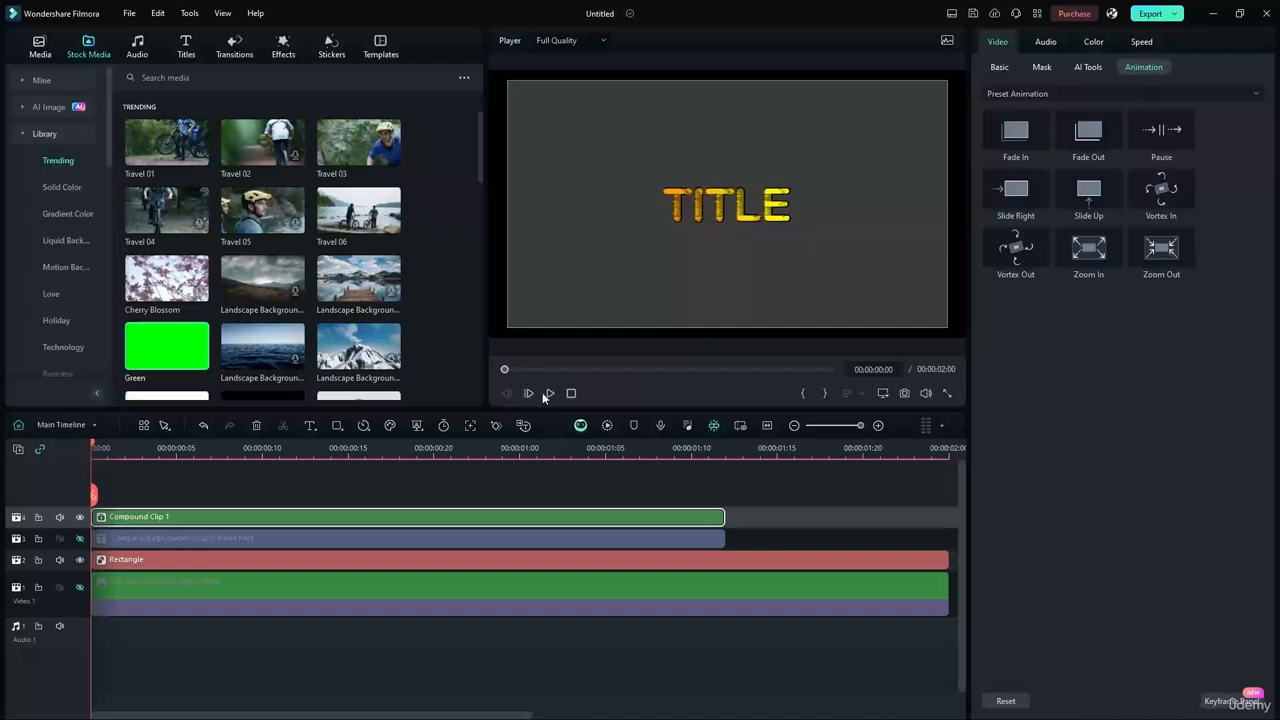
click(545, 393)
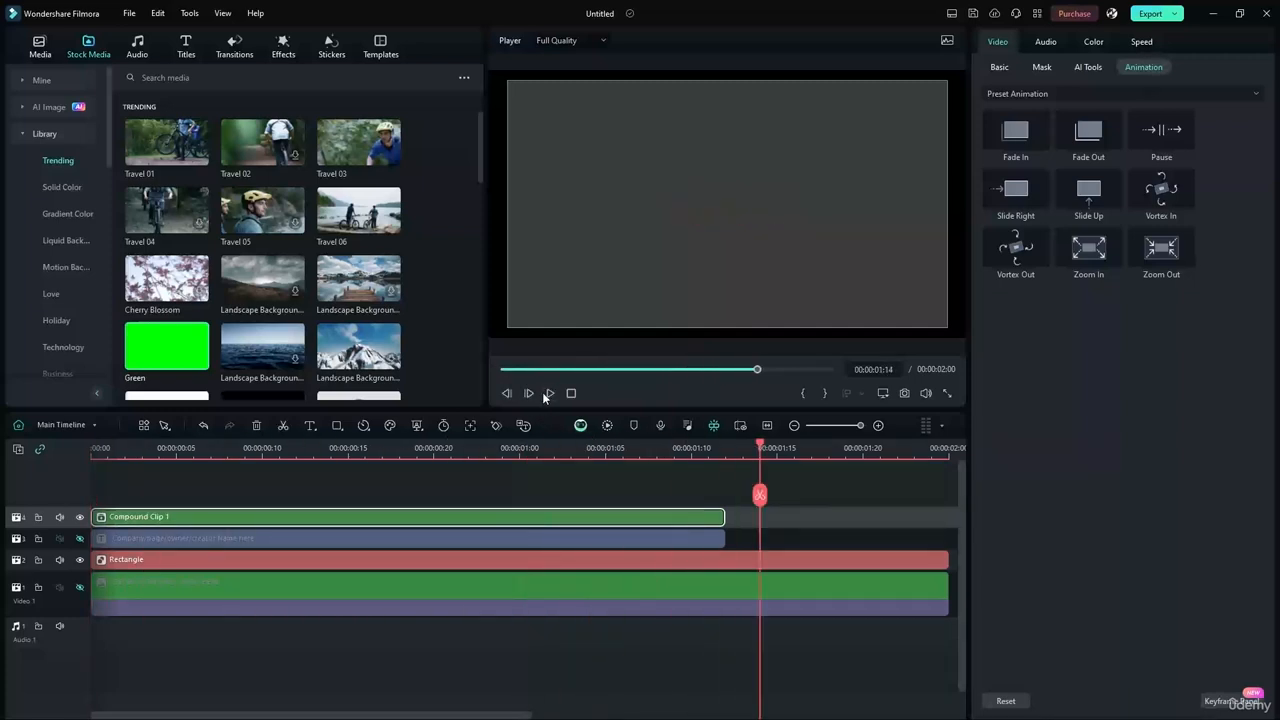
Toggle the rectangle track off and on, show the company name track again, and return the playhead to the start.
click(80, 559)
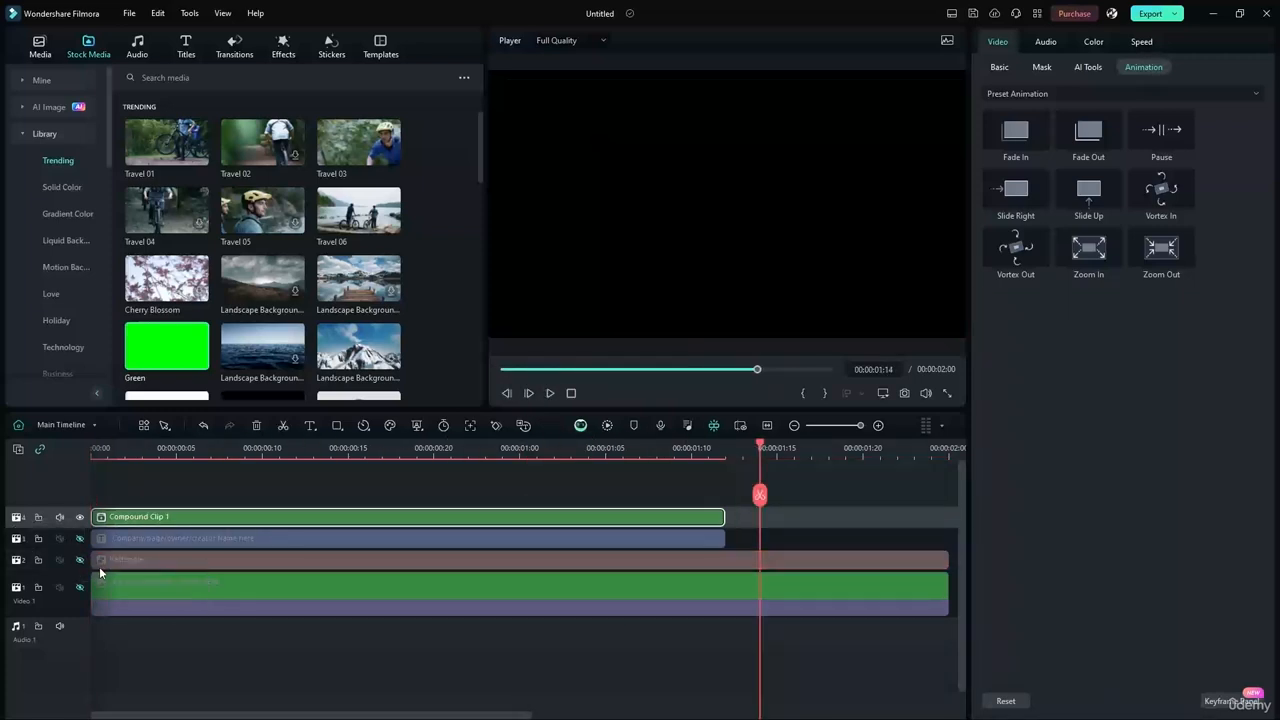
click(82, 560)
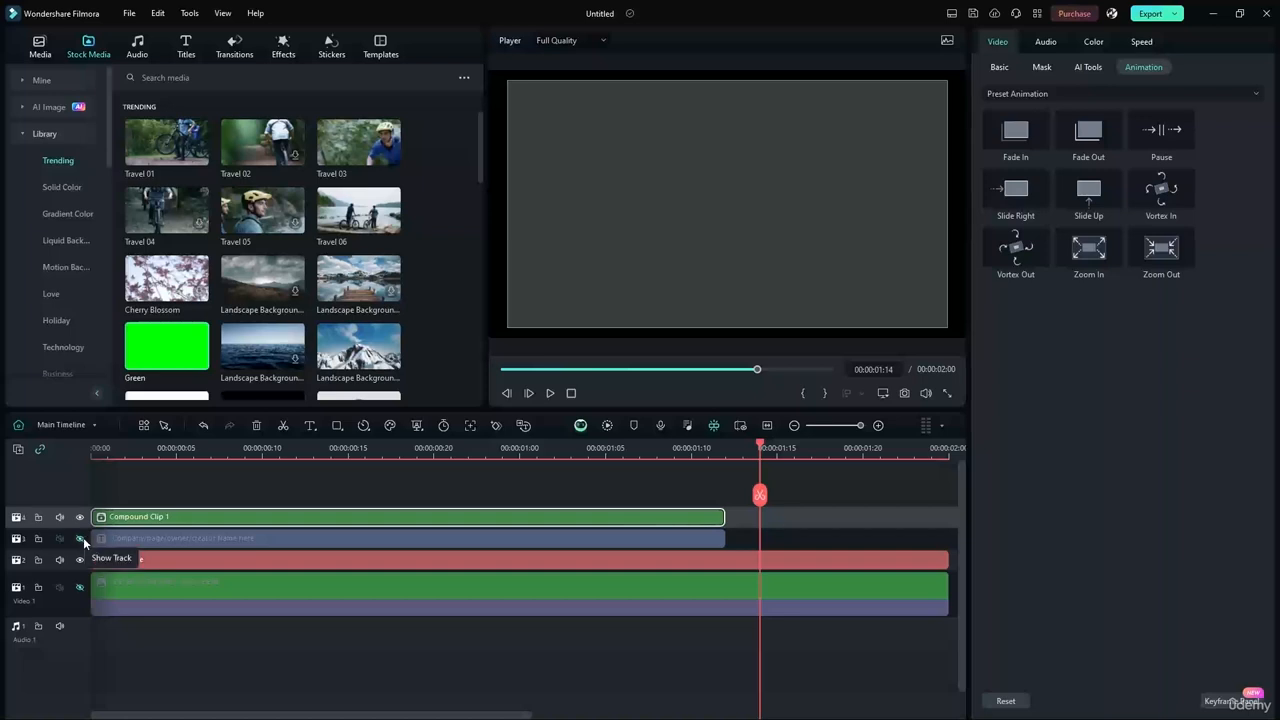
click(80, 538)
click(571, 393)
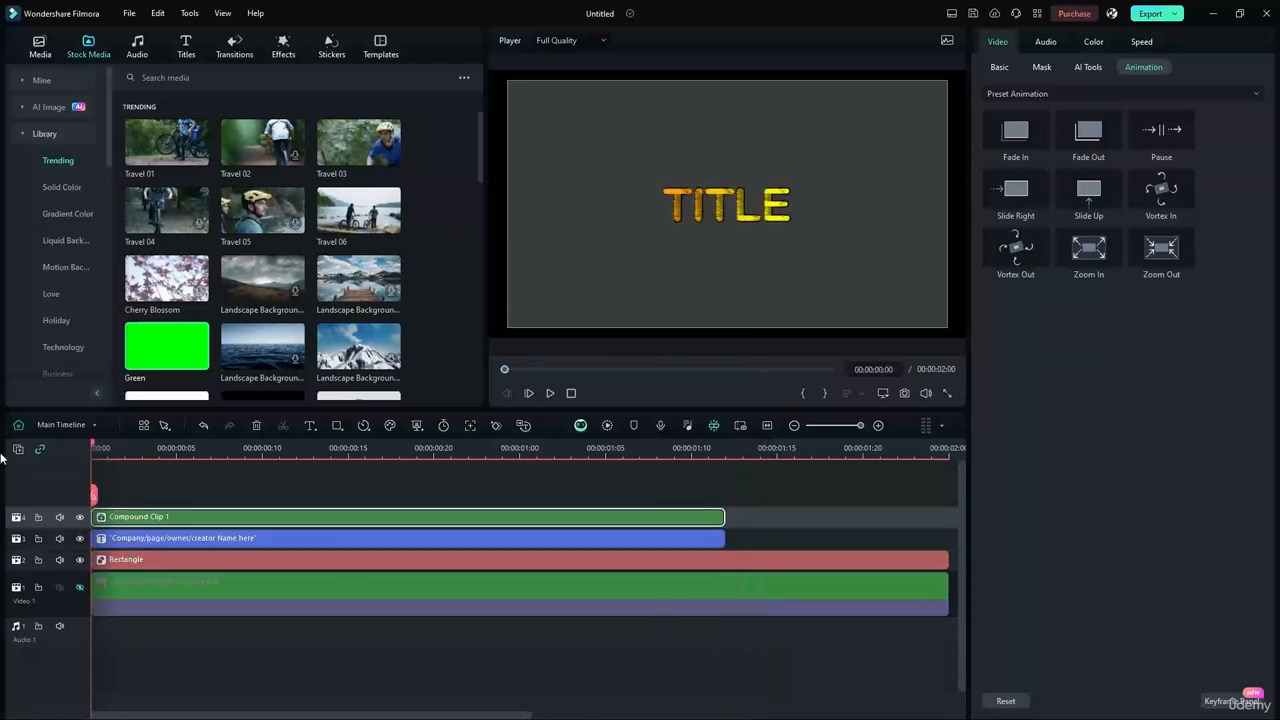
Play the template, hide the rectangle track, and replay the titles from the start of the timeline.
click(547, 393)
click(547, 393)
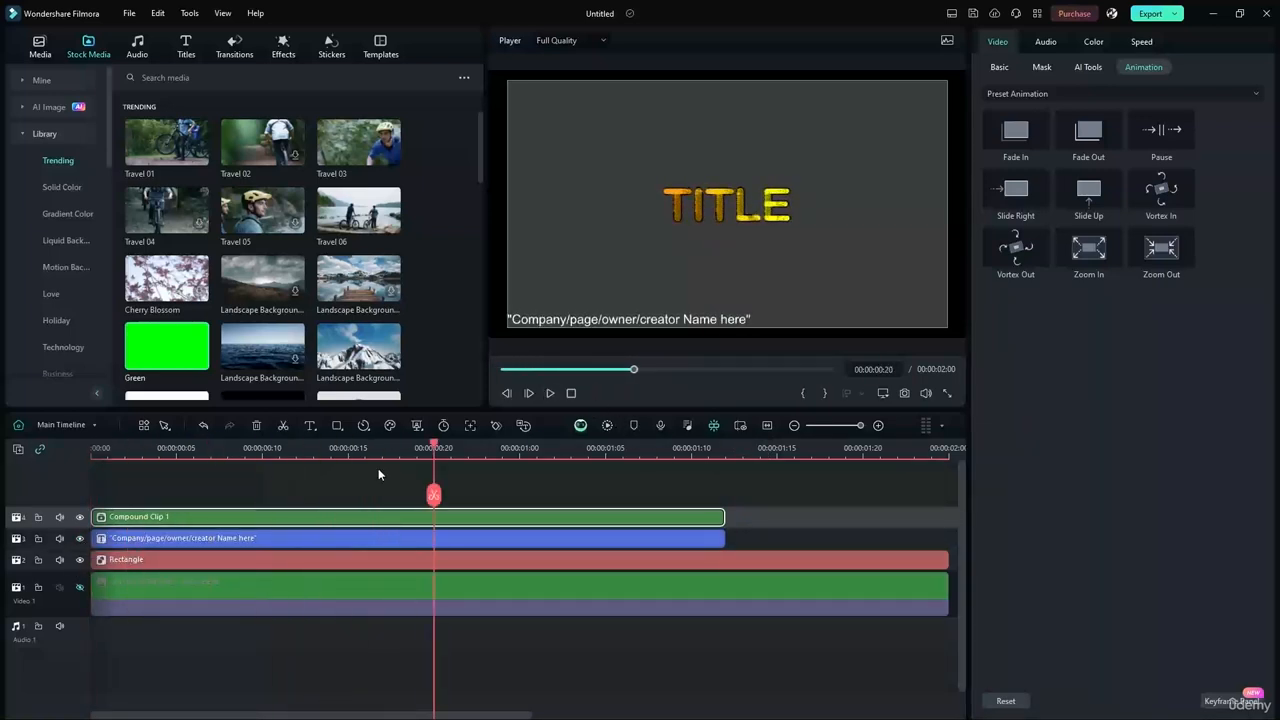
click(81, 560)
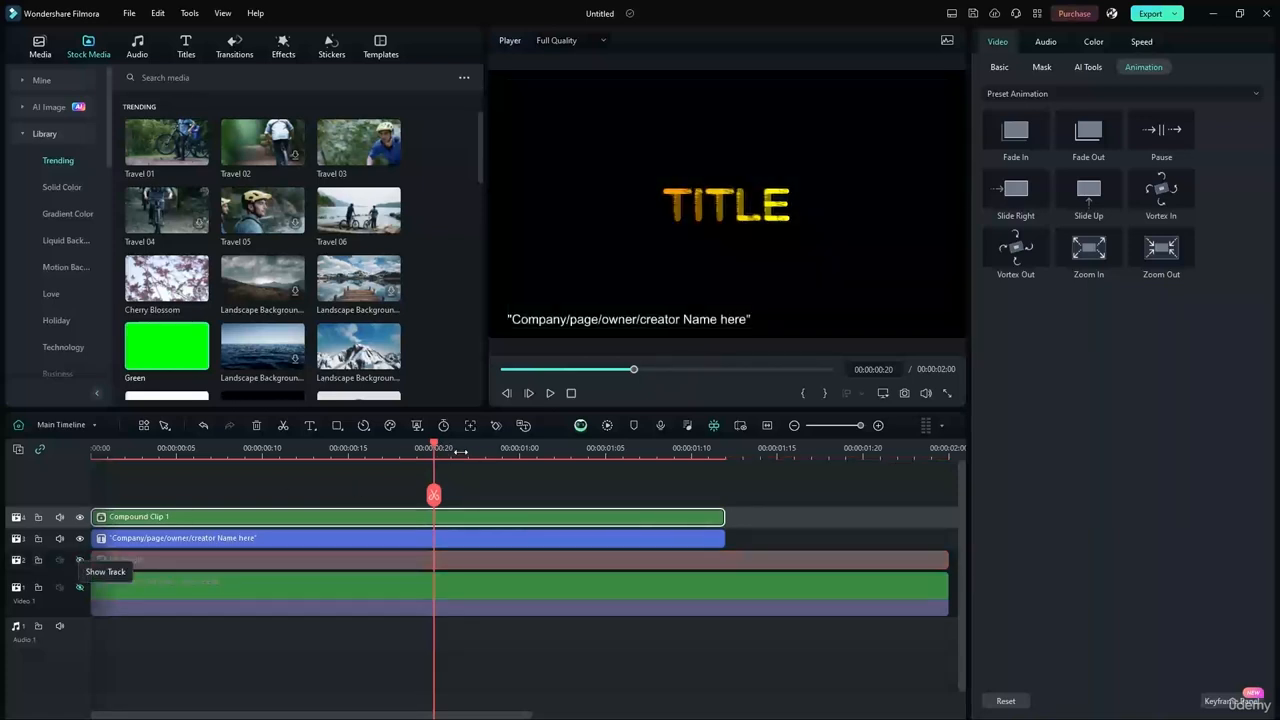
drag(435, 442, 78, 455)
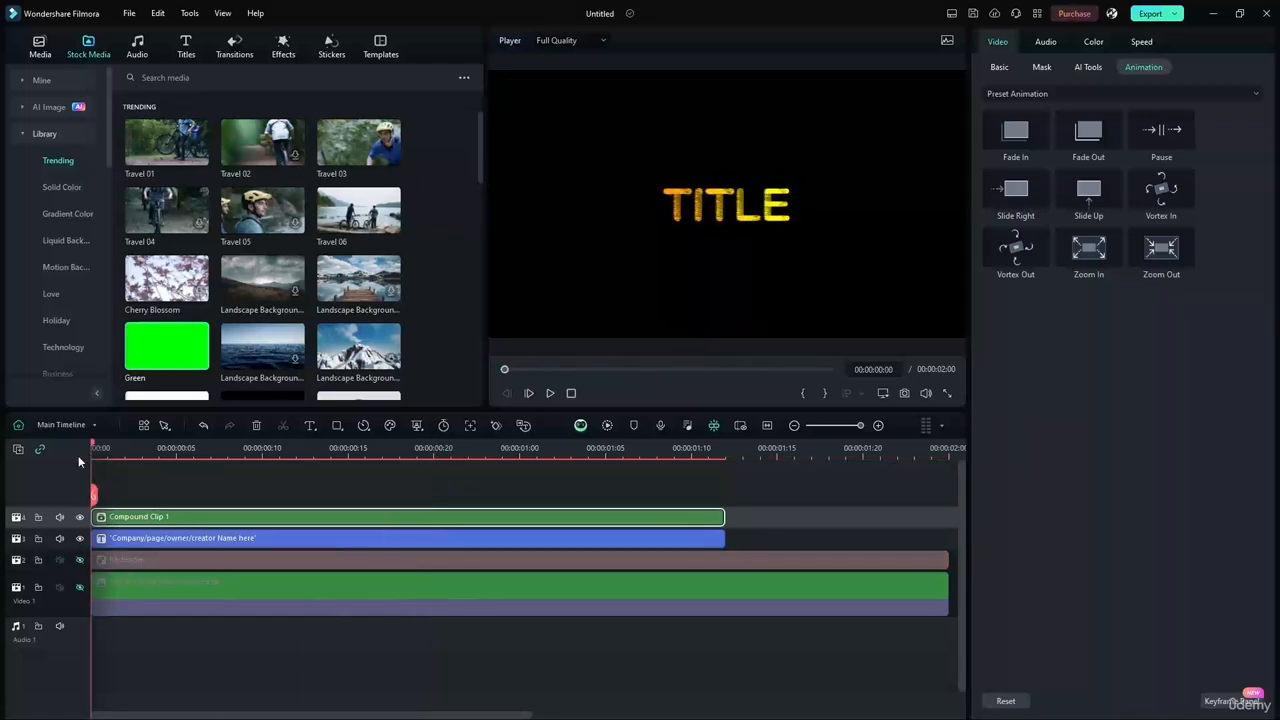
click(549, 393)
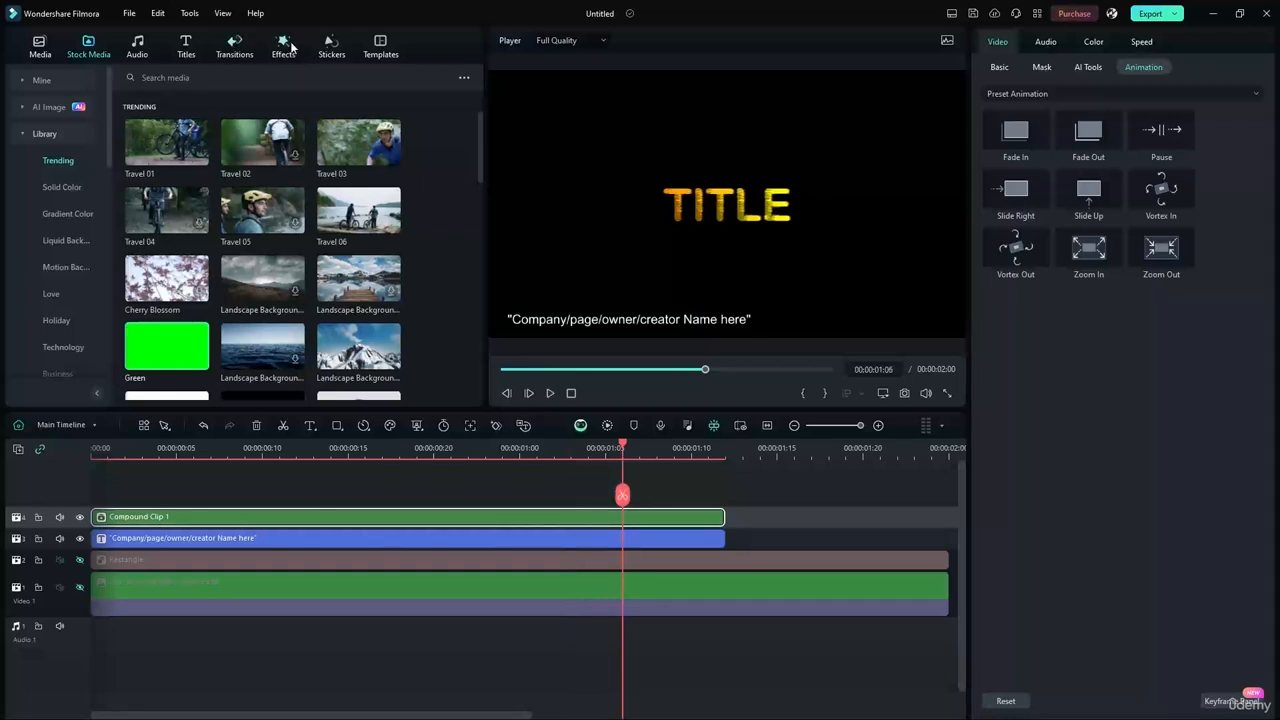
Add a Fade transition to the start of Compound Clip 1 and set its duration to 00:00:00:12.
click(238, 46)
click(277, 45)
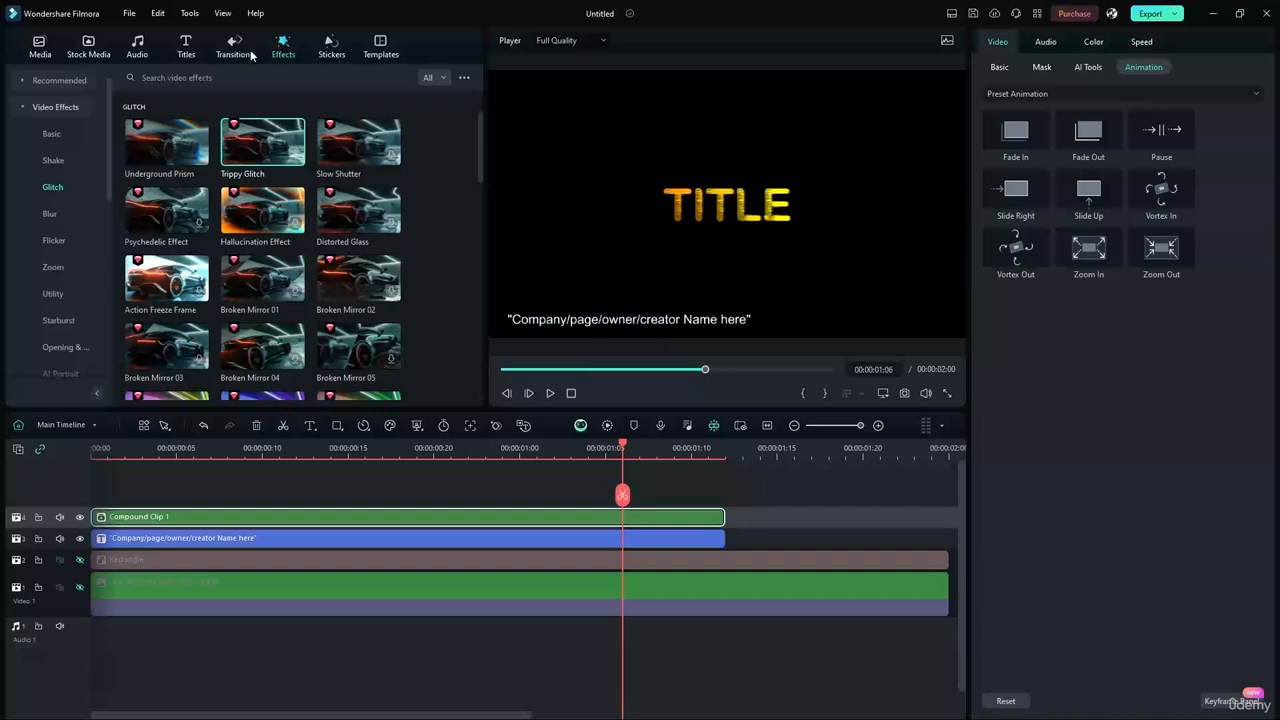
click(235, 44)
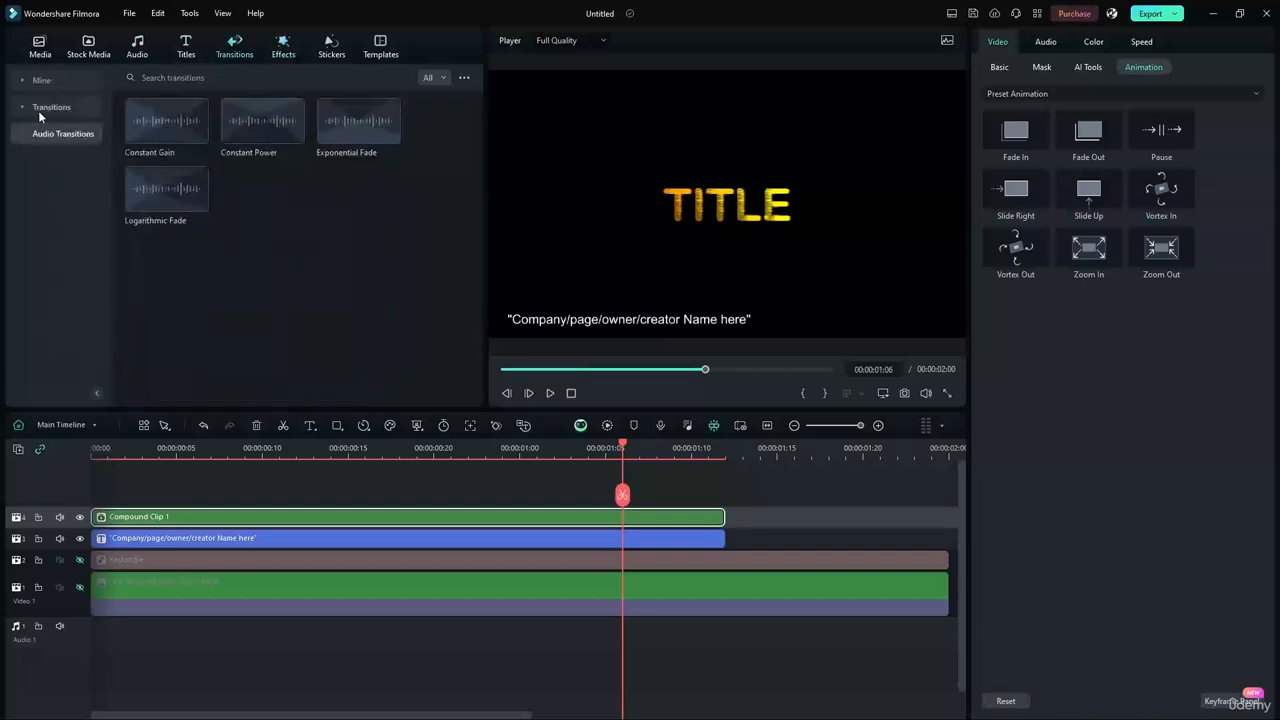
click(18, 110)
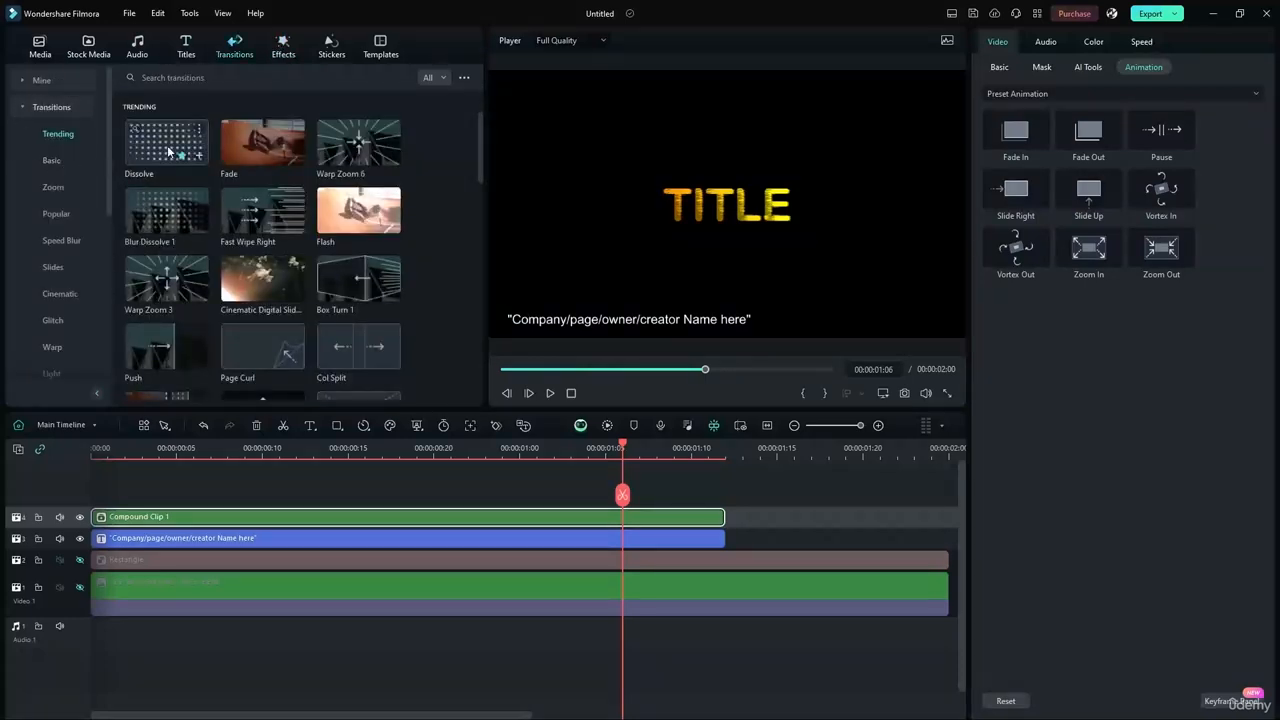
mouse_move(264, 141)
mouse_down()
mouse_move(157, 528)
mouse_move(108, 514)
mouse_up()
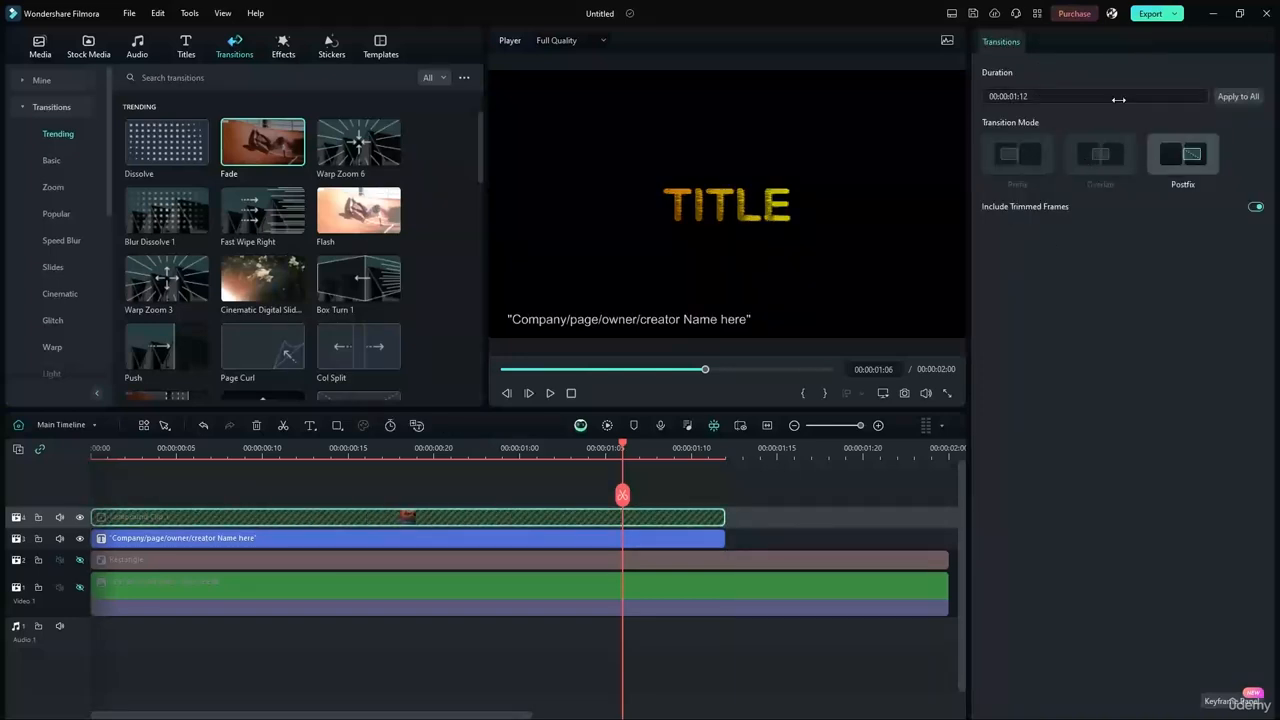
click(1018, 96)
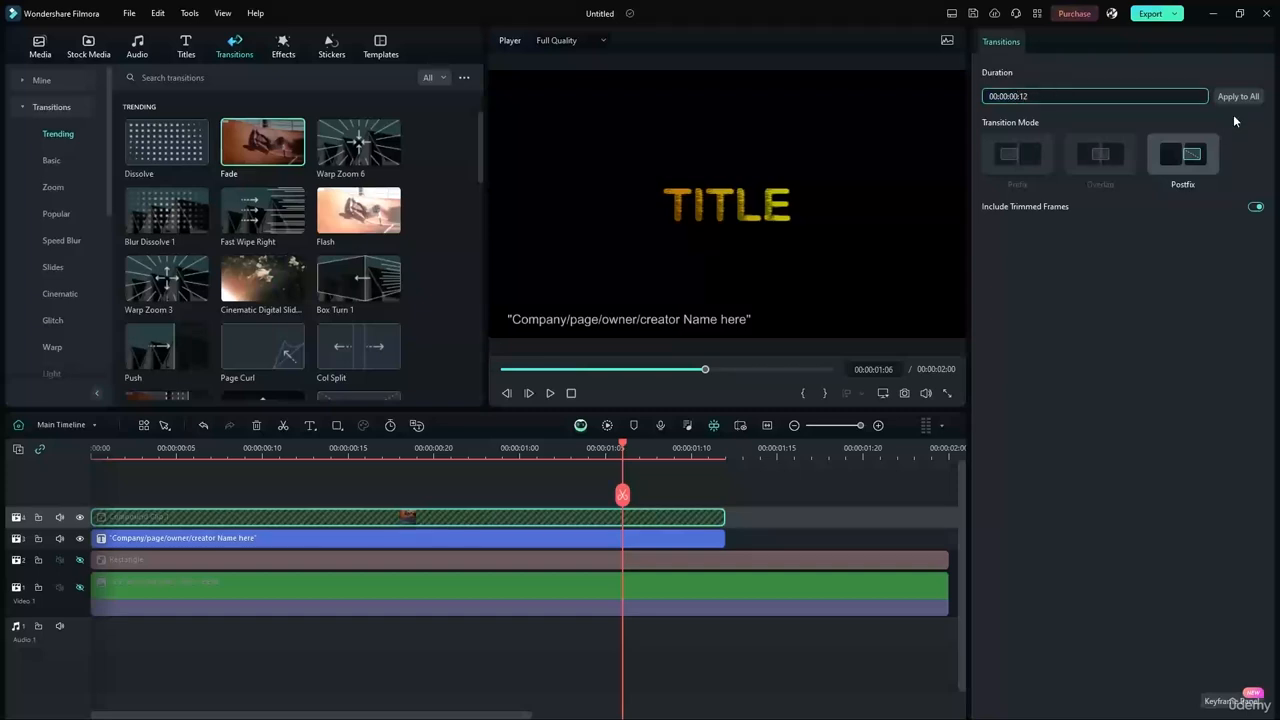
click(1120, 101)
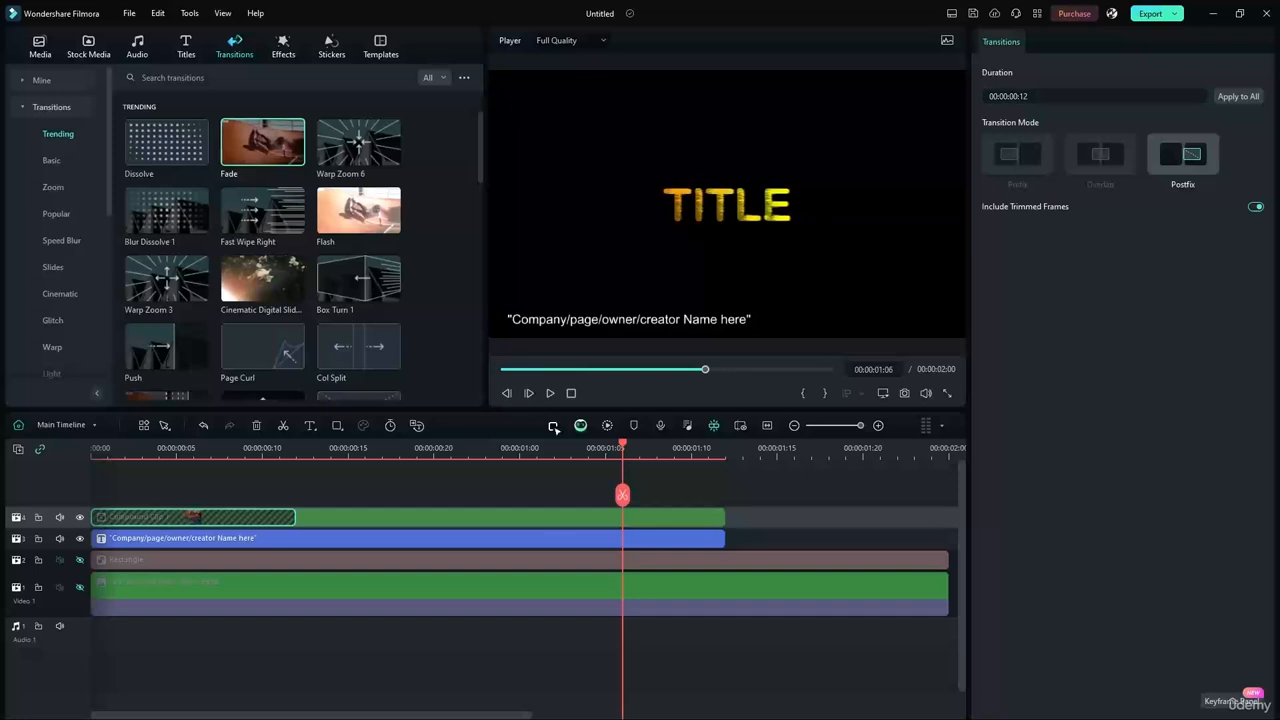
Preview the compound clip's fade from the start, select the clip, and return the playhead to the beginning.
drag(624, 451, 94, 449)
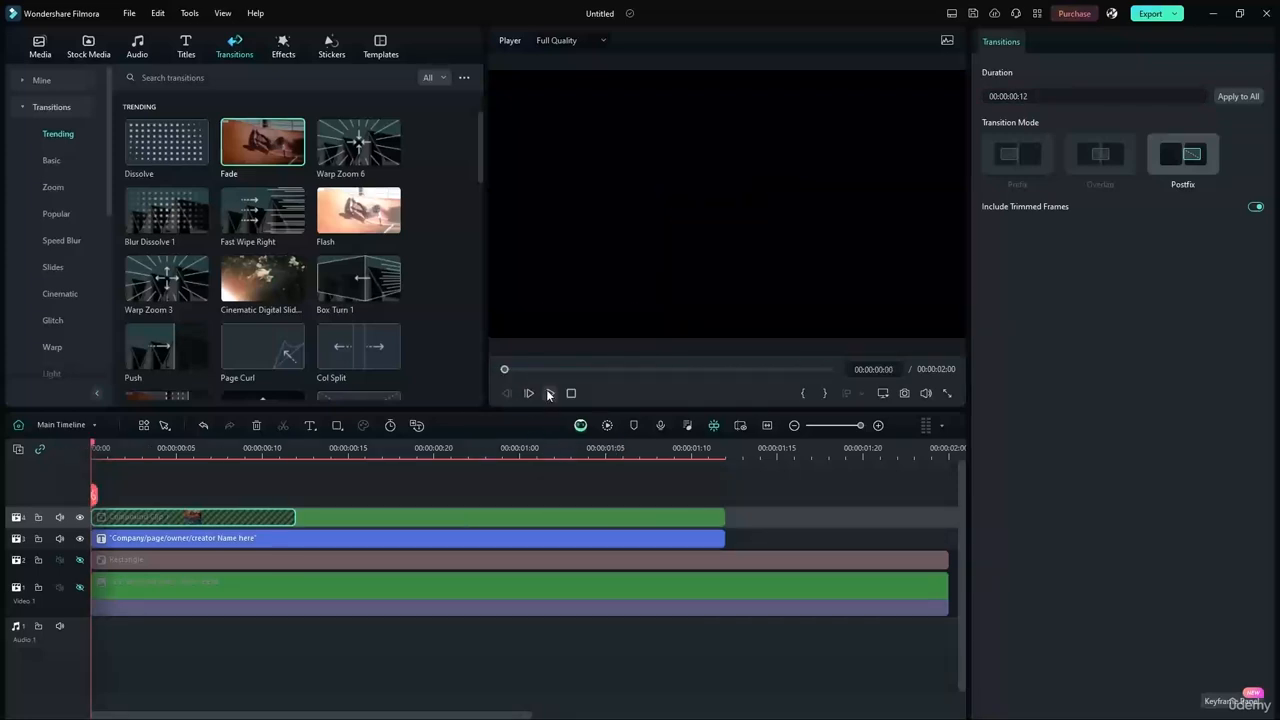
click(549, 393)
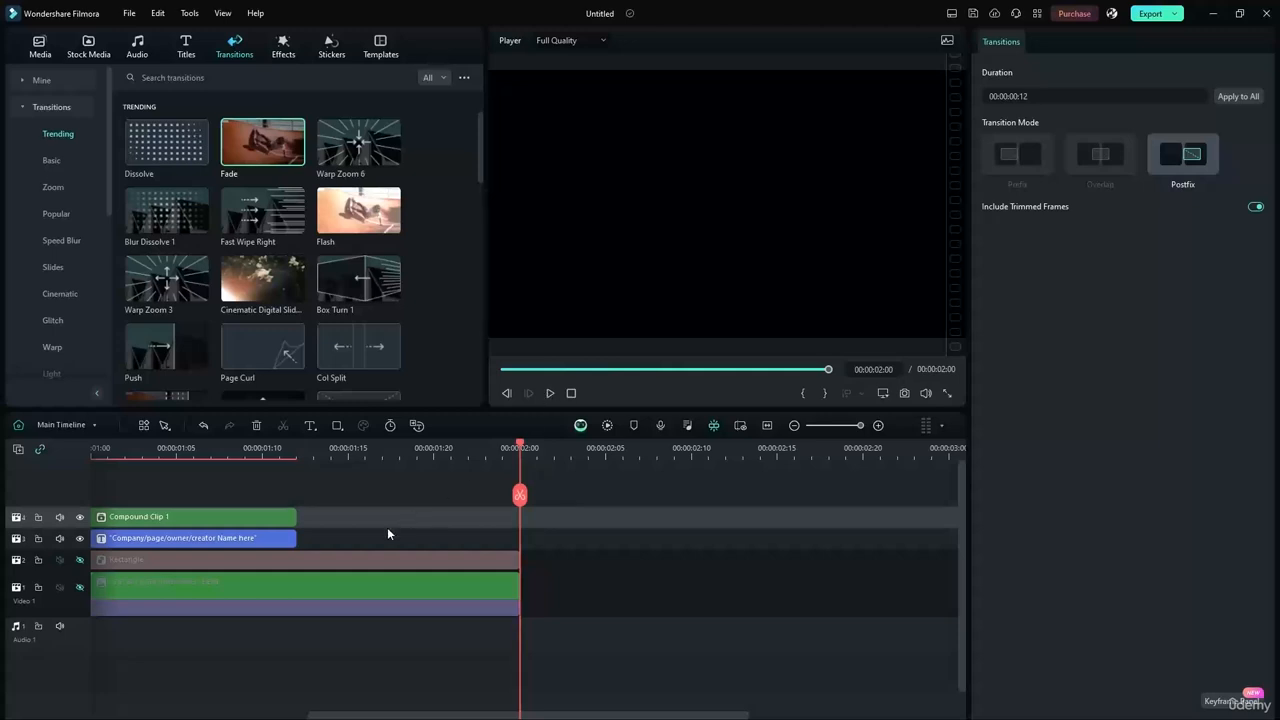
click(504, 447)
click(253, 517)
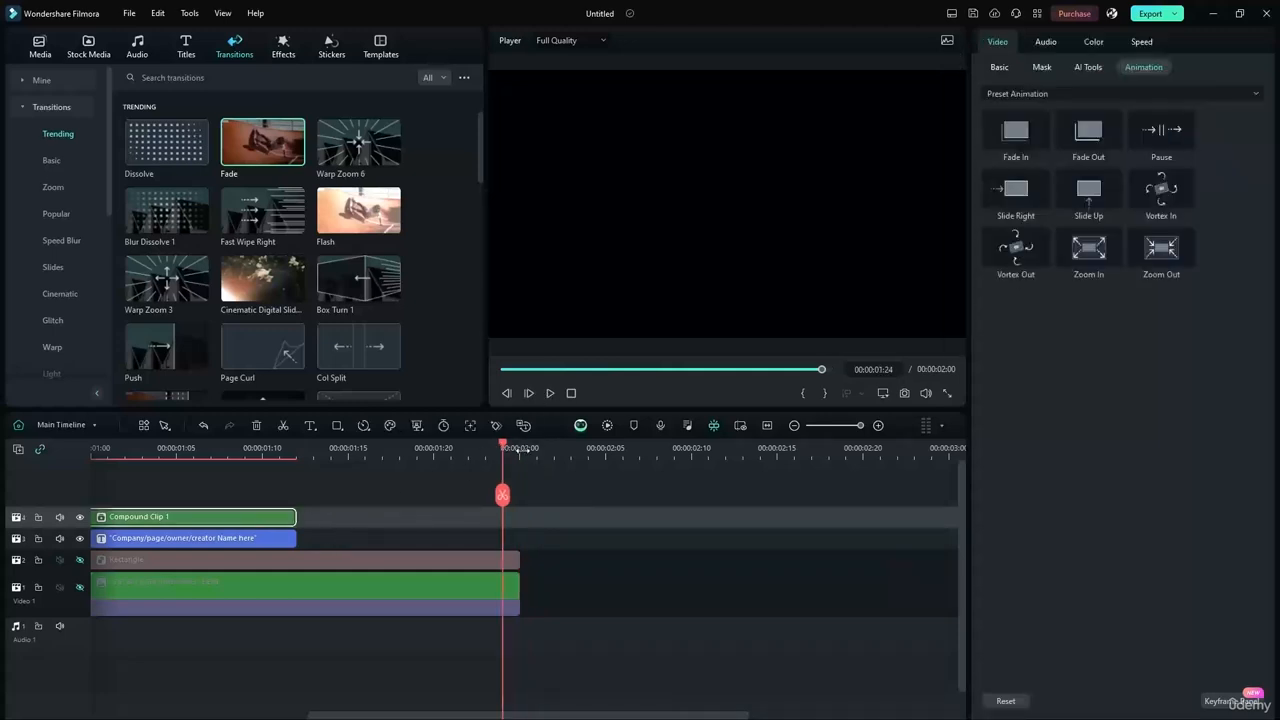
drag(506, 449, 14, 432)
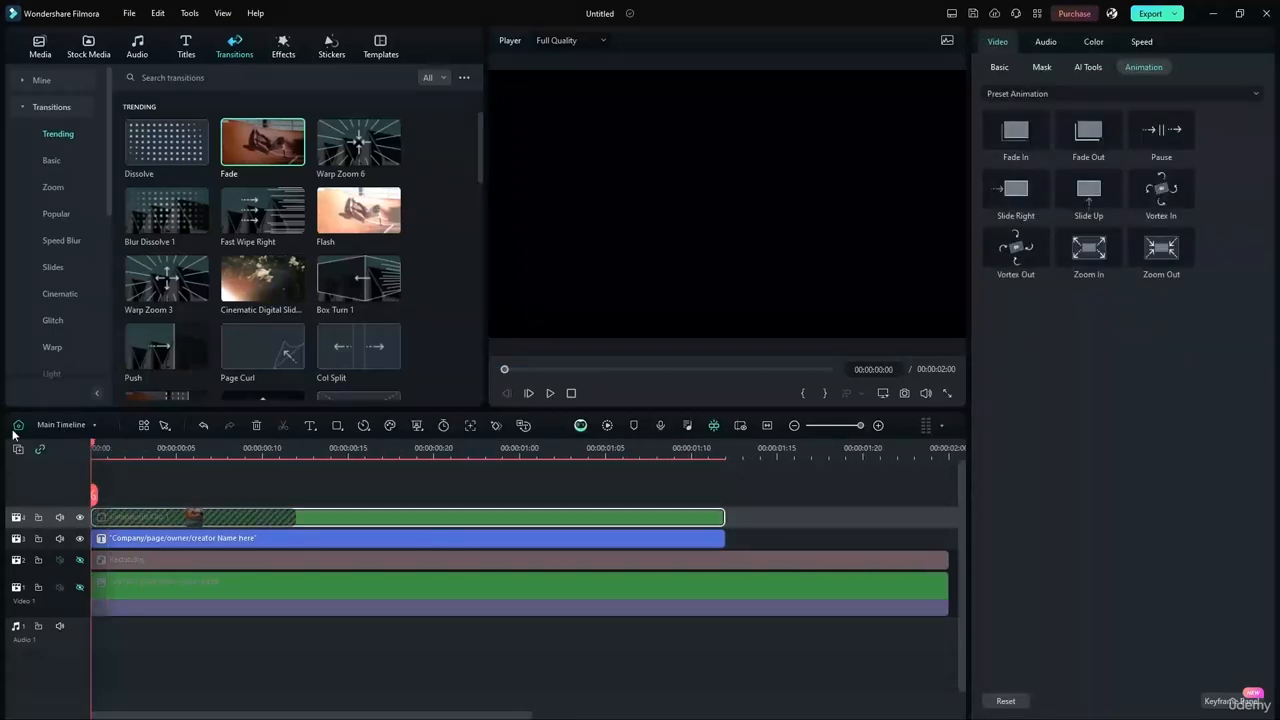
Open the compound clip, inspect its TITLE layer, and return to the main timeline.
double_click(323, 514)
click(250, 590)
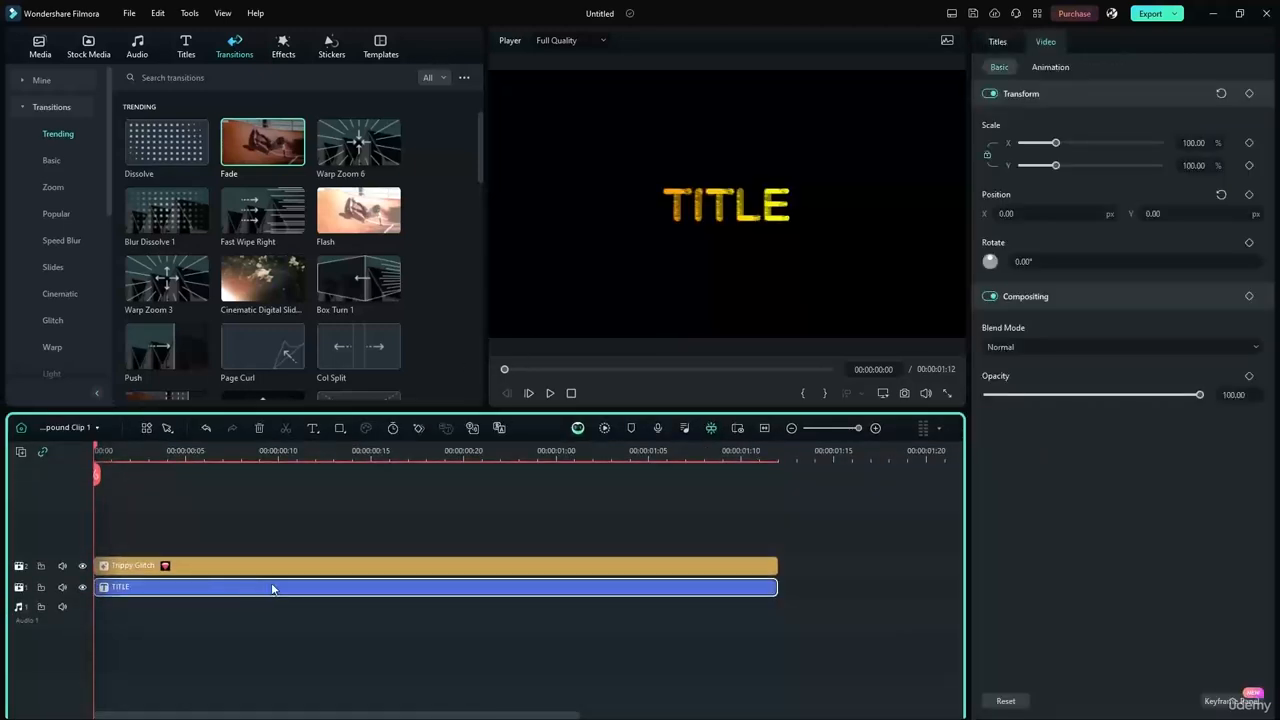
click(70, 428)
click(62, 447)
click(391, 498)
click(375, 516)
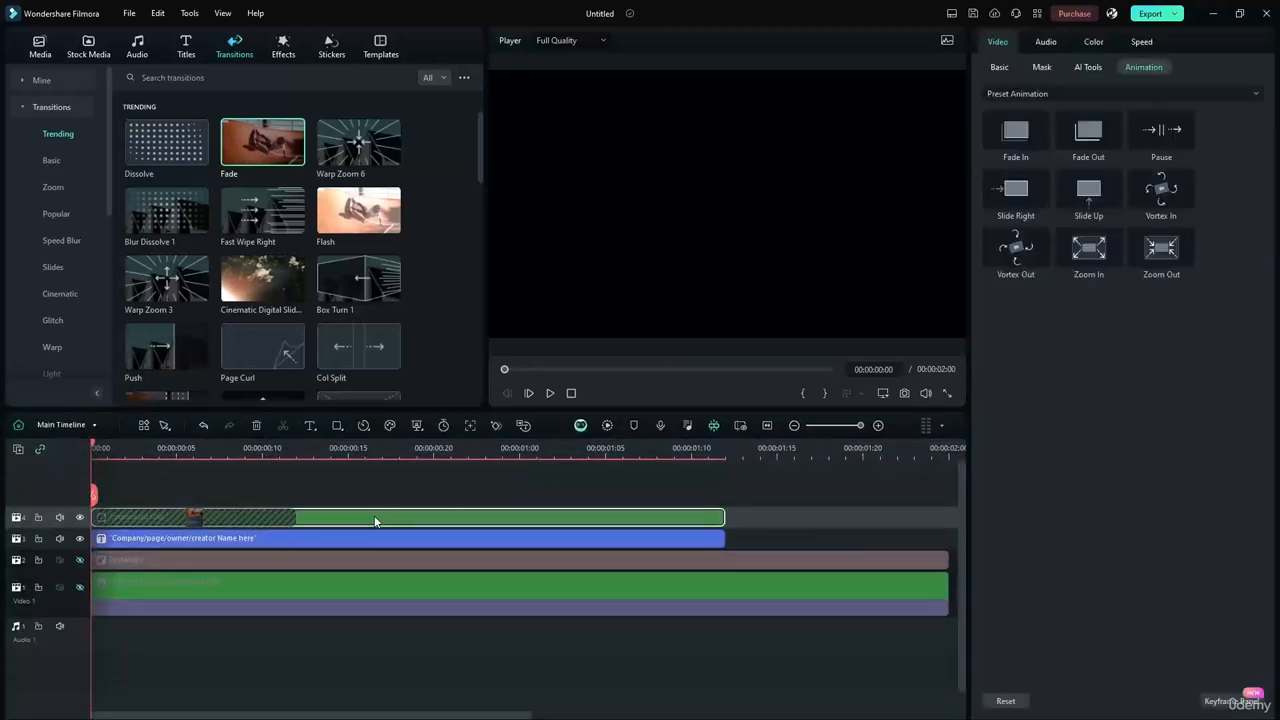
Play the main timeline, select the compound clip's Fade transition, and scrub through its frames to compare both texts.
click(398, 506)
click(397, 513)
click(549, 393)
click(549, 393)
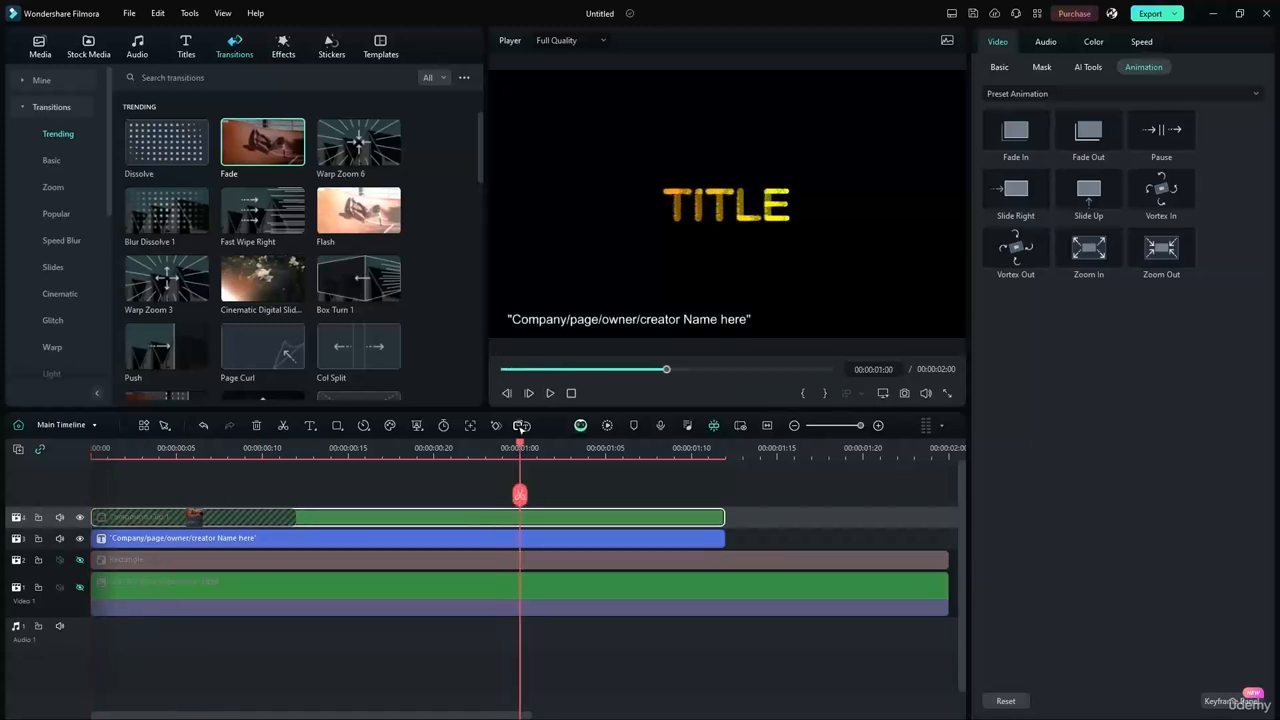
click(241, 540)
click(215, 516)
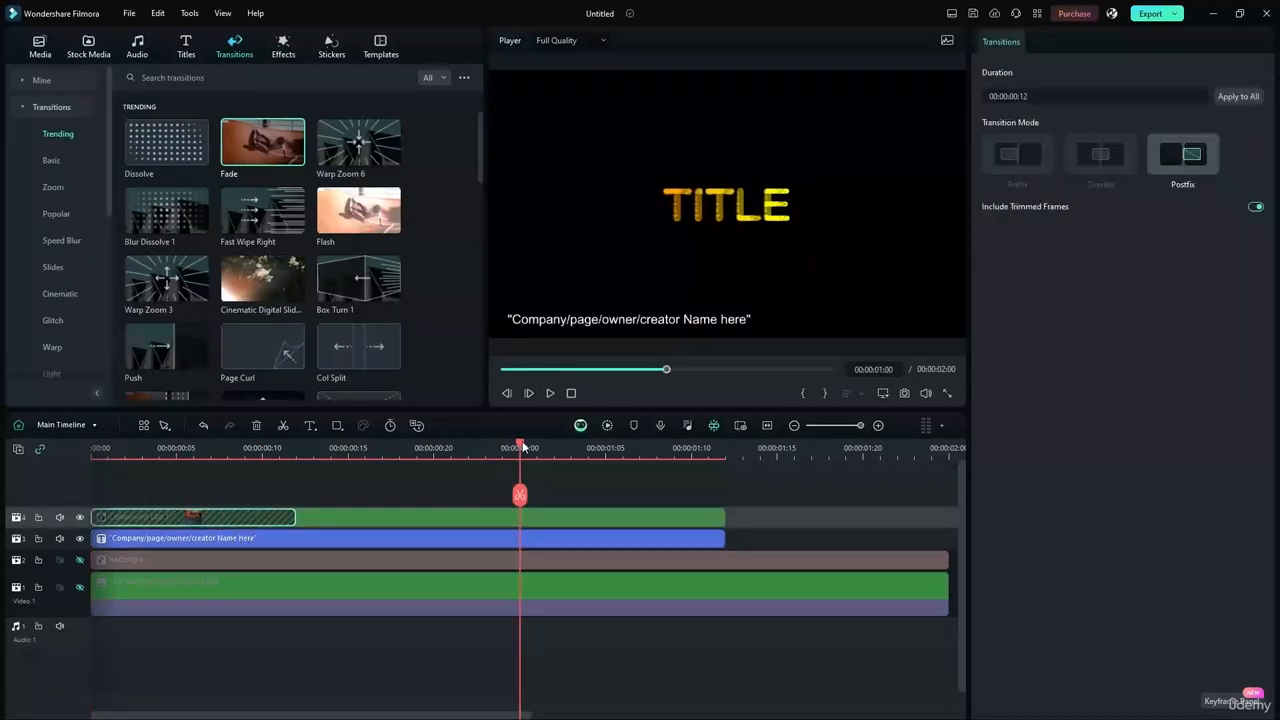
drag(522, 447, 141, 450)
drag(182, 450, 246, 456)
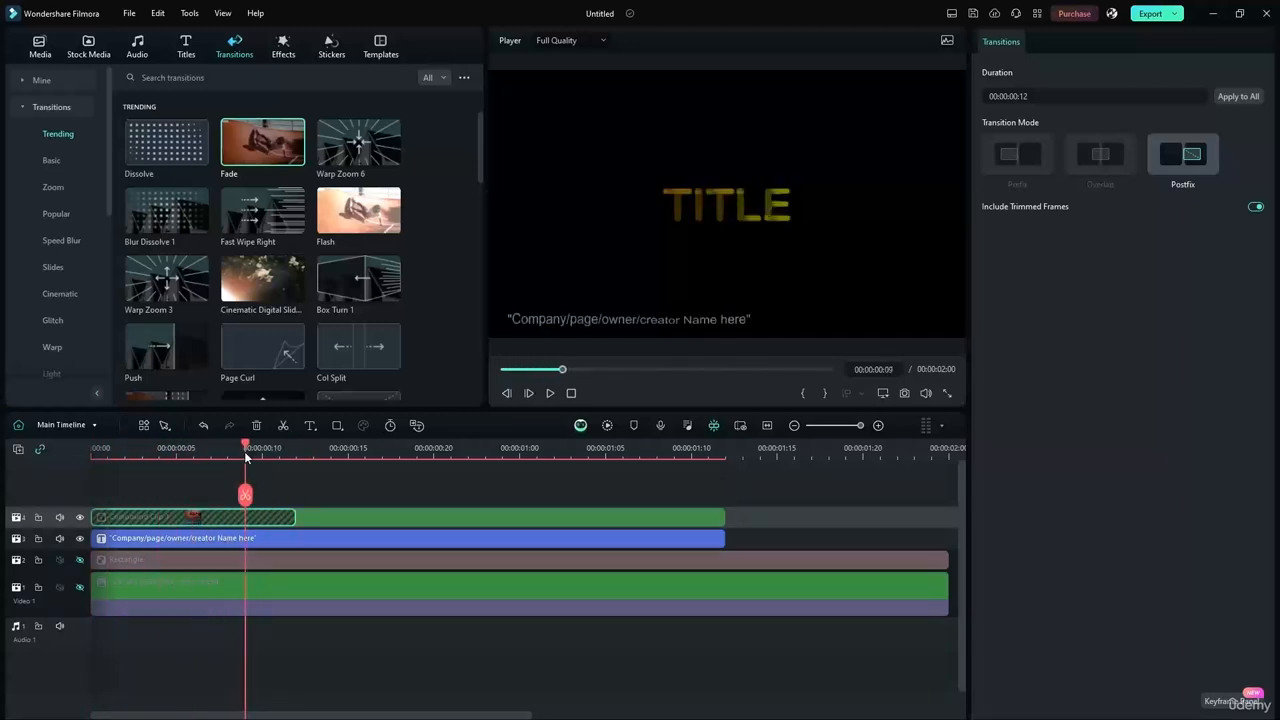
Compare the company name layer with the compound clip, and remove the Fade transition from the compound clip.
click(539, 324)
click(229, 540)
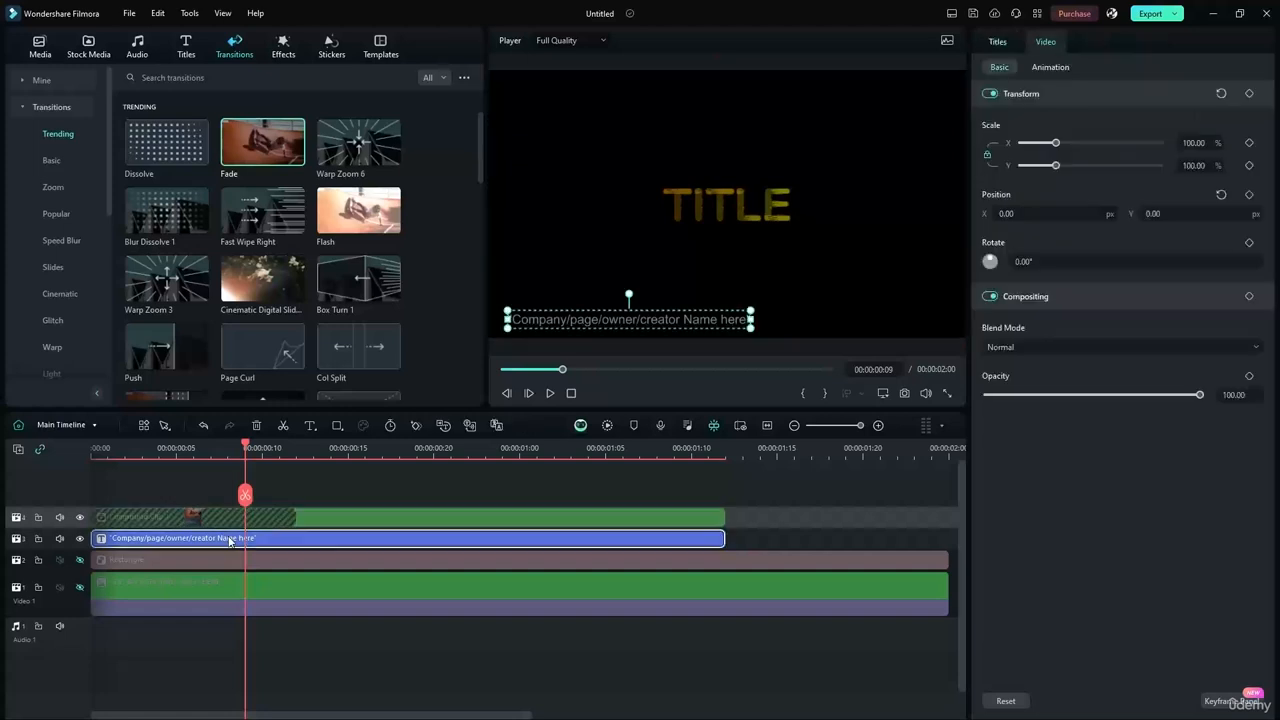
click(229, 517)
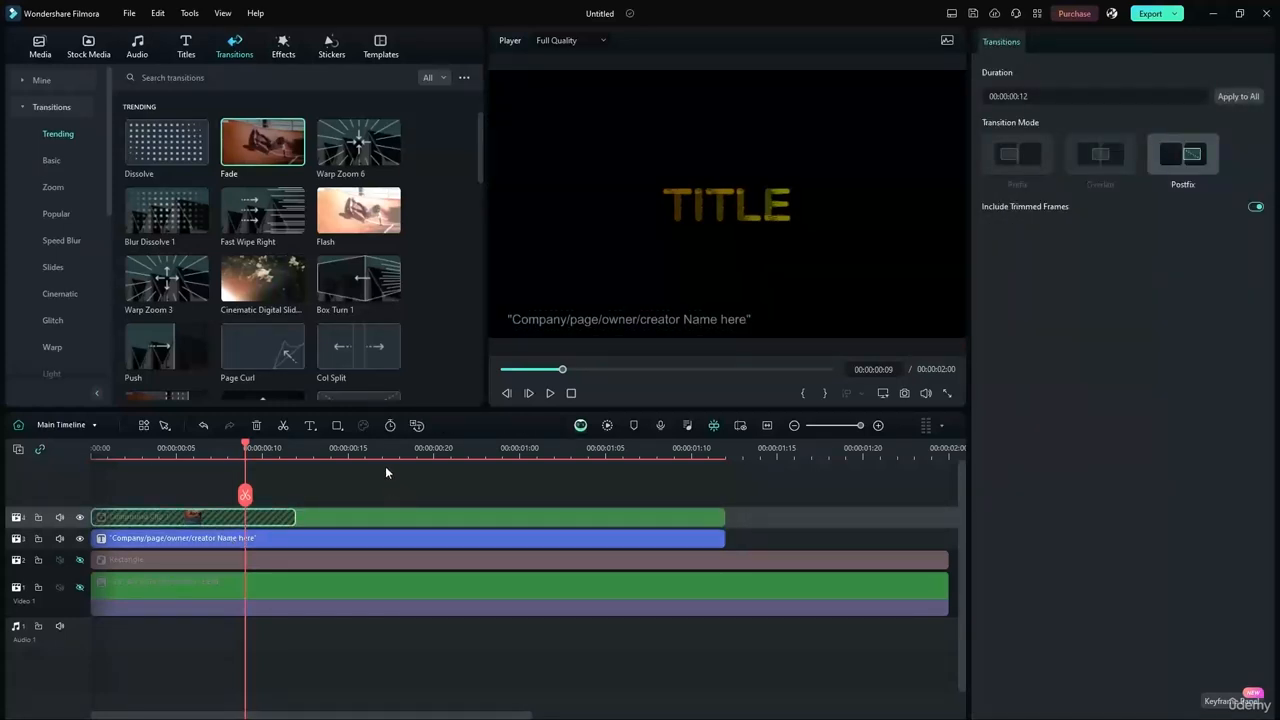
click(385, 466)
Open the compound clip and add a Fade transition to the start of the TITLE layer under Trippy Glitch.
double_click(271, 519)
click(199, 571)
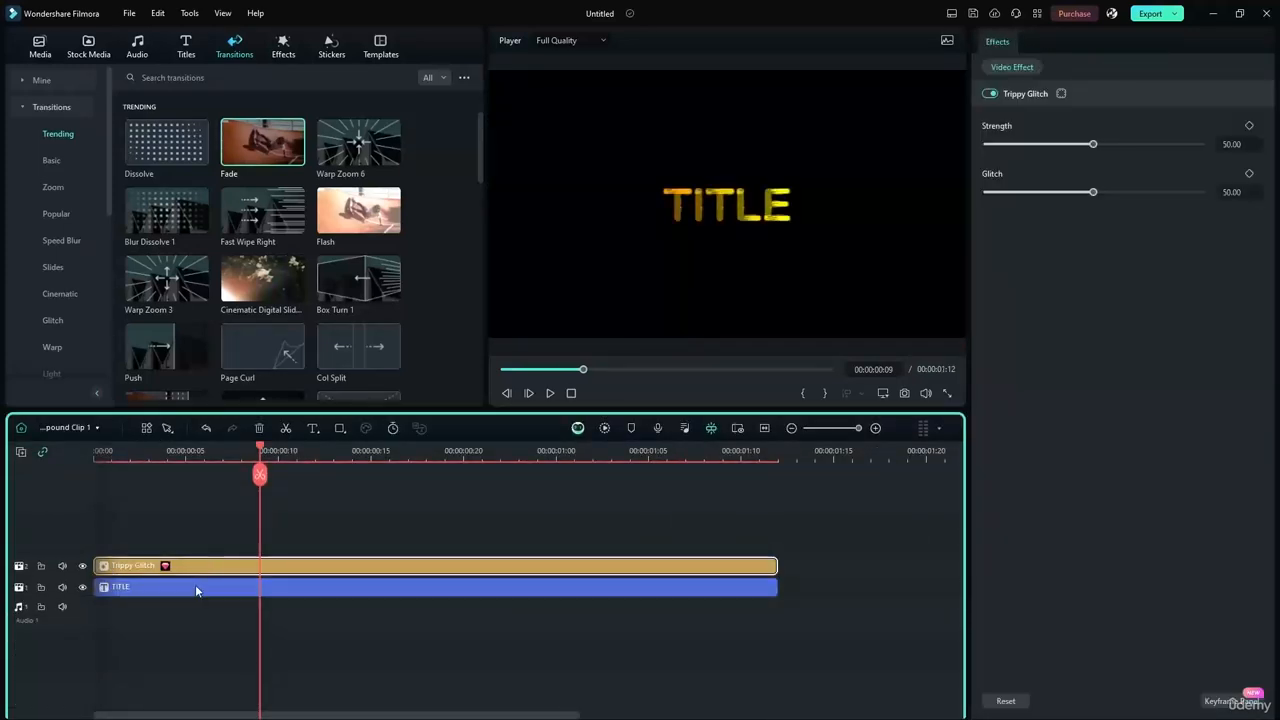
click(196, 589)
click(214, 570)
click(258, 514)
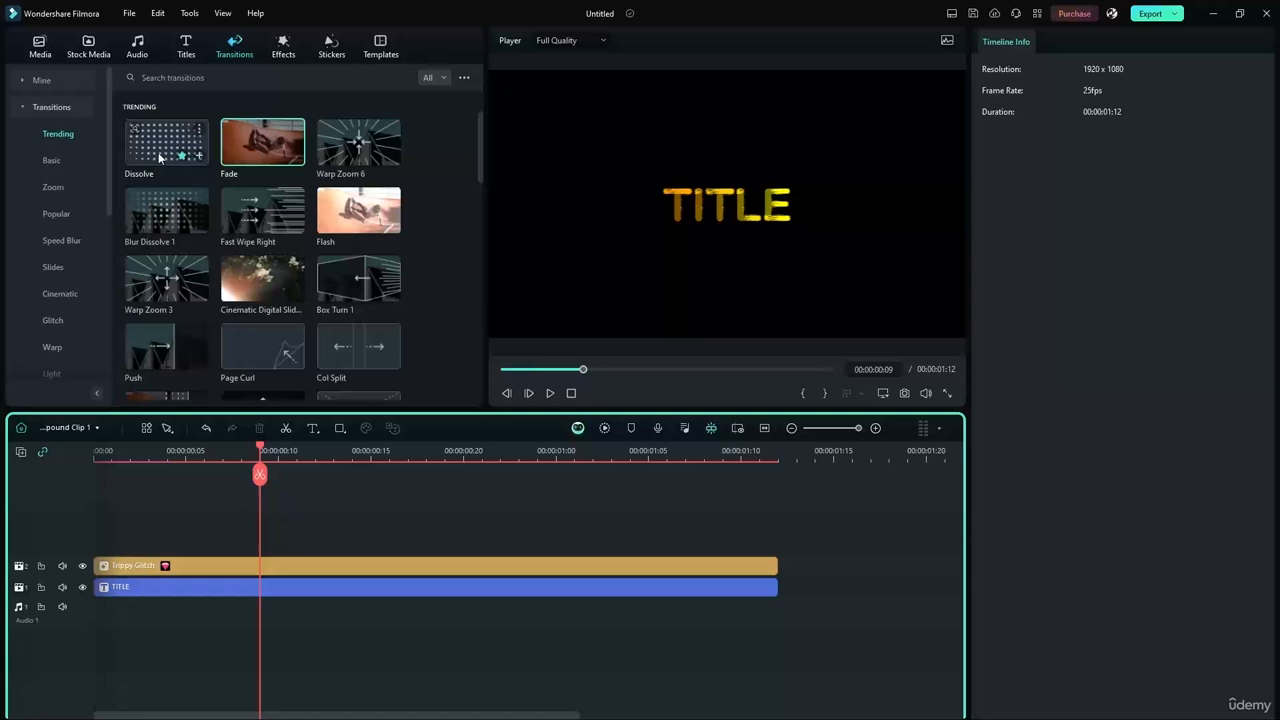
drag(160, 157, 120, 589)
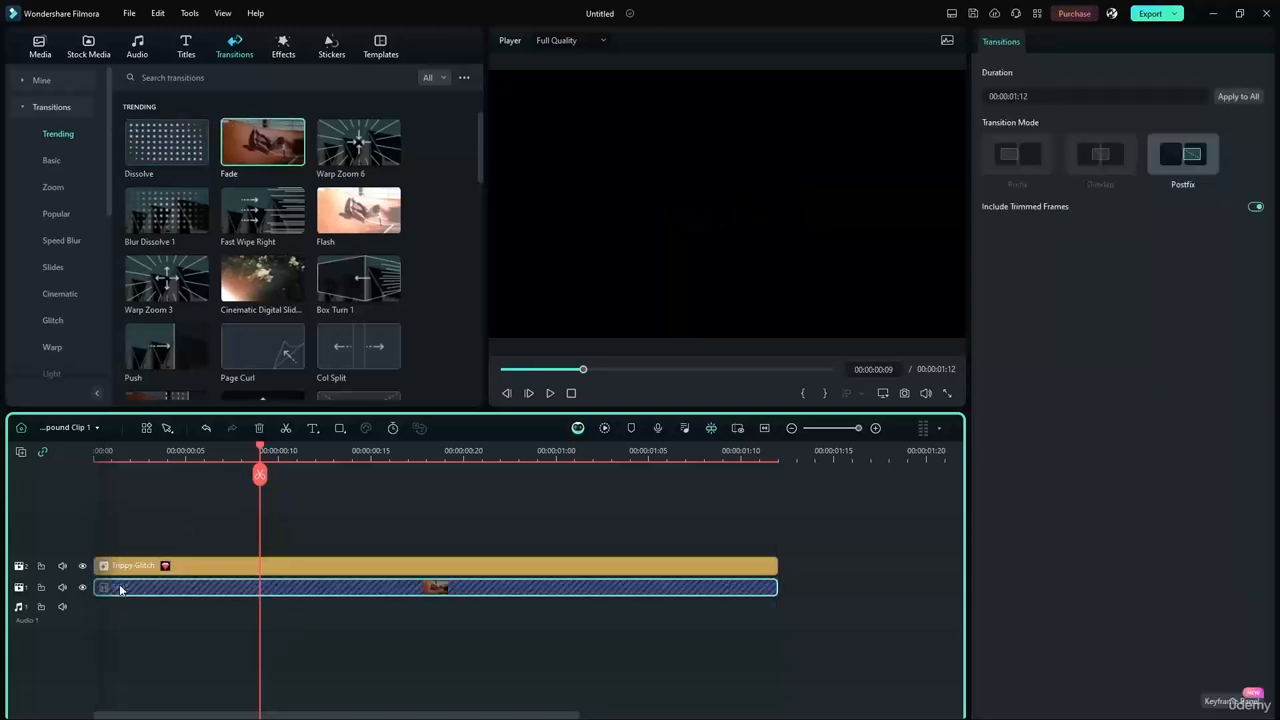
Open the new transition's duration for editing, and play the compound clip from its start to check the fade.
click(1020, 96)
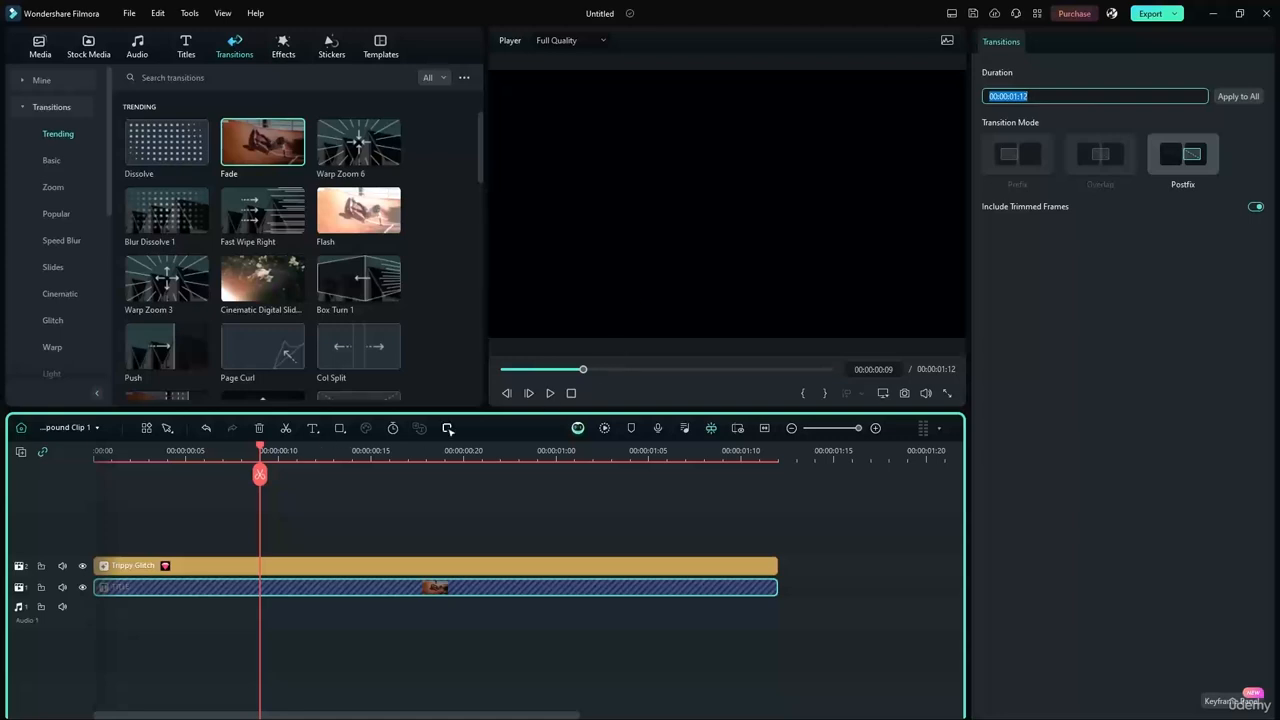
drag(268, 441, 95, 445)
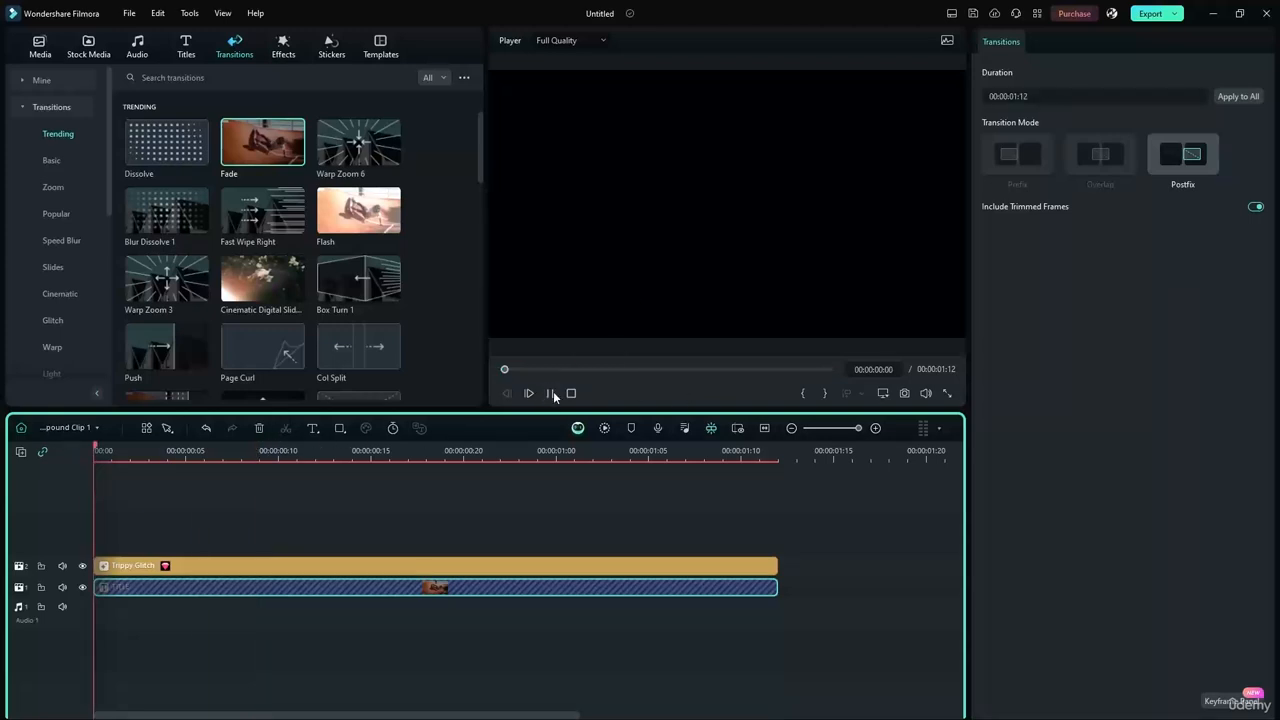
click(554, 396)
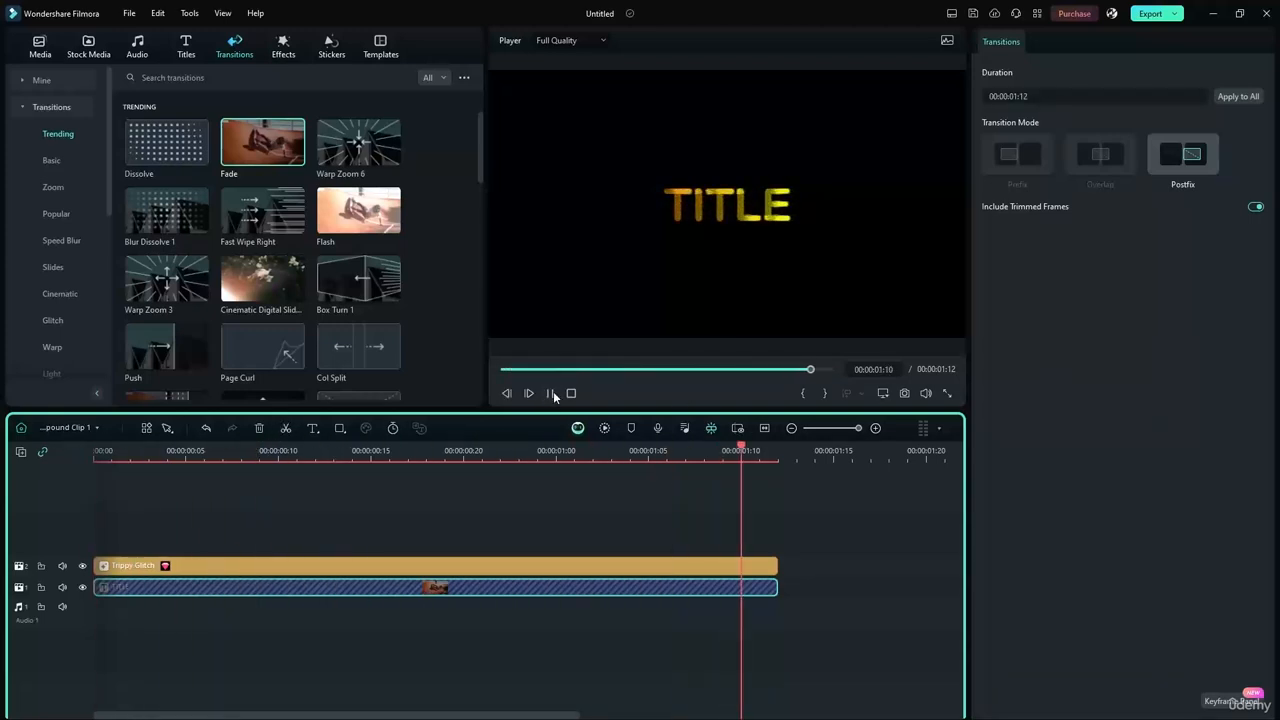
click(554, 396)
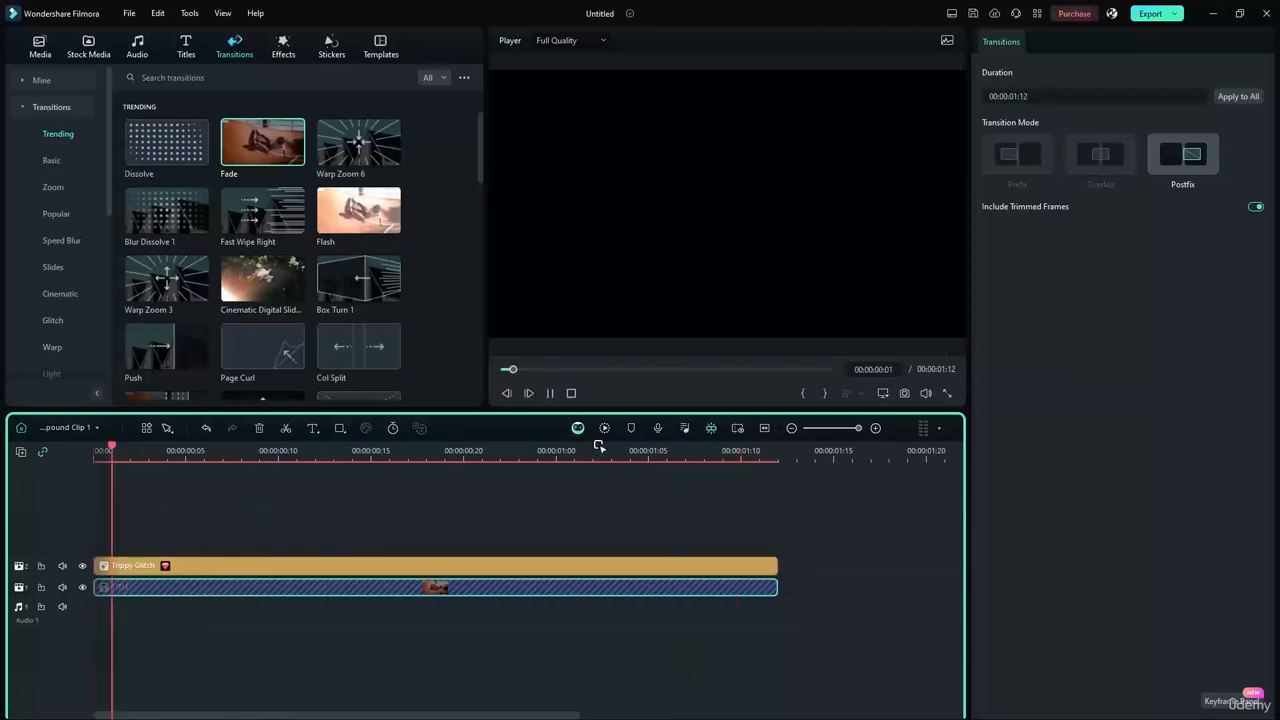
click(554, 395)
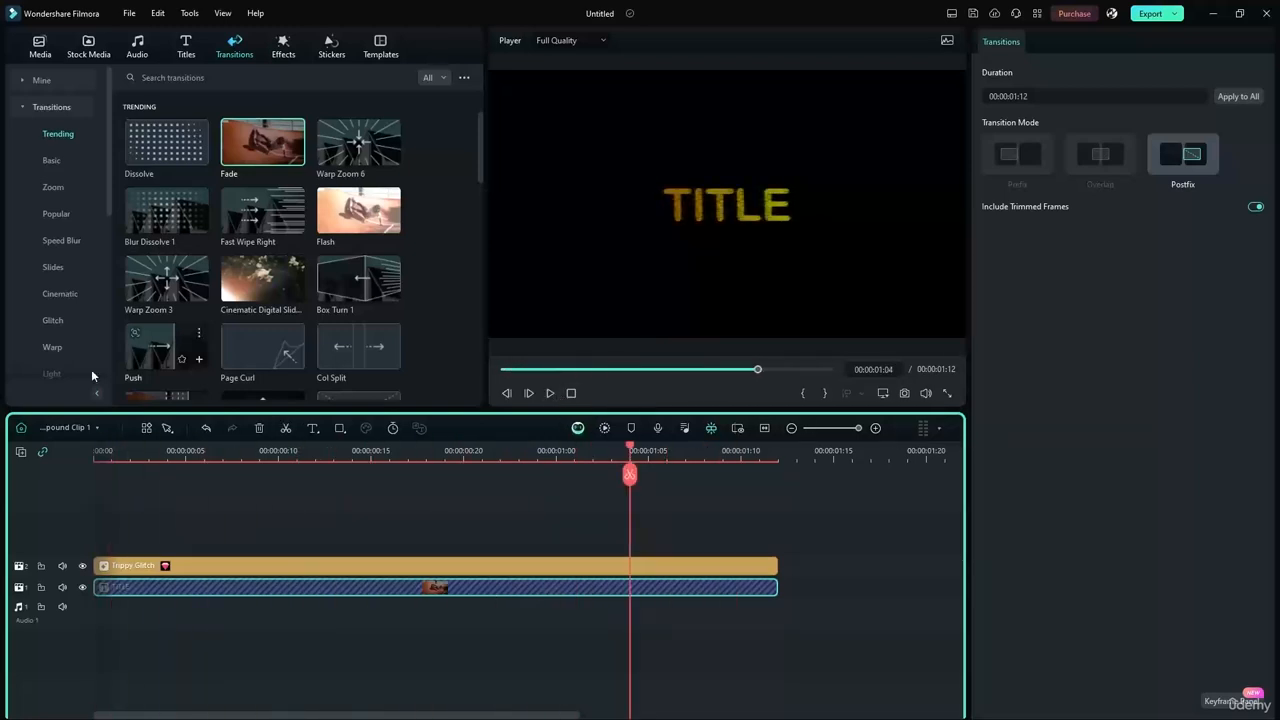
Return to the main timeline and play it from the start to check the faded title with the company name.
click(68, 427)
click(70, 447)
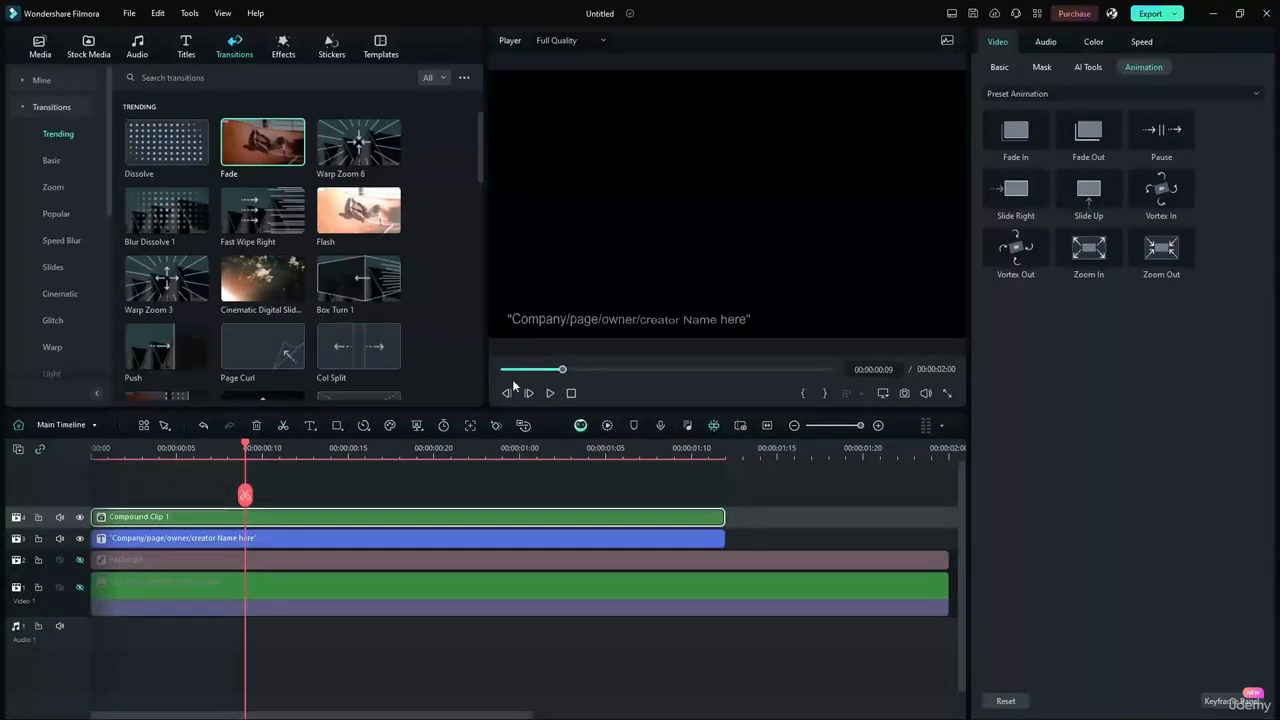
drag(244, 448, 71, 438)
click(544, 394)
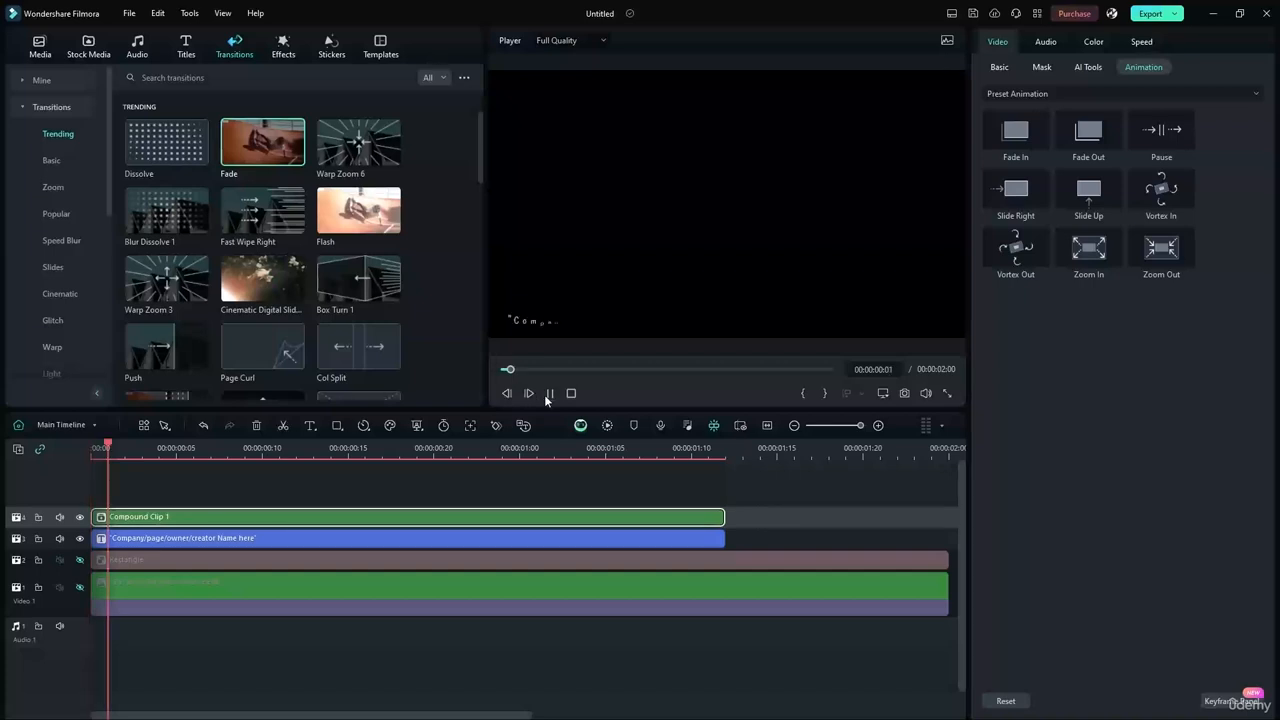
click(548, 394)
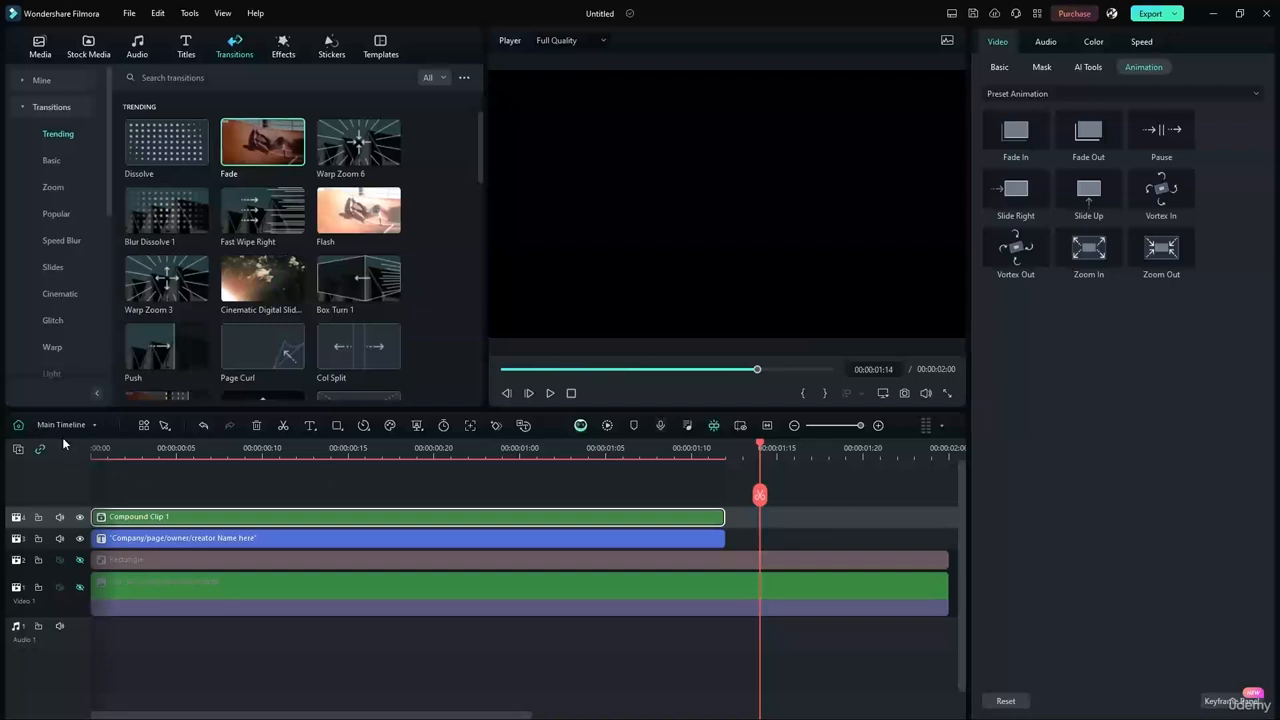
Reopen the compound clip and set the TITLE layer's Fade transition duration to 00:00:00:12.
double_click(134, 517)
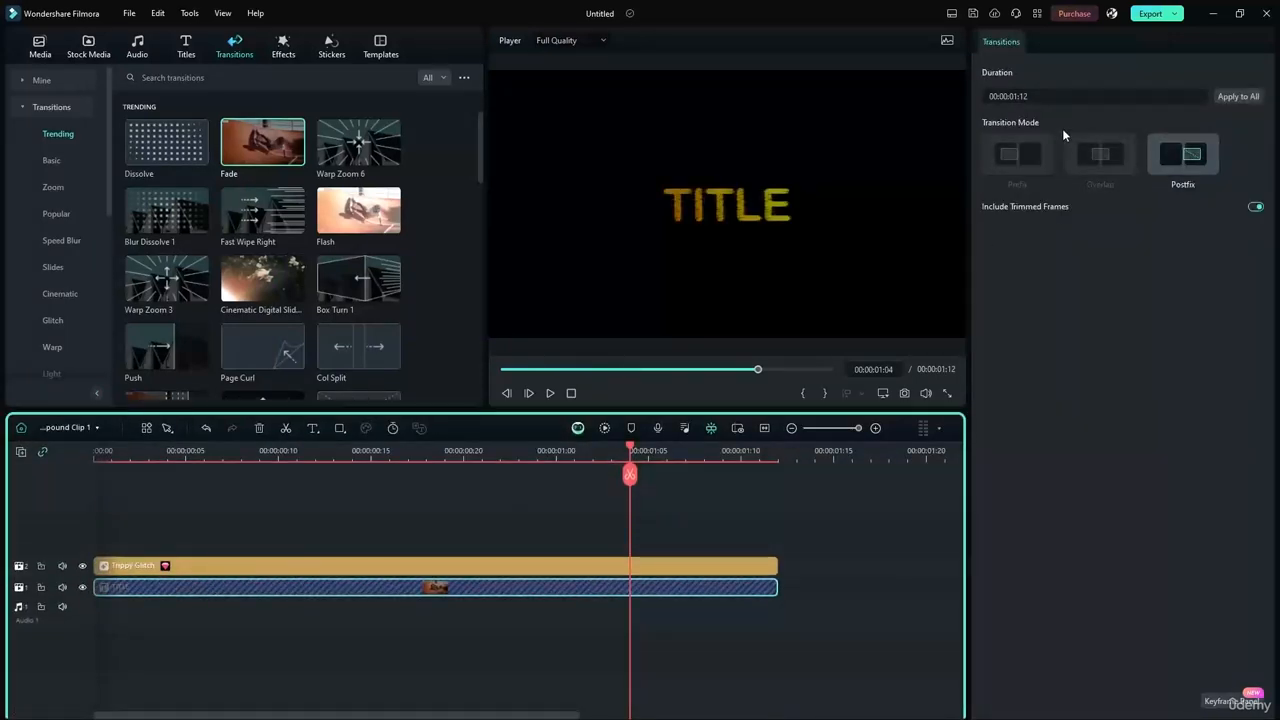
click(1014, 96)
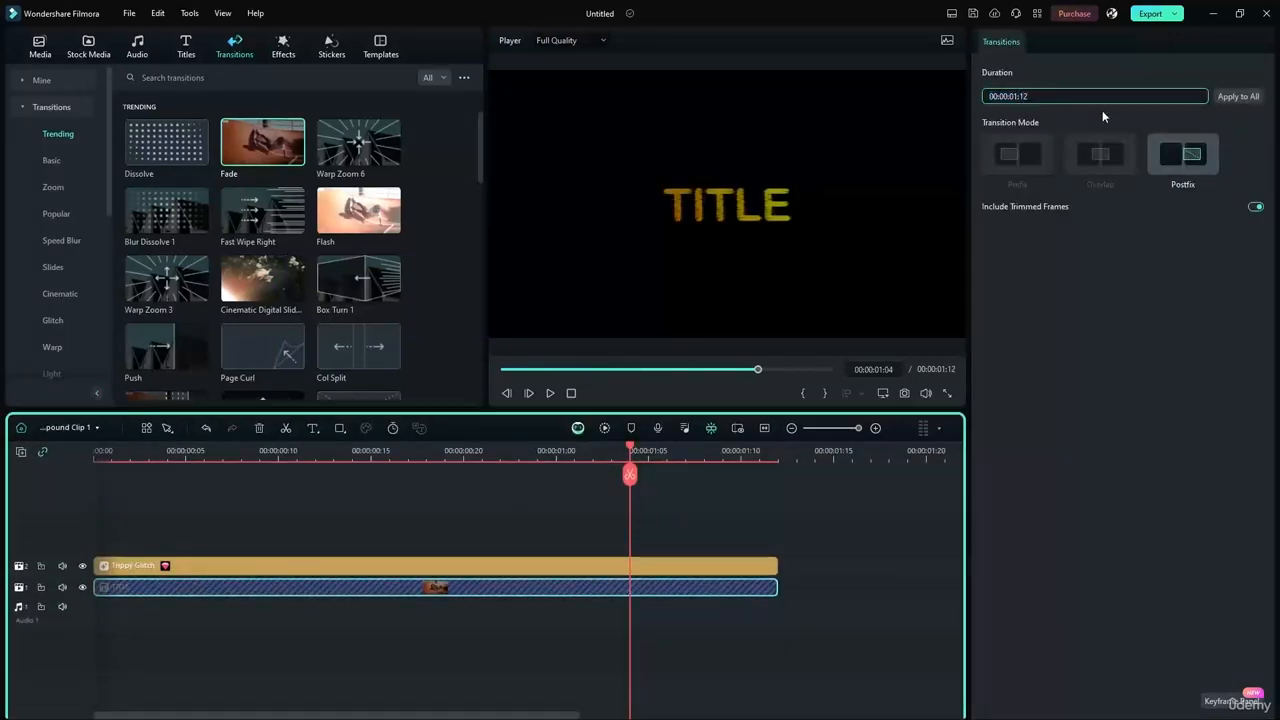
text(0)
click(1222, 101)
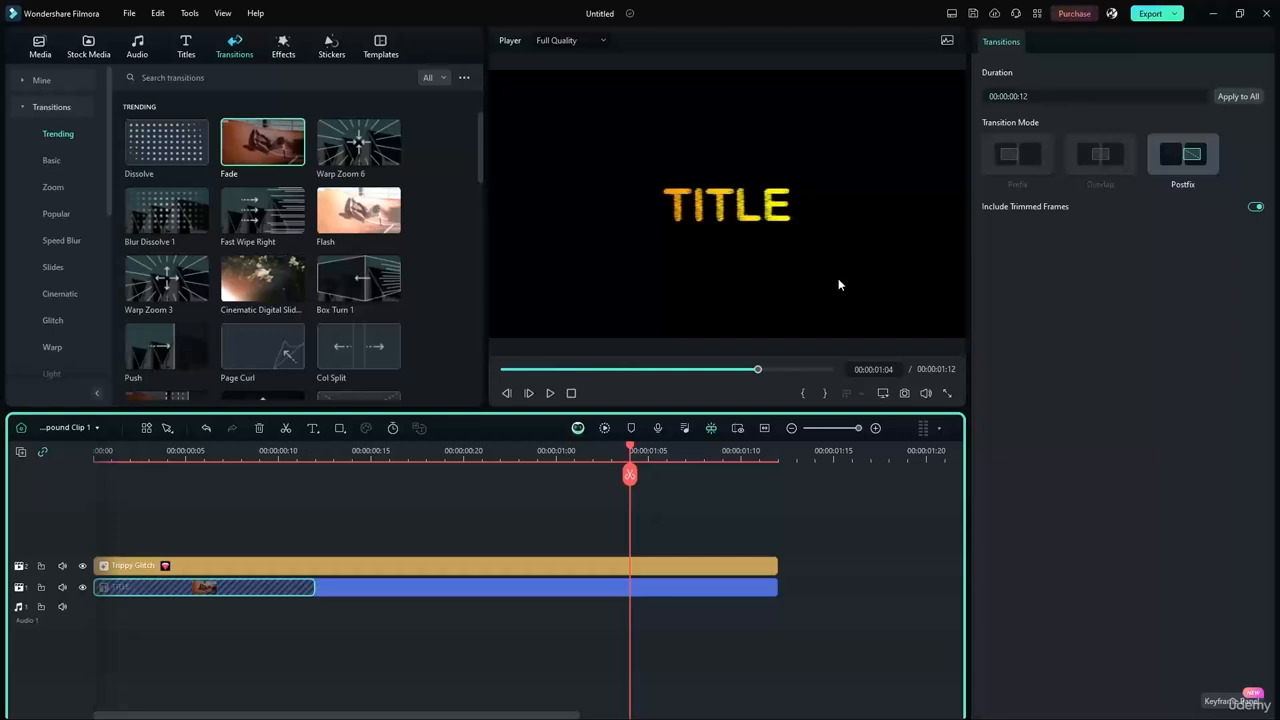
Return to the main timeline and play it from the start to check the half-second title fade.
click(65, 427)
click(90, 451)
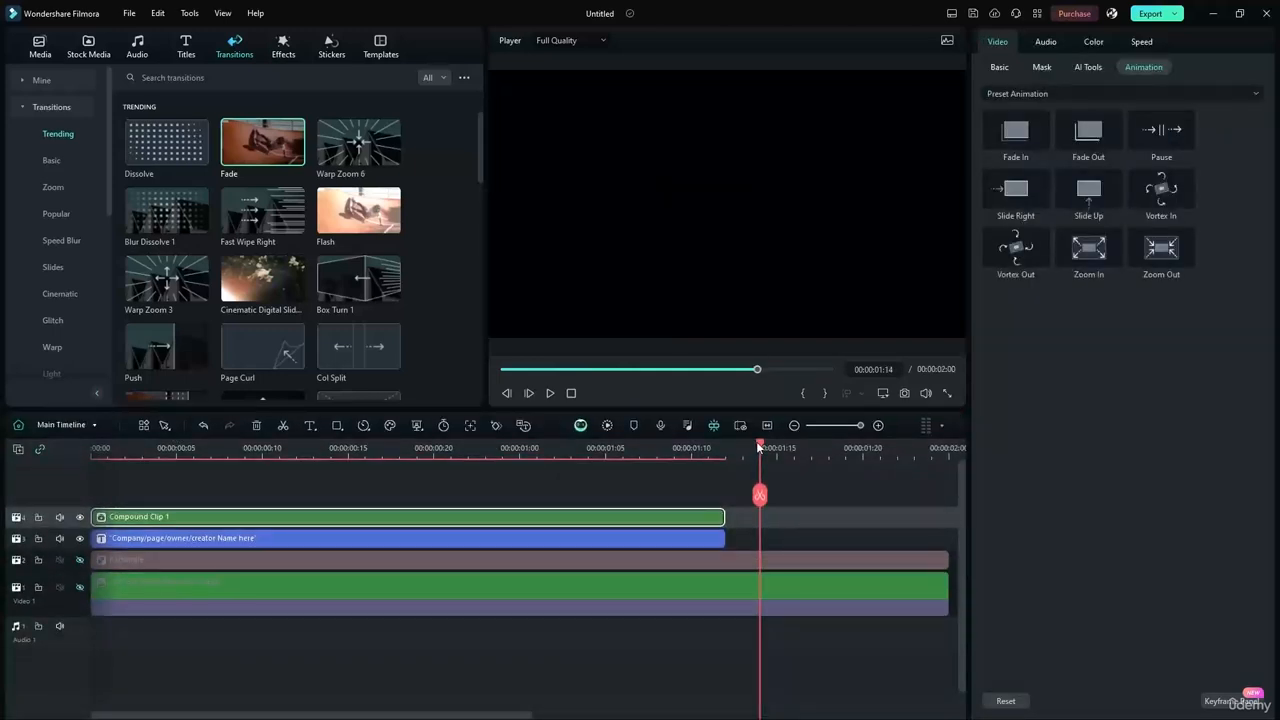
drag(756, 441, 93, 470)
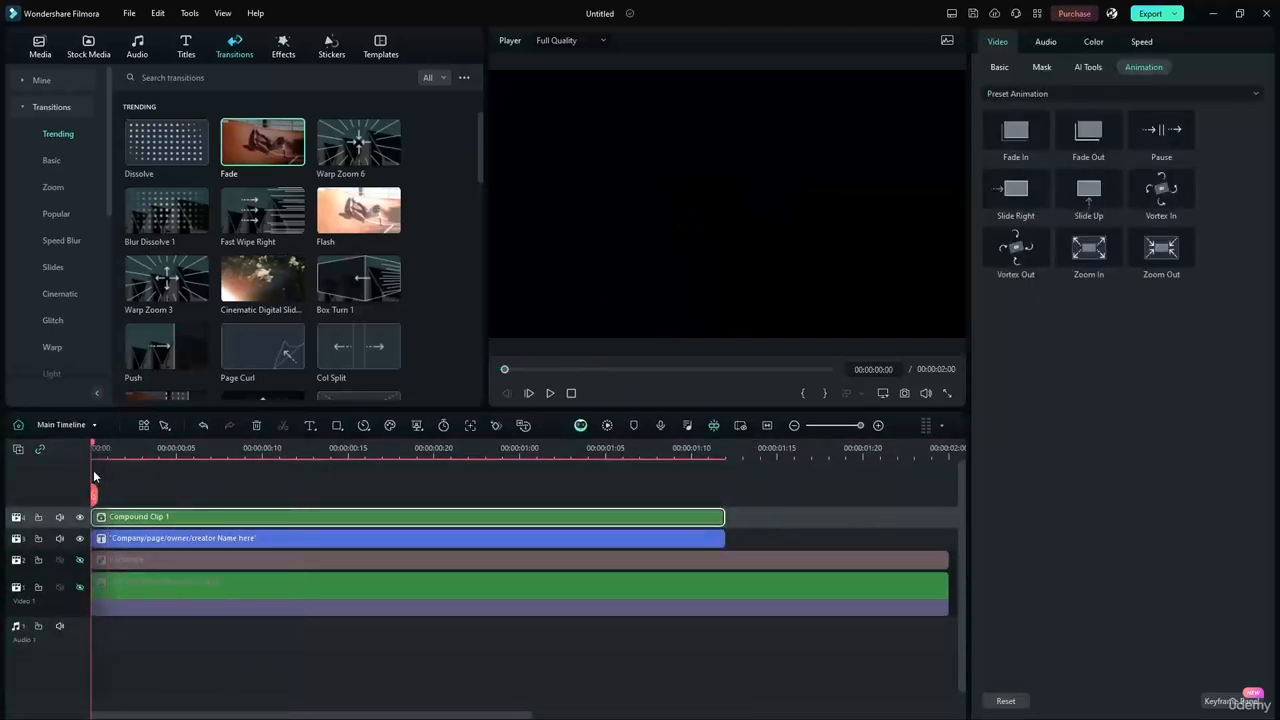
click(549, 393)
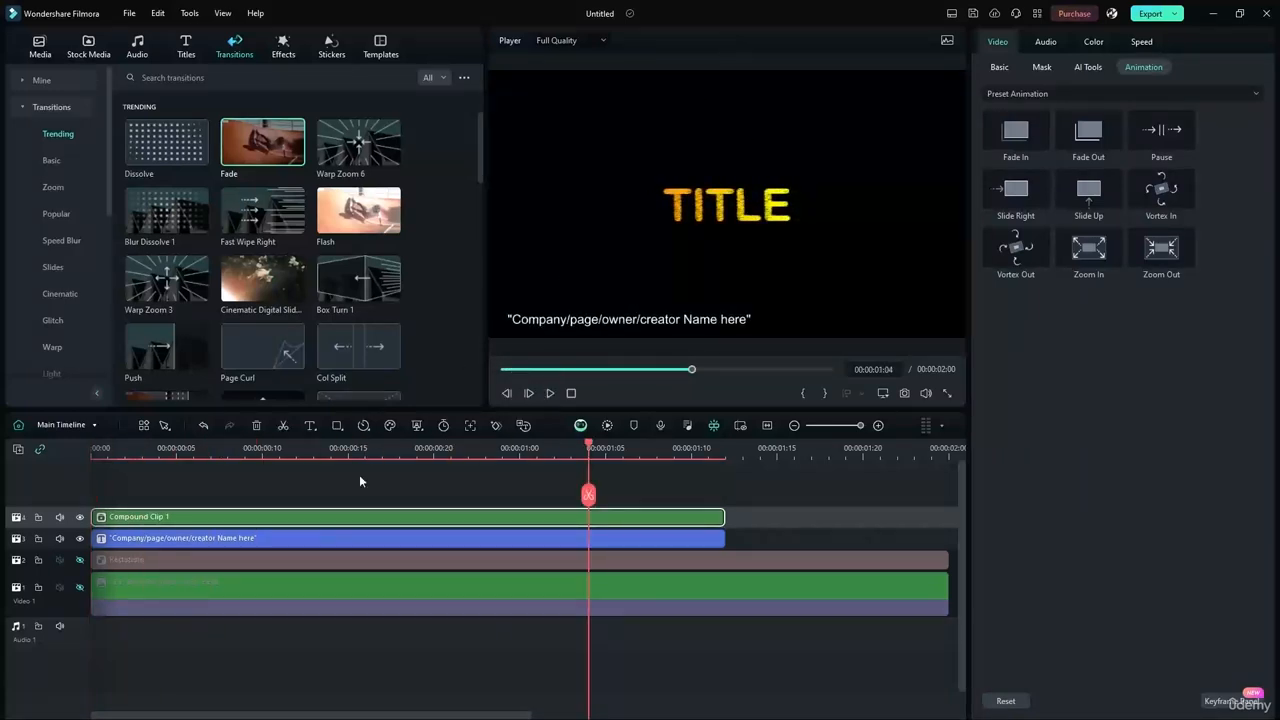
Reorder the tracks so the company name title sits directly above Compound Clip 1.
drag(347, 538, 351, 493)
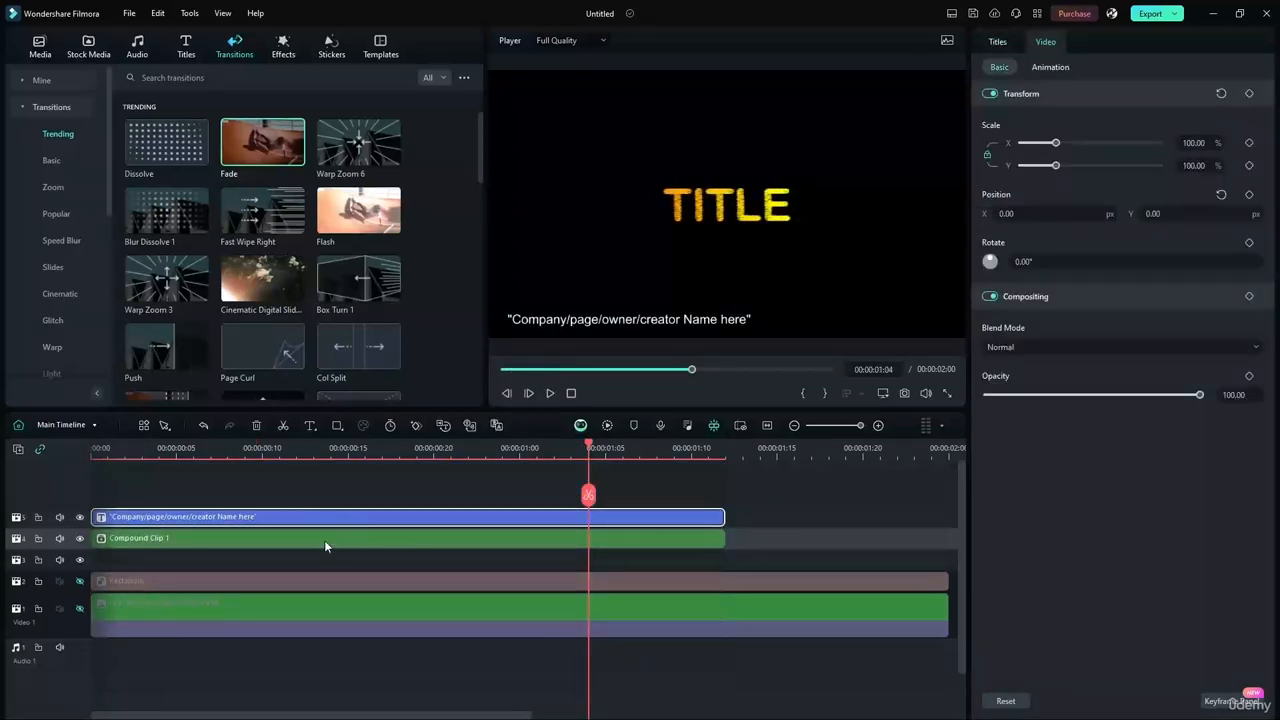
click(320, 542)
mouse_move(320, 554)
mouse_down()
mouse_move(368, 570)
mouse_move(312, 570)
mouse_move(330, 538)
mouse_up()
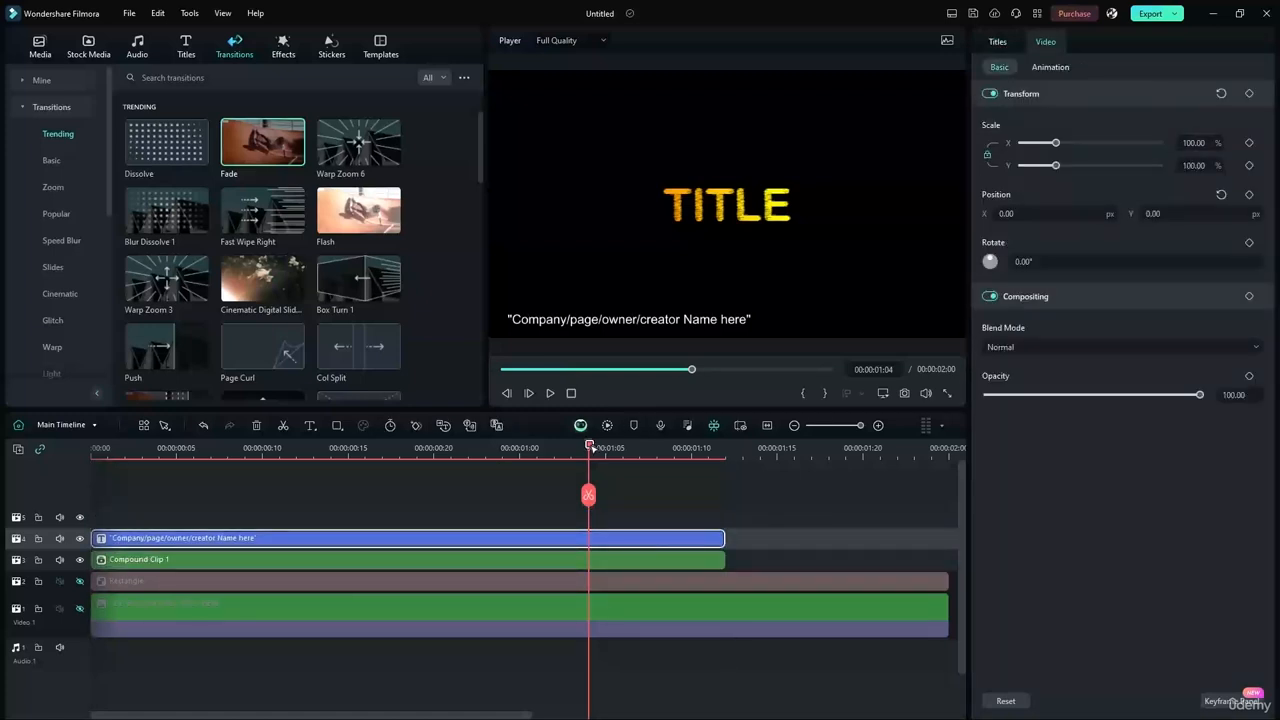
Play the main timeline from the start to check the reordered title layers.
mouse_move(591, 443)
mouse_down()
mouse_move(197, 443)
mouse_move(337, 454)
mouse_move(600, 440)
mouse_up()
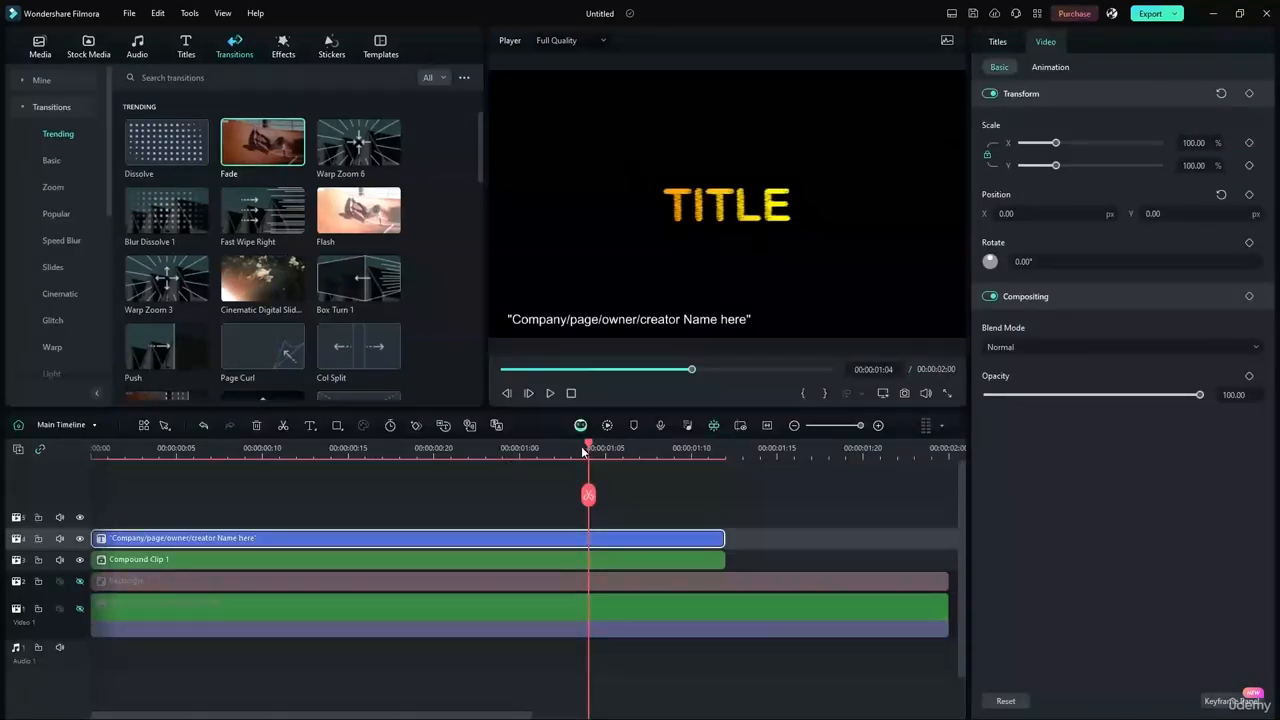
key(Home)
click(549, 393)
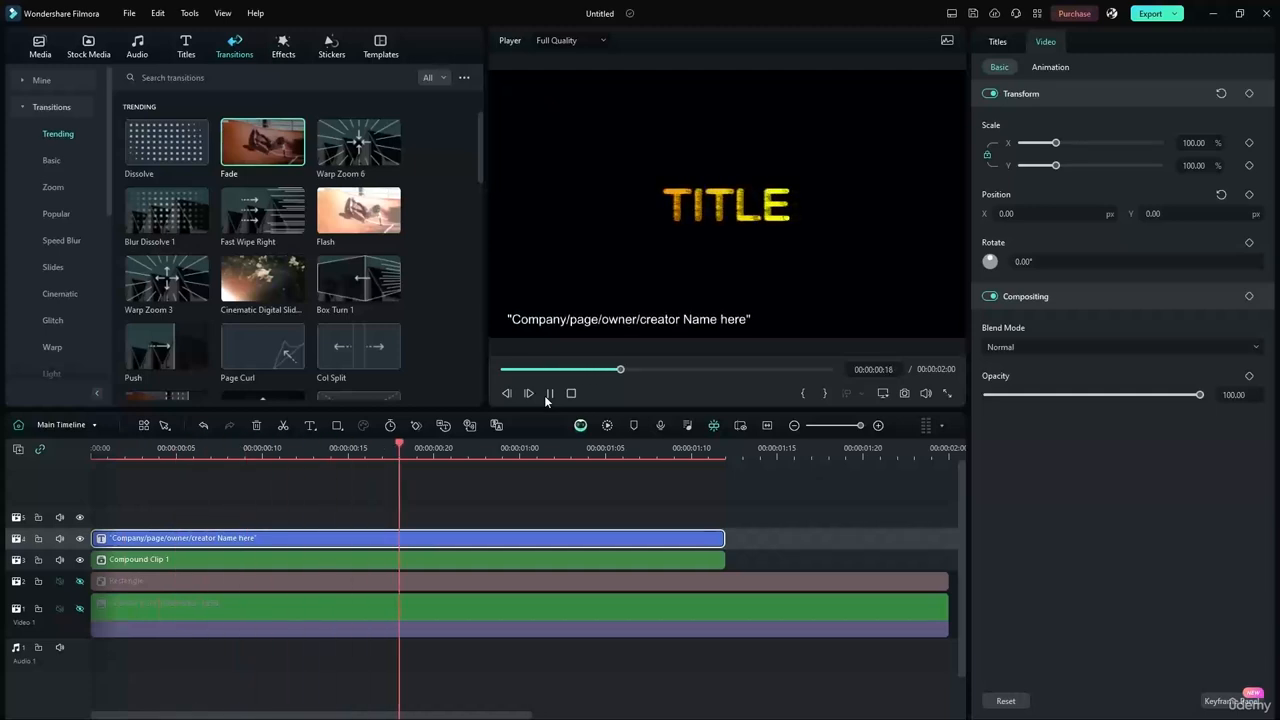
click(546, 394)
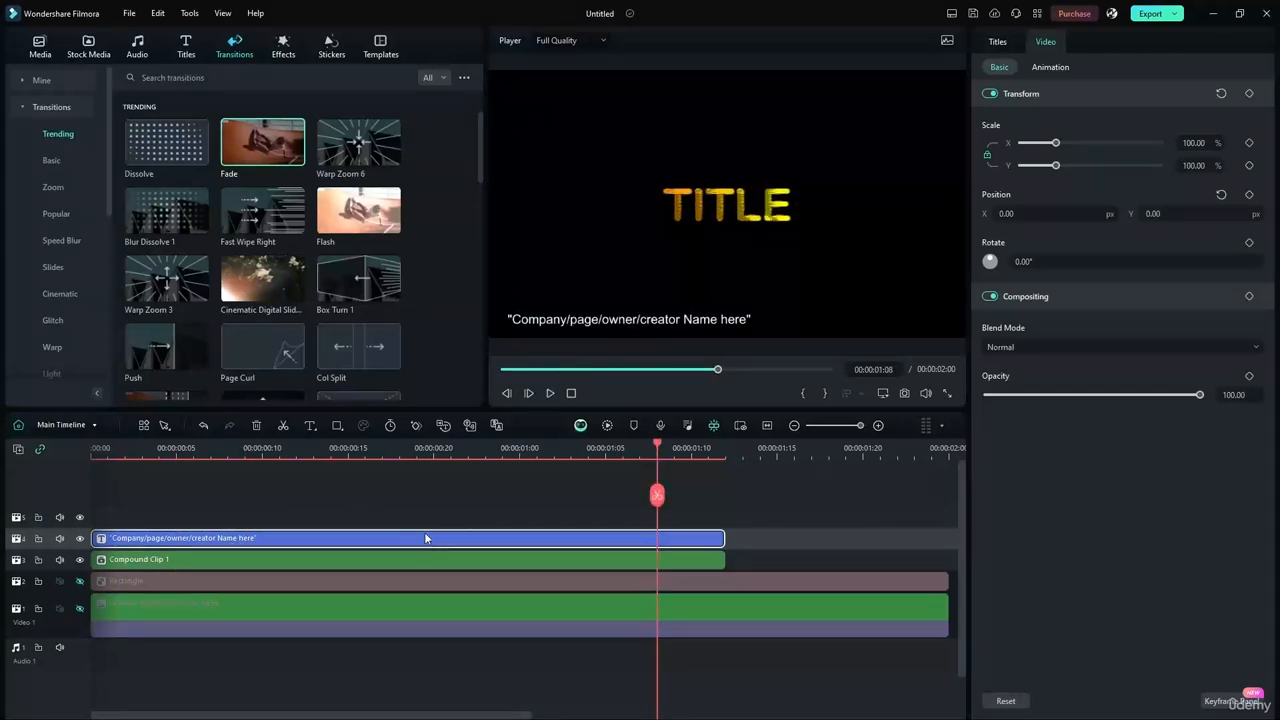
Add a Fade transition to the start of the company name title and set its duration to 00:00:00:12.
click(462, 490)
drag(262, 142, 160, 536)
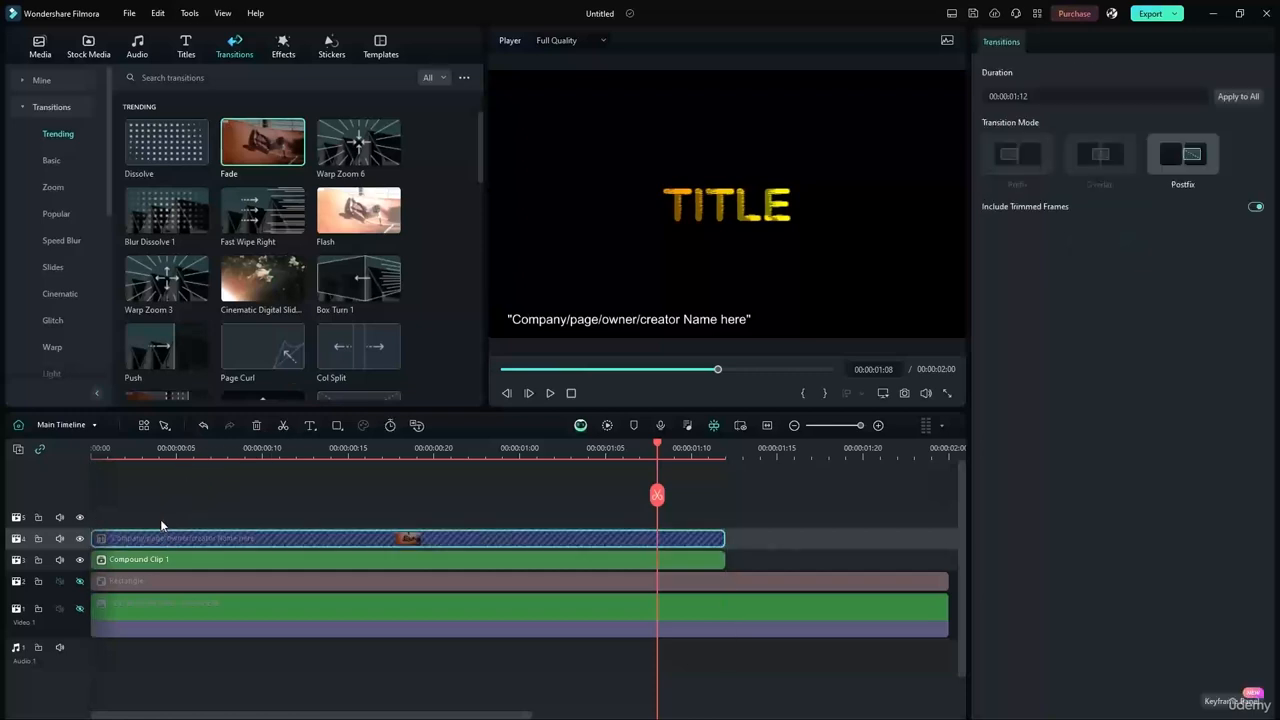
click(1018, 96)
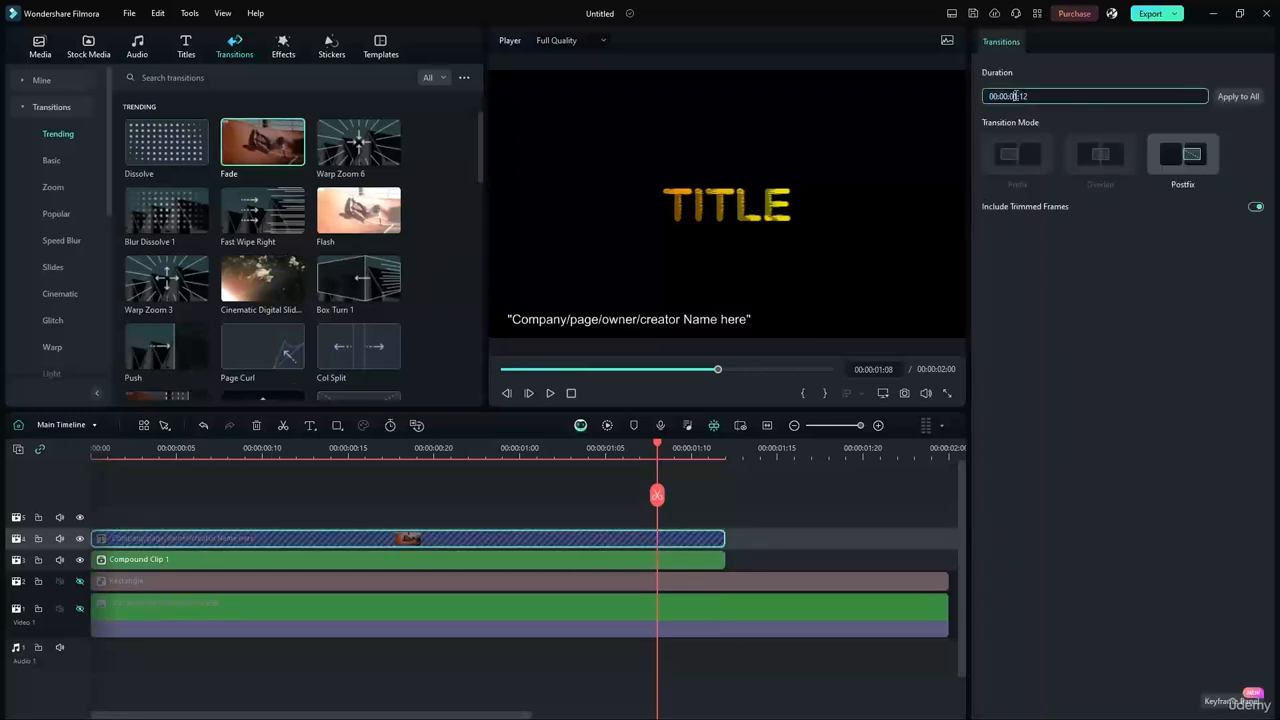
text(0)
click(1230, 96)
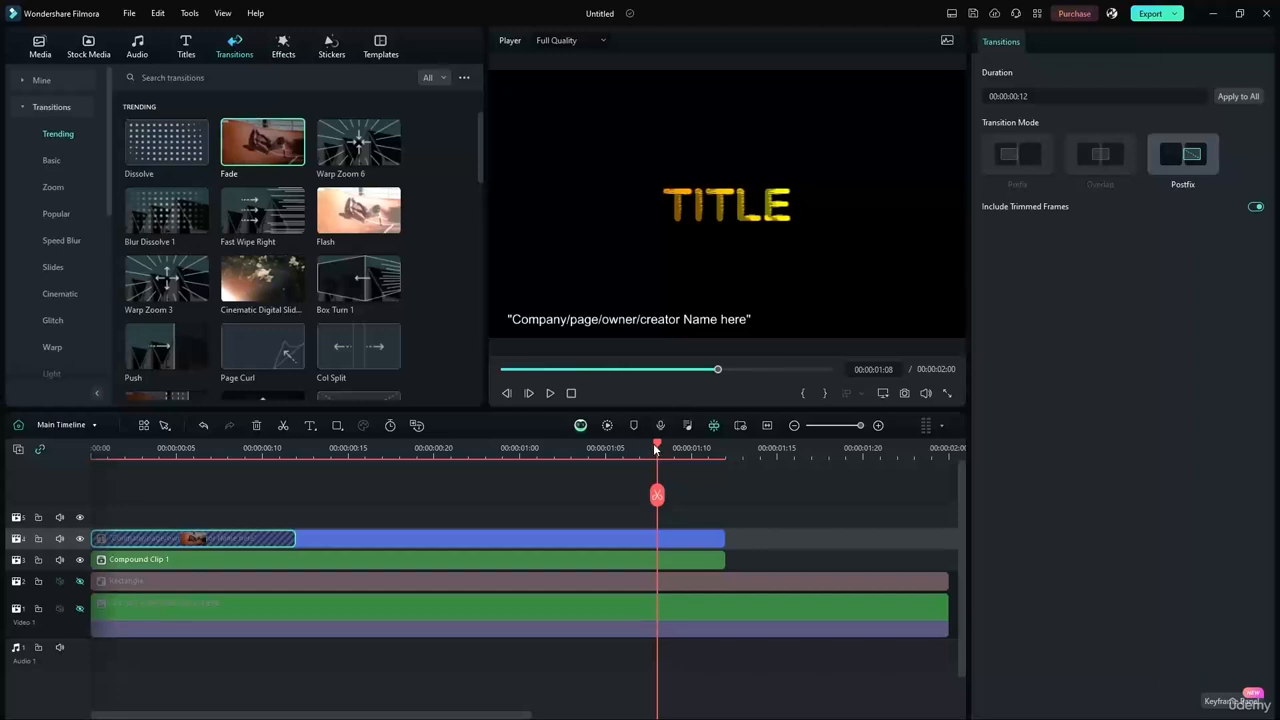
Play the timeline from the start to check the company name's fade, and park the playhead at 00:00:00:14.
drag(655, 444, 62, 453)
click(548, 392)
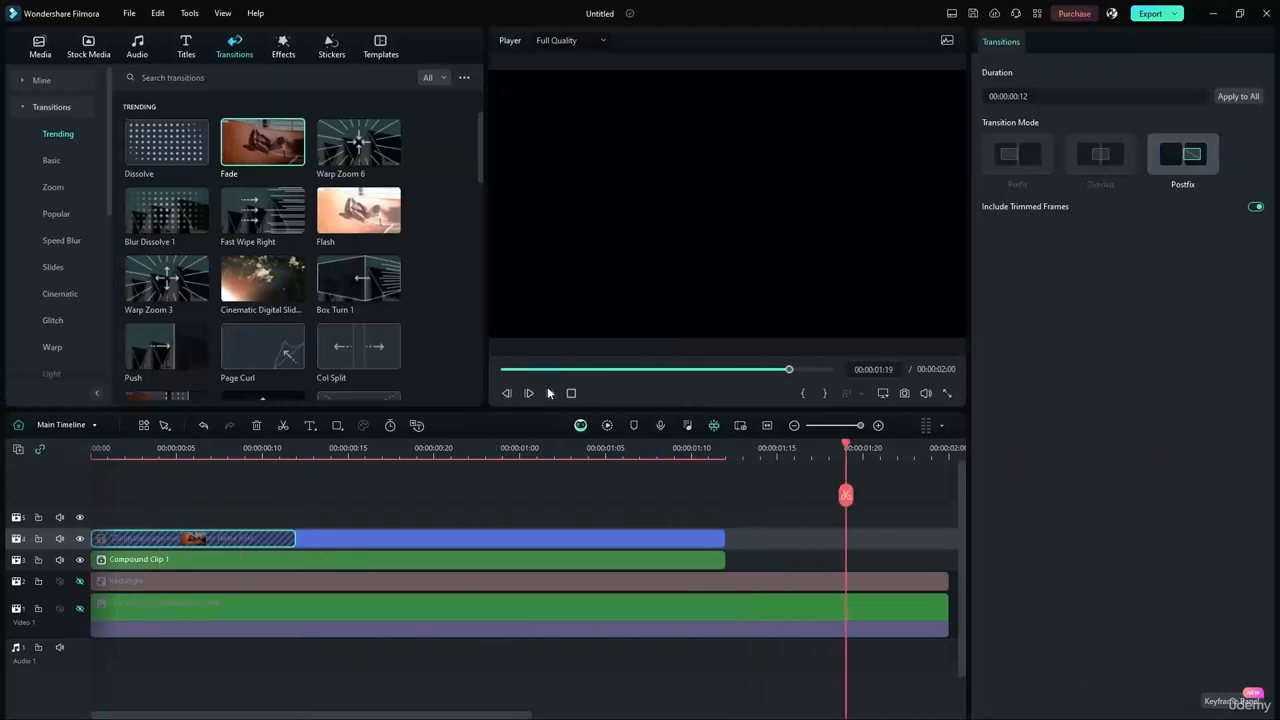
drag(850, 449, 330, 438)
Show the background track and insert the Cherry Blossom stock video at the start of Video 1.
click(310, 602)
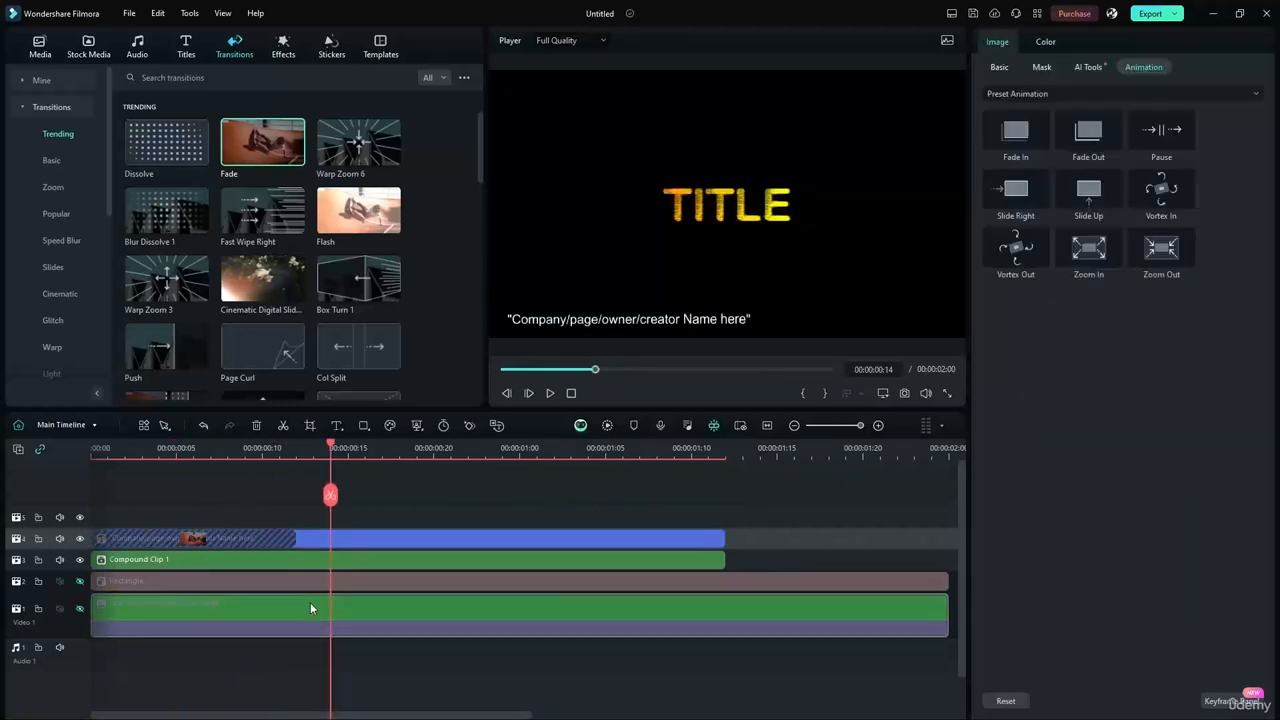
click(79, 608)
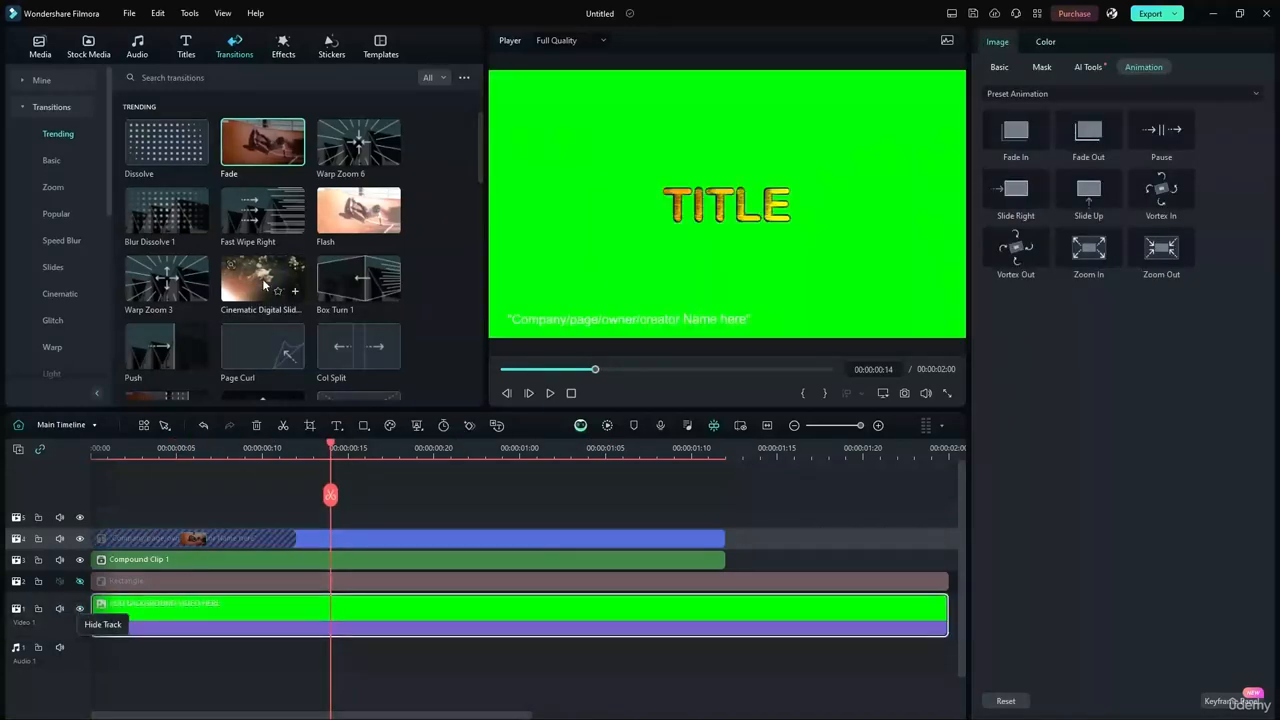
click(87, 44)
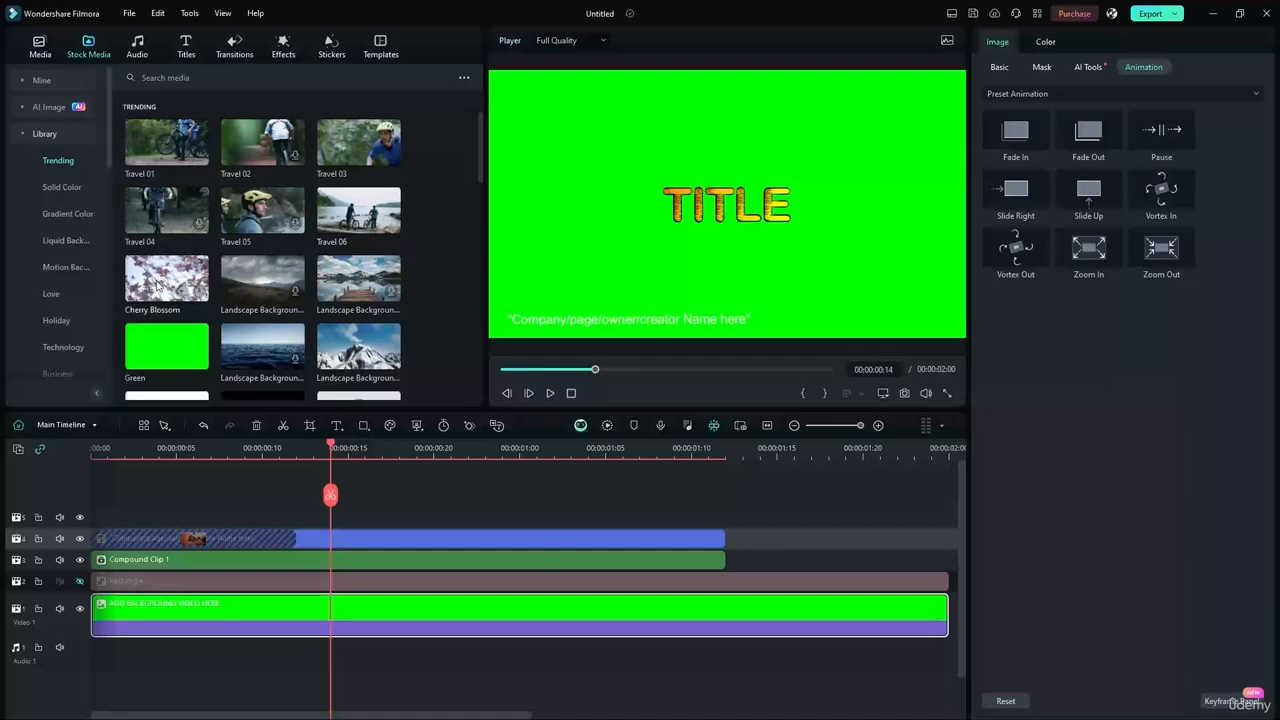
drag(163, 284, 100, 618)
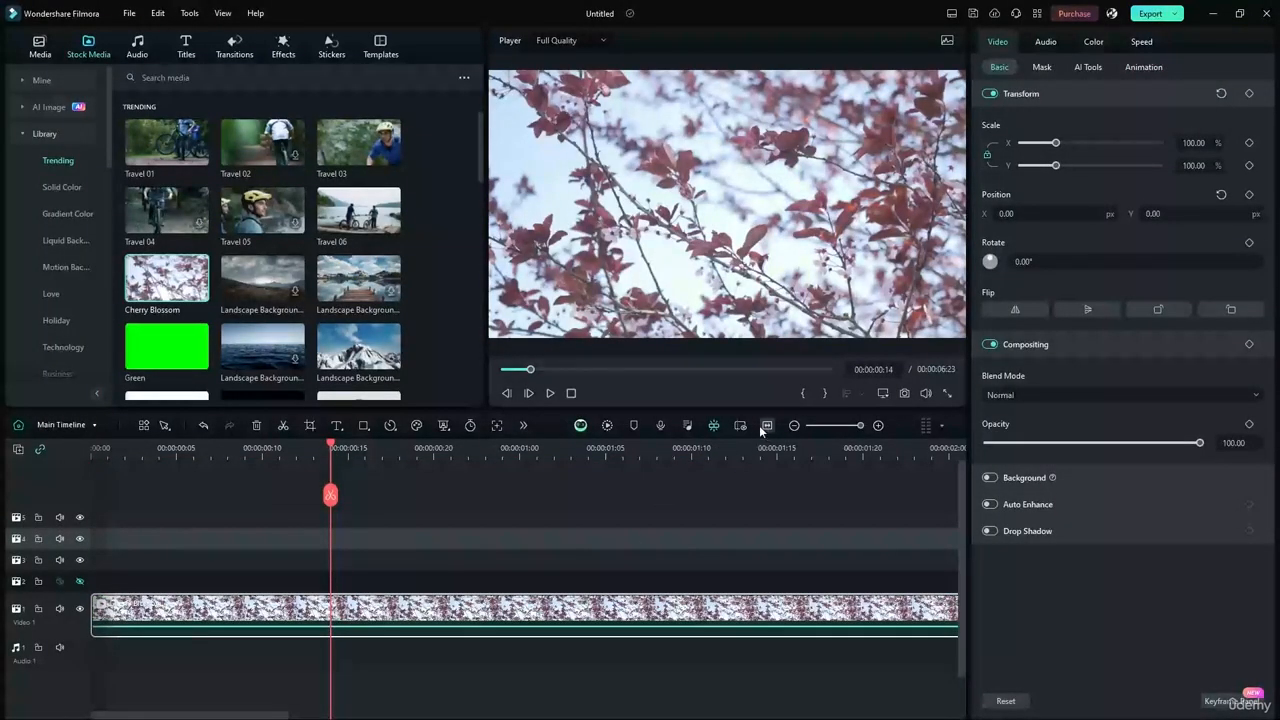
Move the Cherry Blossom clip behind the green placeholder and delete the gap between the two clips.
click(760, 426)
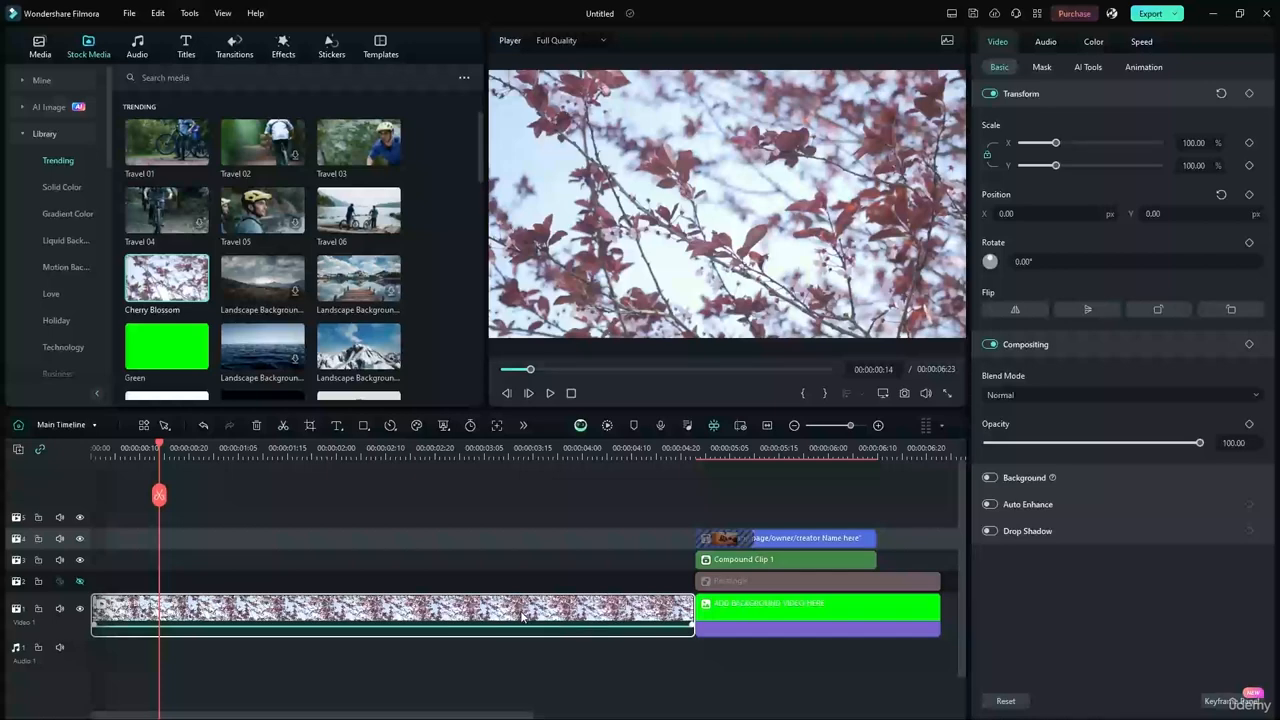
drag(521, 617, 752, 628)
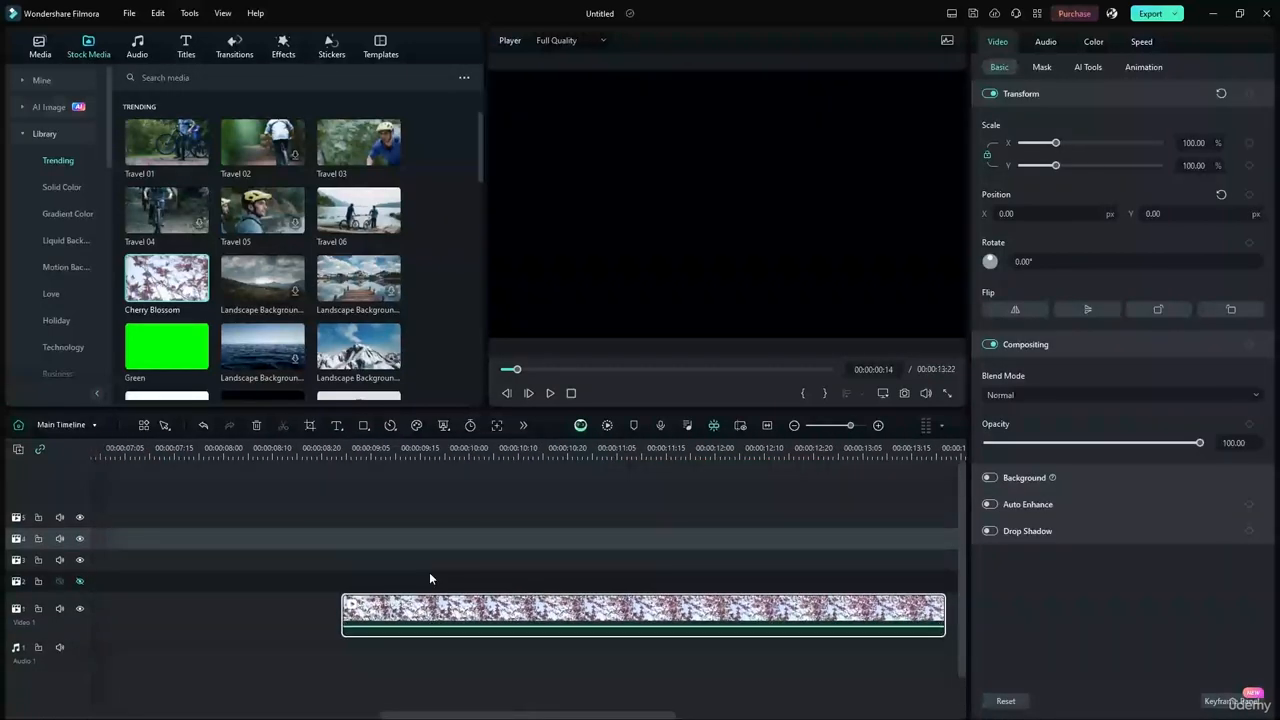
click(328, 600)
key(Delete)
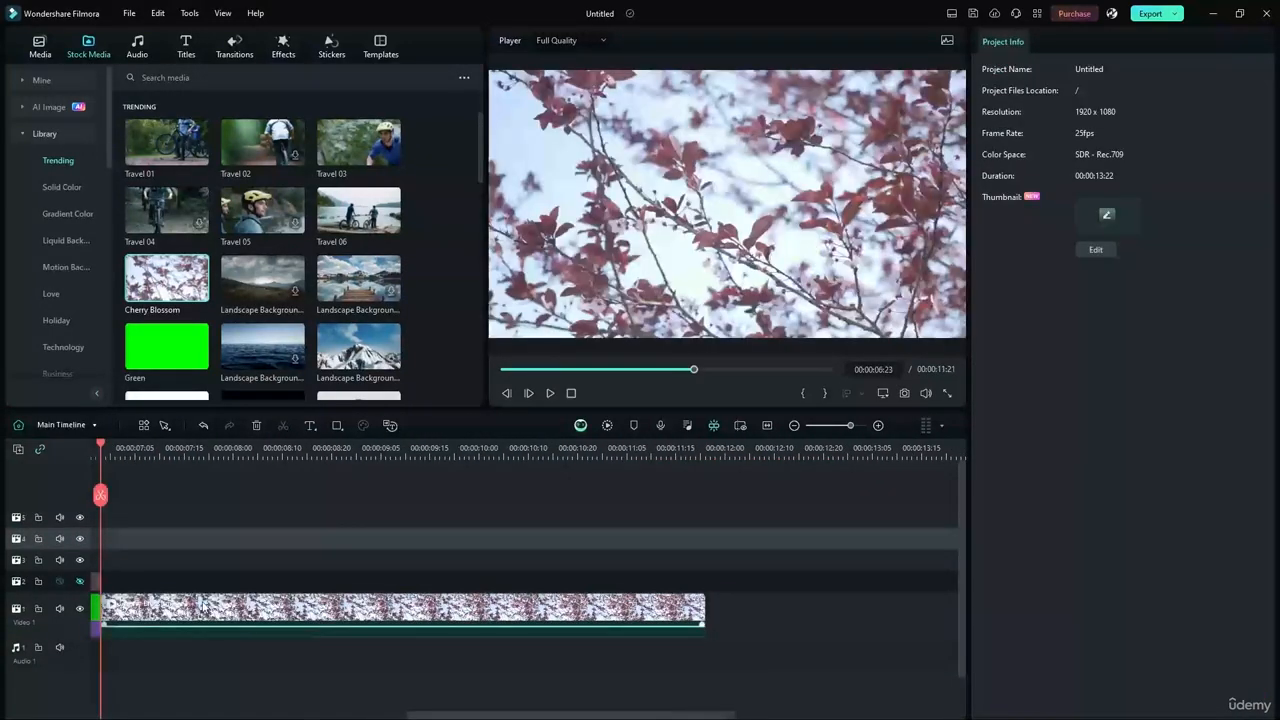
click(745, 426)
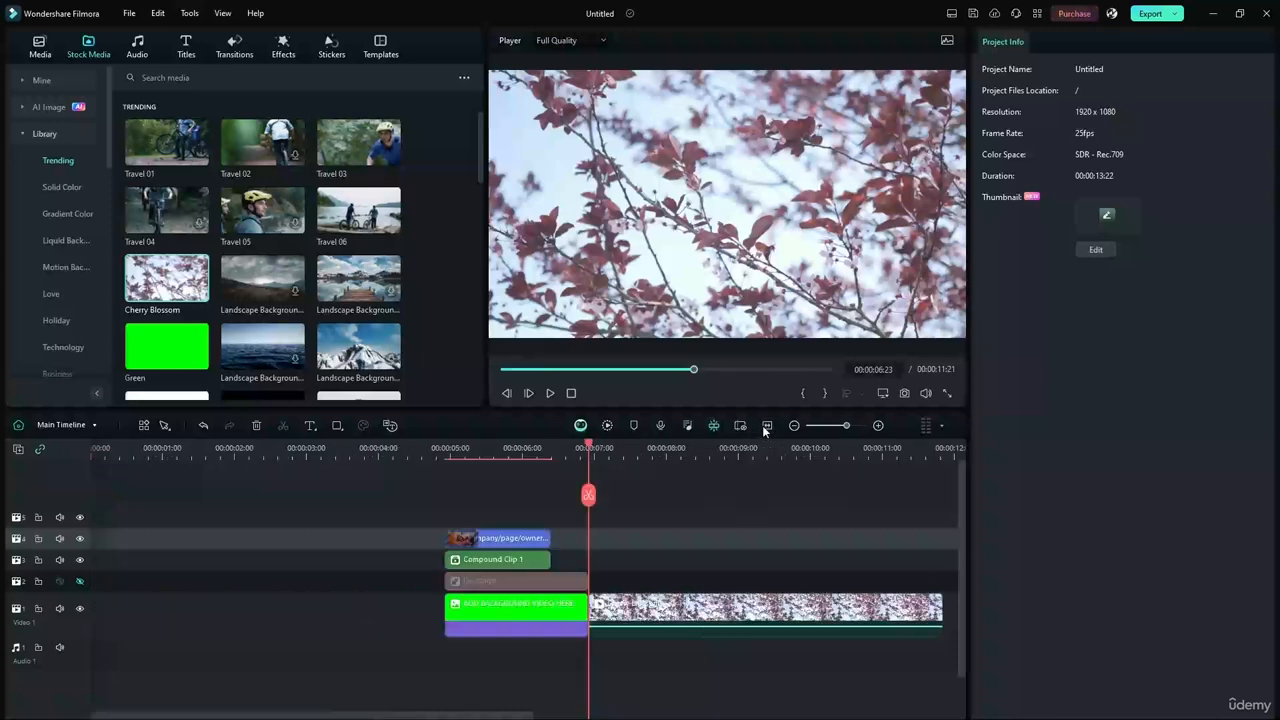
Delete the empty gaps at the start of the background, rectangle, compound clip and company name tracks.
click(366, 608)
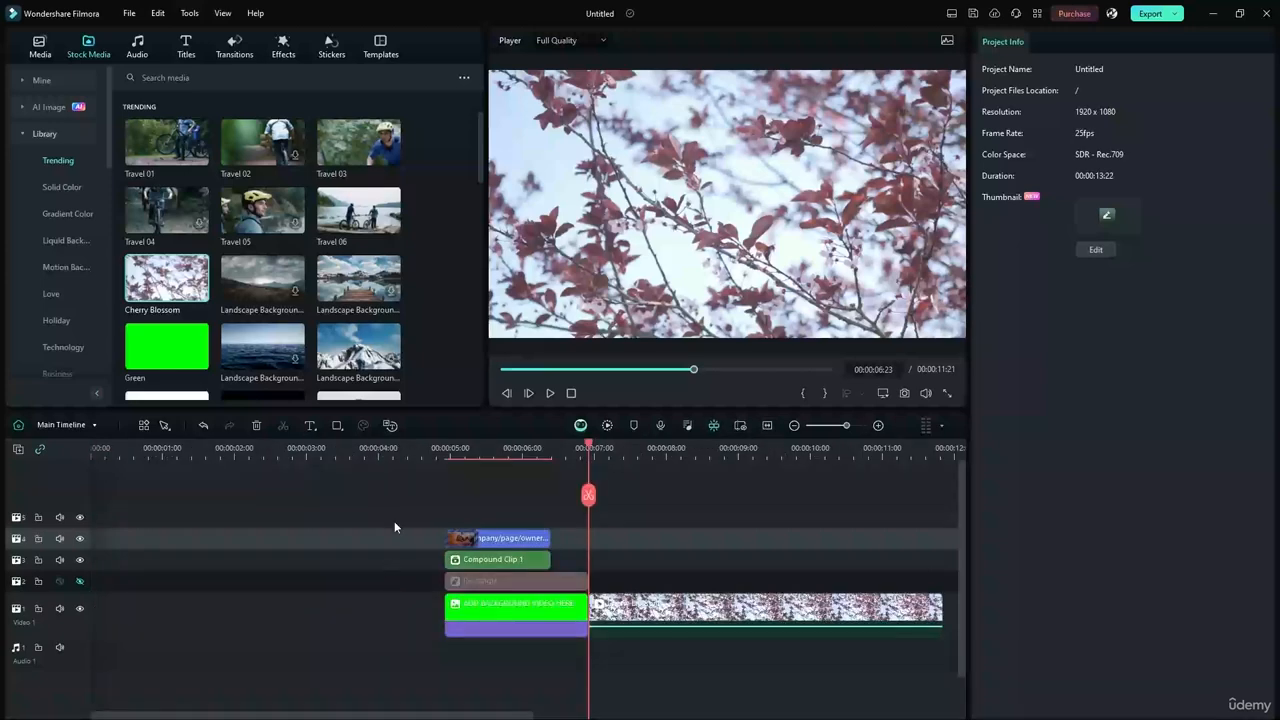
key(Delete)
click(437, 583)
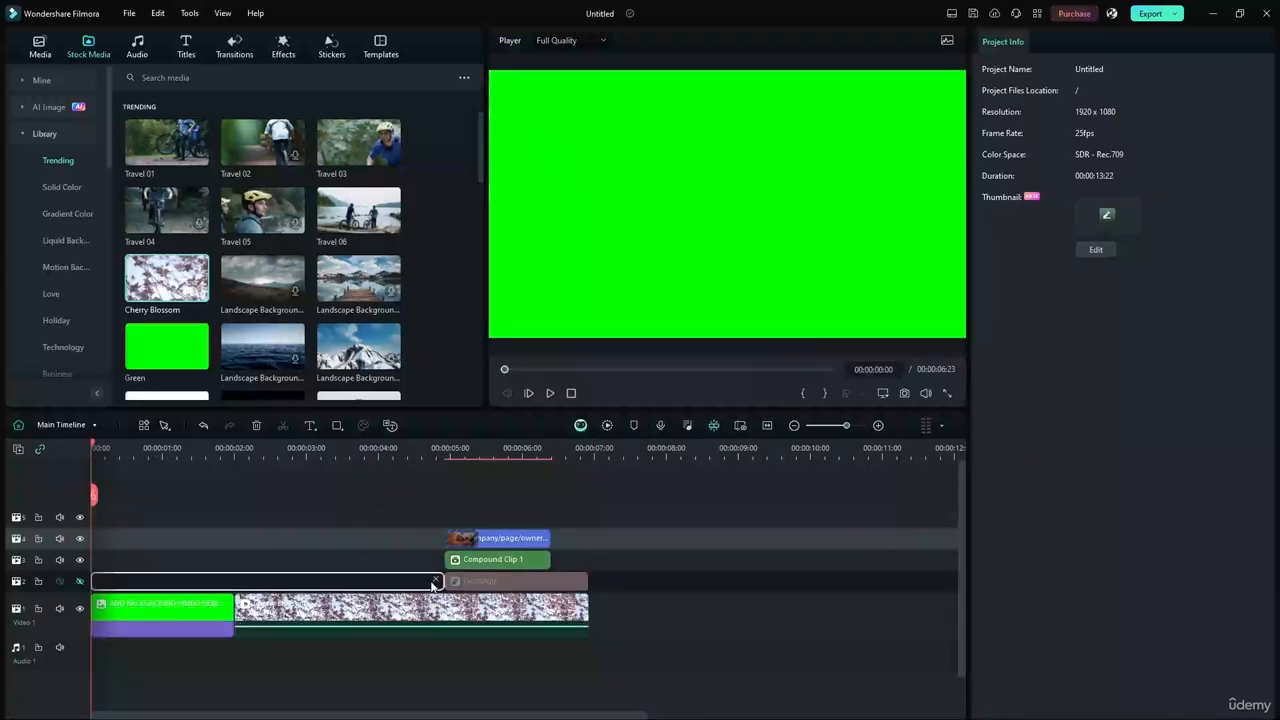
key(Delete)
click(431, 560)
key(Delete)
click(431, 542)
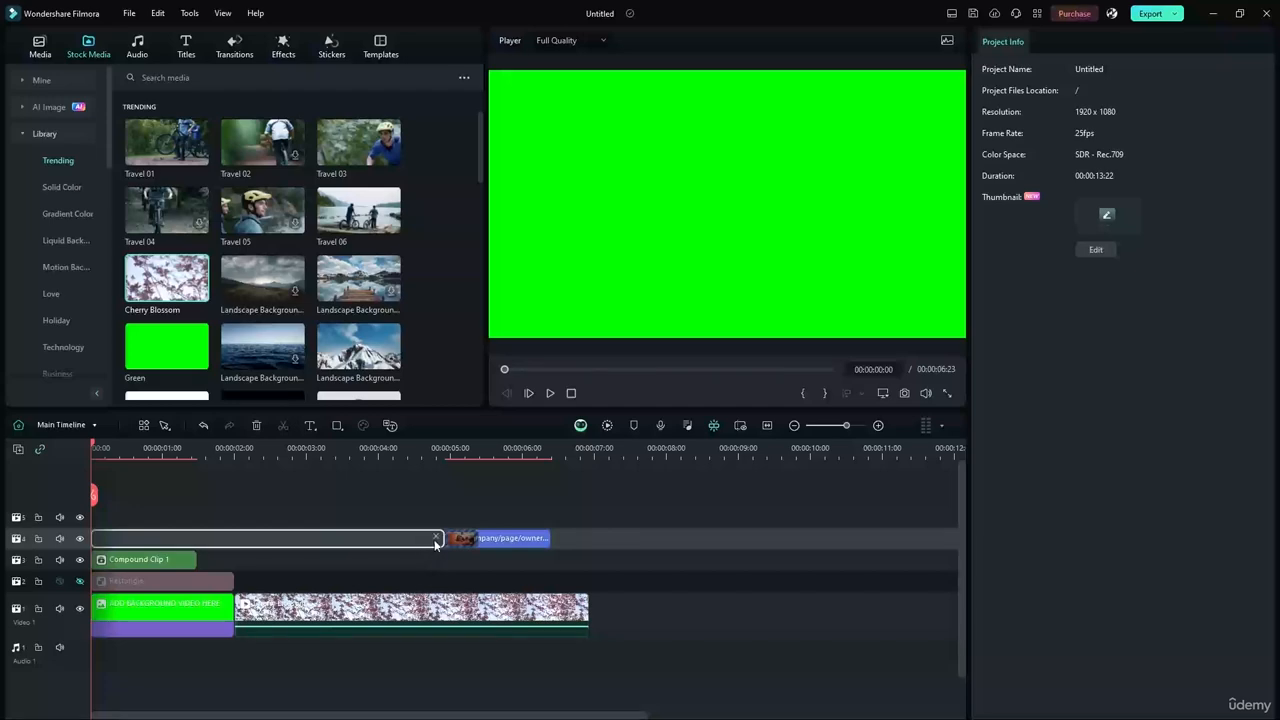
key(Delete)
Delete the green placeholder from Video 1 and trim the Cherry Blossom clip to 2 seconds, matching the rectangle.
click(216, 622)
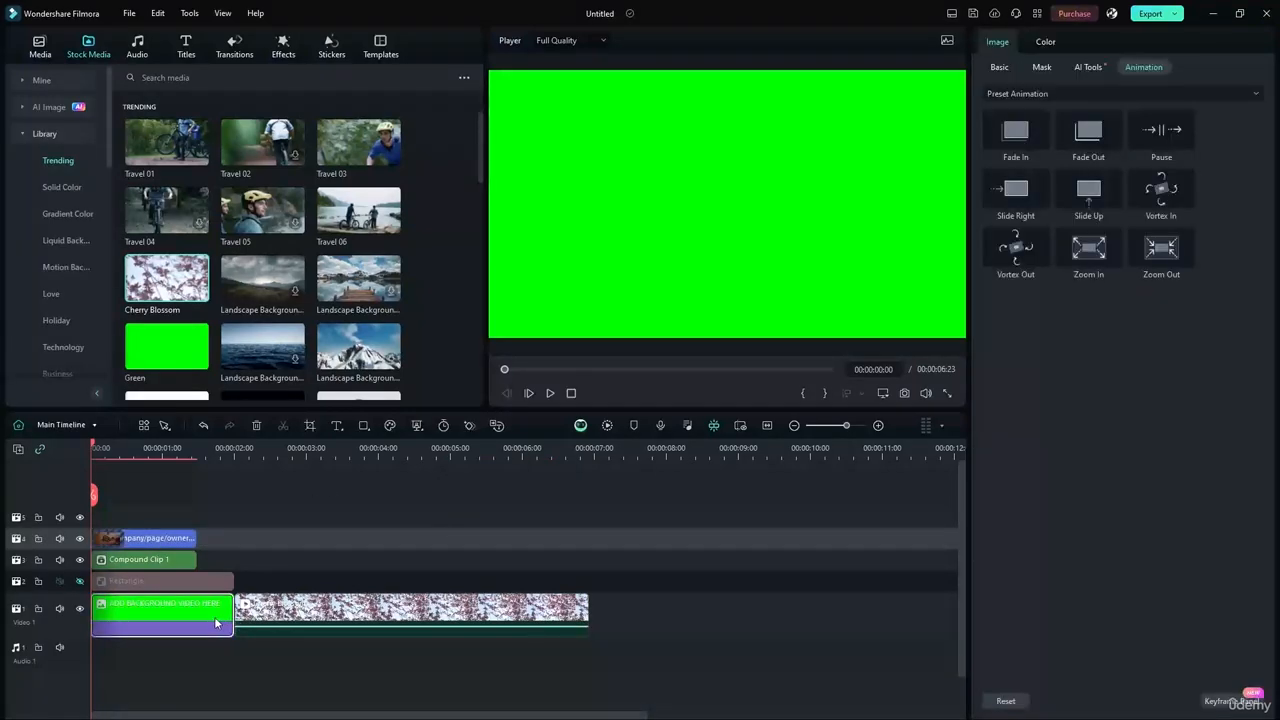
key(Delete)
drag(441, 607, 234, 610)
Rename the Cherry Blossom clip as "ADD VIDEO BACKGROUND HERE".
right_click(165, 612)
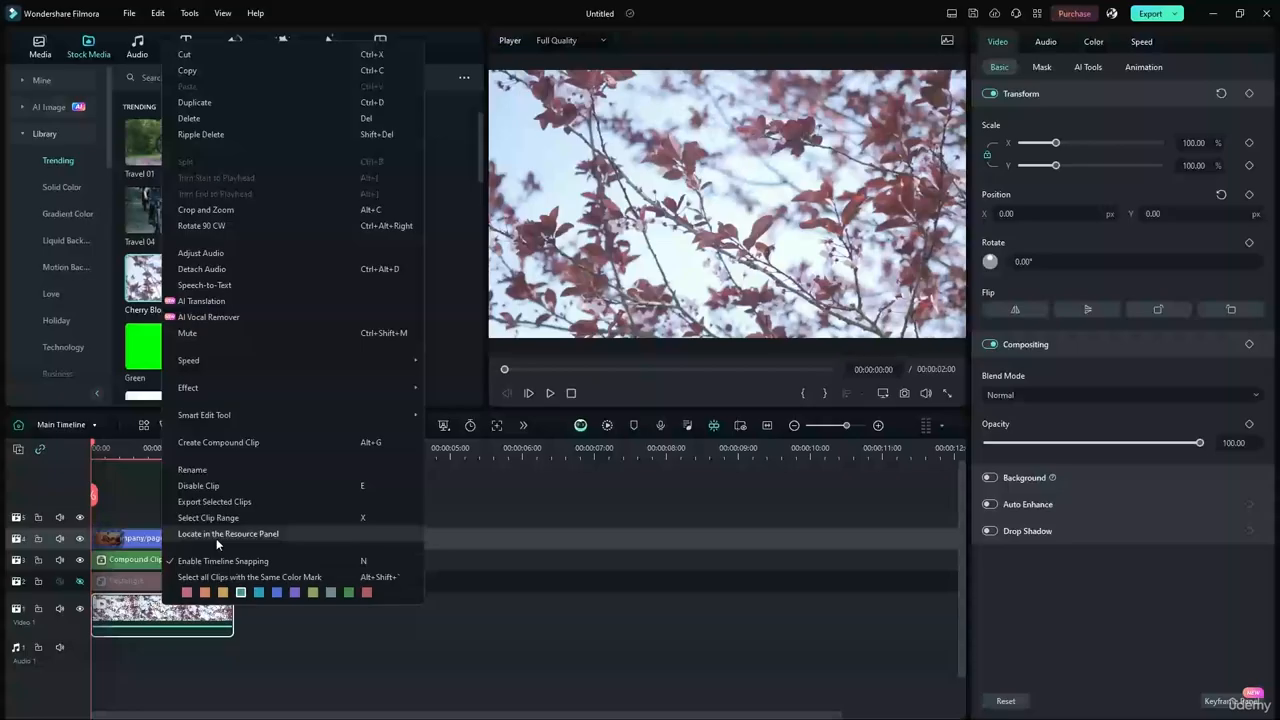
click(208, 470)
text(ADD VIDEO BACKGROUND HERE)
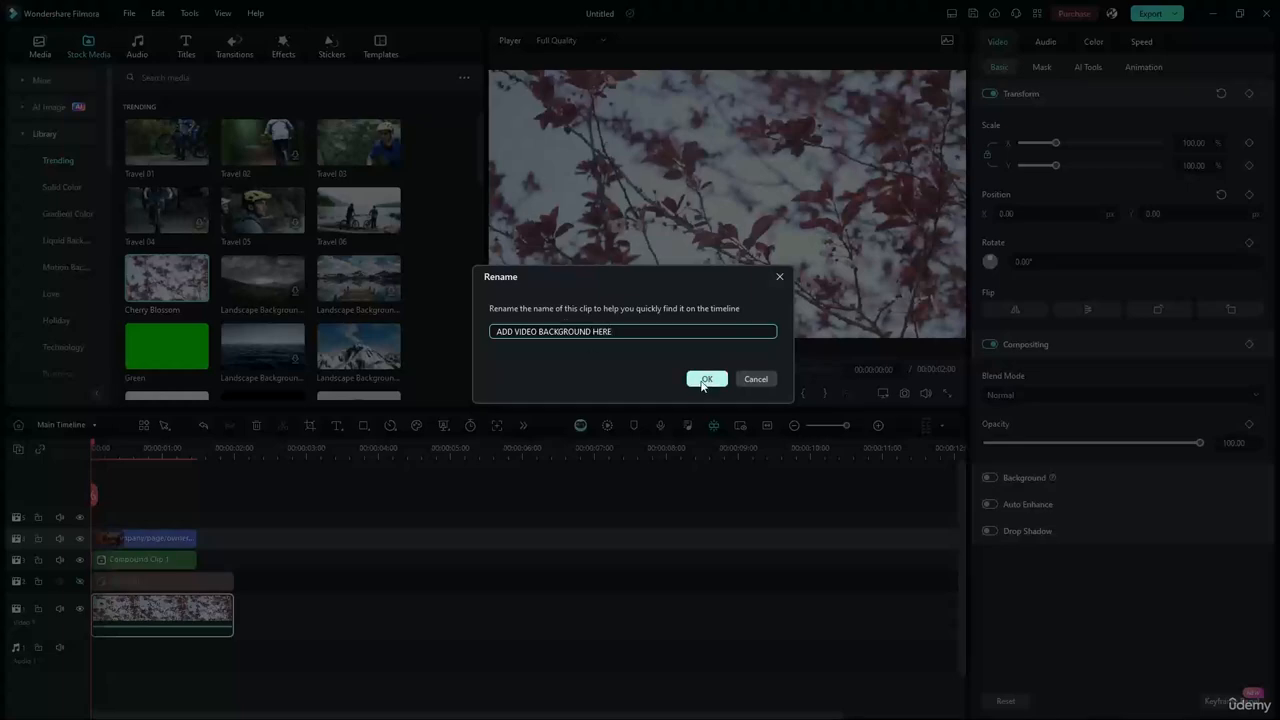
click(705, 380)
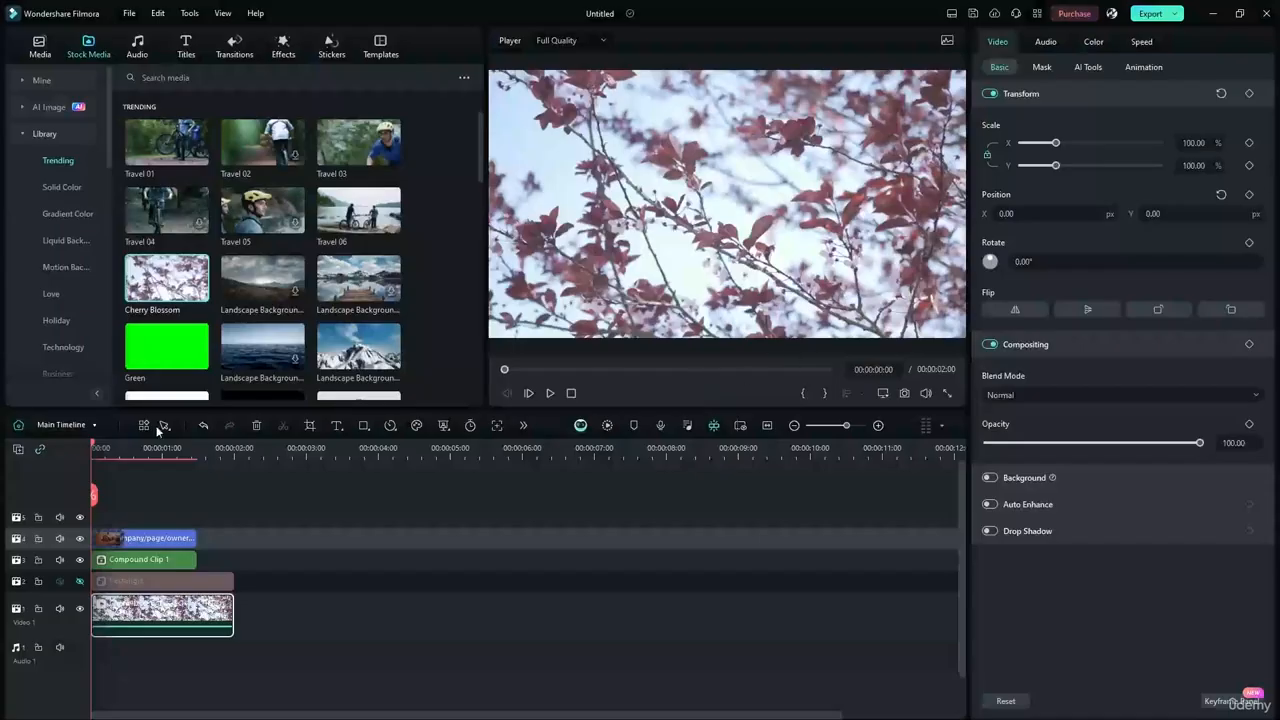
Play the titles over the new background, and inspect the company name's transition, the compound clip and the rectangle.
click(548, 393)
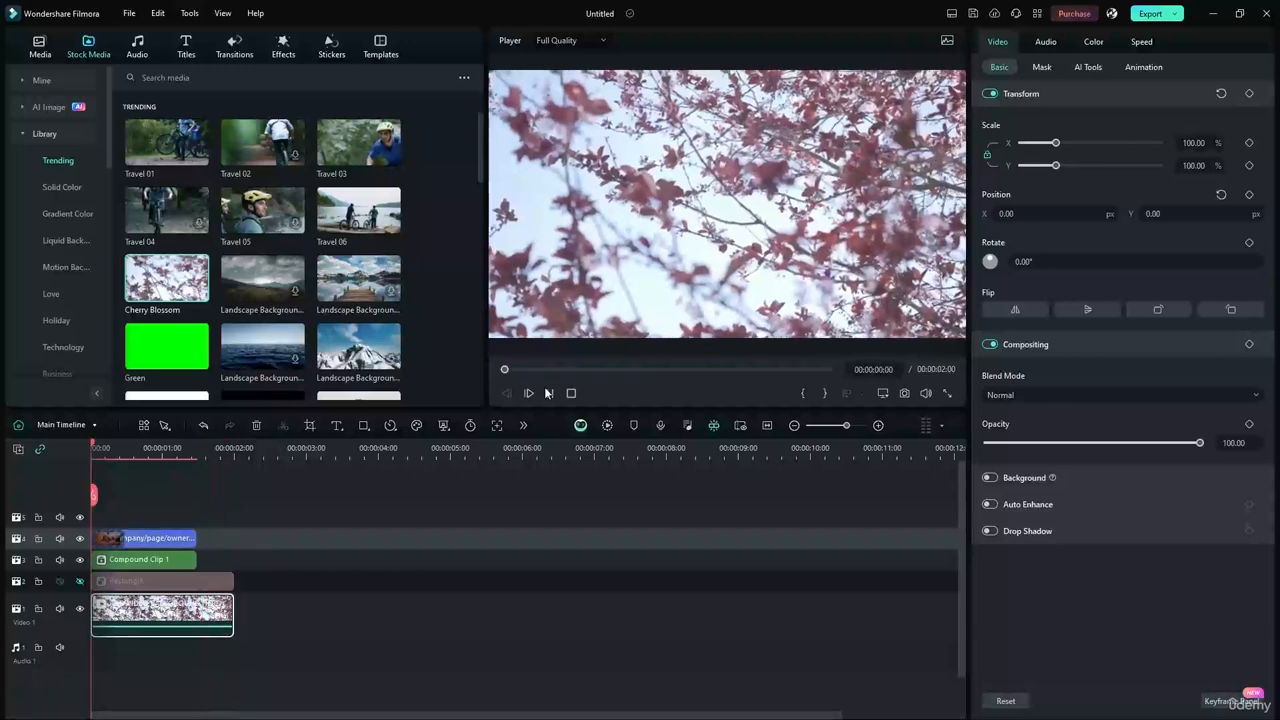
click(548, 393)
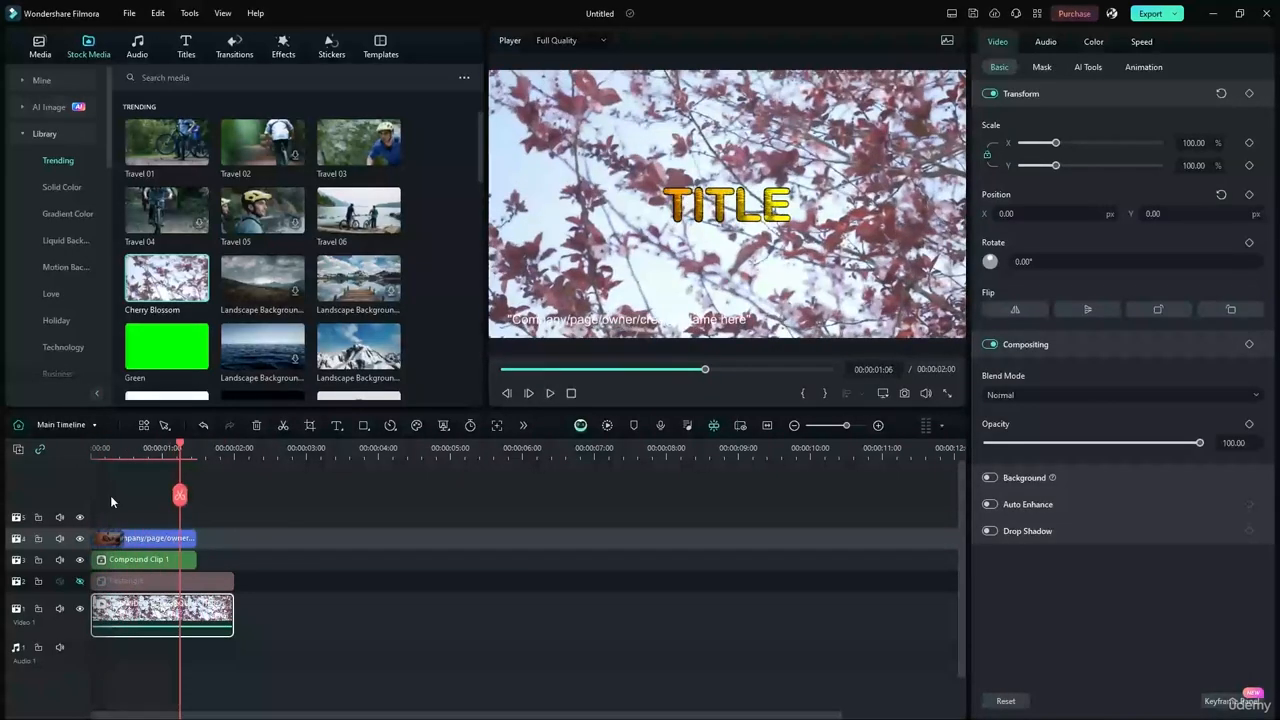
click(100, 538)
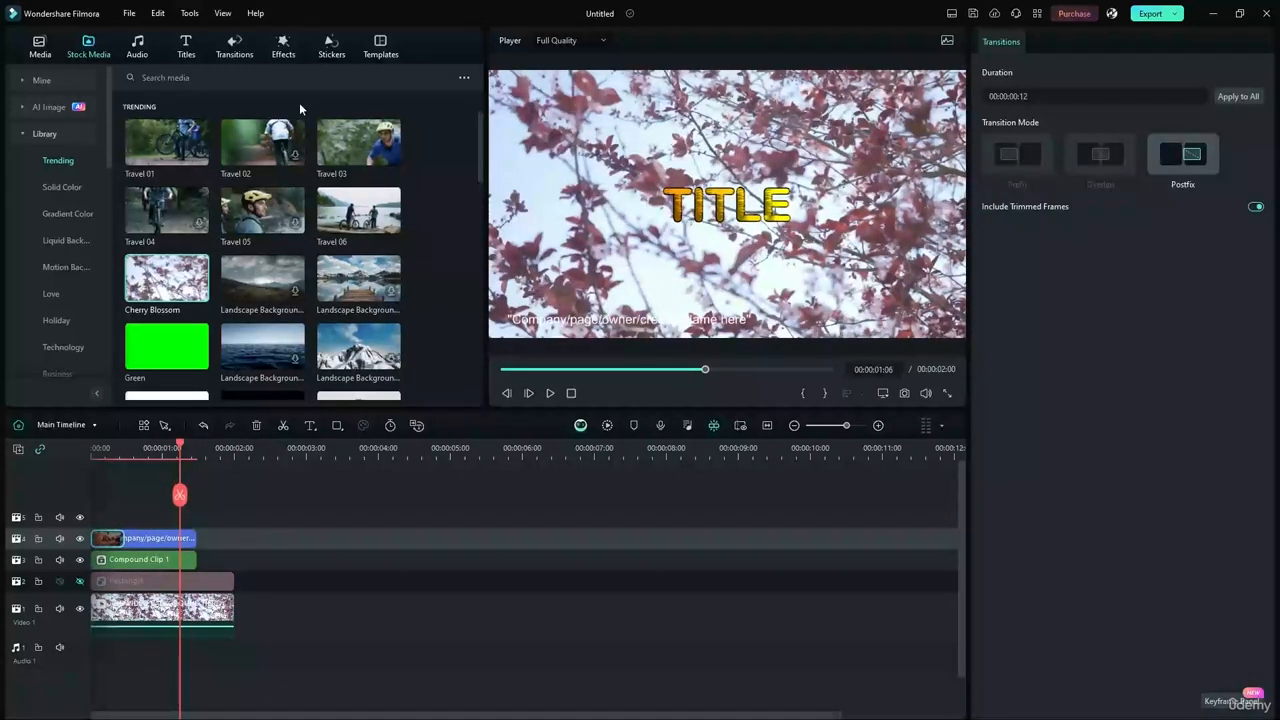
click(281, 45)
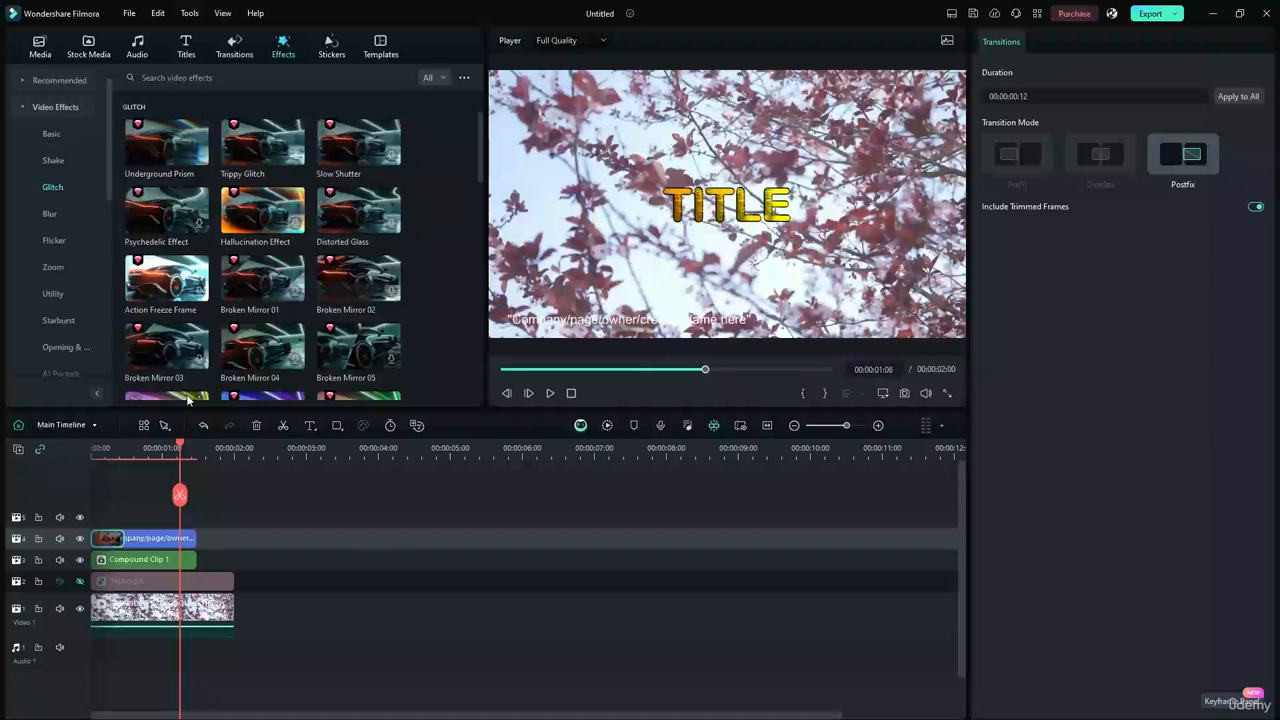
click(145, 560)
click(147, 582)
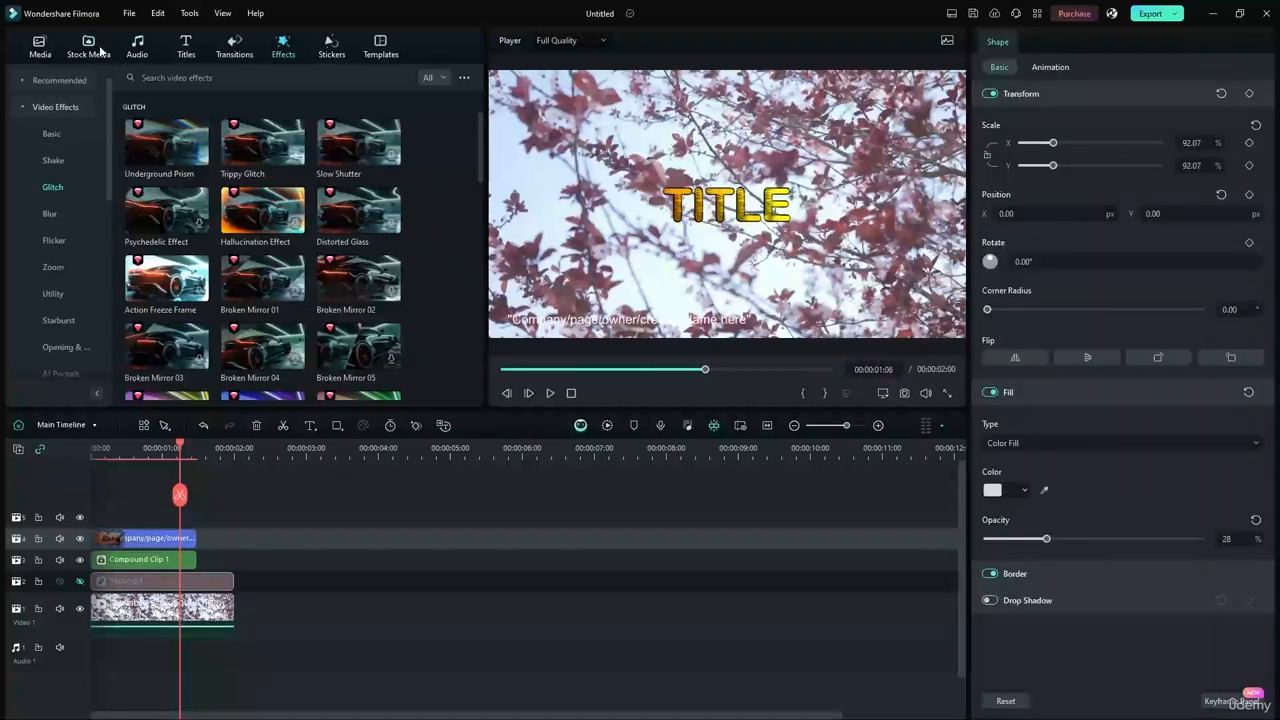
Try to add a Fade transition to Compound Clip 1, inspect its inner TITLE layer, and return to the main timeline.
click(234, 43)
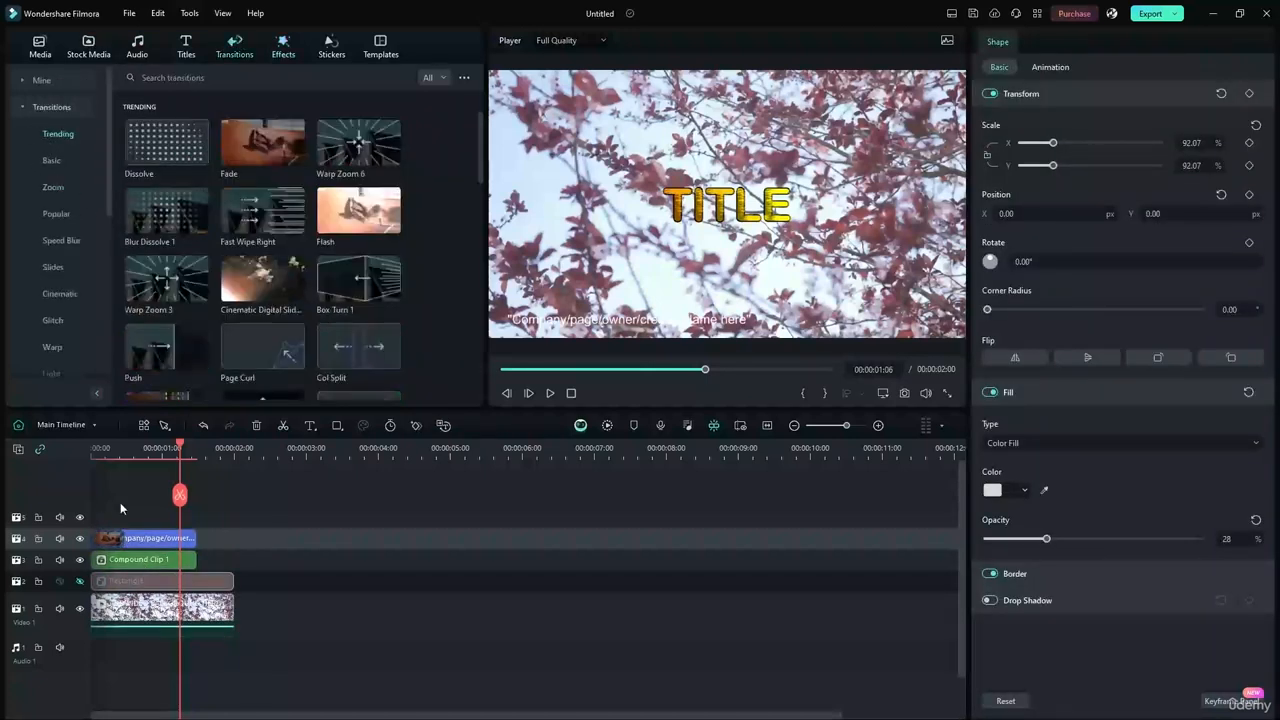
drag(292, 128, 132, 546)
double_click(132, 559)
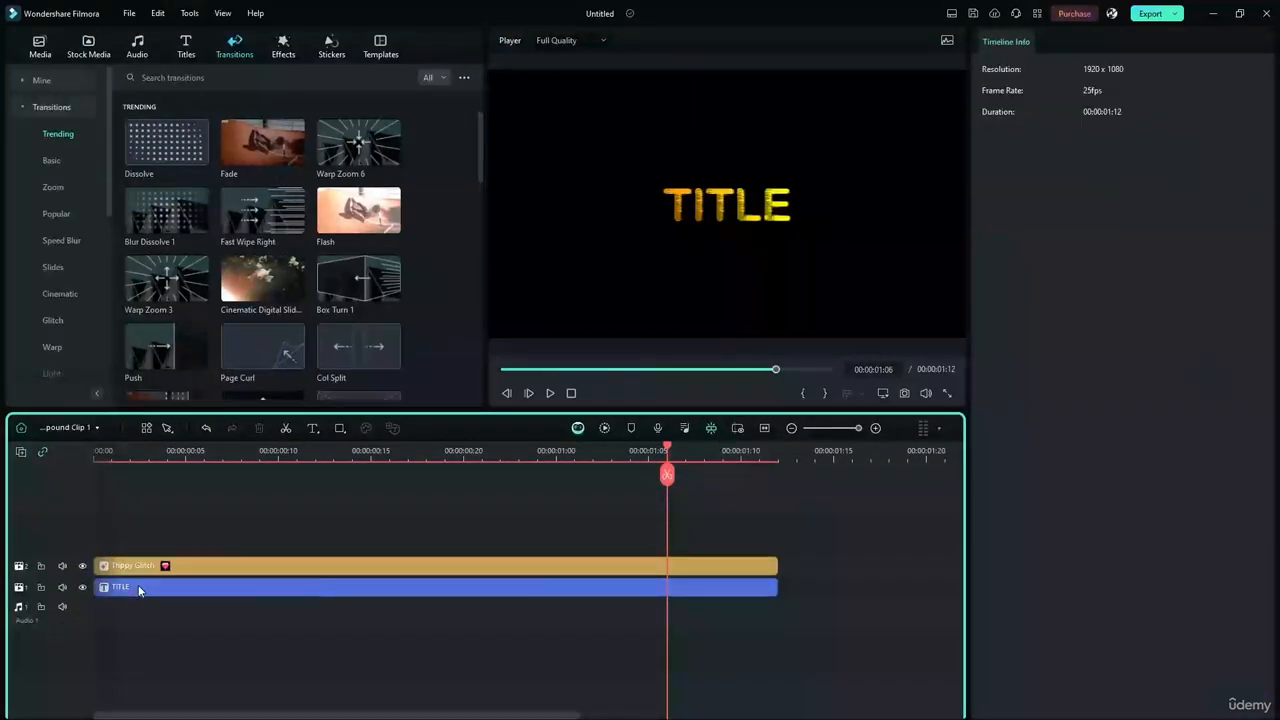
click(72, 450)
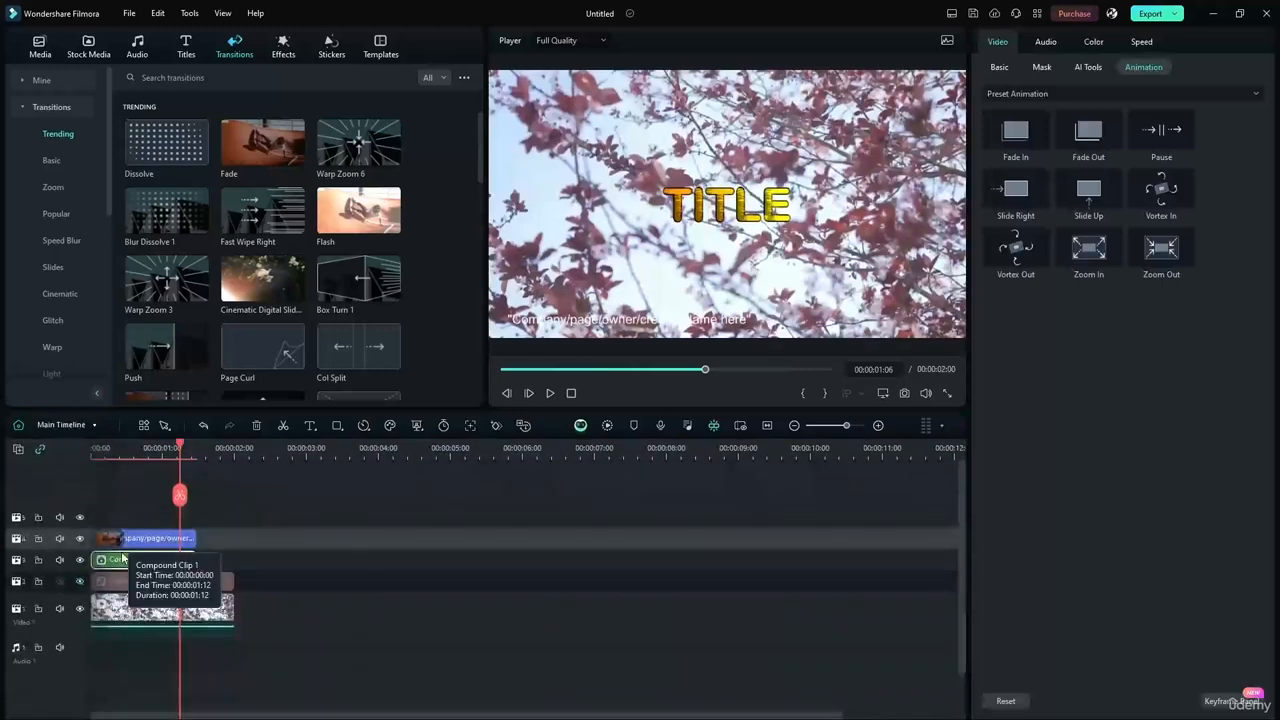
Remove the Fade transition from the start of the company name title and select that title.
click(197, 504)
click(128, 581)
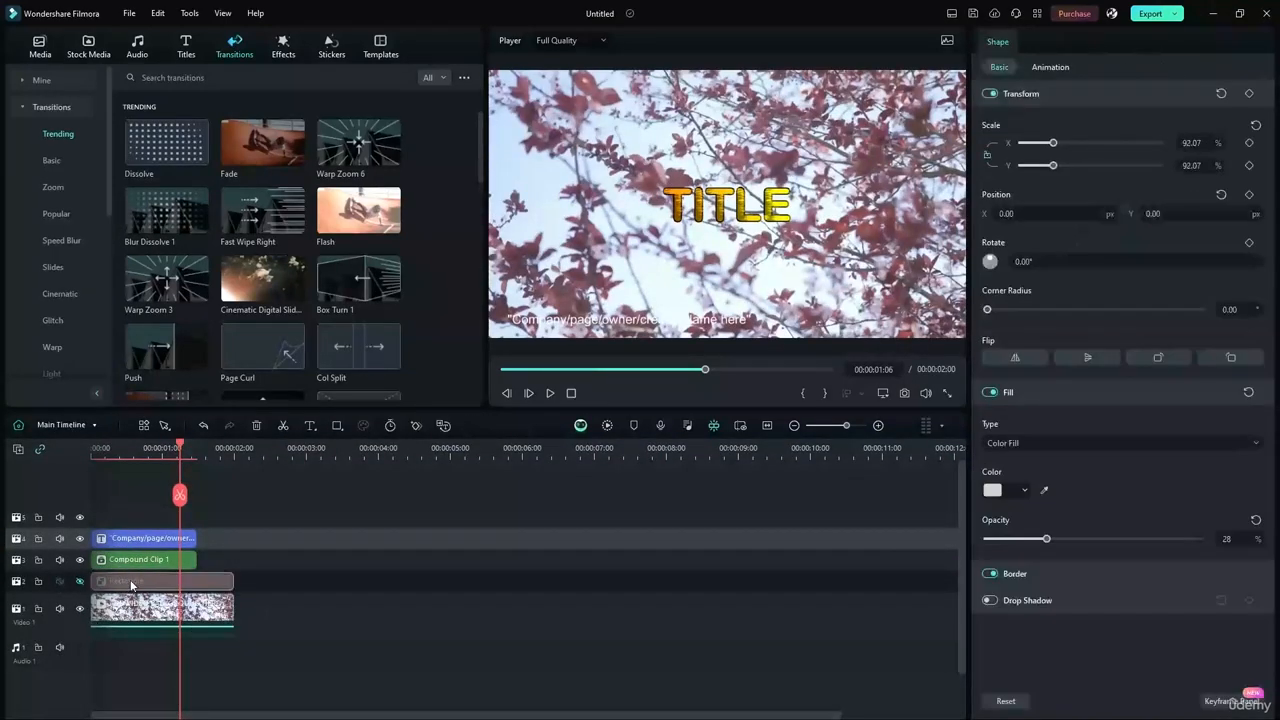
click(130, 538)
Search the effects library for "fade" and preview the Shadow A and Fading Memory effects.
click(282, 45)
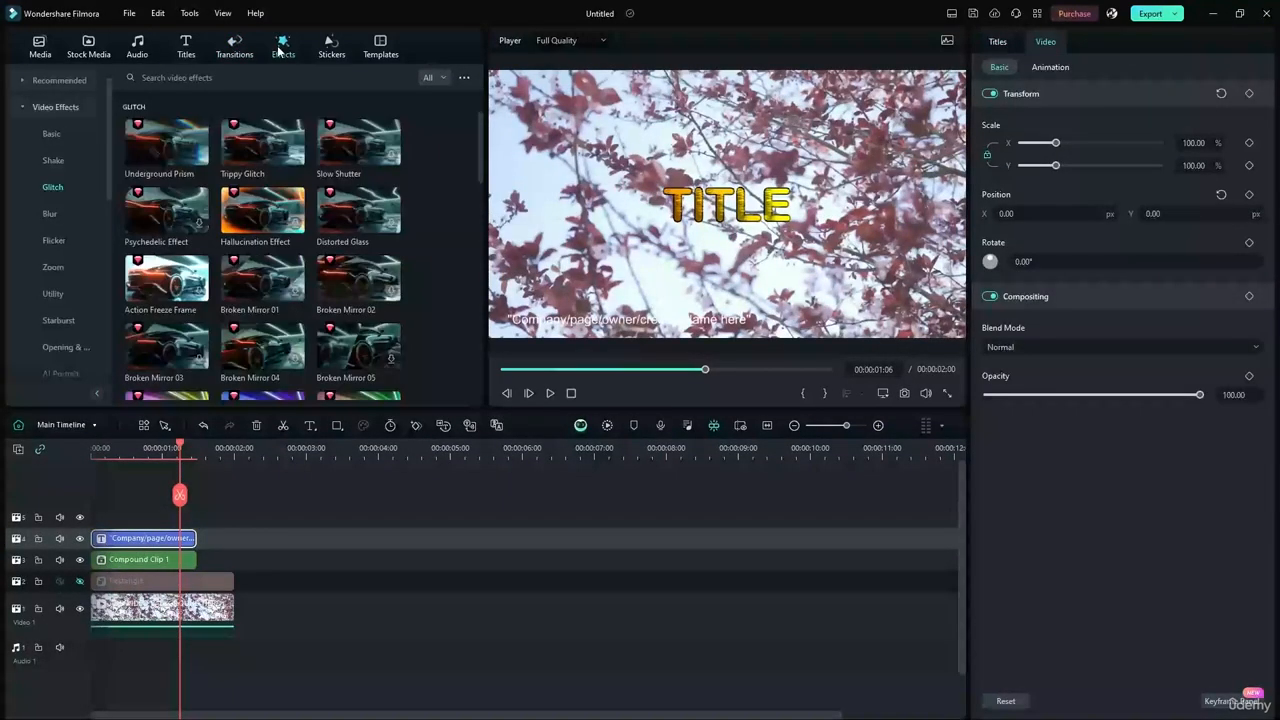
click(50, 136)
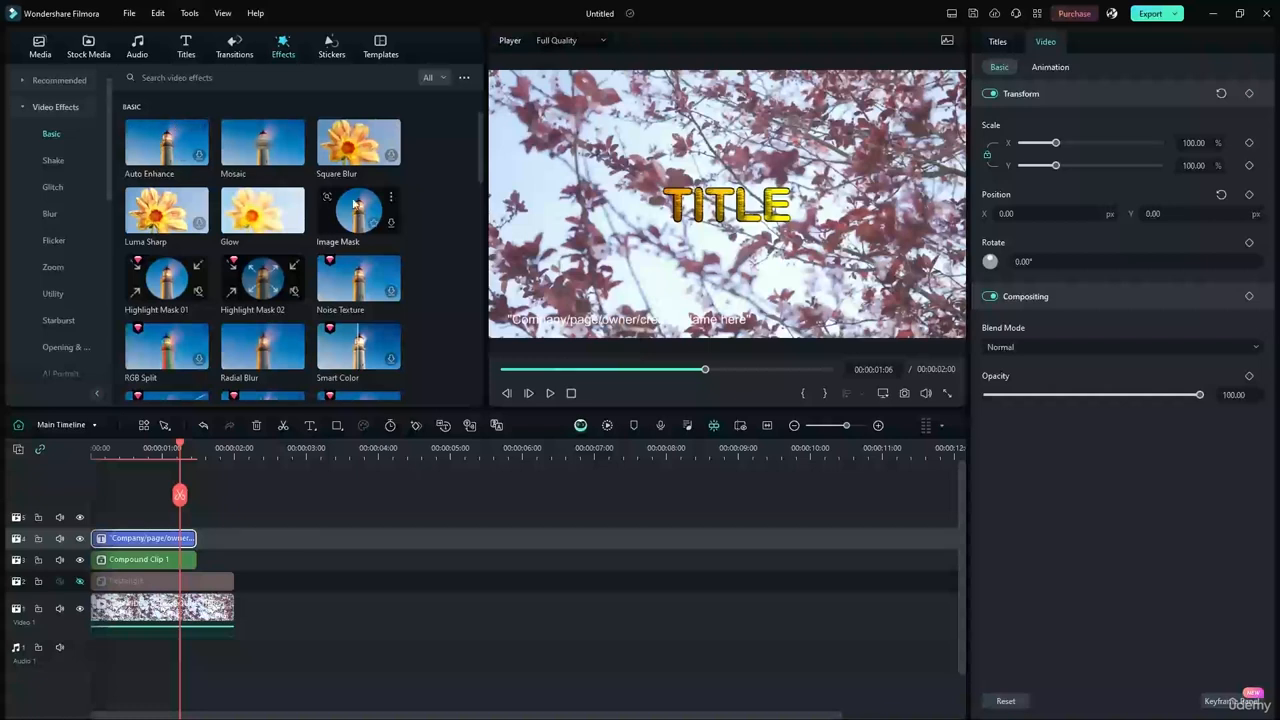
click(277, 75)
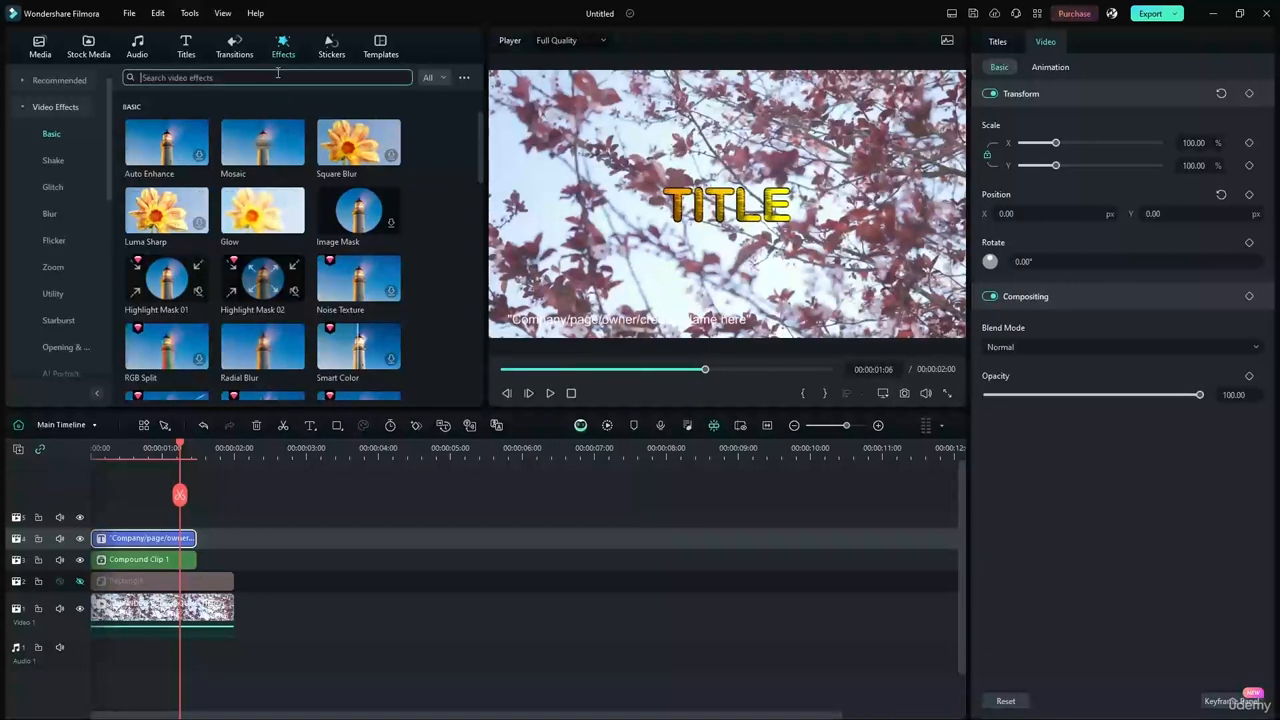
text(t)
key(Return)
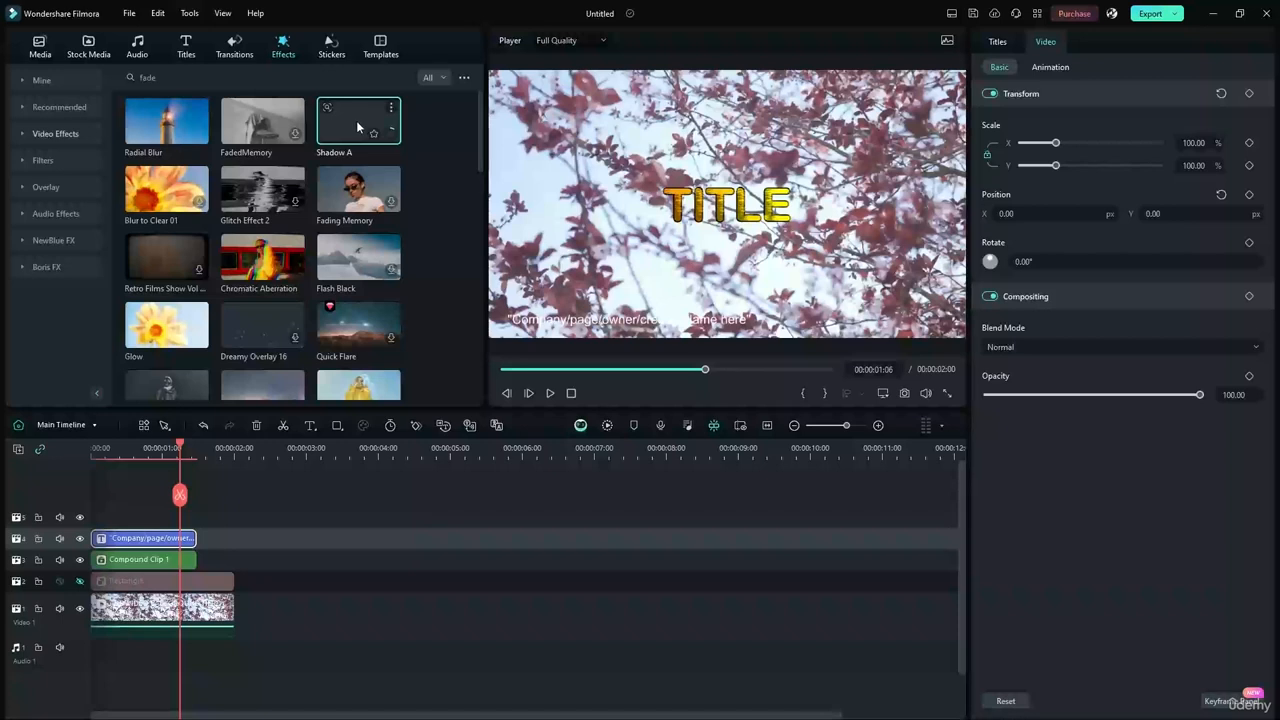
click(352, 123)
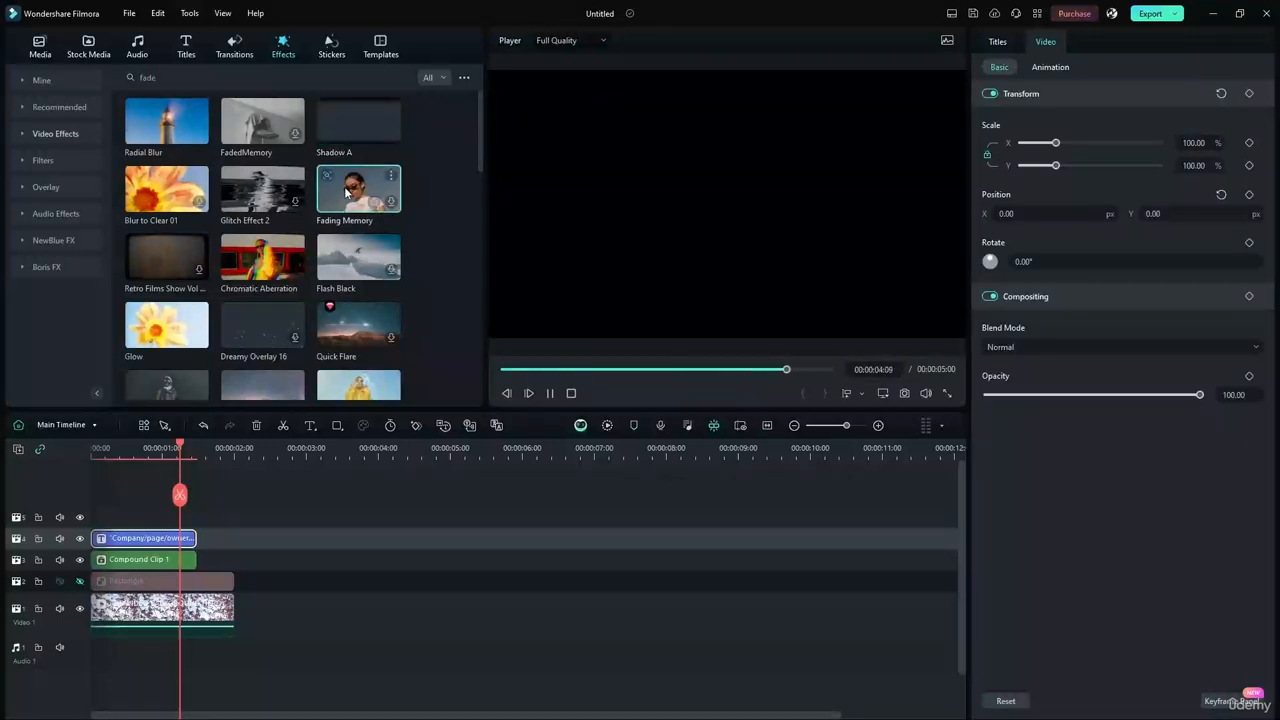
Compare text presets on the company name title and apply the orange-yellow one with a dark outline.
drag(184, 448, 10, 448)
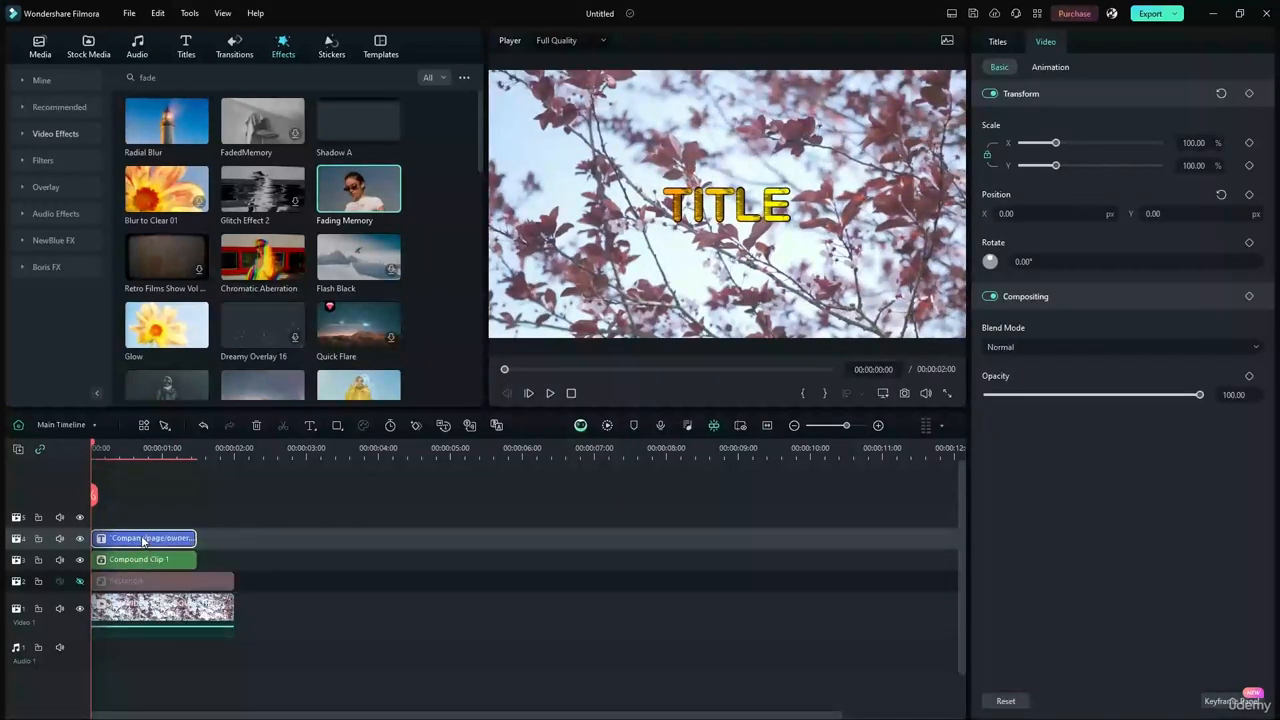
click(1000, 41)
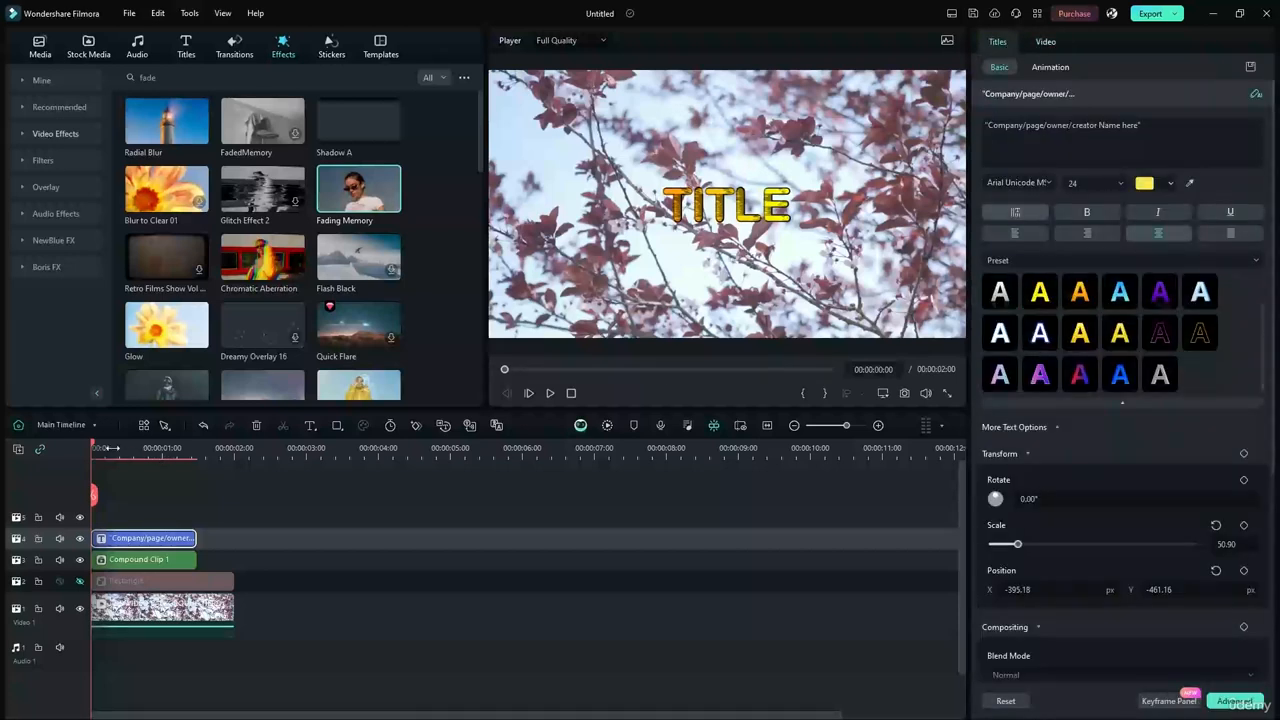
drag(92, 447, 123, 442)
click(1079, 376)
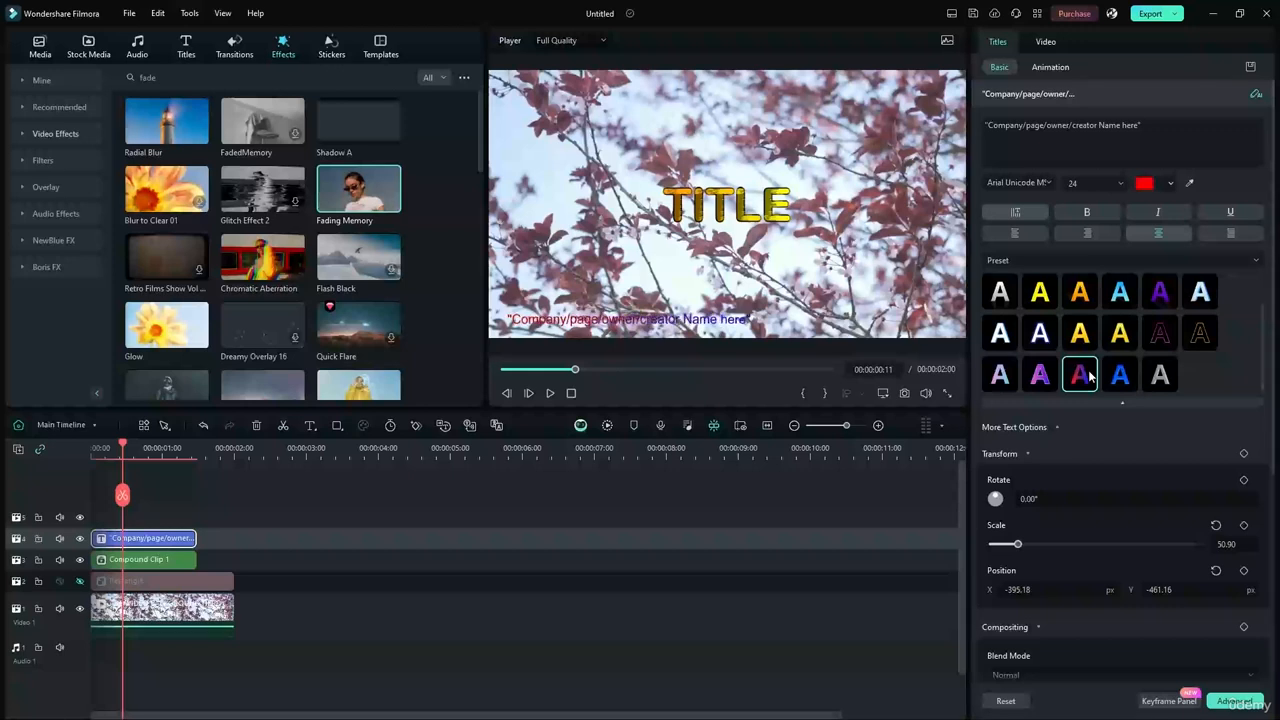
click(1120, 376)
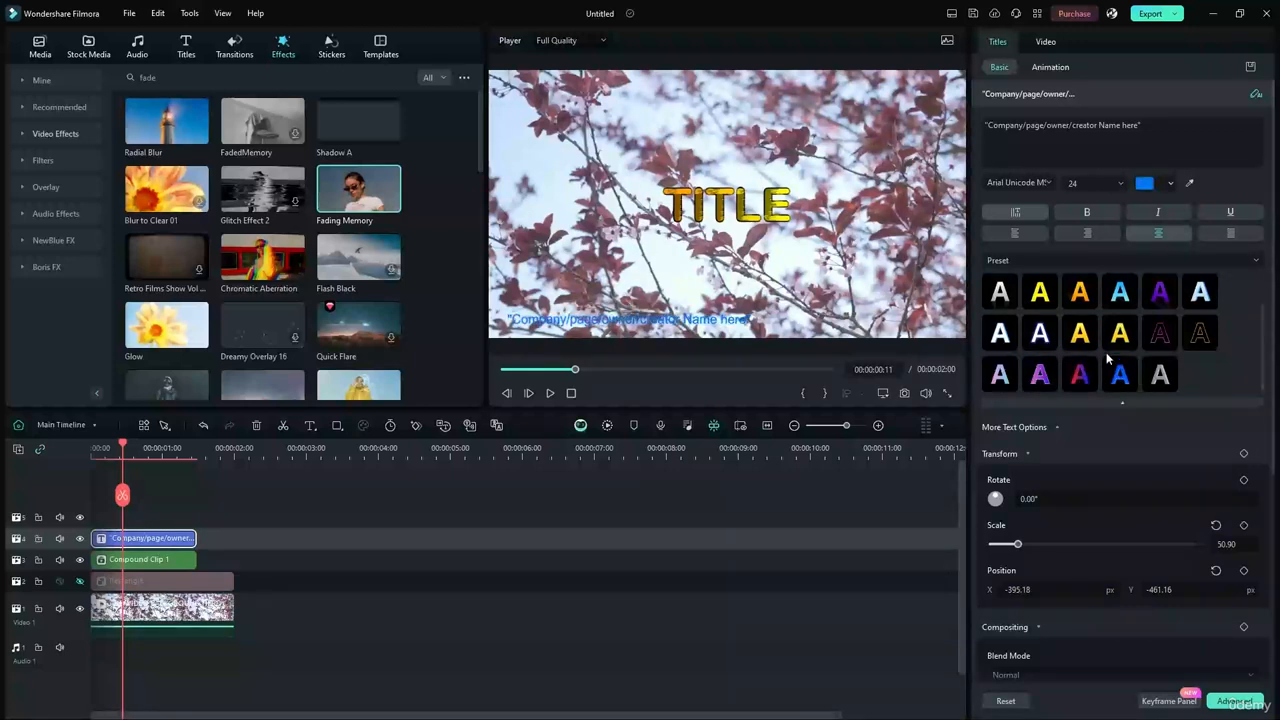
click(1118, 336)
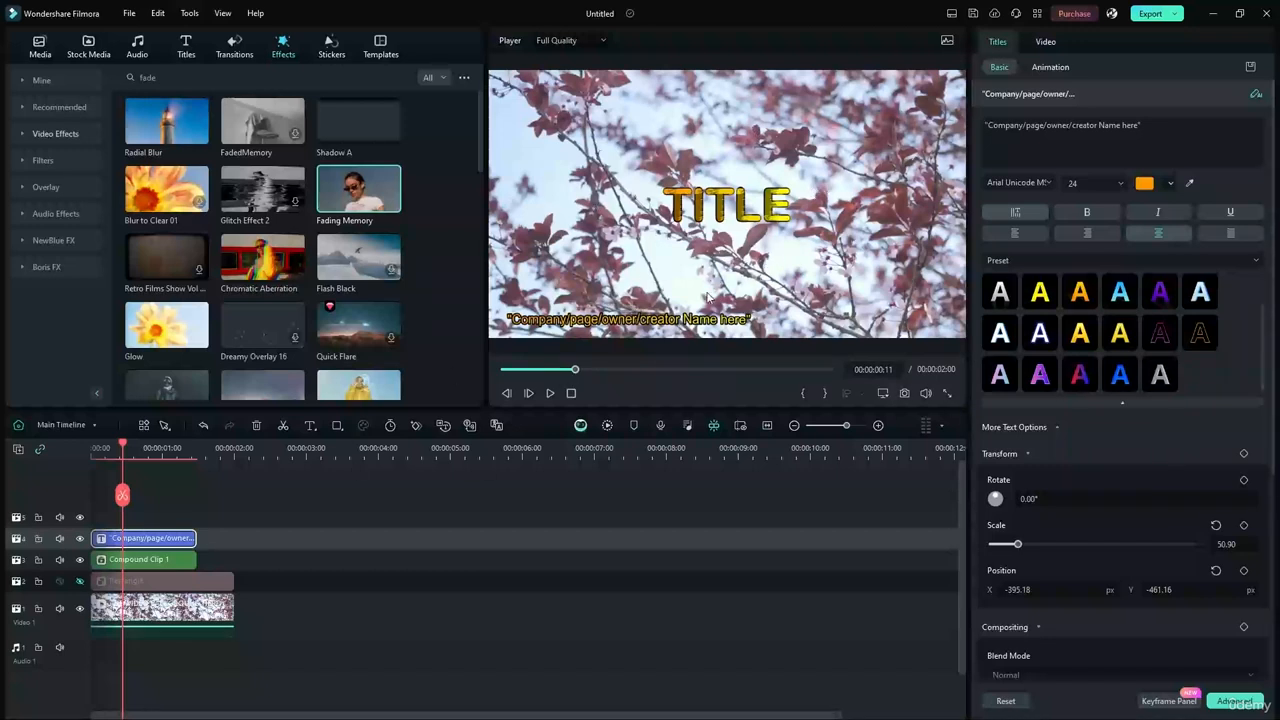
Trim the Cherry Blossom background and the rectangle to 00:00:01:12, matching the end of the titles.
drag(120, 443, 165, 453)
drag(234, 606, 196, 586)
click(228, 584)
Make the rectangle's track visible, hide the Video 1 background track, and scrub back through the result.
click(80, 581)
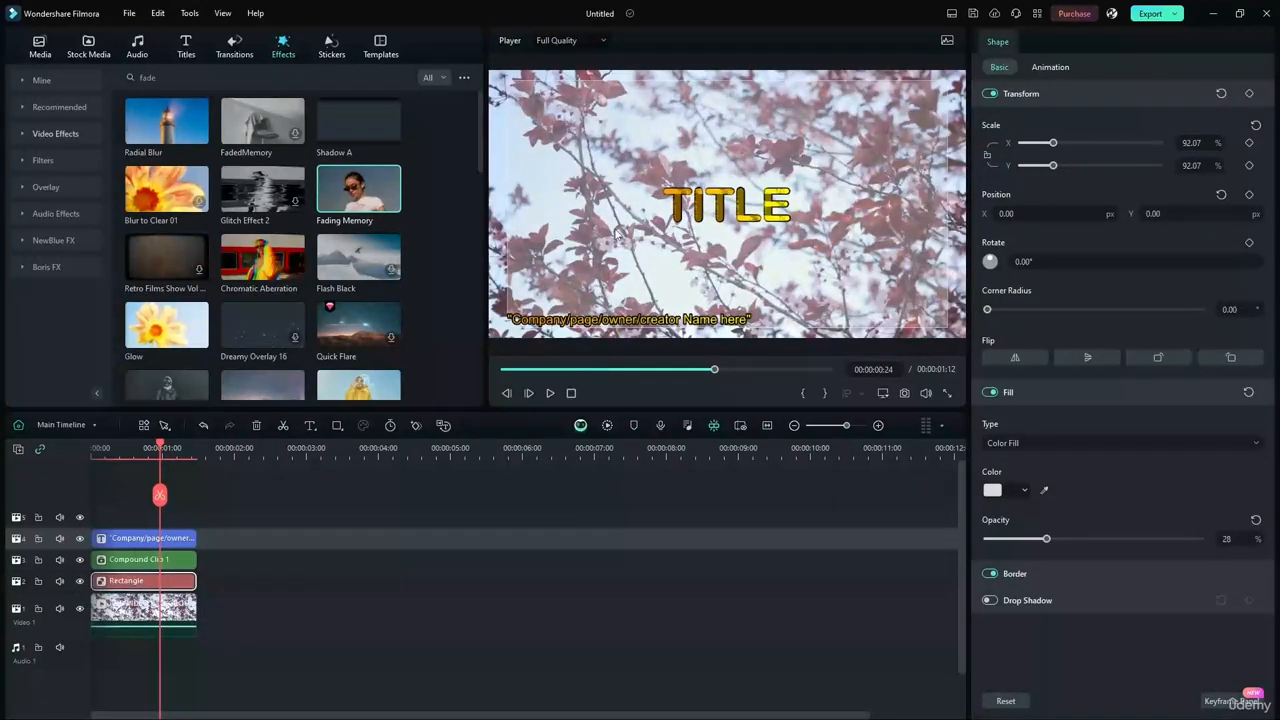
click(80, 609)
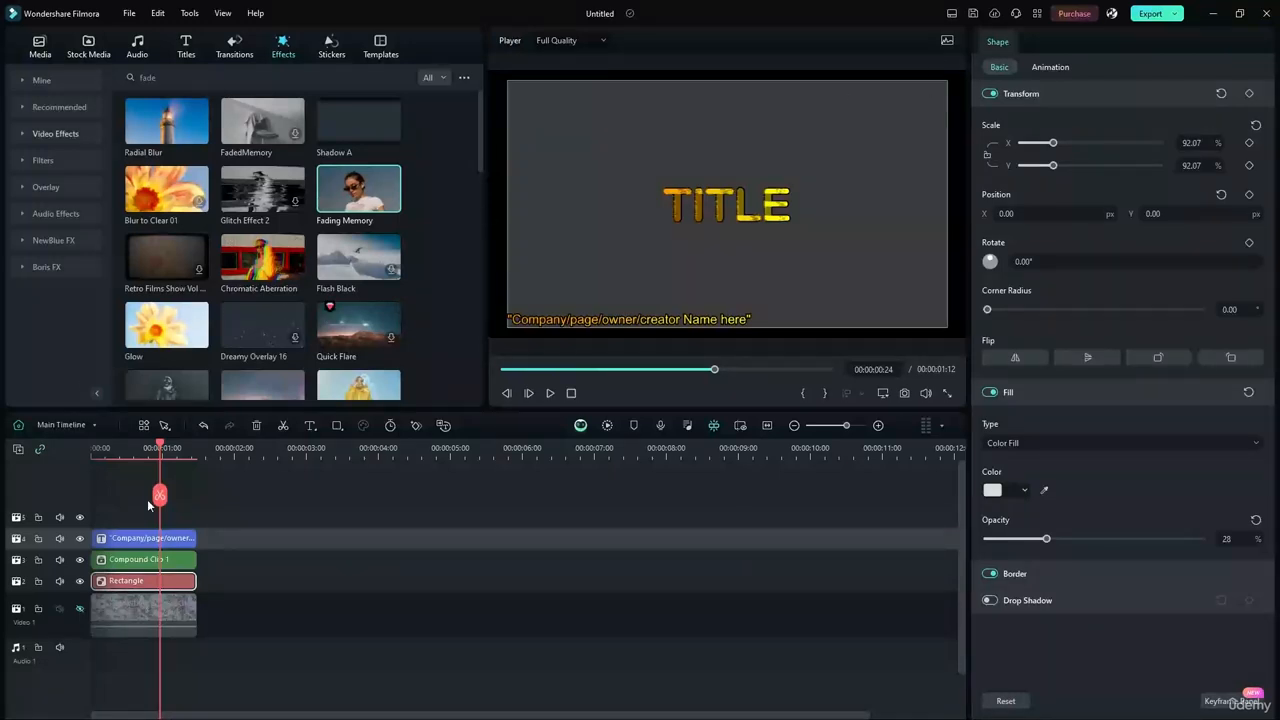
mouse_move(160, 443)
mouse_down()
mouse_move(126, 443)
mouse_move(145, 443)
mouse_up()
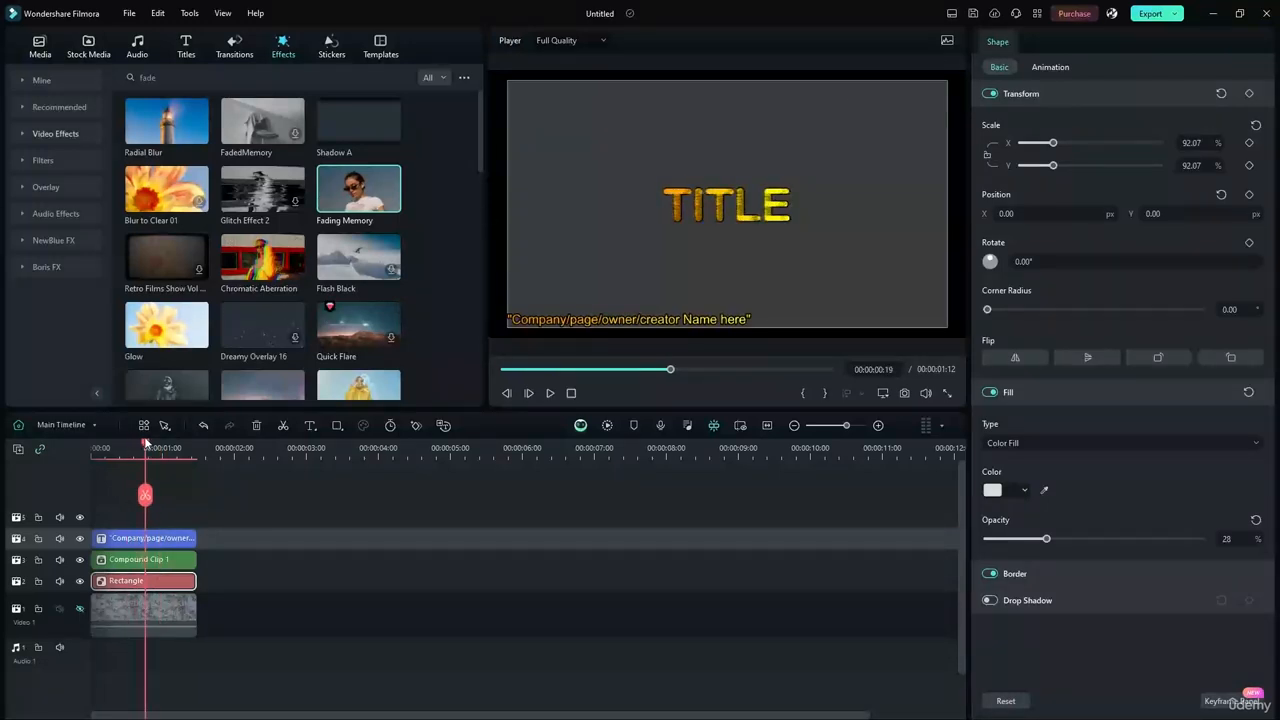
Browse the sticker and title libraries and preview Glitch Title 01.
click(321, 49)
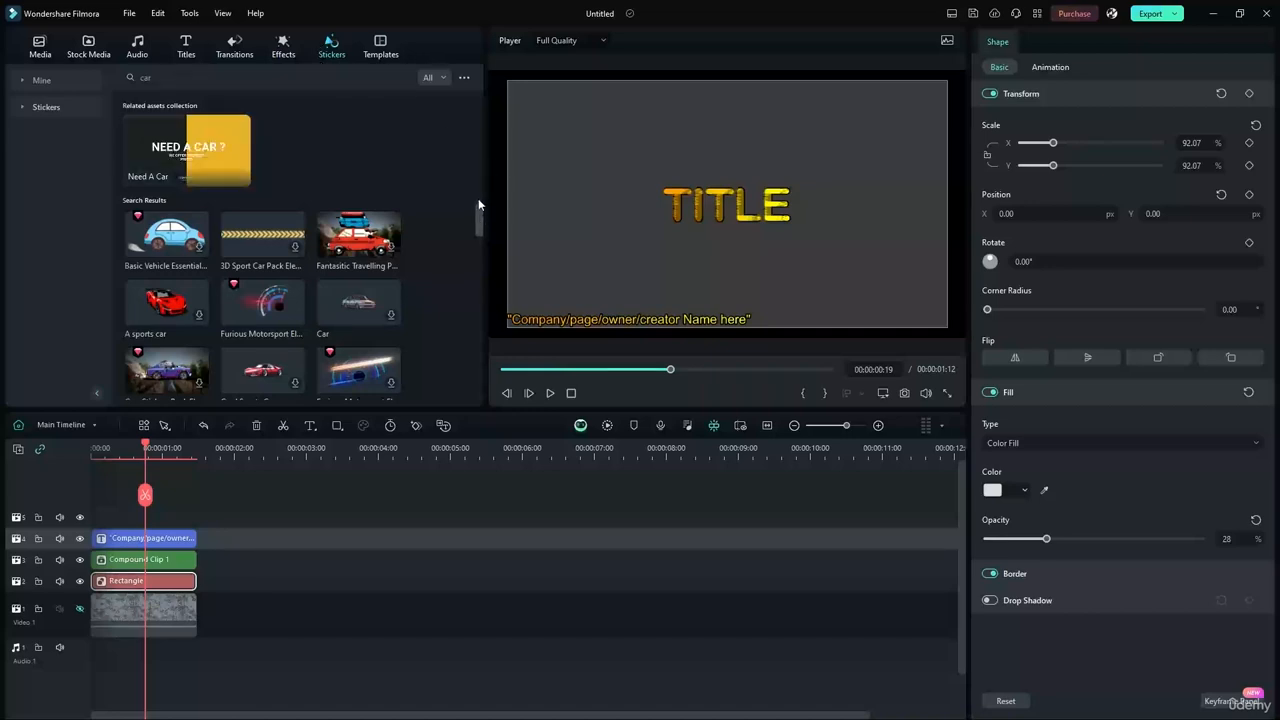
click(186, 47)
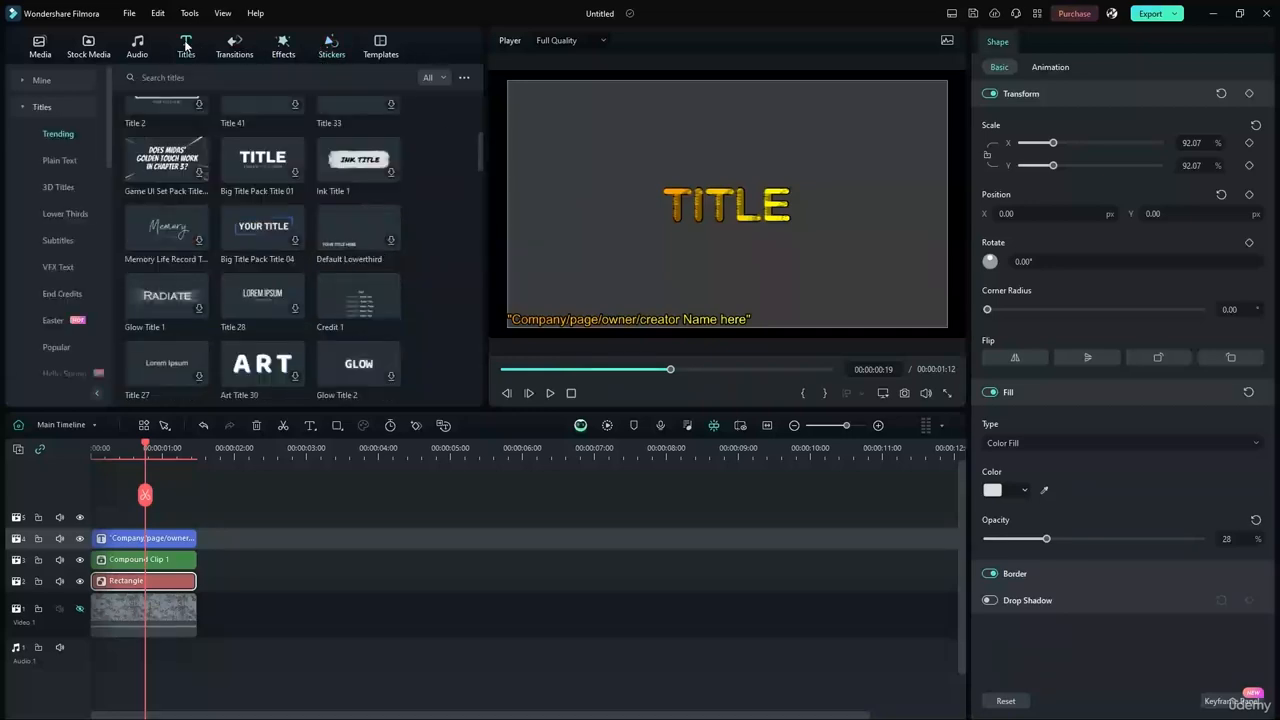
drag(483, 168, 482, 220)
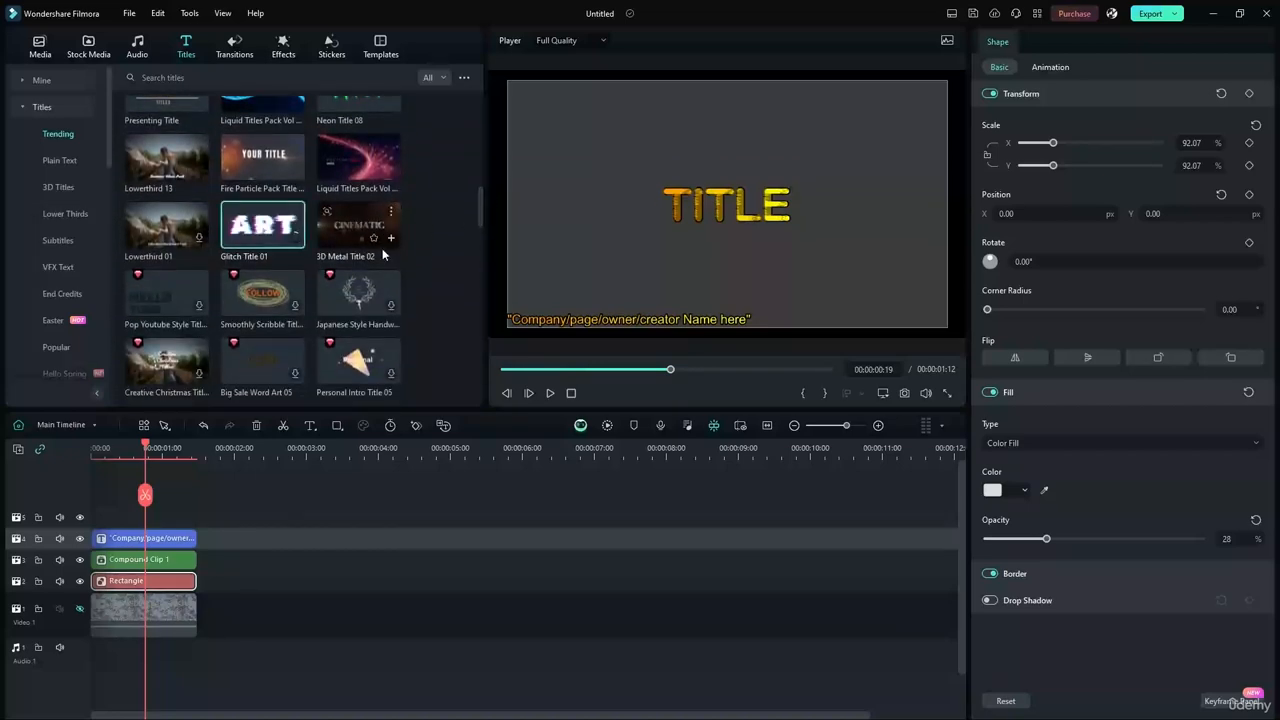
click(255, 229)
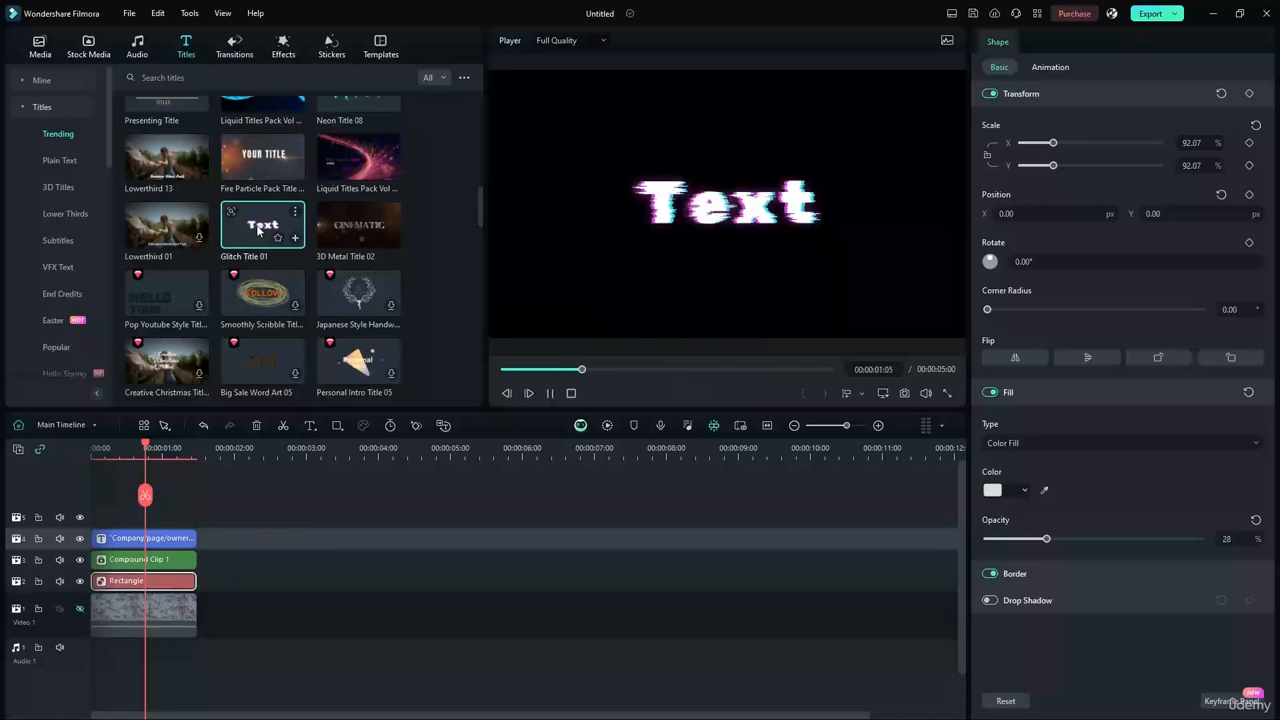
click(684, 227)
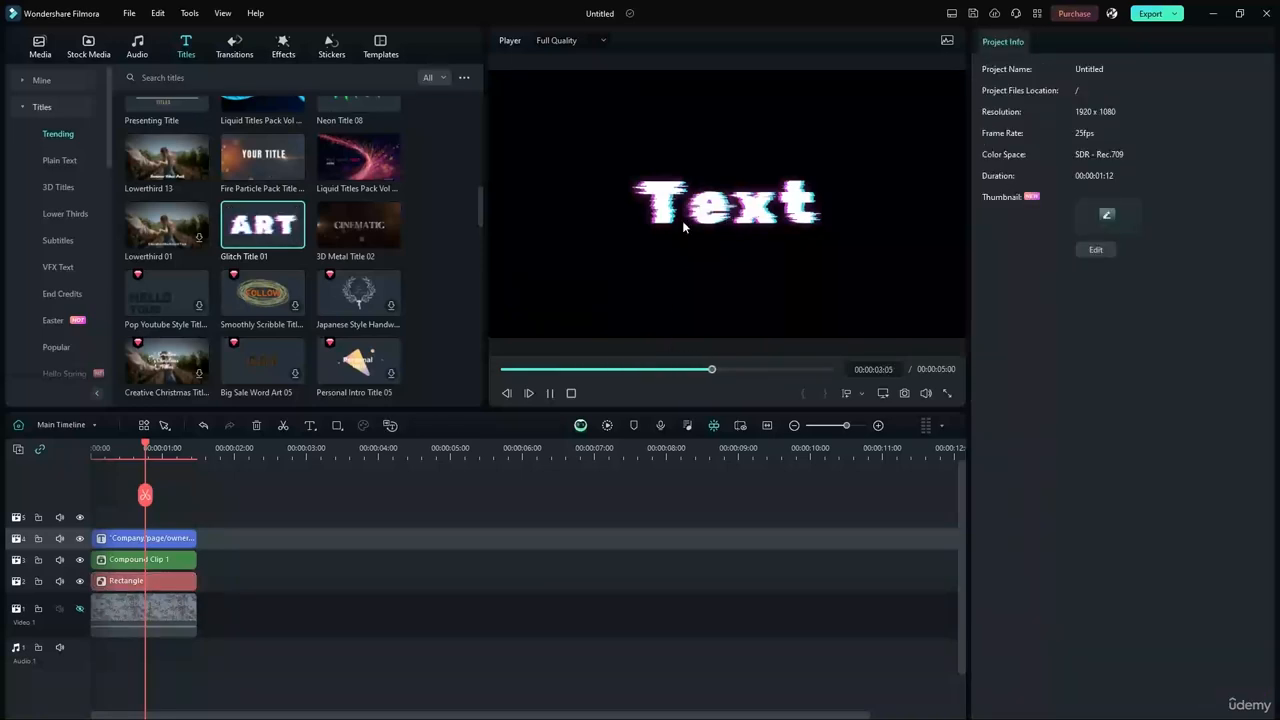
Try Glitch Title 01 on the track above the company name, play it from the start, and delete it.
drag(256, 237, 145, 510)
drag(146, 446, 92, 445)
click(550, 393)
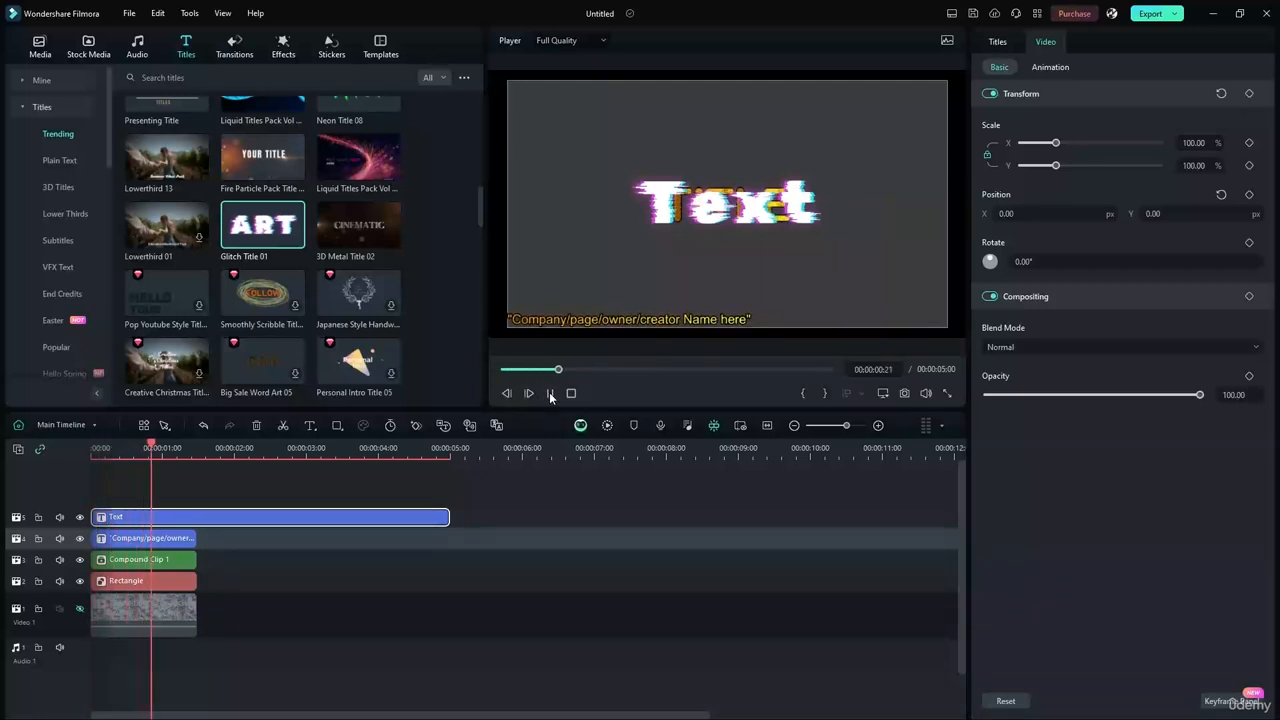
key(space)
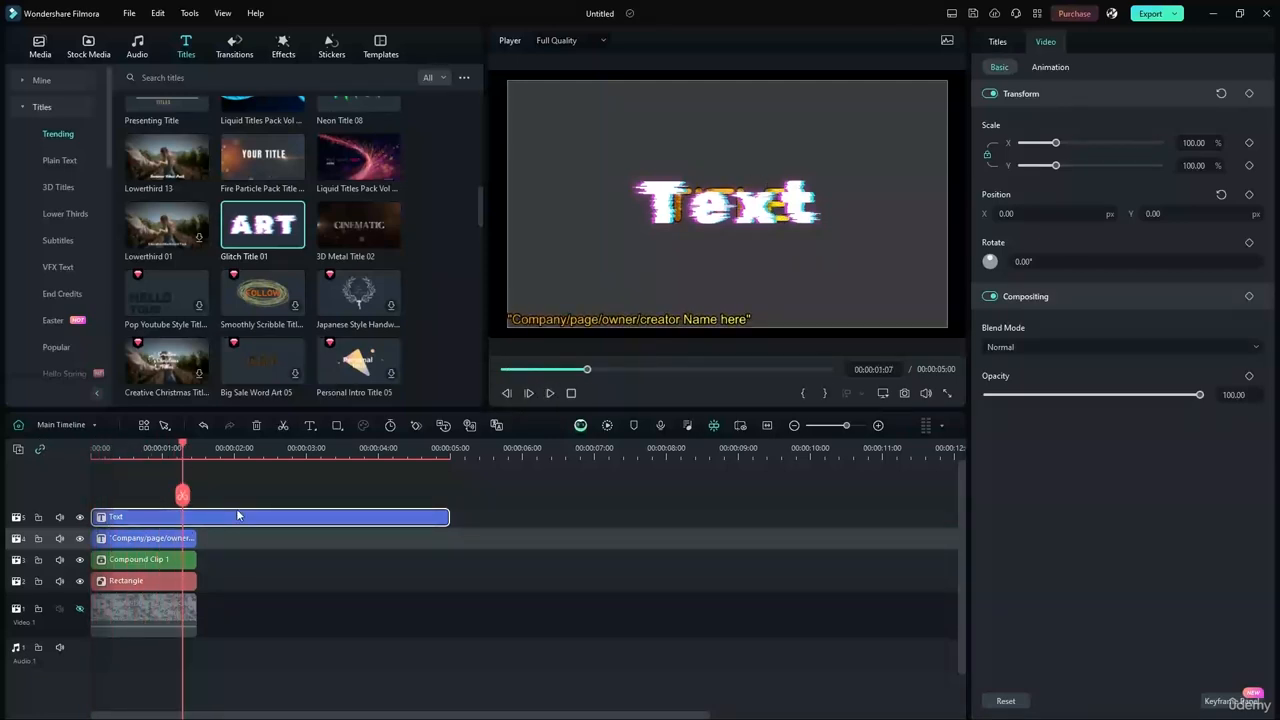
key(Delete)
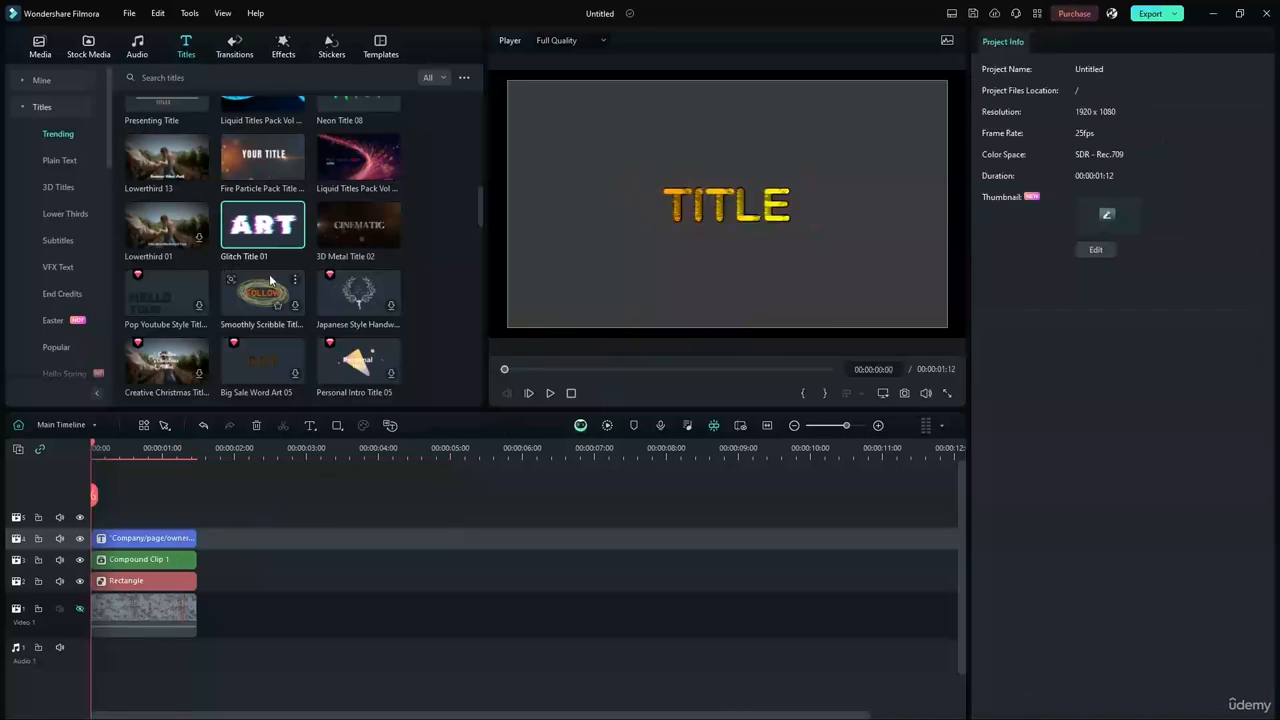
Try to add the Fade transition to the company name title.
click(158, 537)
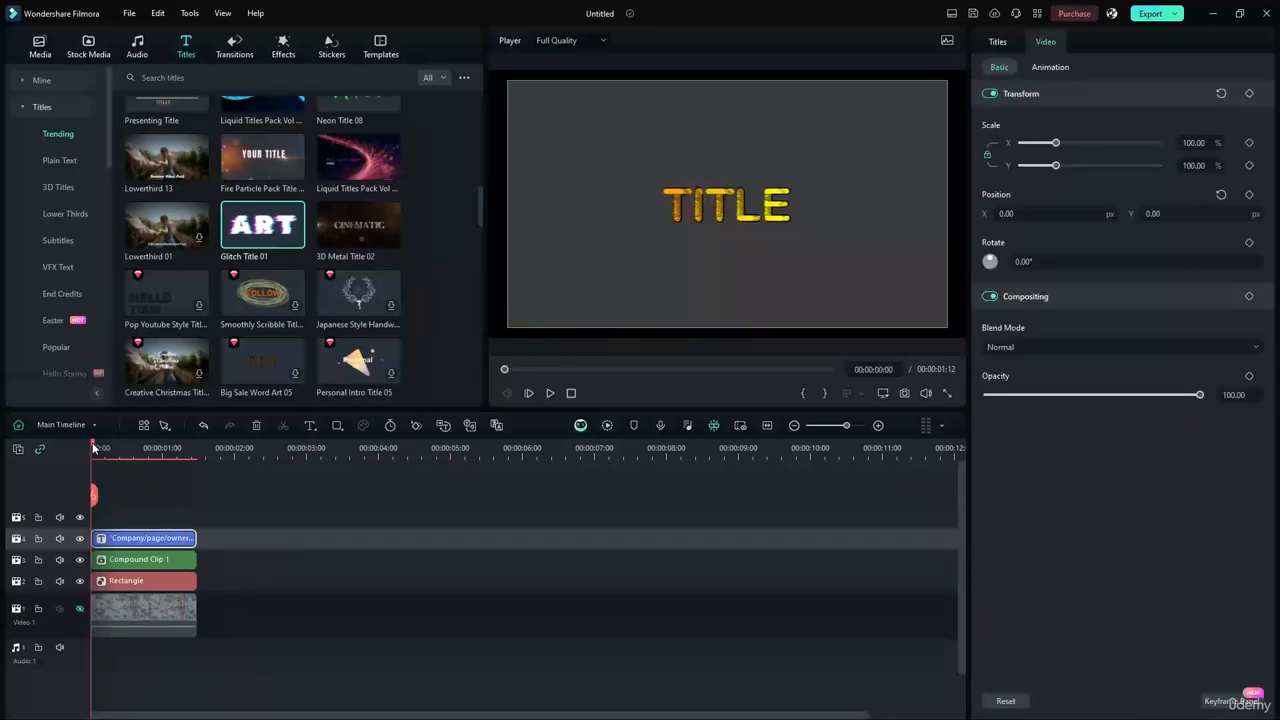
drag(93, 449, 130, 449)
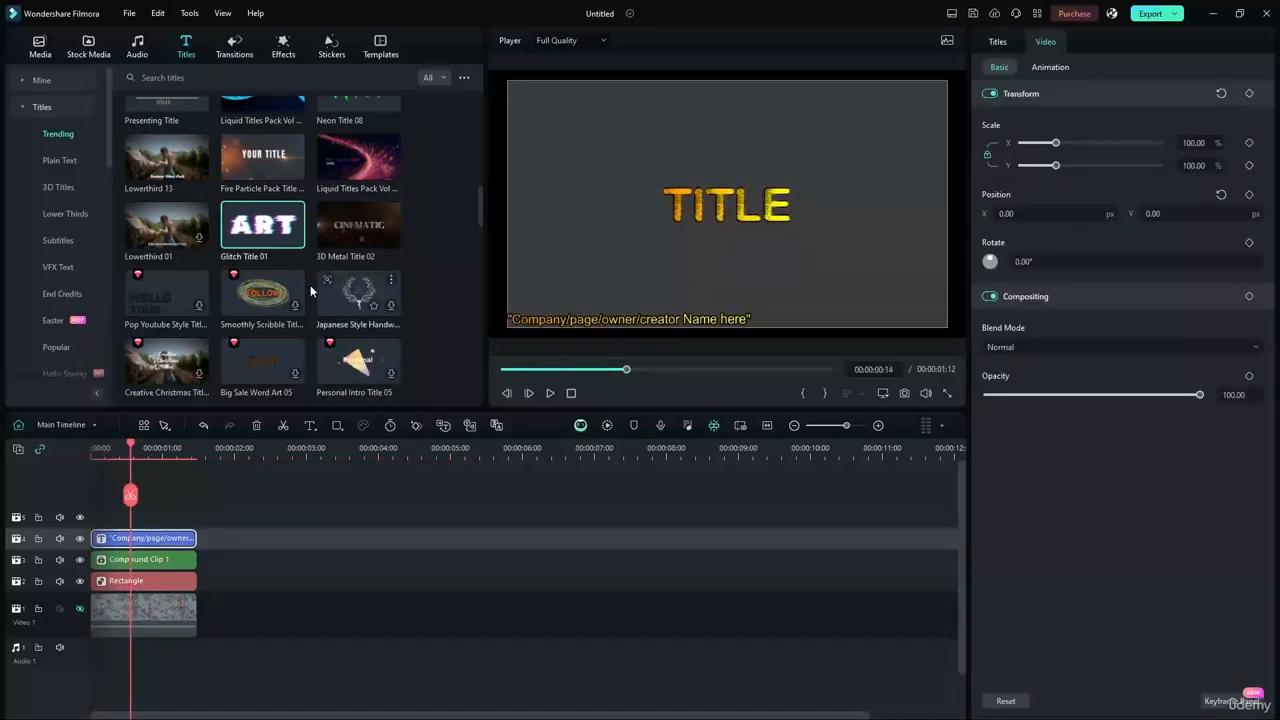
click(283, 46)
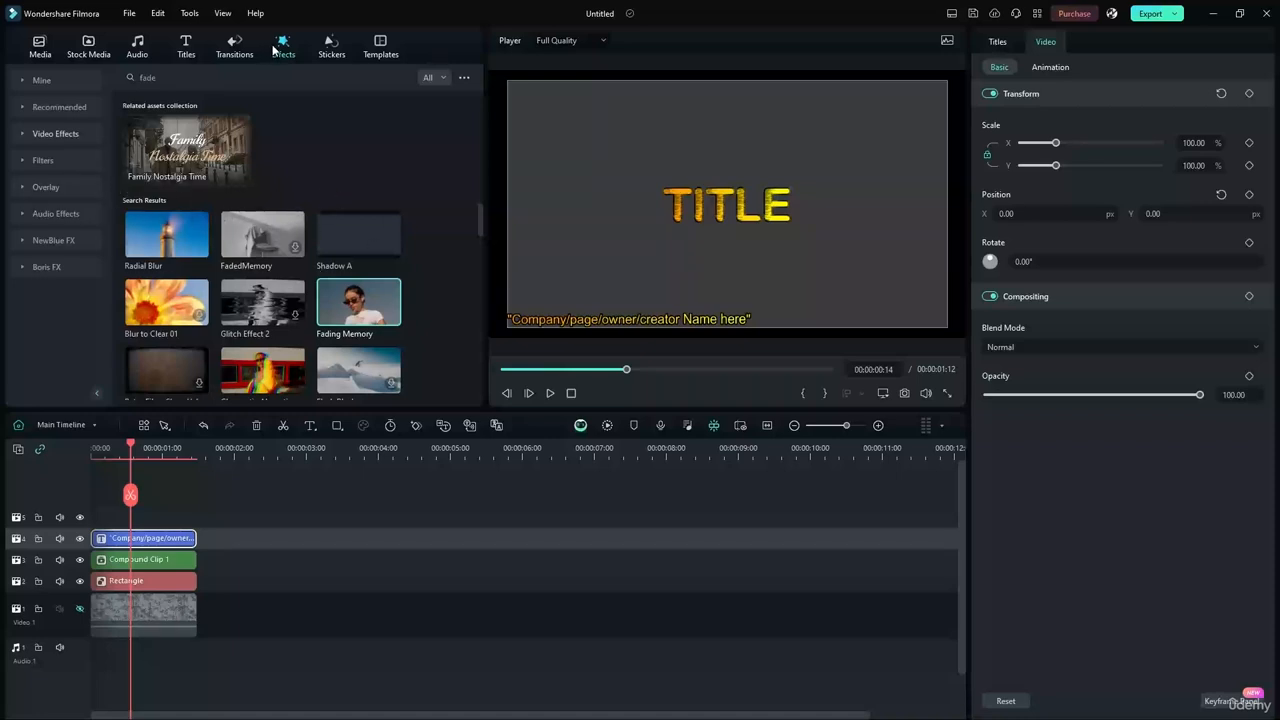
click(227, 43)
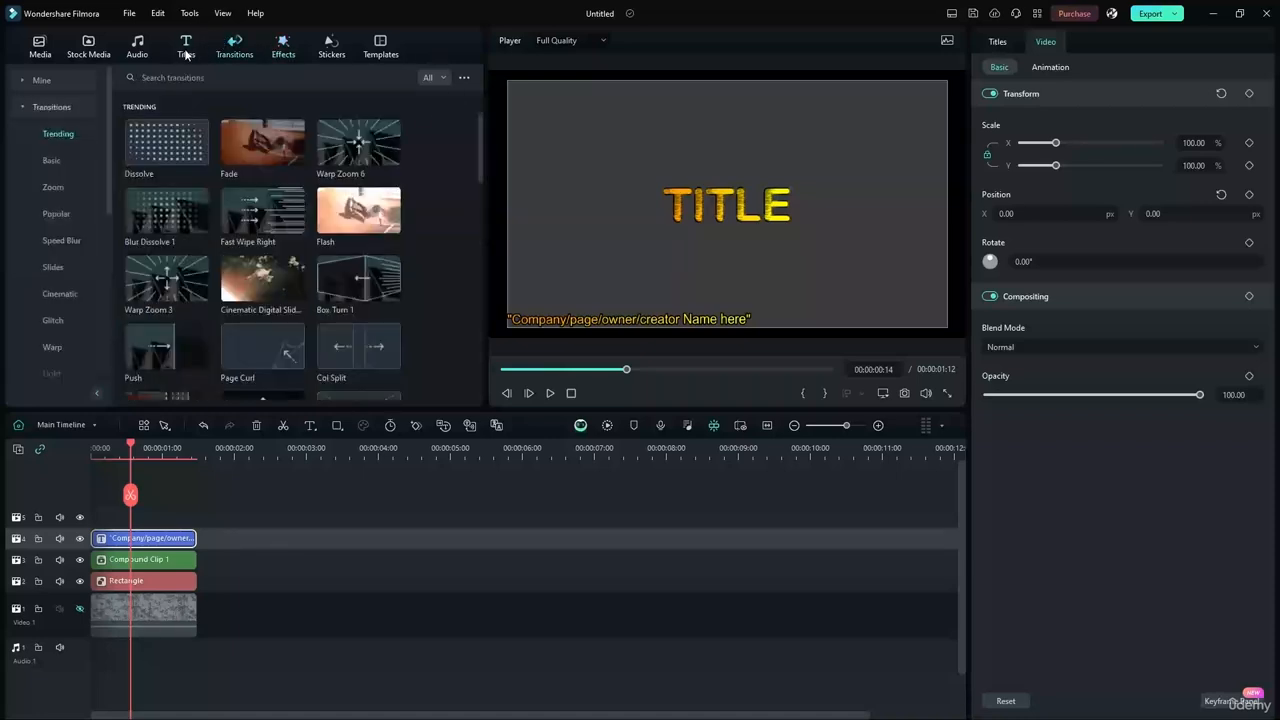
drag(262, 140, 221, 464)
Apply the Fade In preset animation to the company name title and play it from the start.
click(1045, 68)
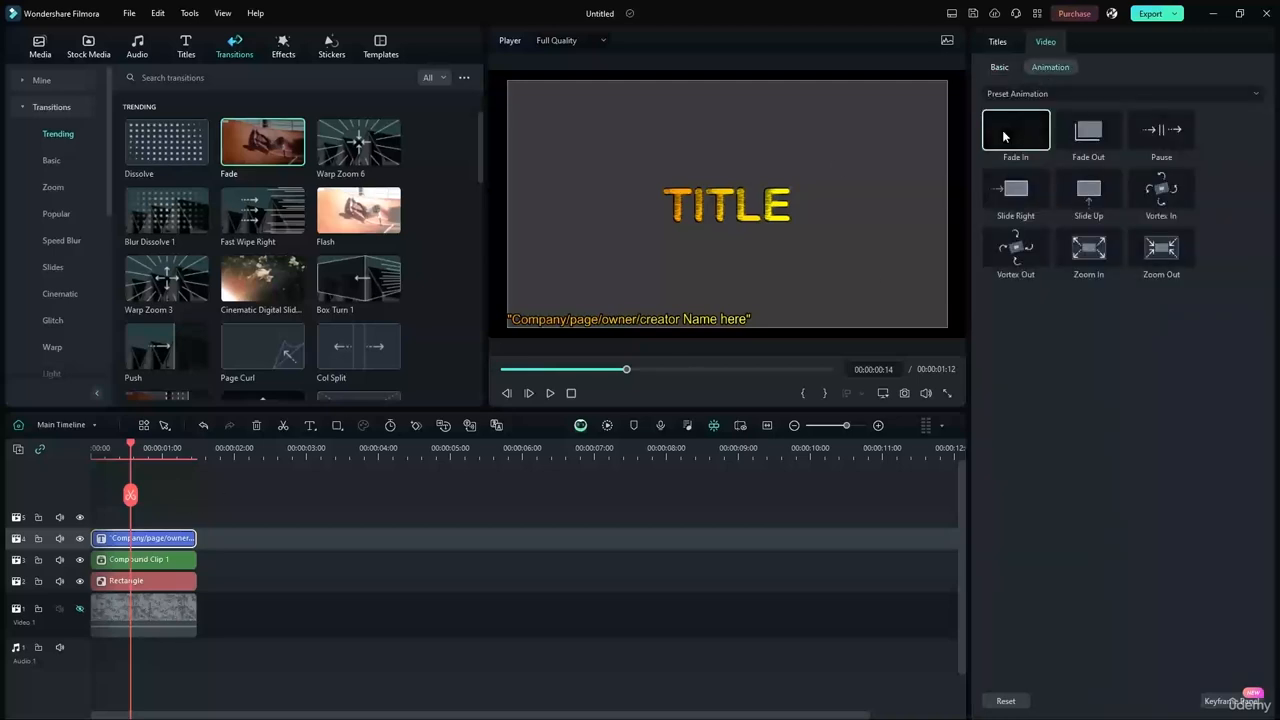
drag(1003, 140, 94, 546)
drag(136, 448, 90, 447)
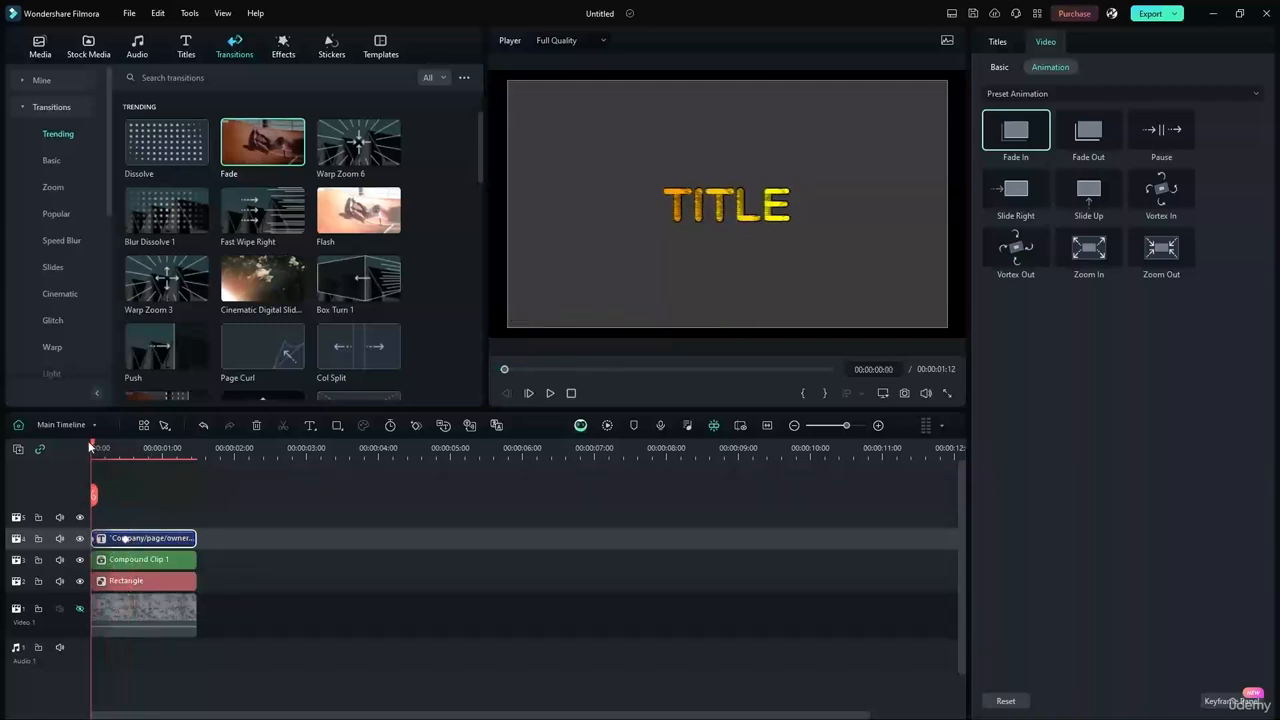
click(546, 396)
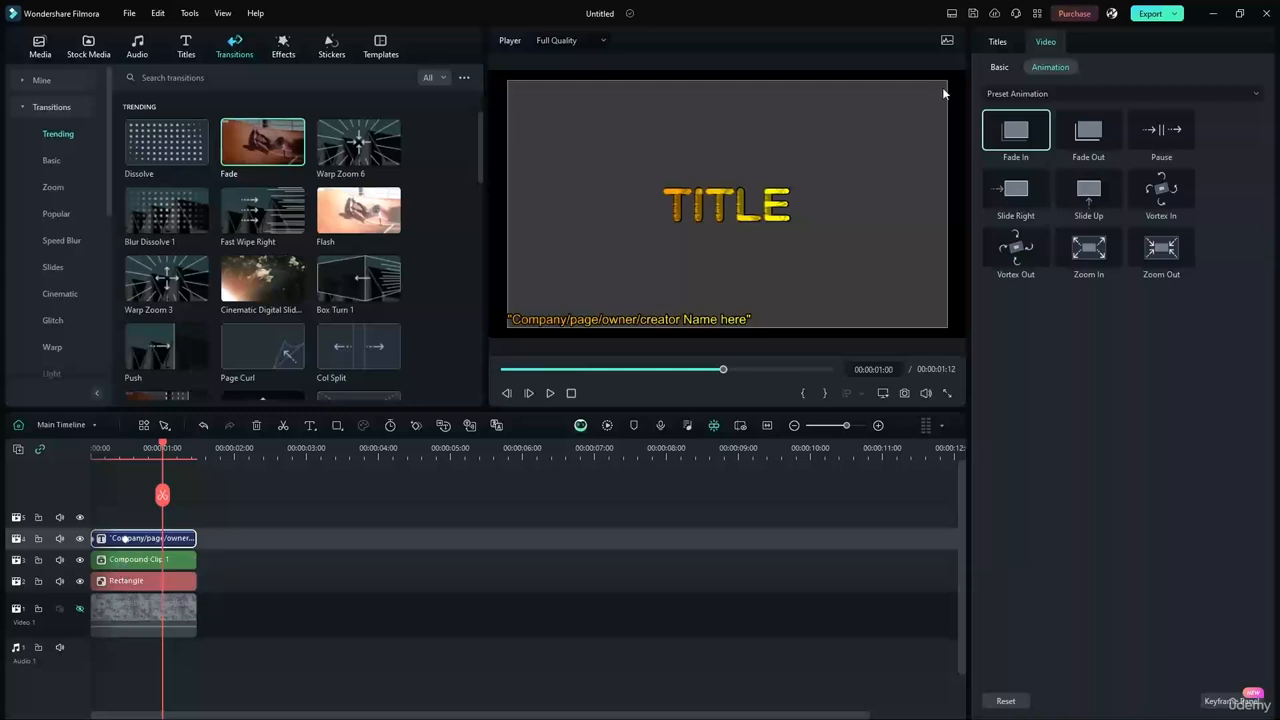
Try to apply the Fade In preset animation directly to Compound Clip 1.
drag(1015, 130, 91, 559)
click(135, 561)
drag(1018, 148, 93, 562)
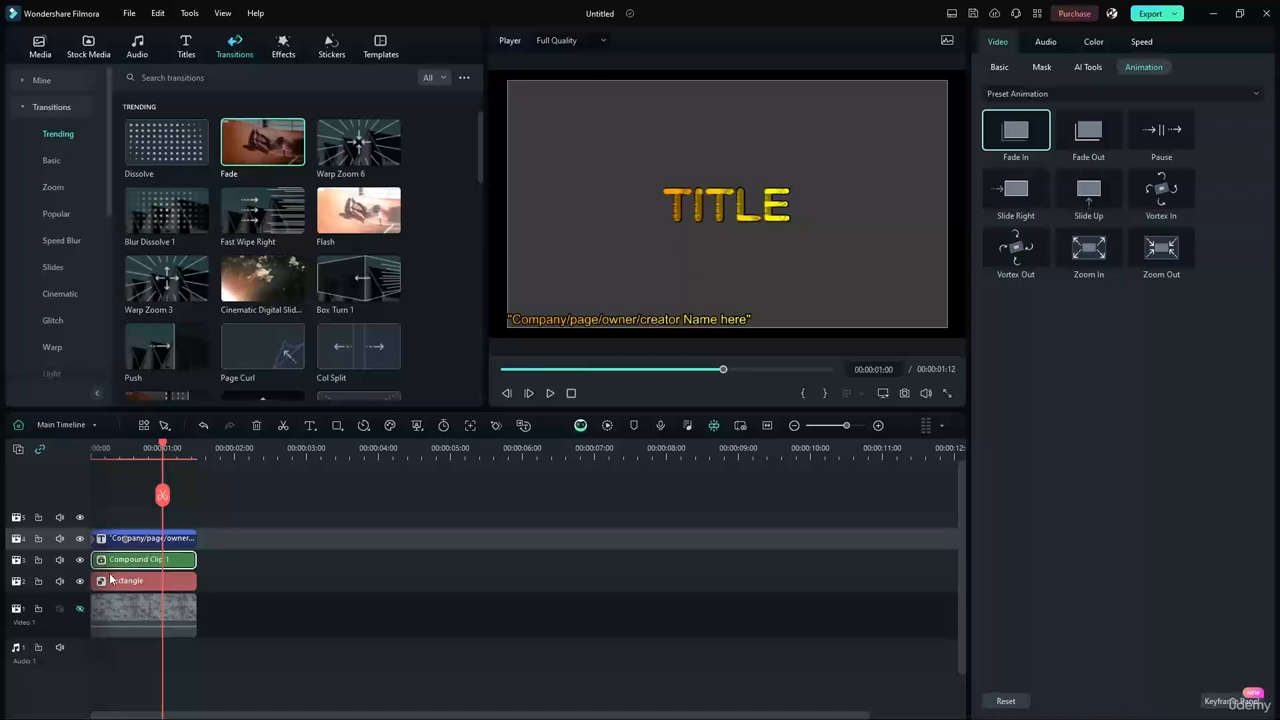
Apply the Fade In preset animation to the TITLE layer inside Compound Clip 1 and return to the main timeline.
double_click(118, 562)
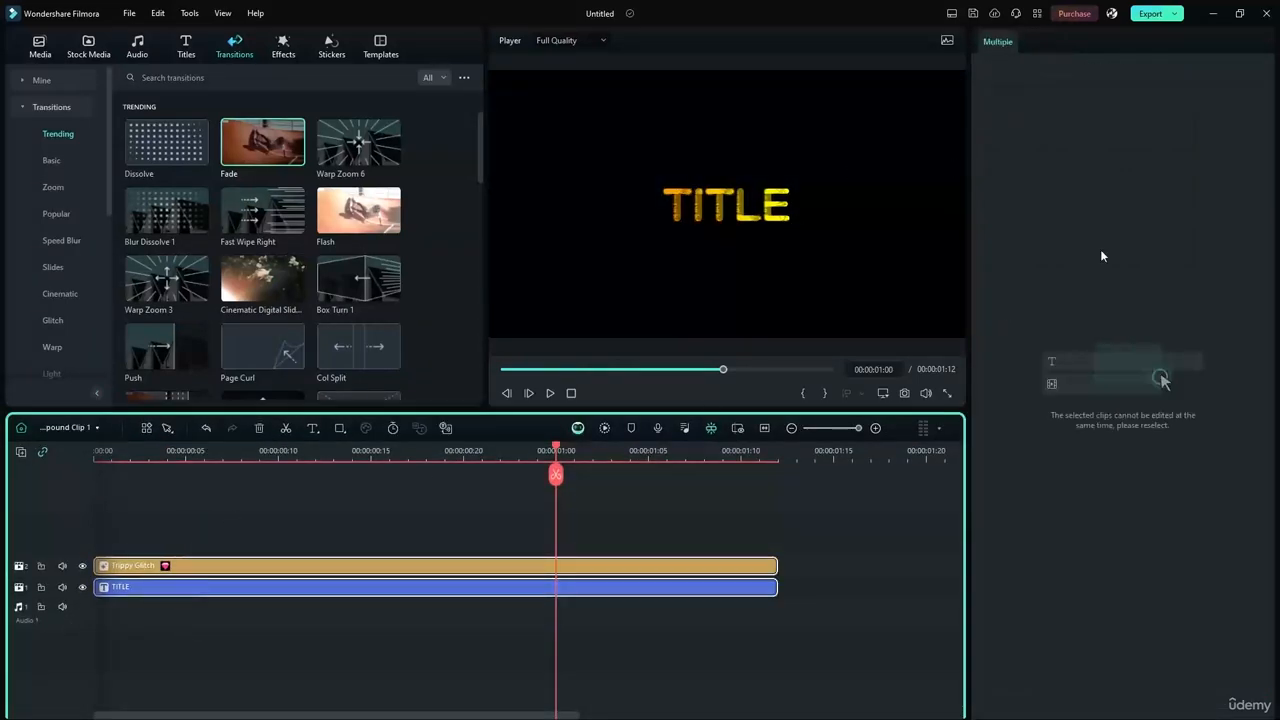
click(345, 588)
drag(1010, 128, 88, 588)
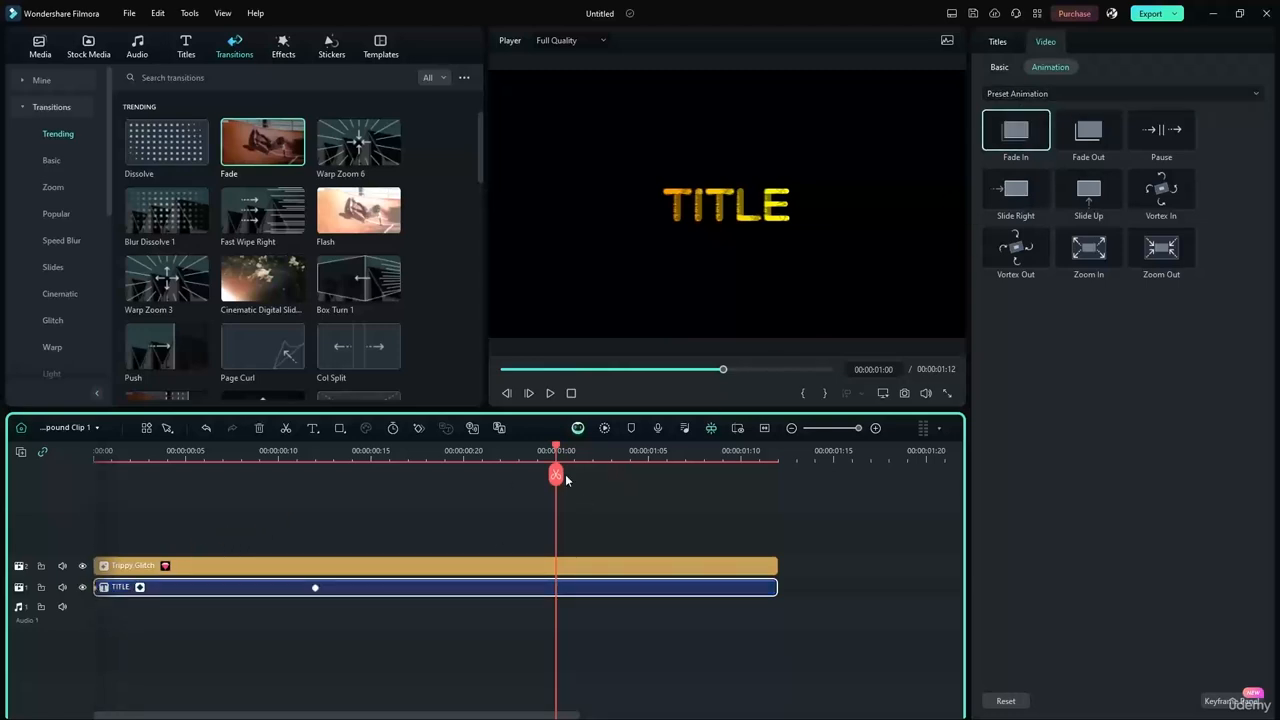
click(480, 566)
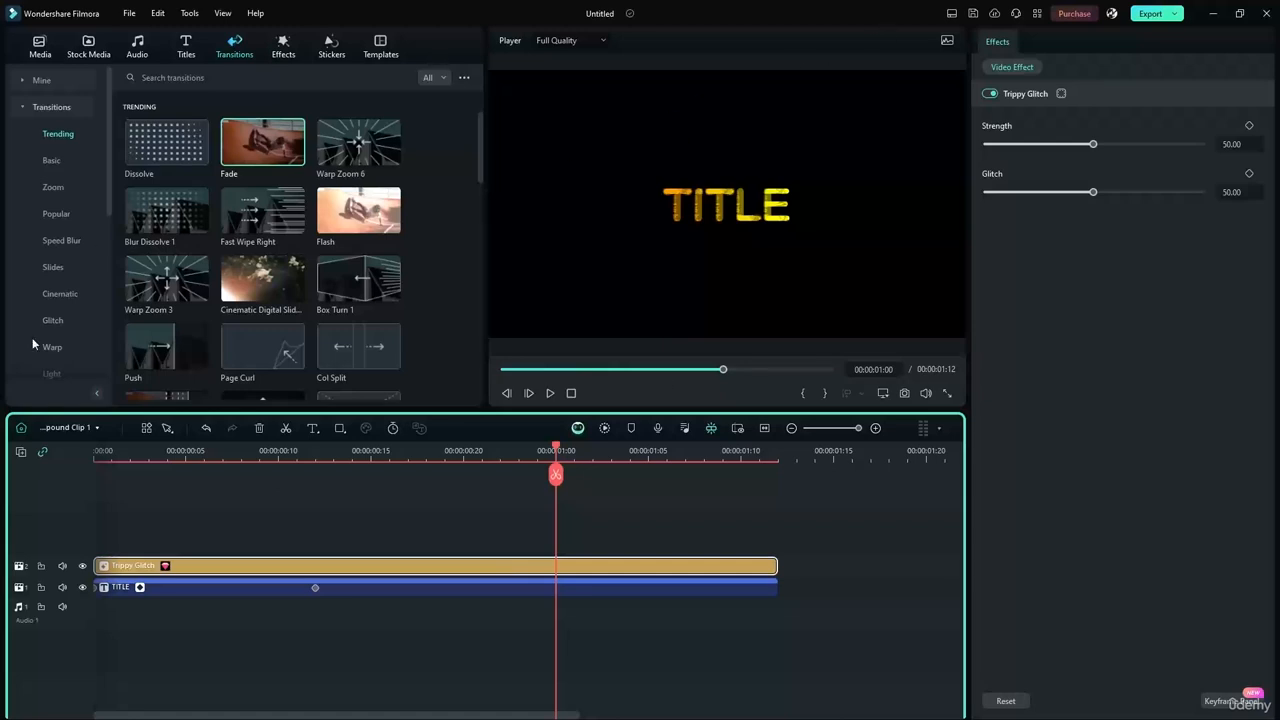
click(68, 427)
click(60, 452)
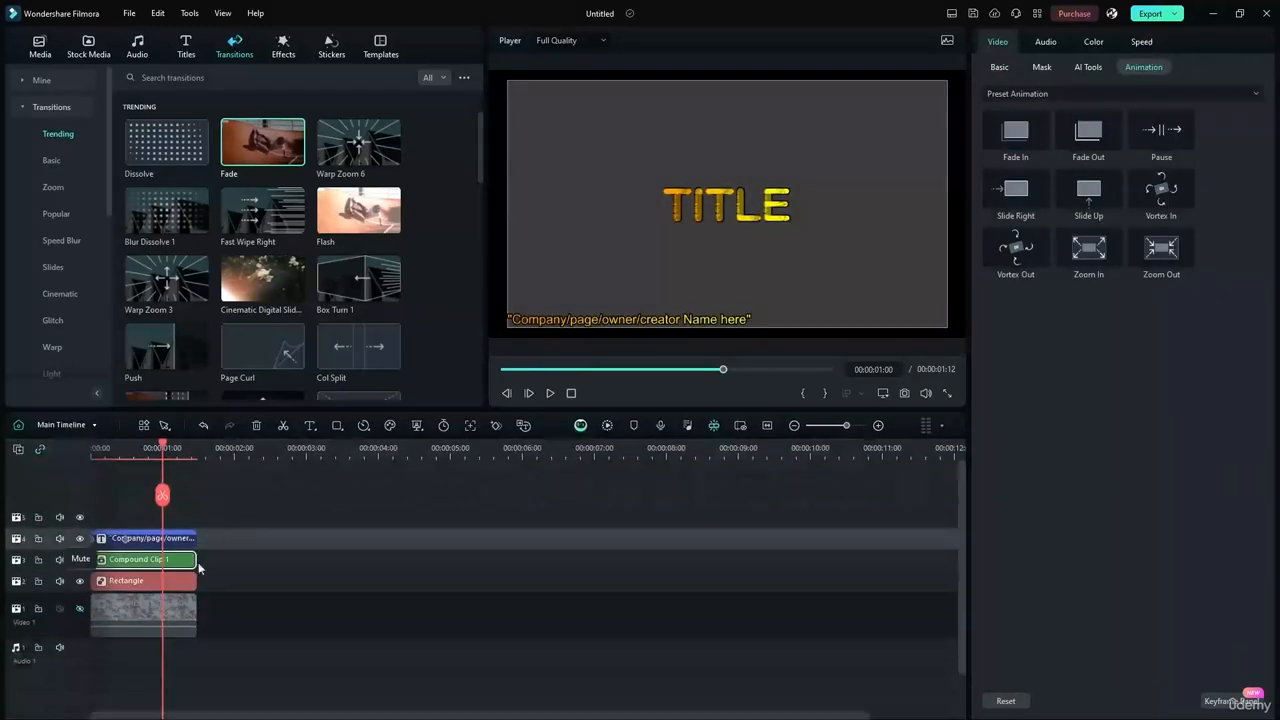
Apply the Fade In preset animation to the background video clip on the Video 1 track.
click(153, 600)
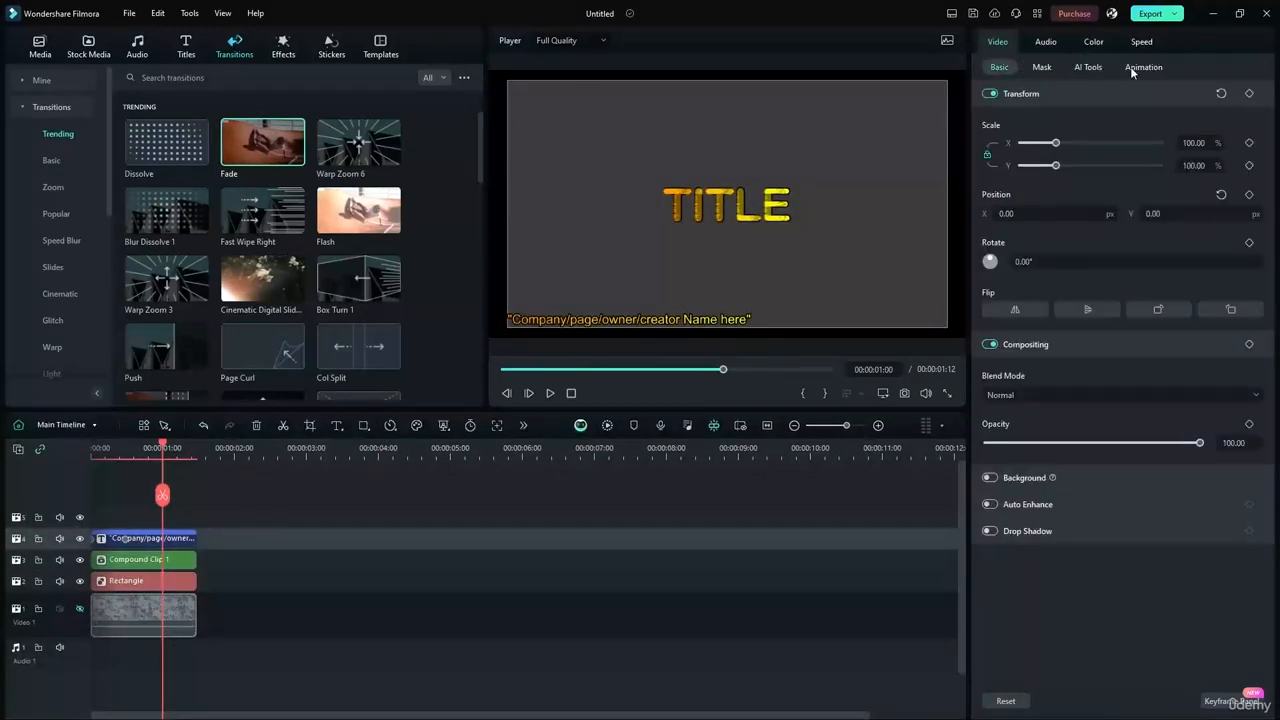
click(1140, 67)
click(1020, 128)
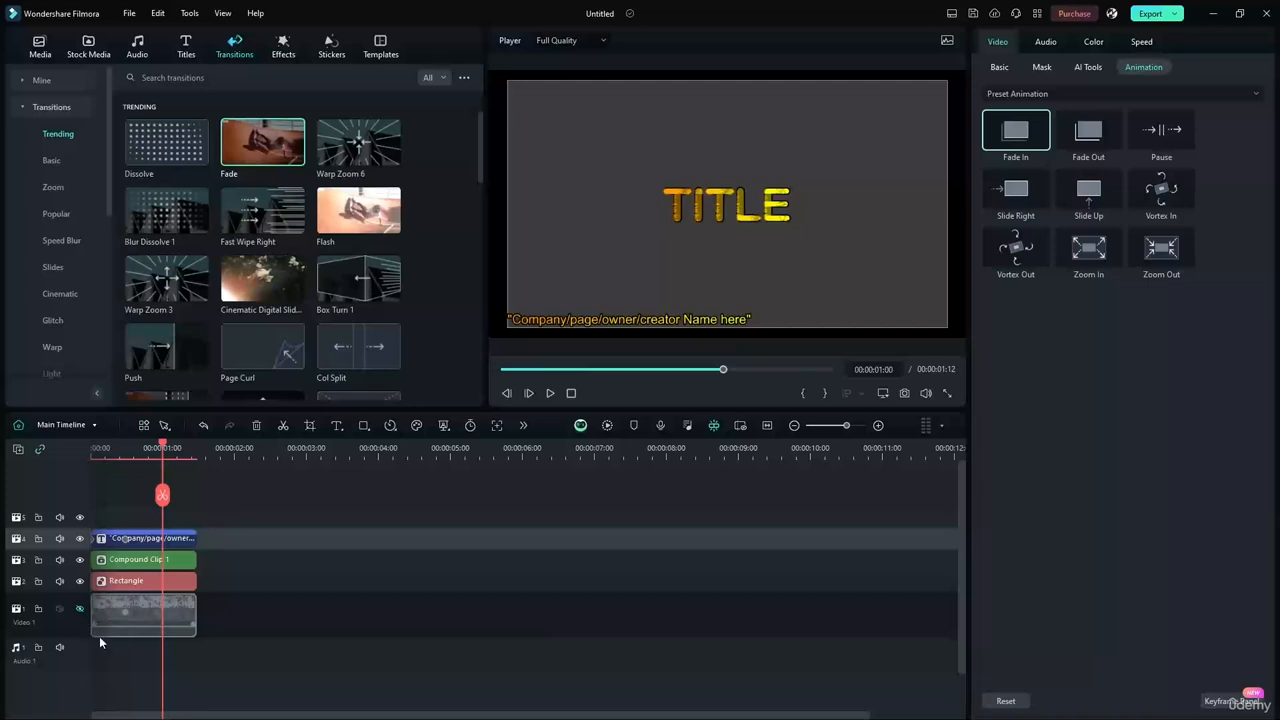
Apply the Fade Out preset animation to the company name title, Compound Clip 1 and the background video clip.
click(181, 541)
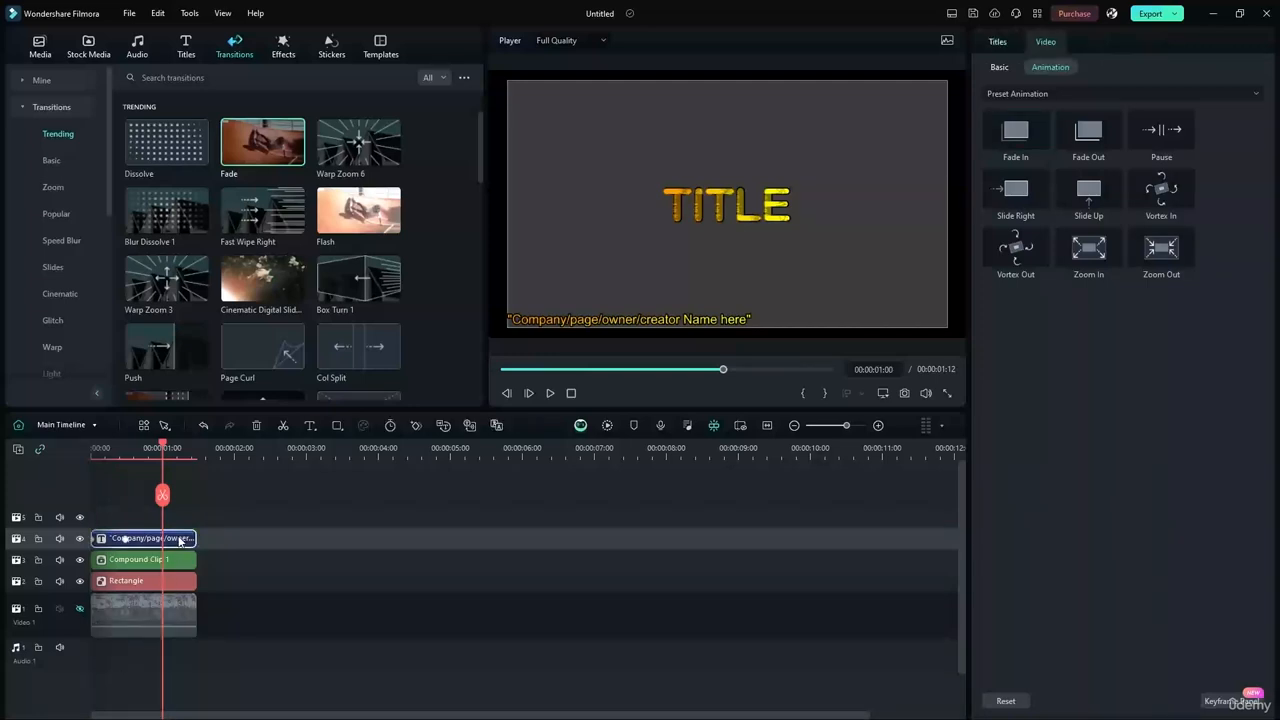
click(1088, 130)
key(ctrl+z)
drag(1109, 130, 176, 543)
drag(1062, 127, 168, 559)
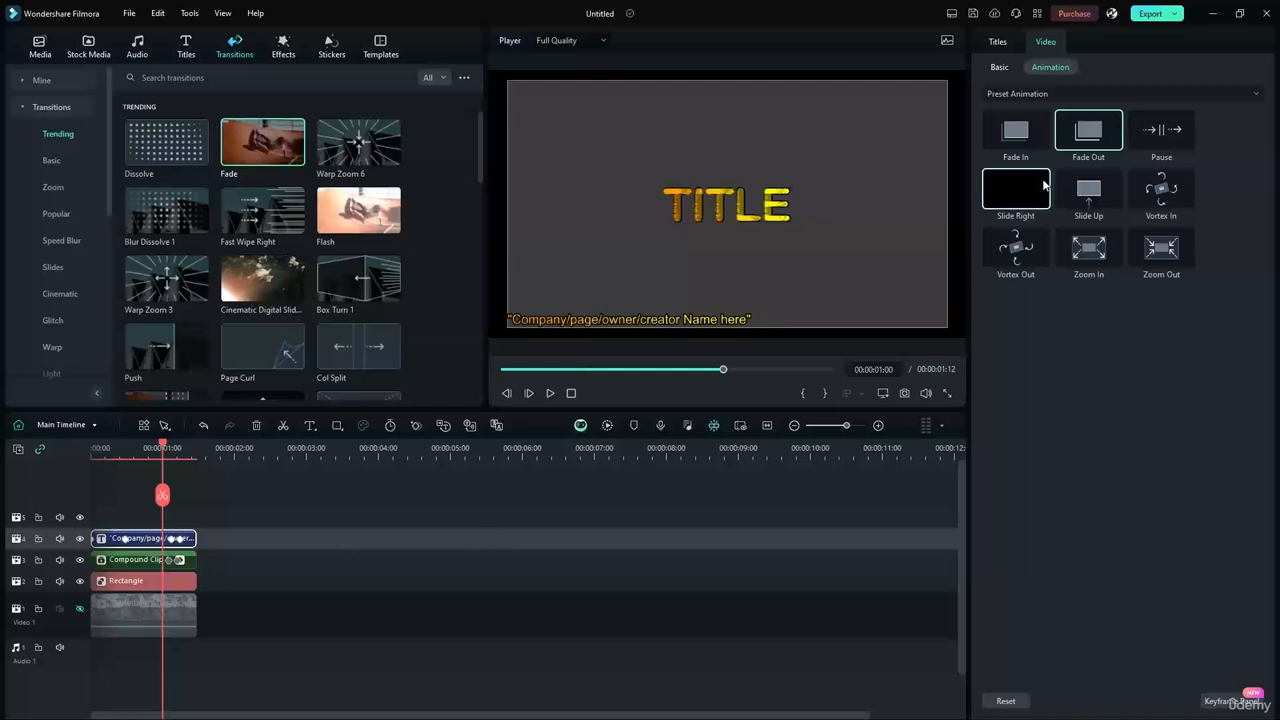
drag(1085, 128, 170, 619)
click(275, 606)
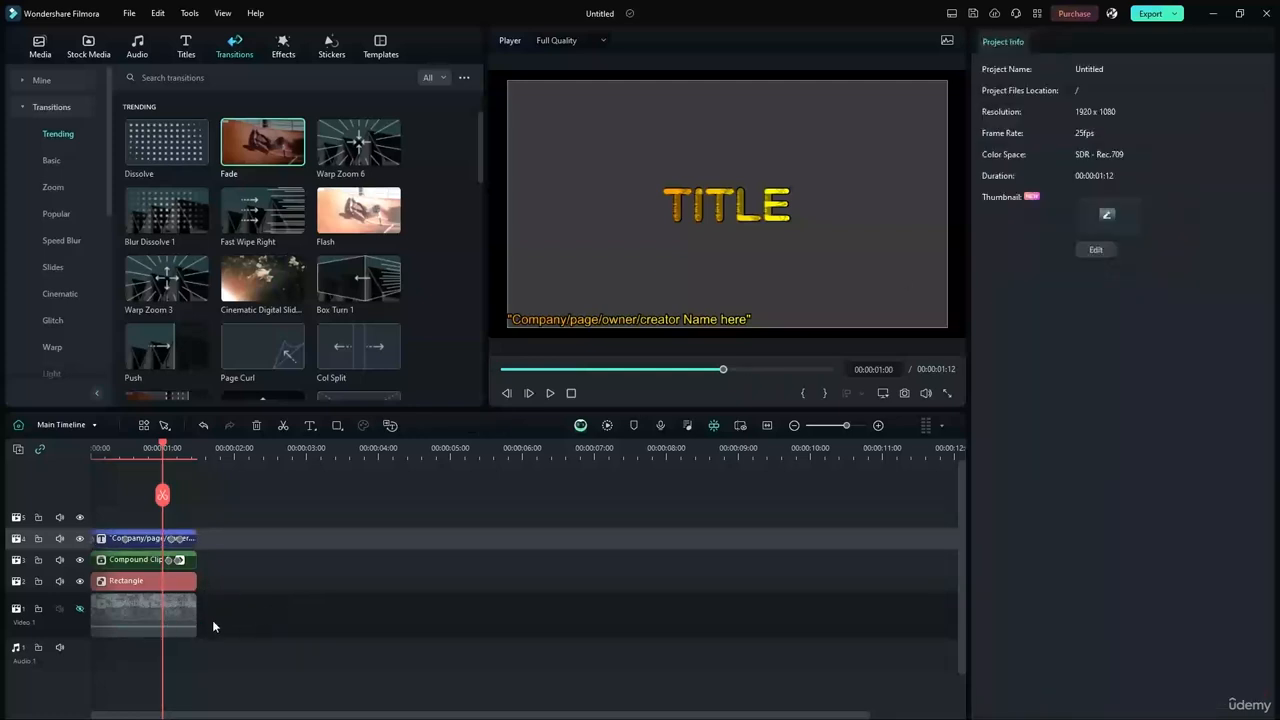
Fit the timeline to view and shift the company name title's Fade Out keyframes to 00:00:01:09 and the clip's end.
click(141, 539)
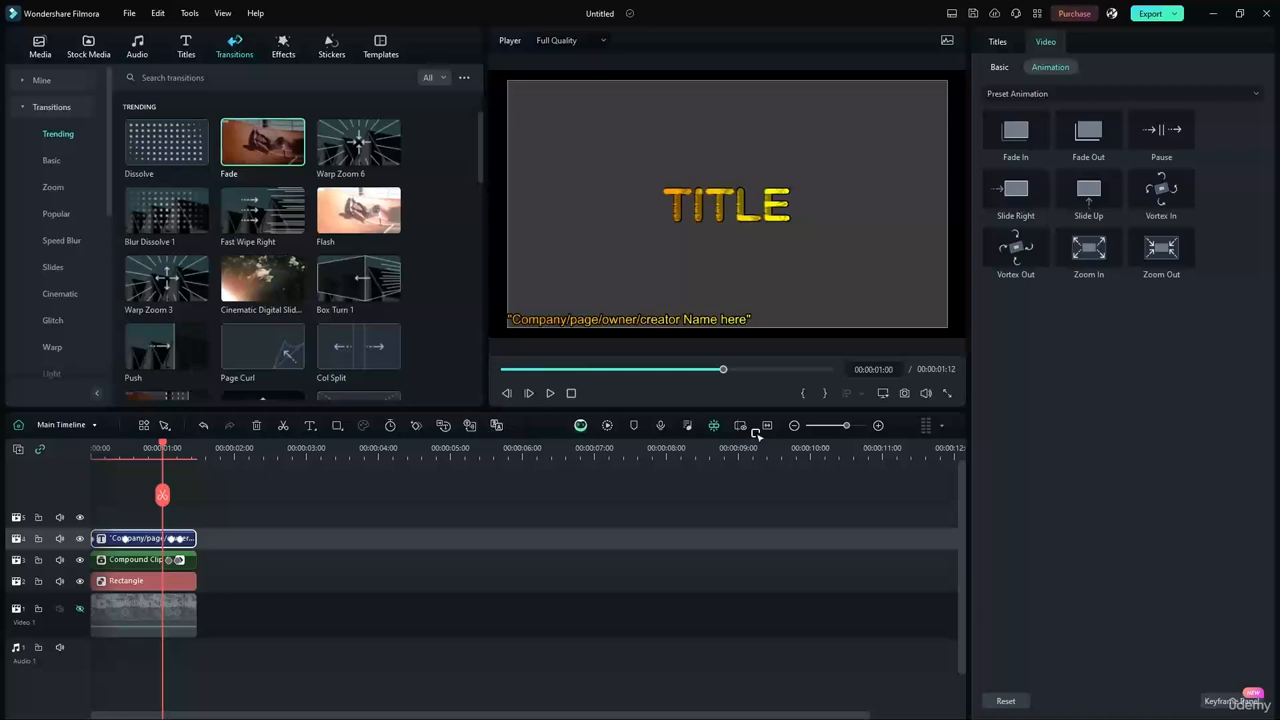
click(766, 426)
click(804, 540)
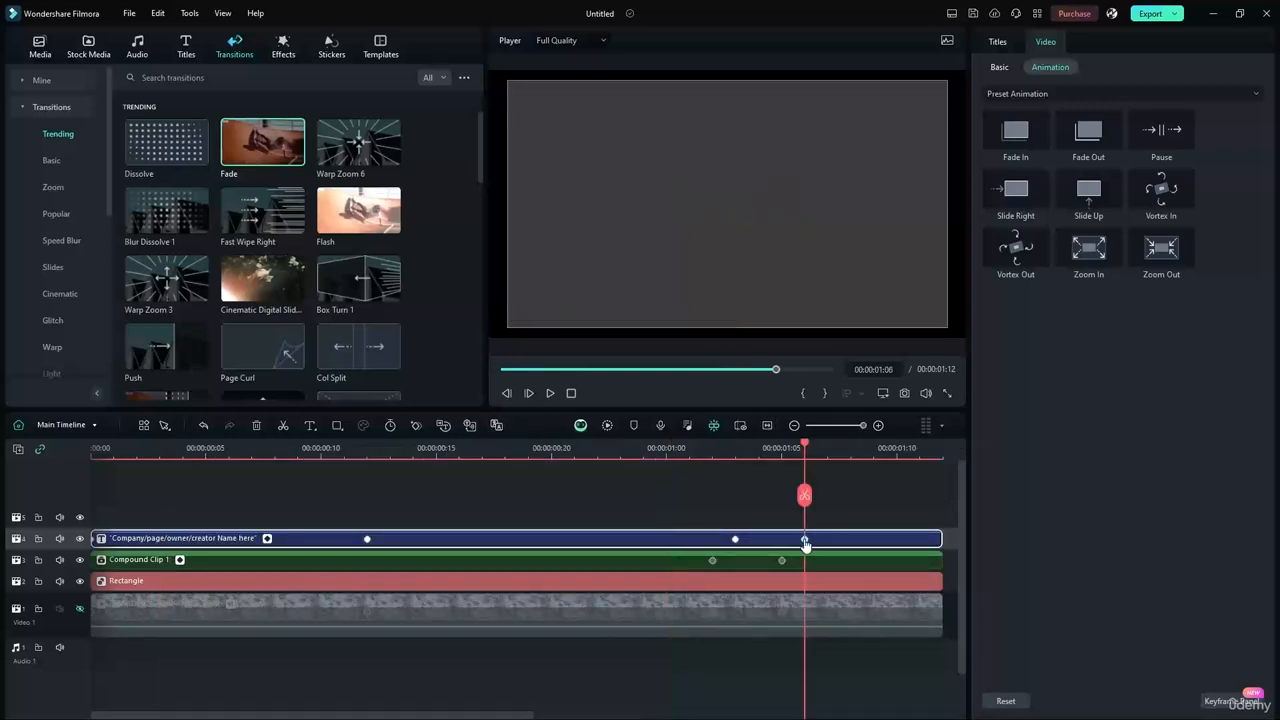
drag(735, 540, 866, 543)
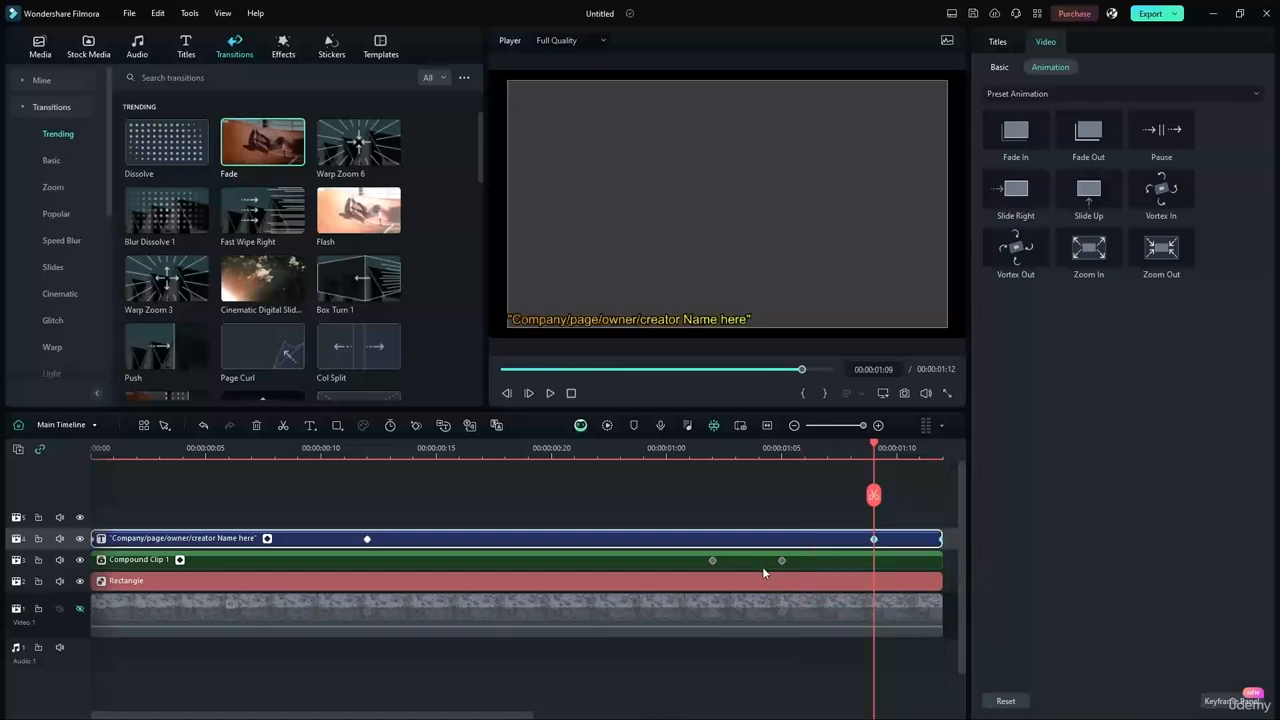
Shift the Fade Out keyframes of Compound Clip 1 and the background video to 00:00:01:09 and the clips' end.
click(782, 560)
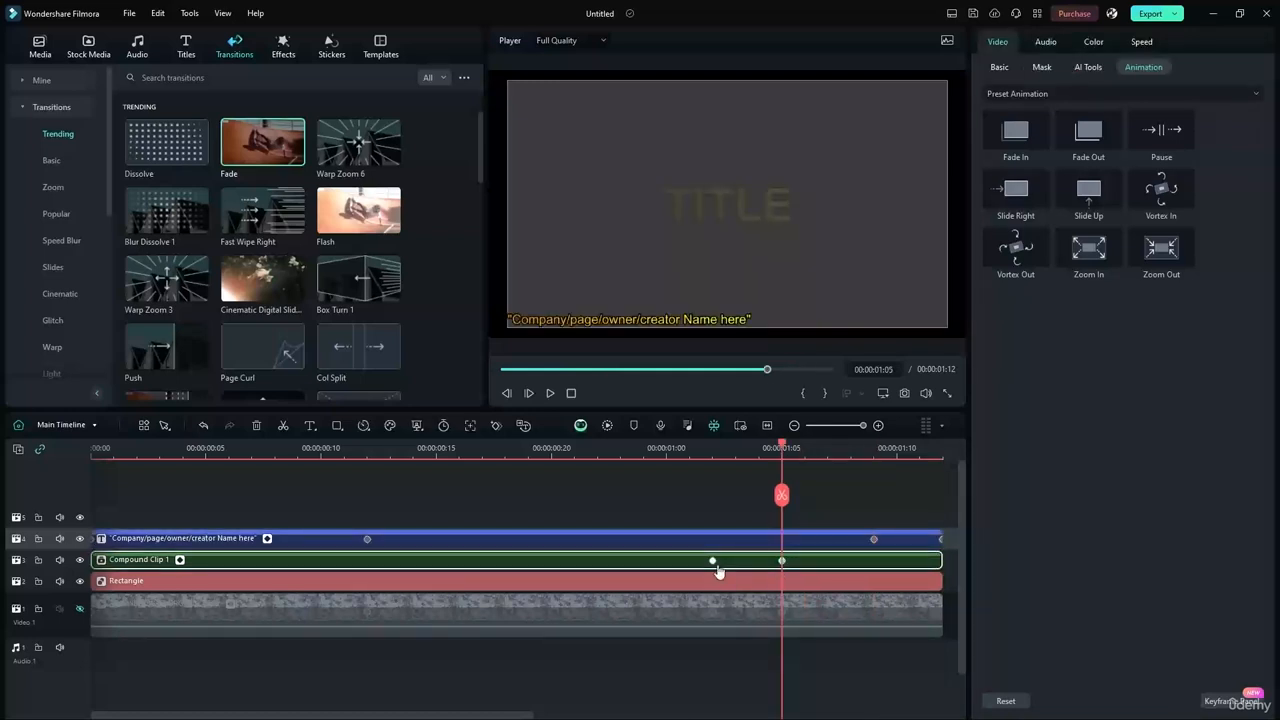
drag(713, 561, 874, 561)
click(825, 600)
click(782, 616)
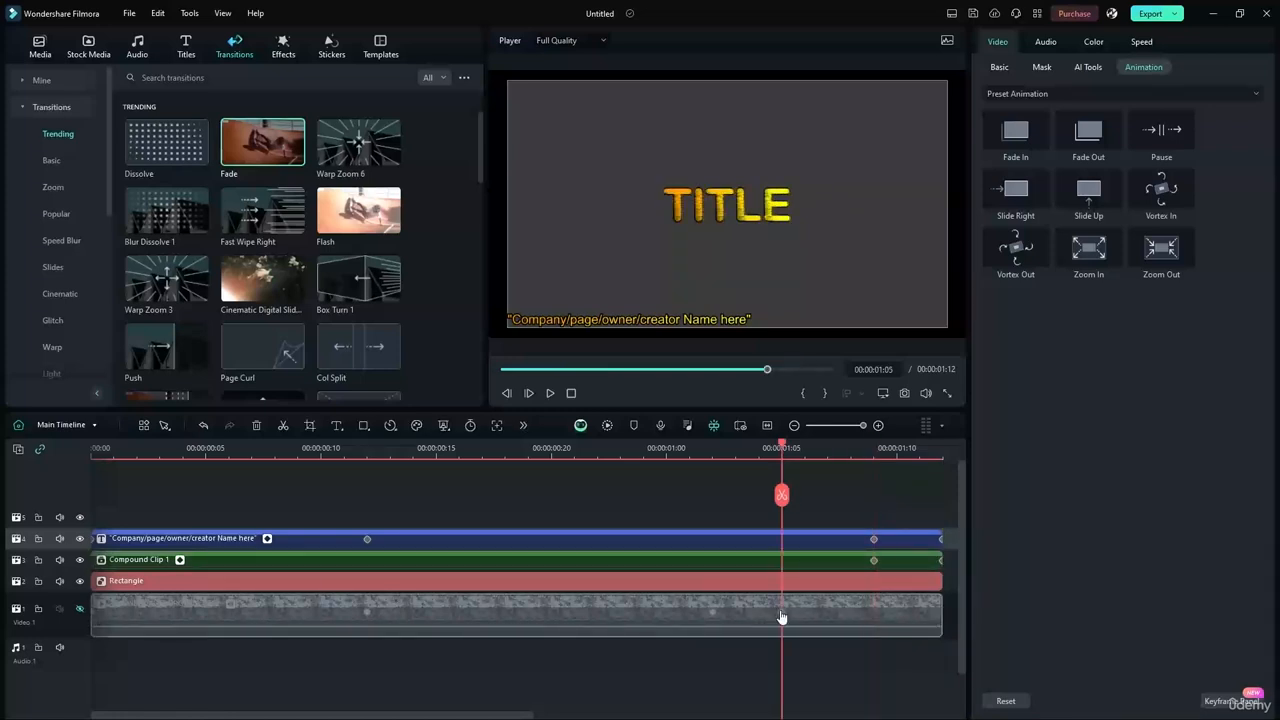
click(874, 610)
click(834, 497)
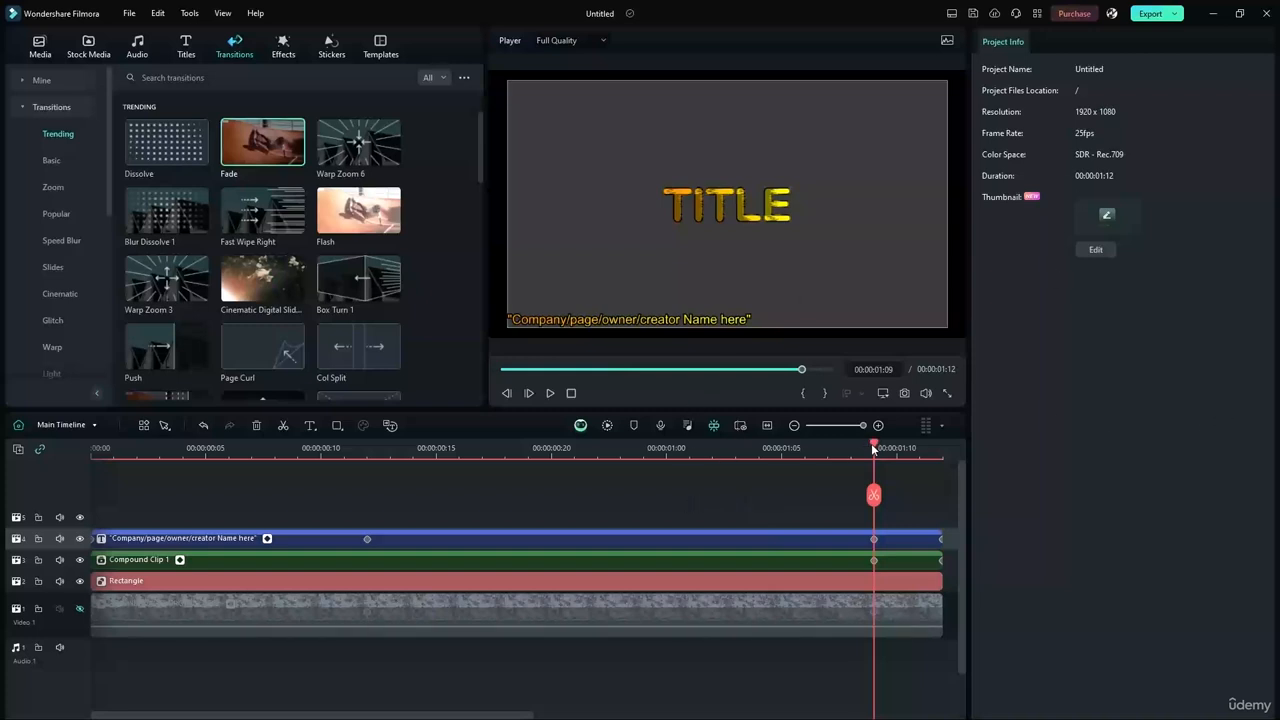
Show the background video track and preview the composition from the start, returning the playhead to 00:00:00:00.
drag(874, 450, 80, 570)
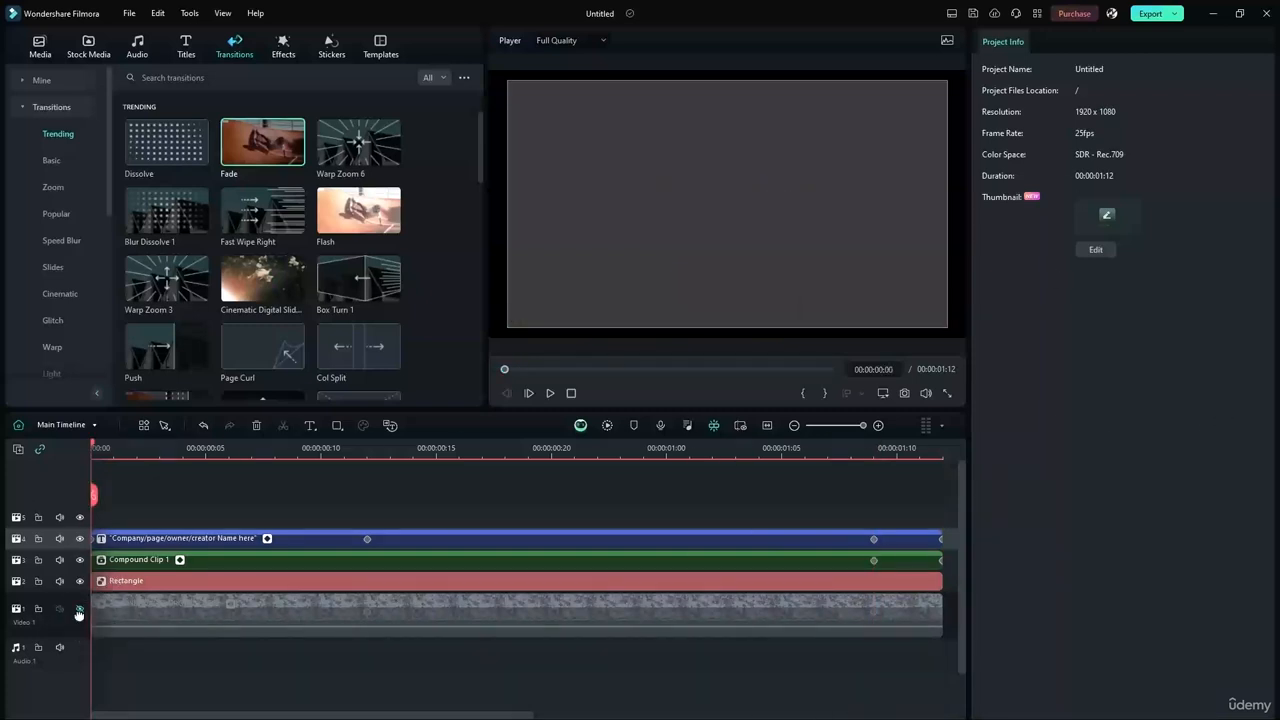
click(80, 609)
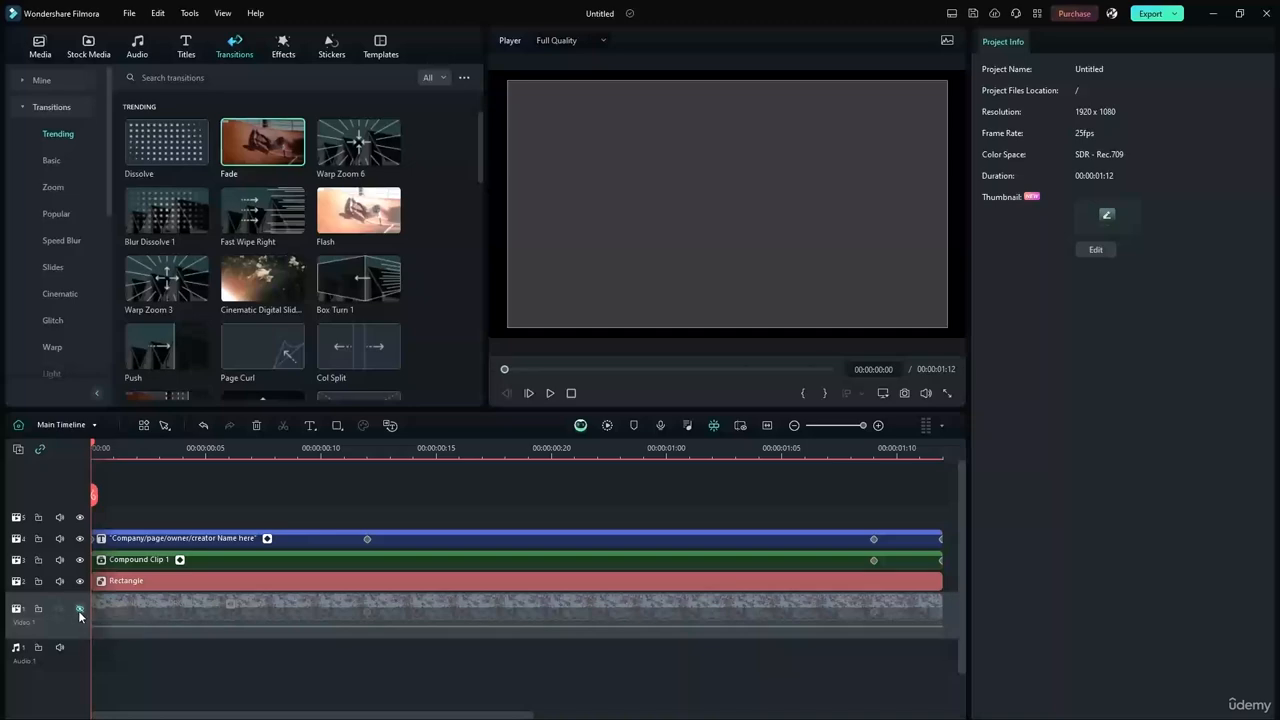
click(79, 609)
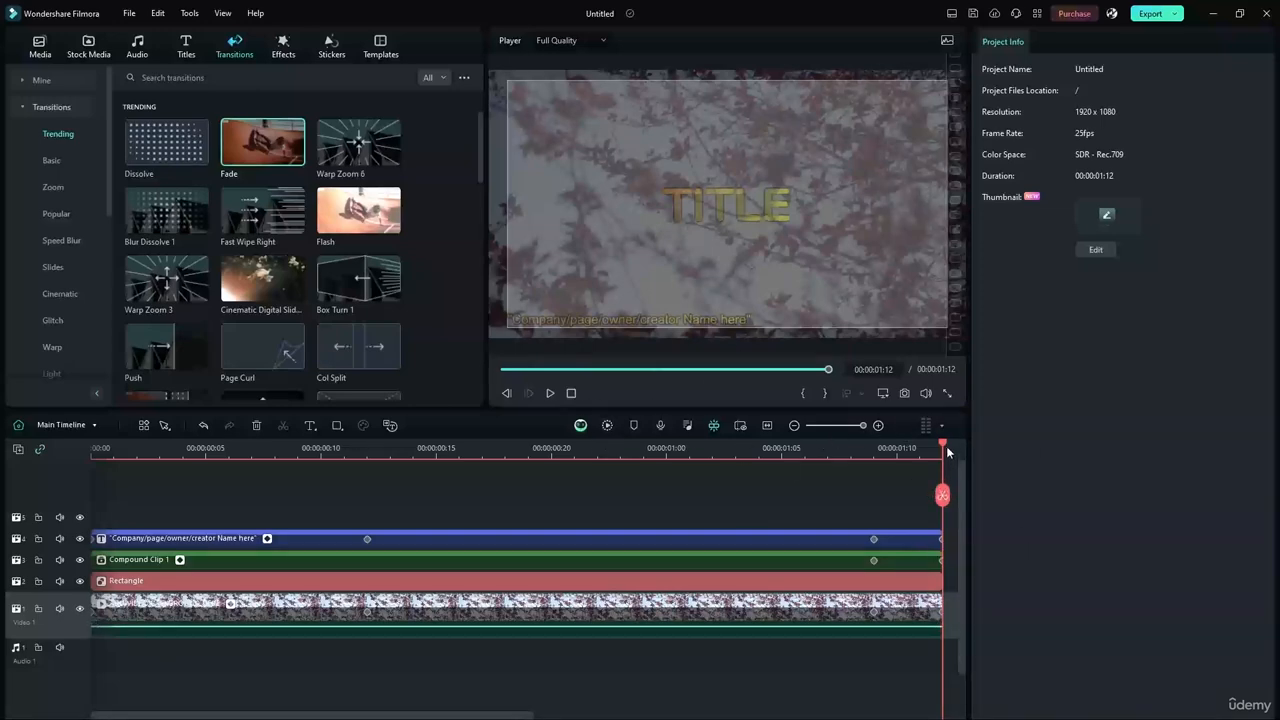
drag(944, 443, 67, 482)
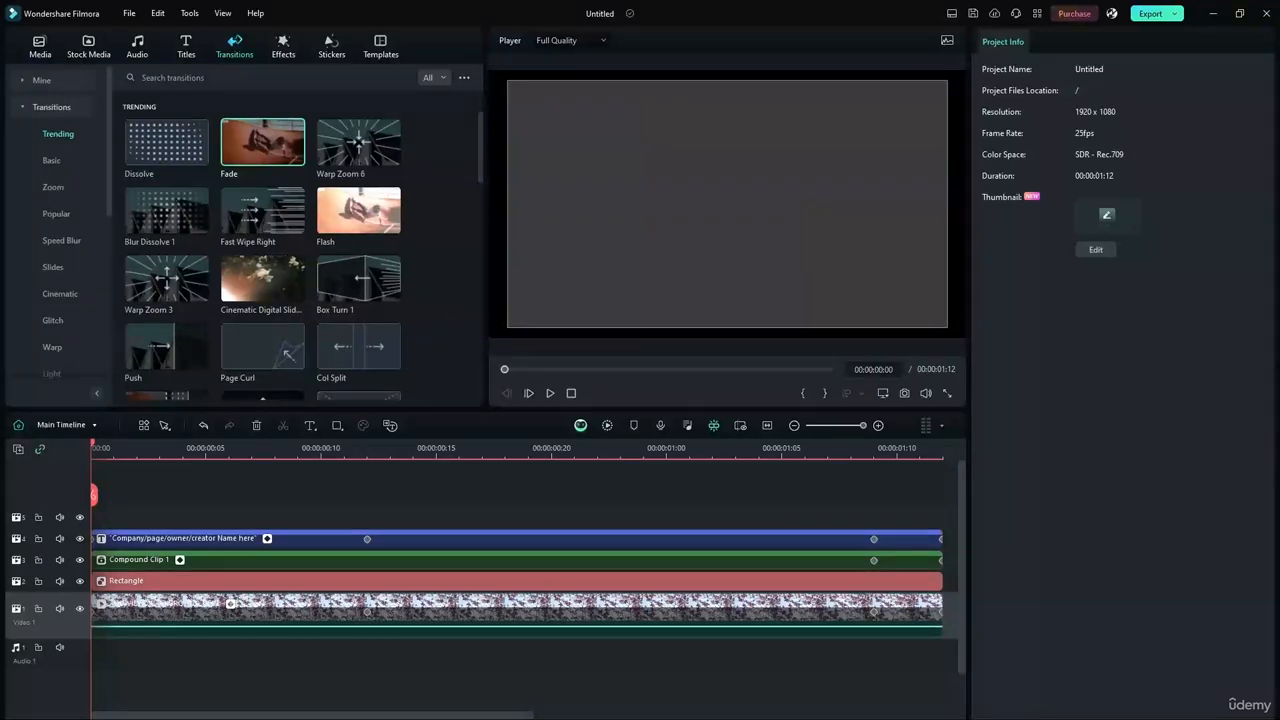
Render the timeline preview and hide the Rectangle track.
click(190, 581)
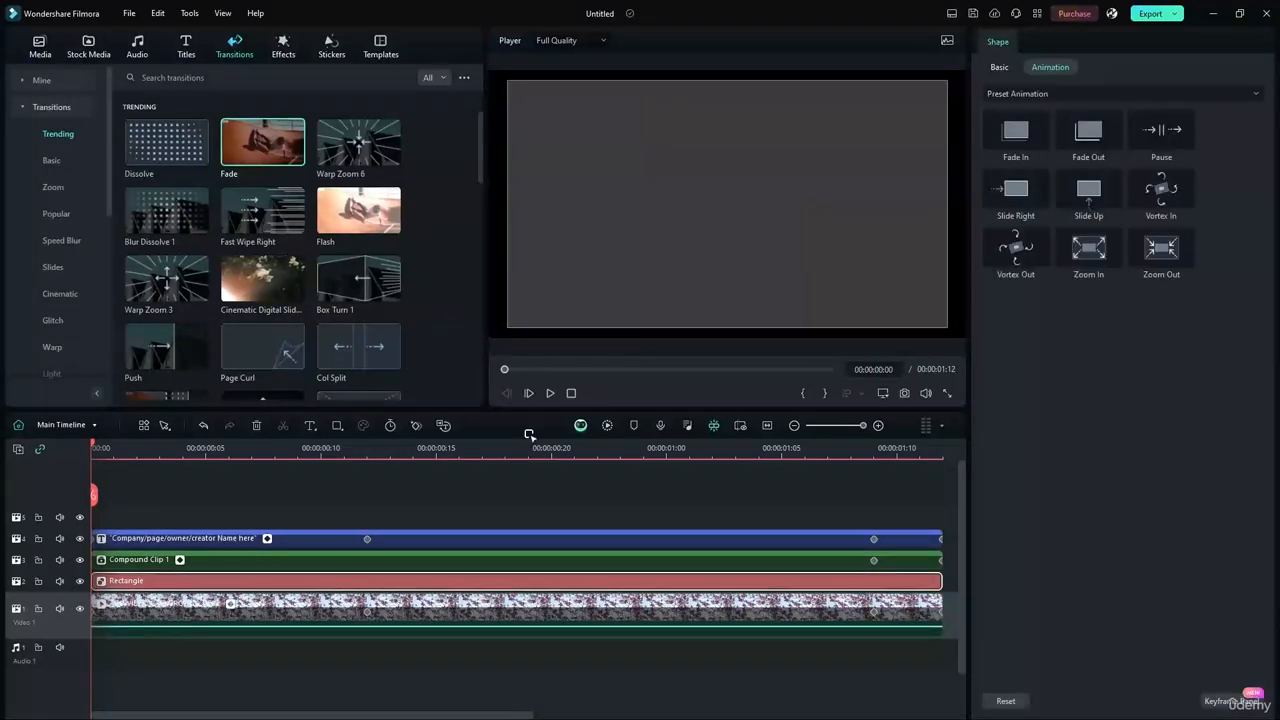
mouse_move(962, 471)
mouse_down()
mouse_move(955, 558)
mouse_move(957, 473)
mouse_up()
click(607, 428)
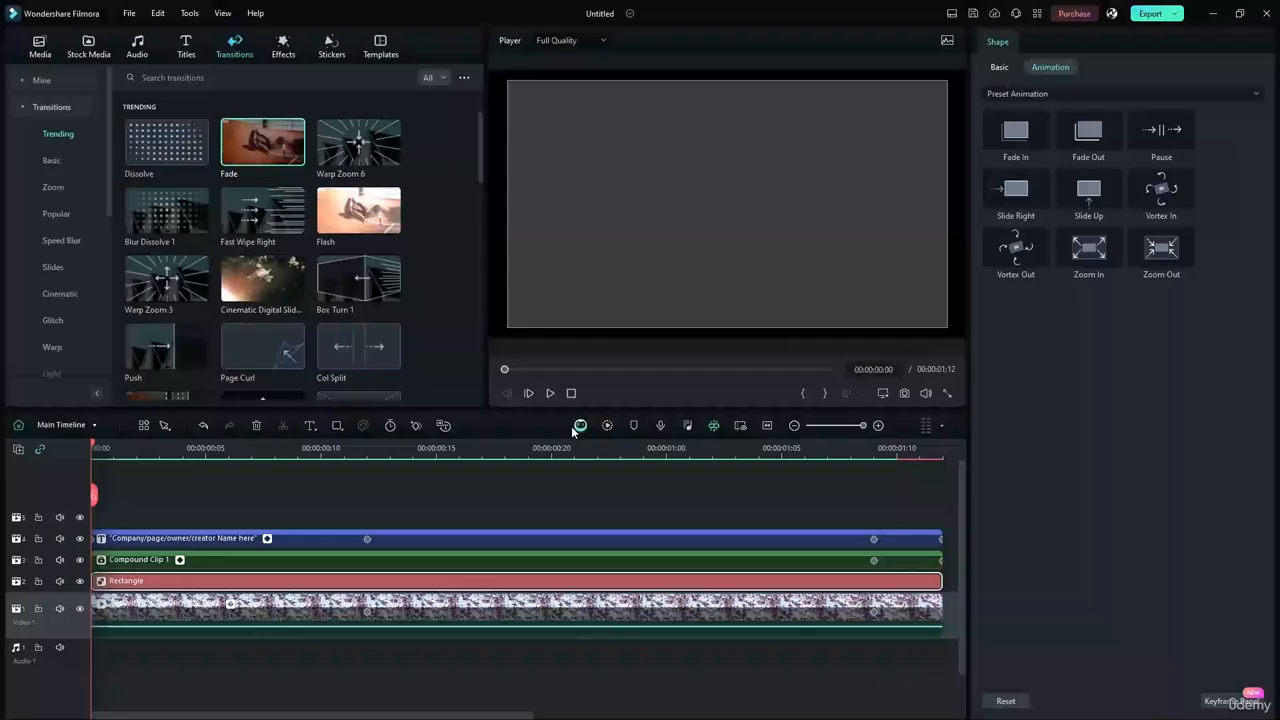
click(80, 583)
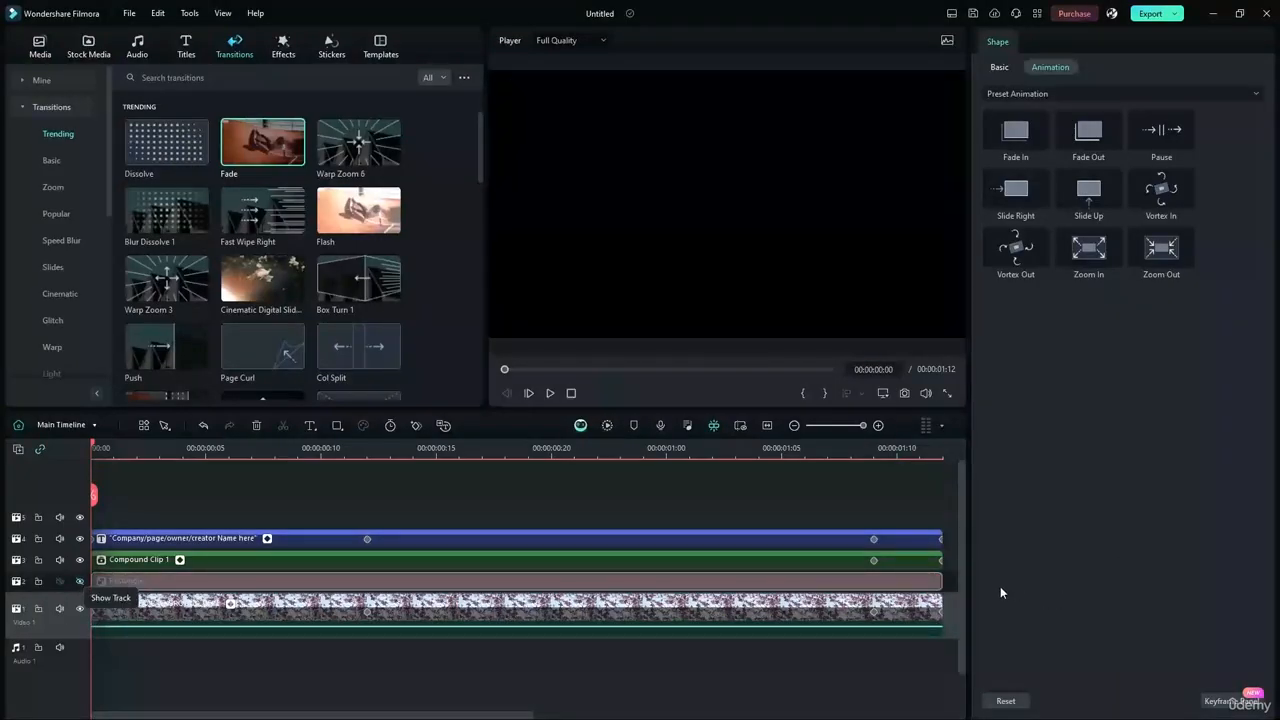
Examine the custom titles category and the context options of the timeline clips for a way to save the title as custom.
right_click(421, 477)
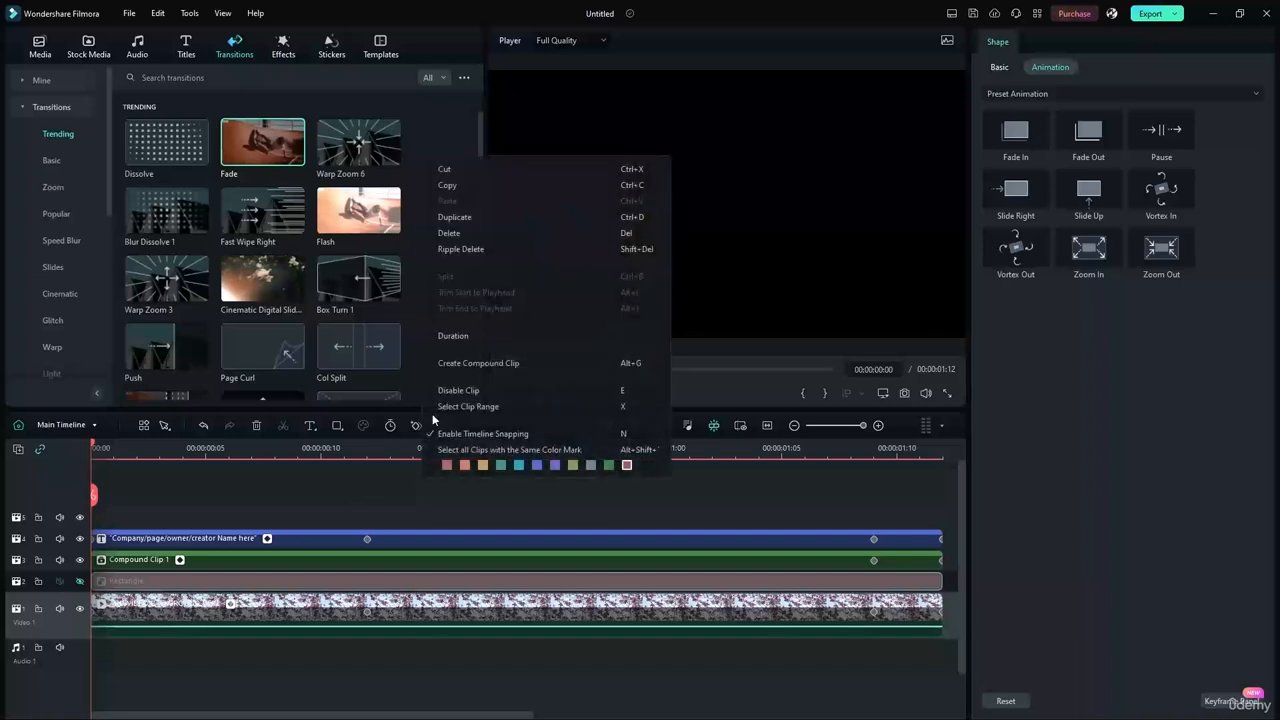
click(187, 45)
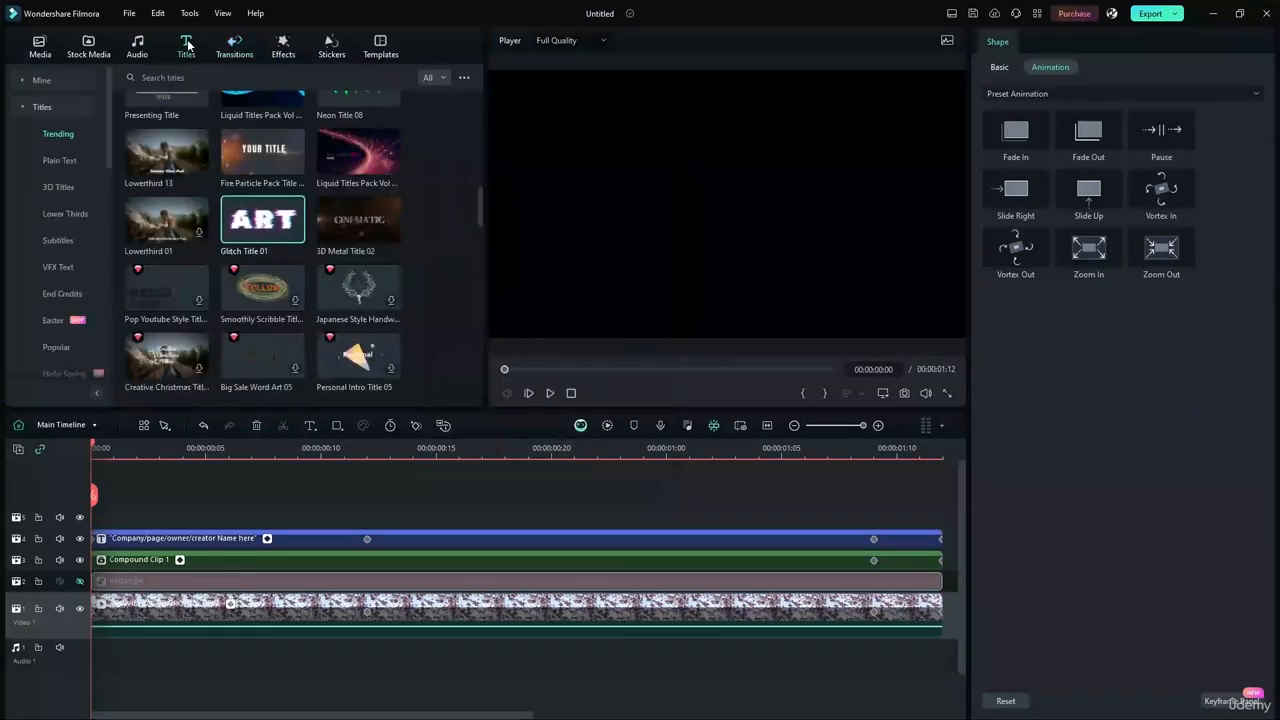
click(22, 108)
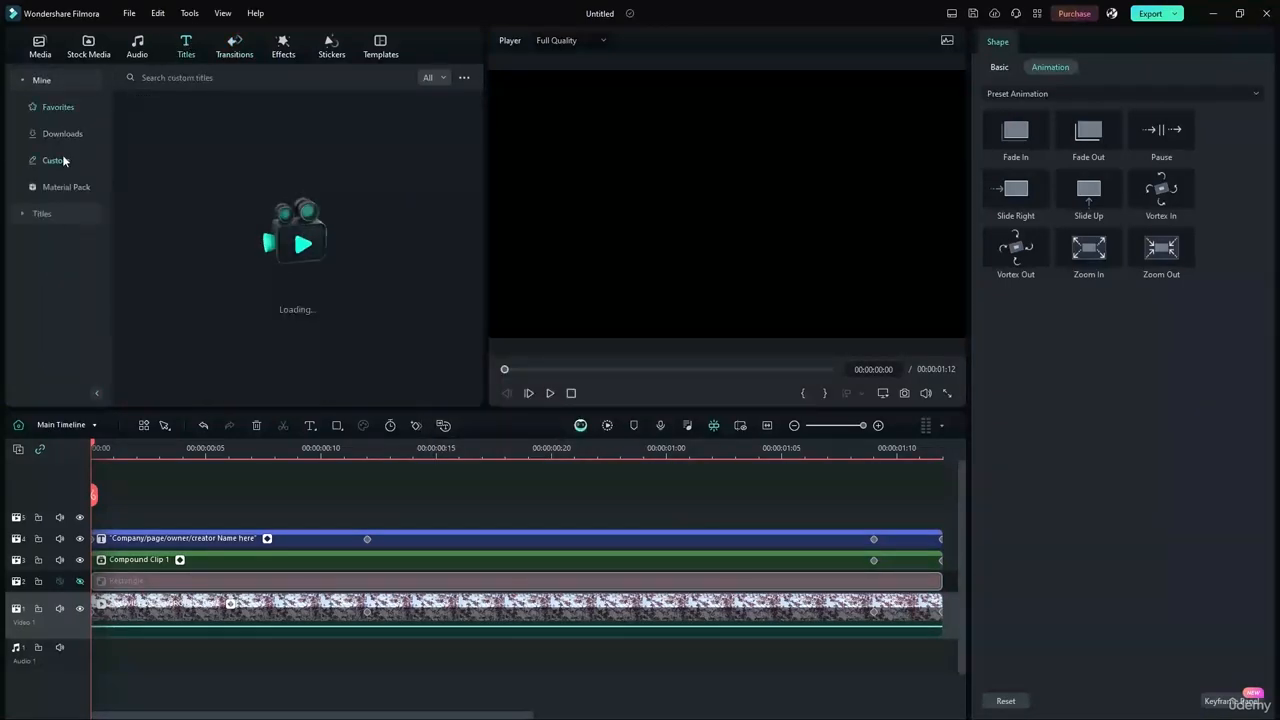
click(345, 484)
right_click(343, 488)
click(164, 525)
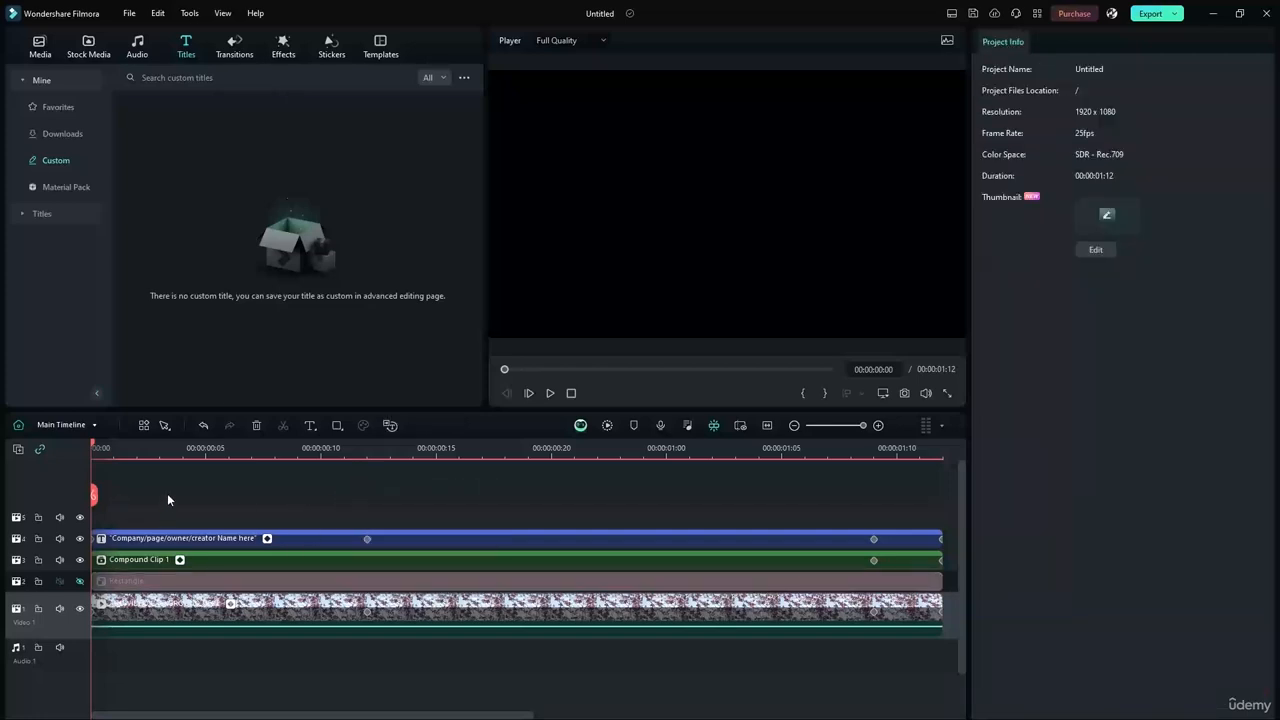
right_click(182, 513)
right_click(182, 553)
click(167, 685)
click(1095, 250)
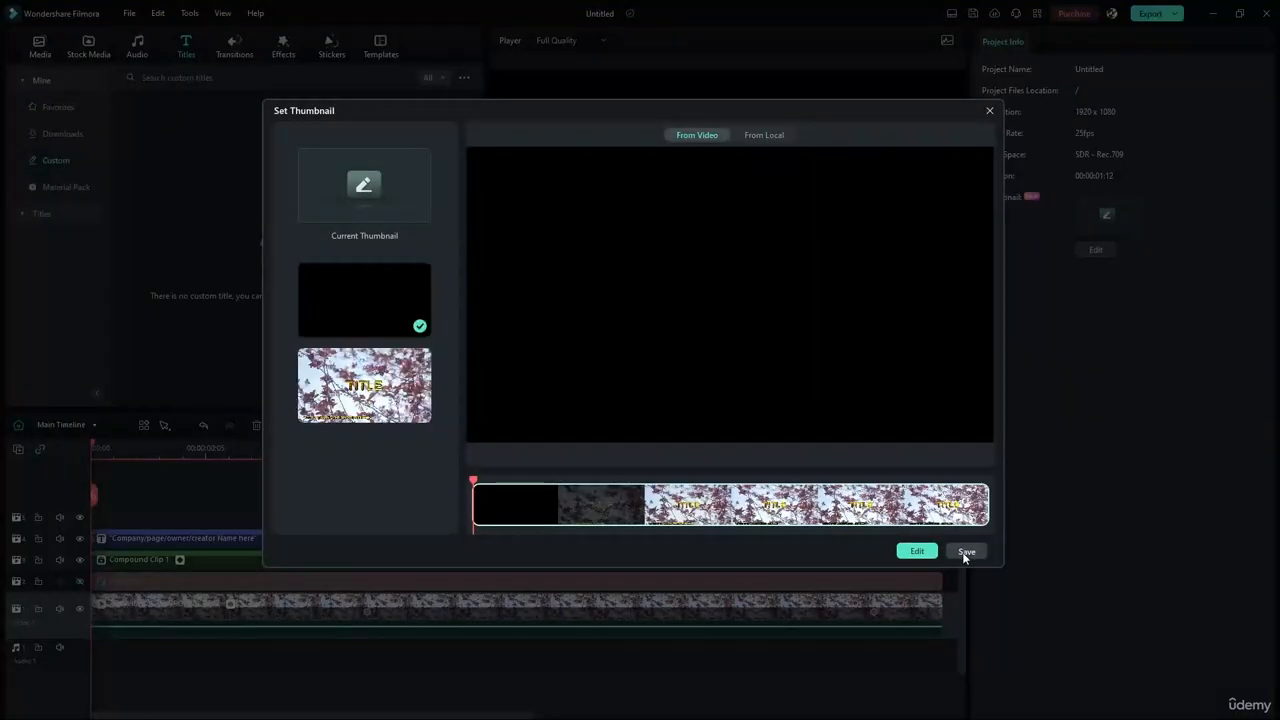
click(964, 551)
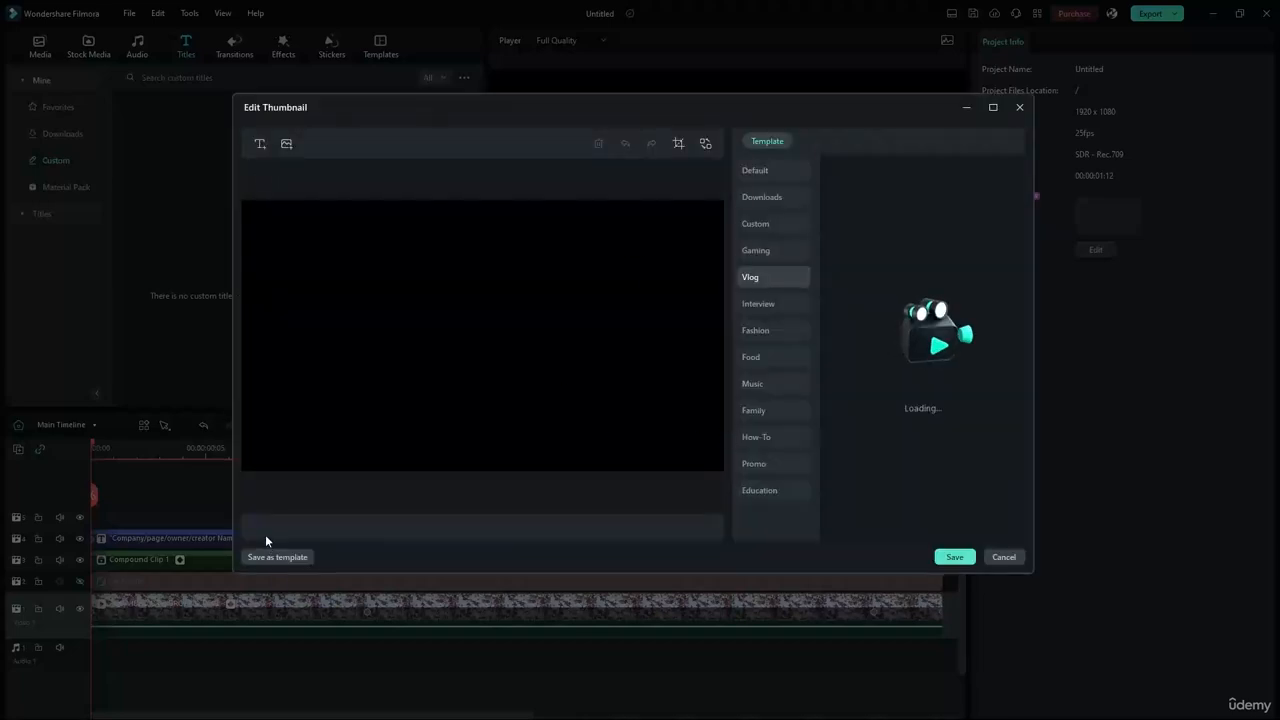
click(617, 456)
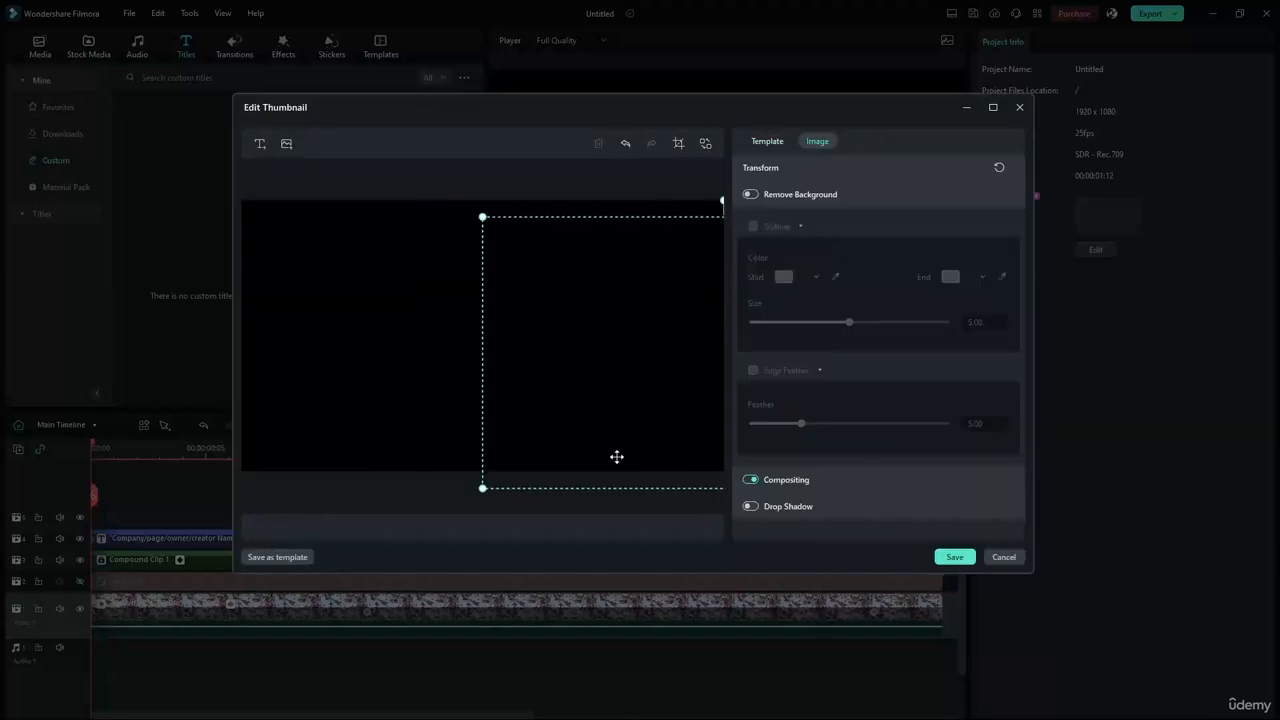
drag(476, 362, 301, 362)
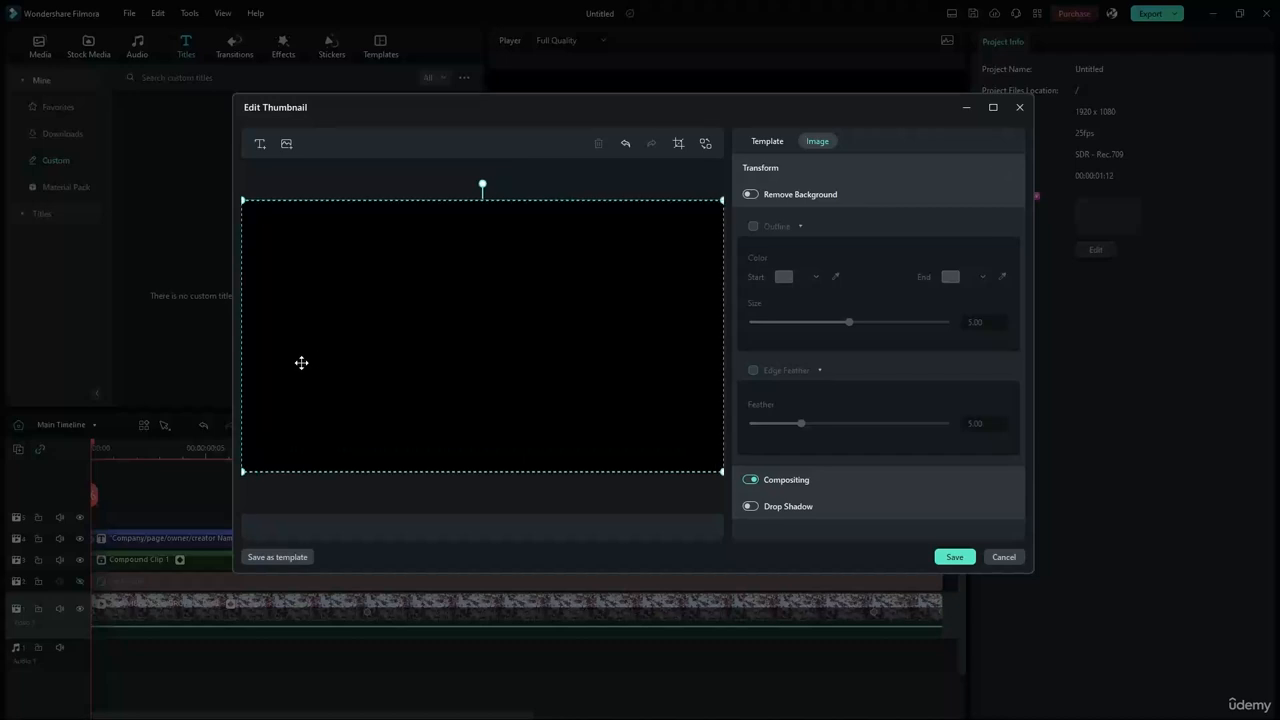
click(775, 142)
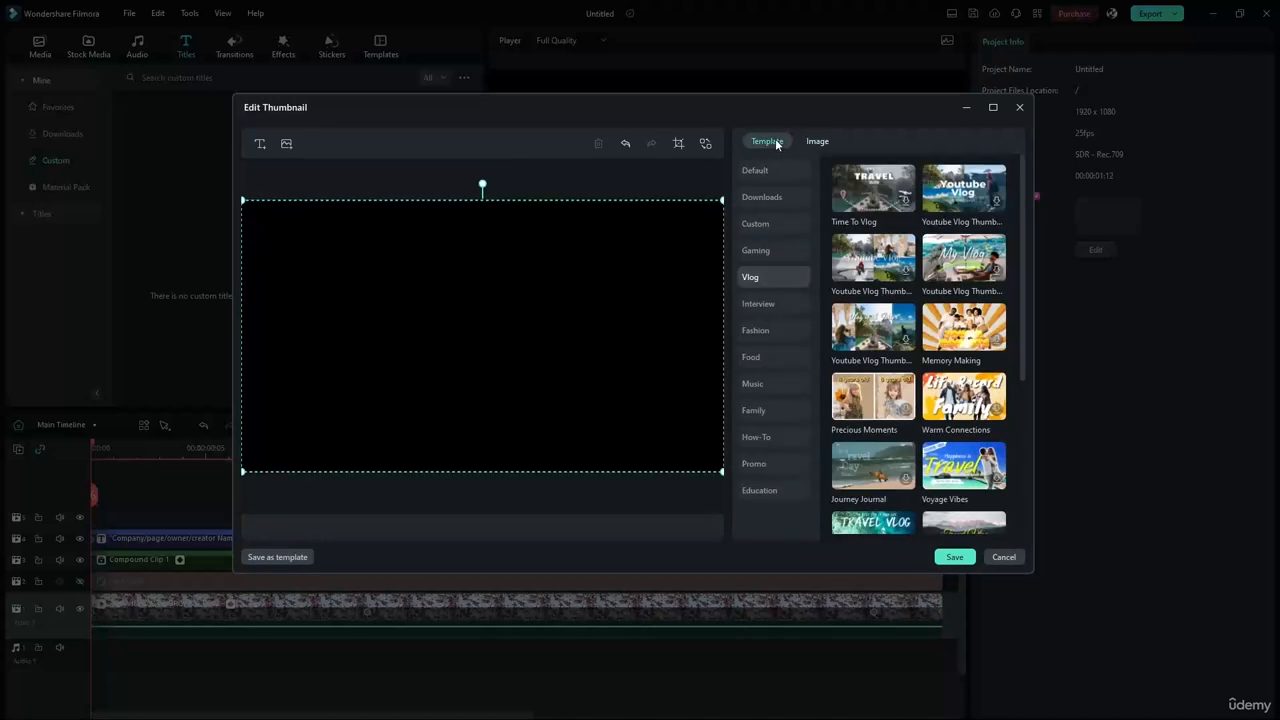
click(1004, 557)
click(743, 343)
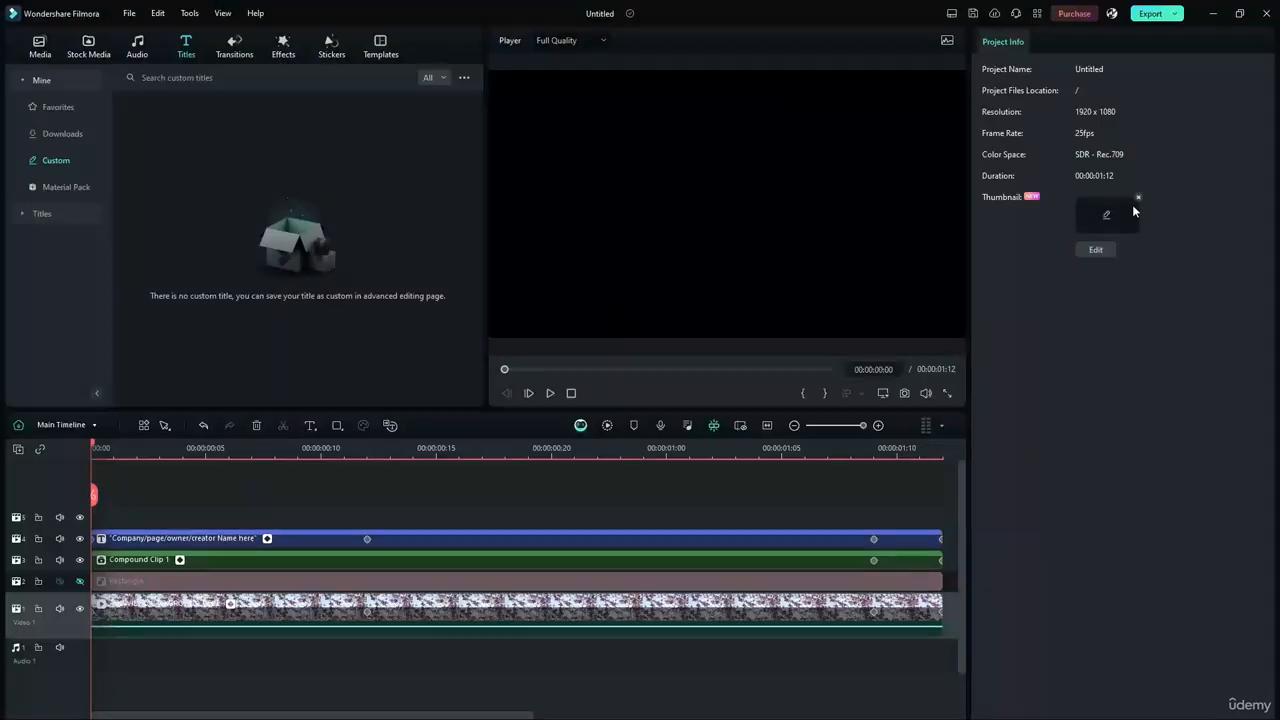
click(1138, 198)
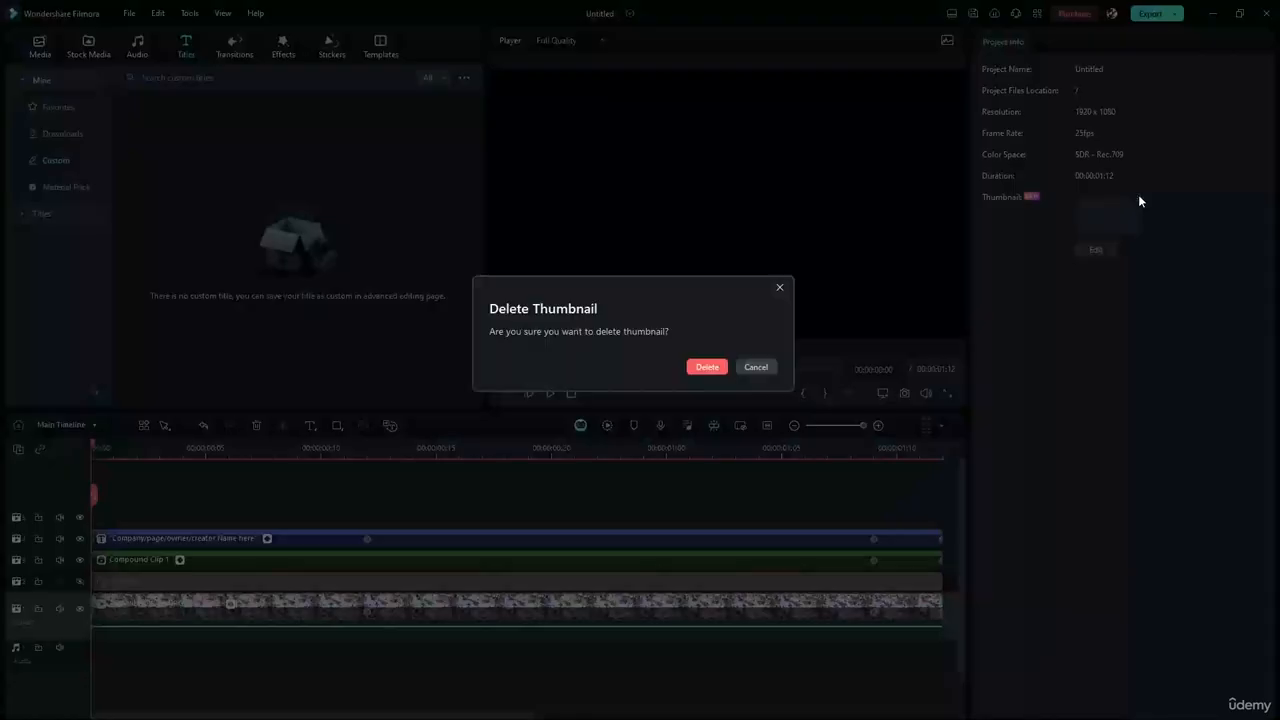
click(695, 370)
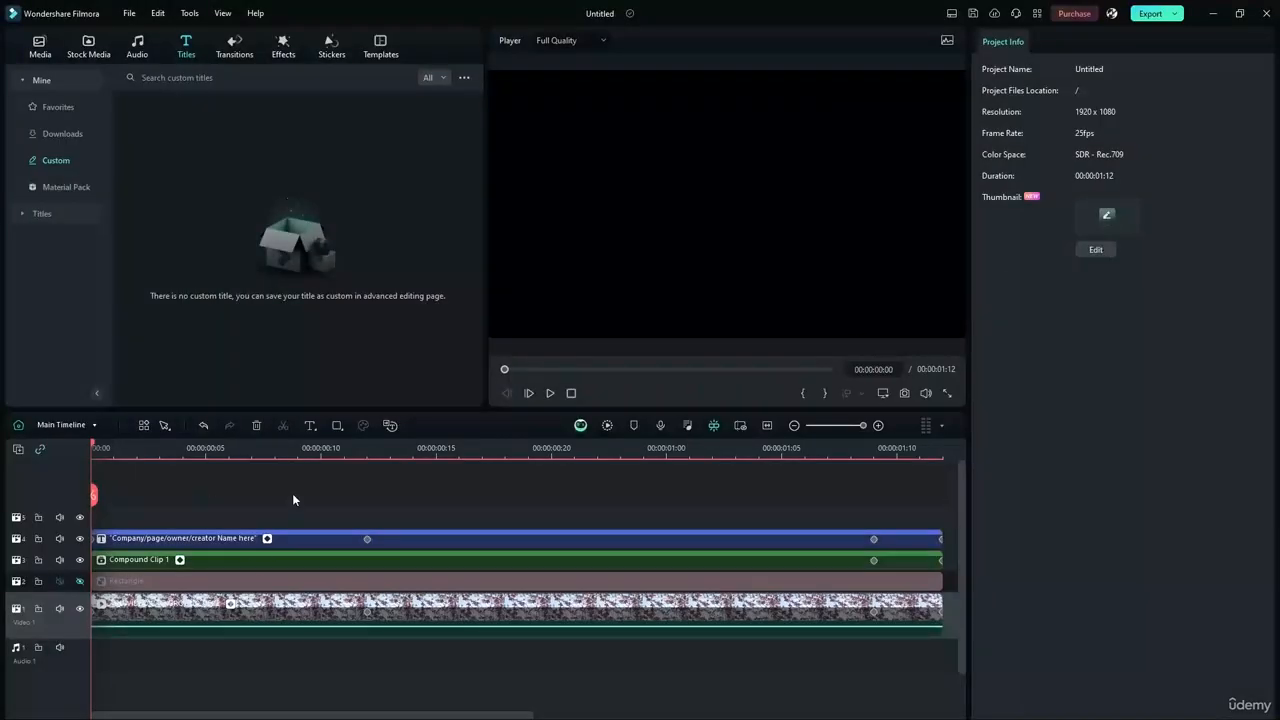
Examine the context options of the empty timeline and the company name title at 00:00:00:11 for a save-as-template command.
right_click(404, 477)
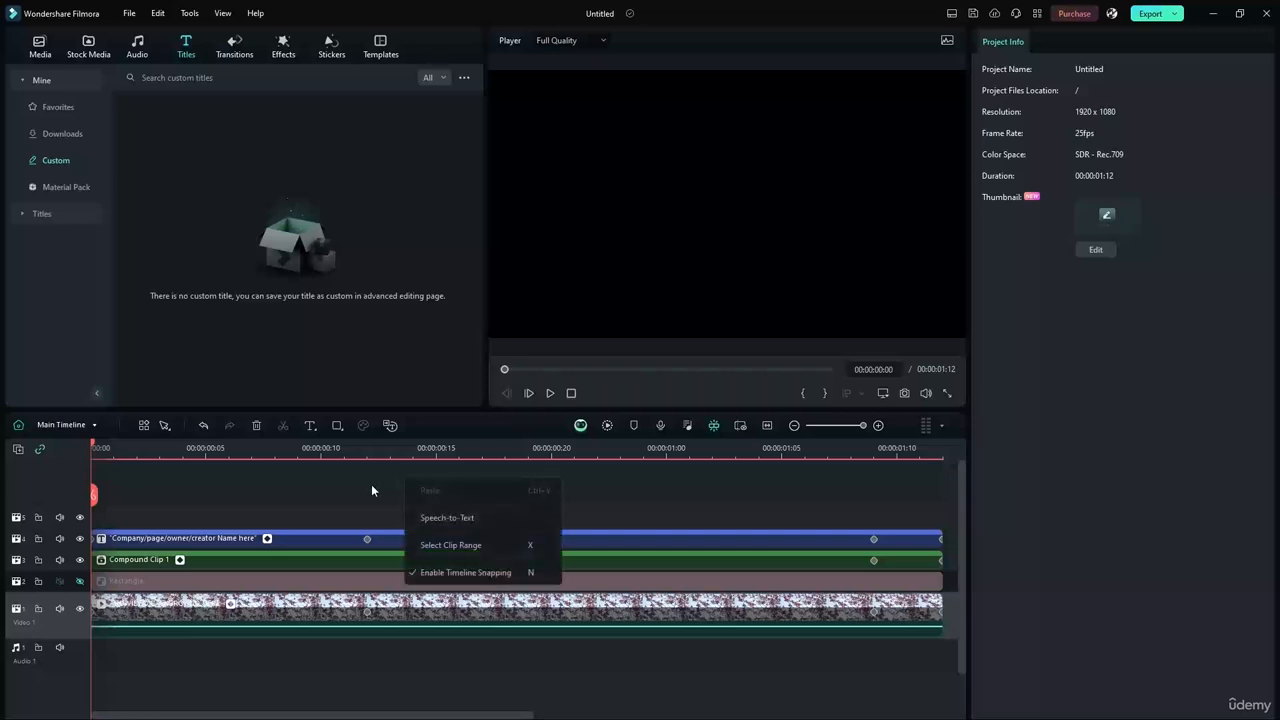
click(350, 485)
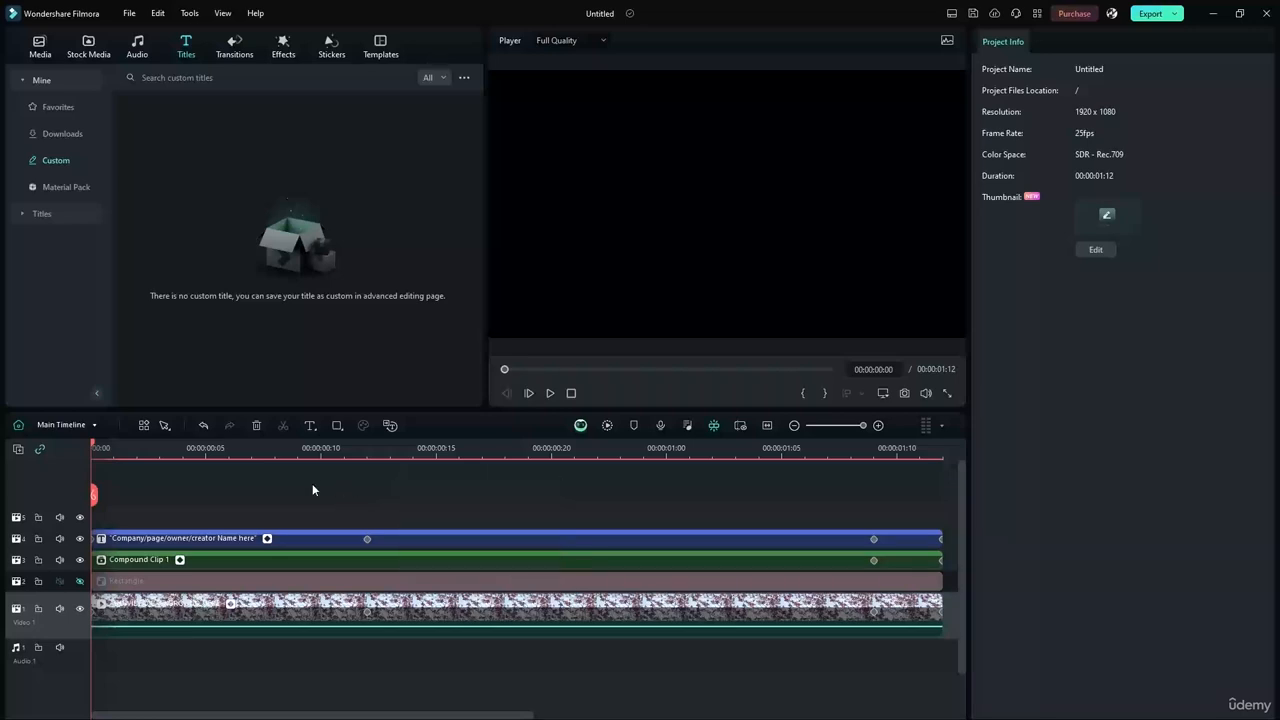
drag(92, 490, 343, 503)
right_click(436, 500)
click(370, 539)
right_click(407, 540)
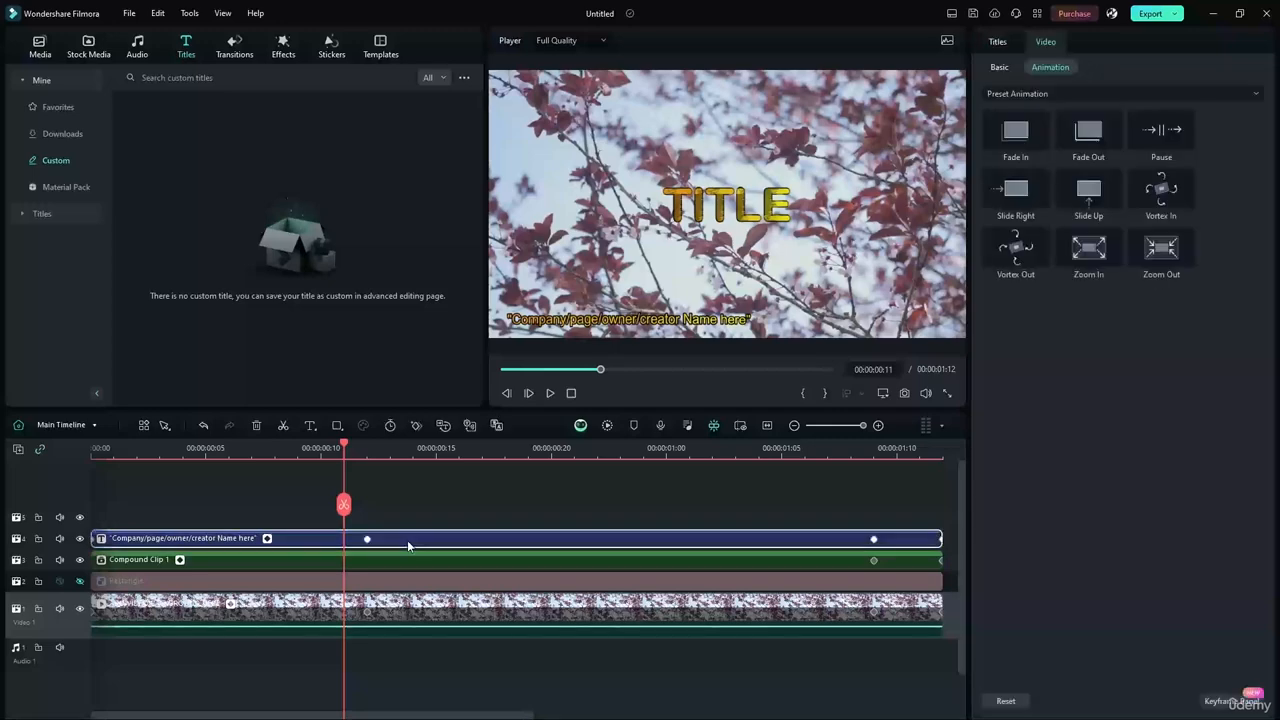
click(386, 476)
right_click(396, 507)
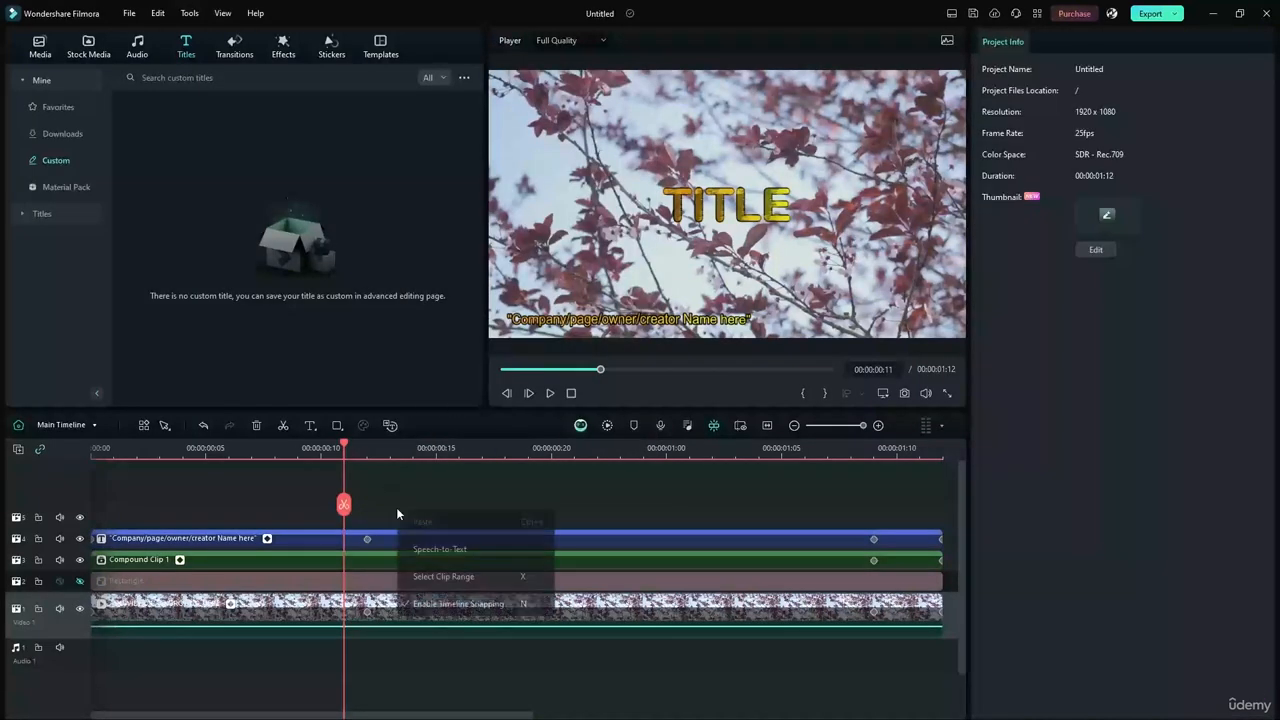
click(404, 505)
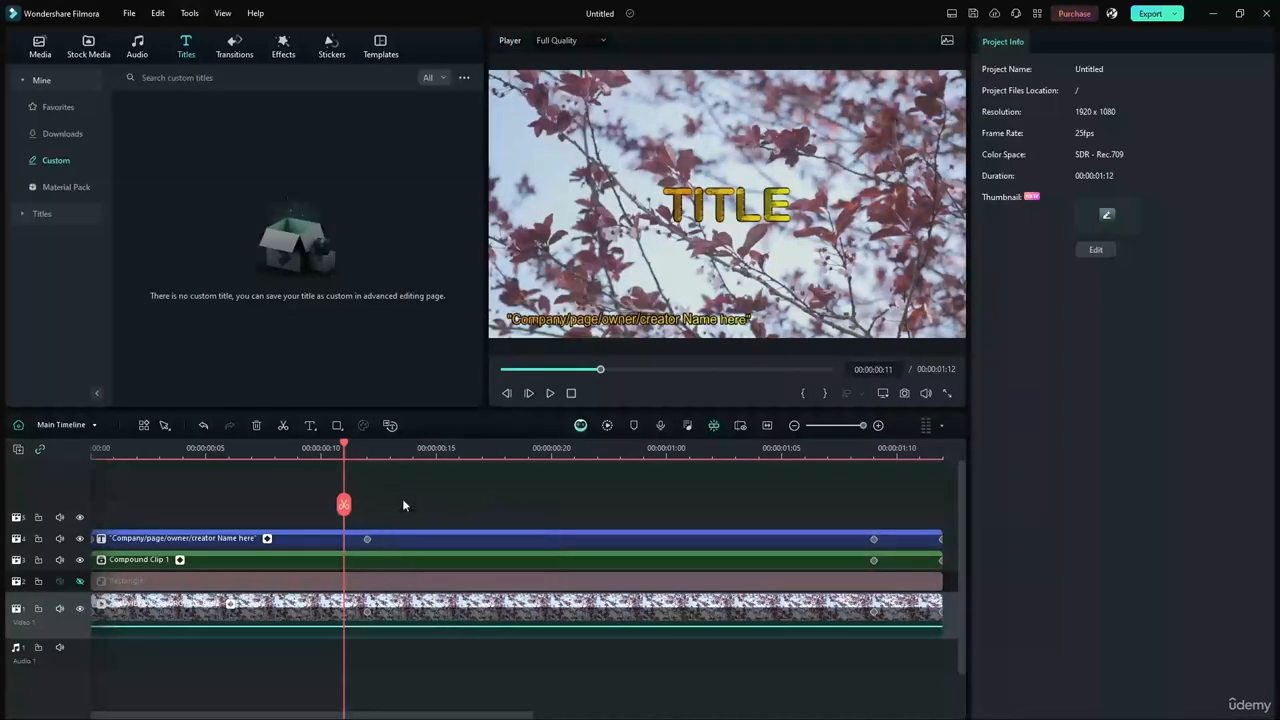
Select all clips in the timeline and examine their shared context options for a way to save them as a template.
key(ctrl+a)
right_click(429, 601)
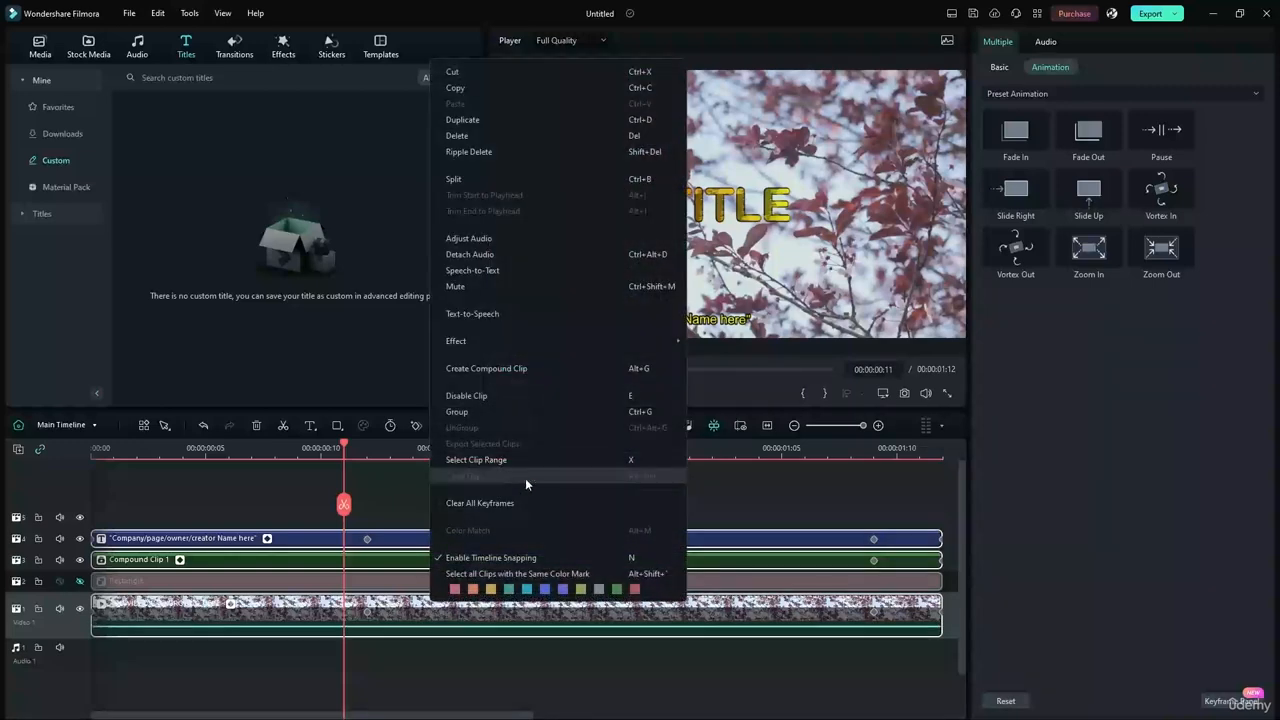
click(403, 459)
Save the company name title from its advanced text editor as a custom title named Class Project 1 Template and apply the edit.
click(436, 538)
right_click(454, 498)
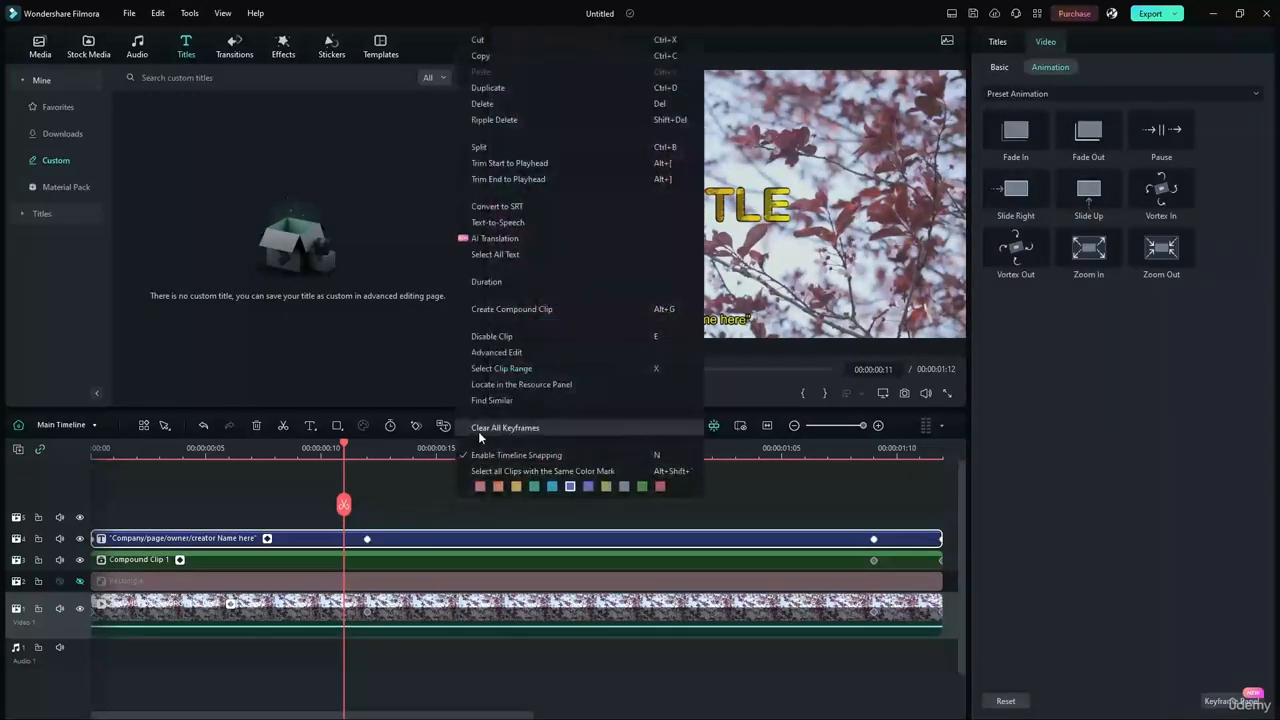
click(509, 350)
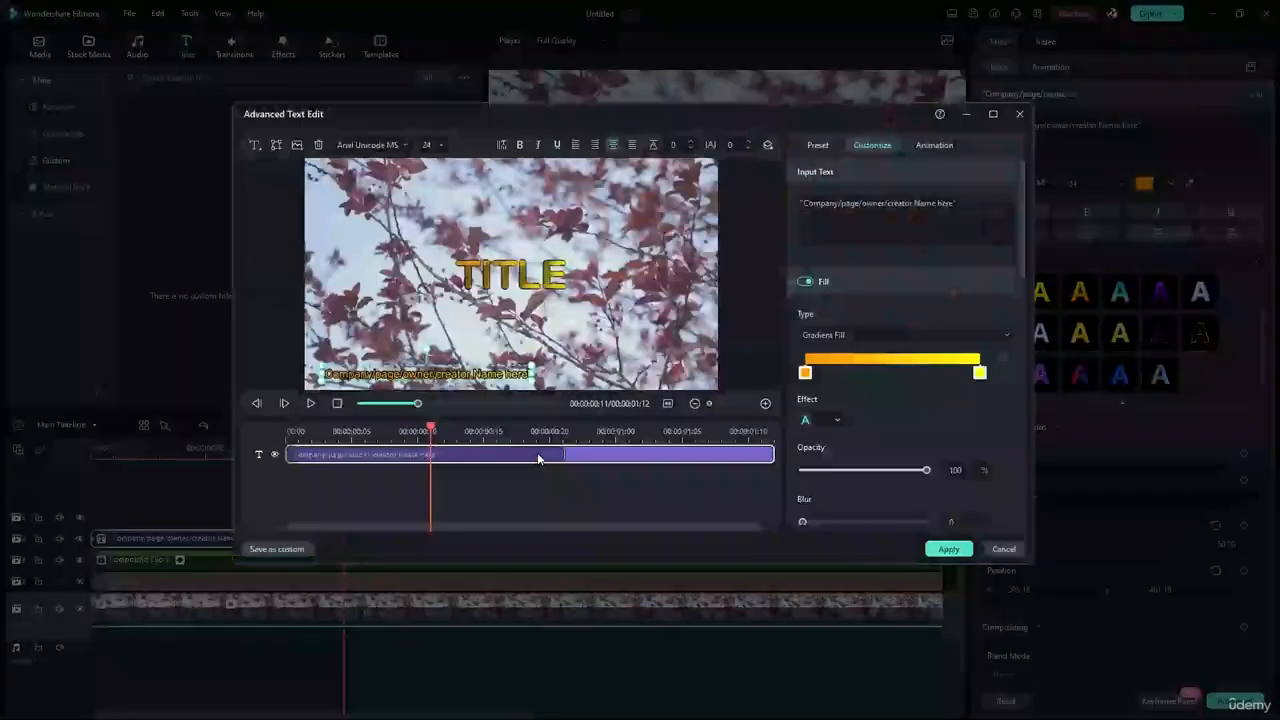
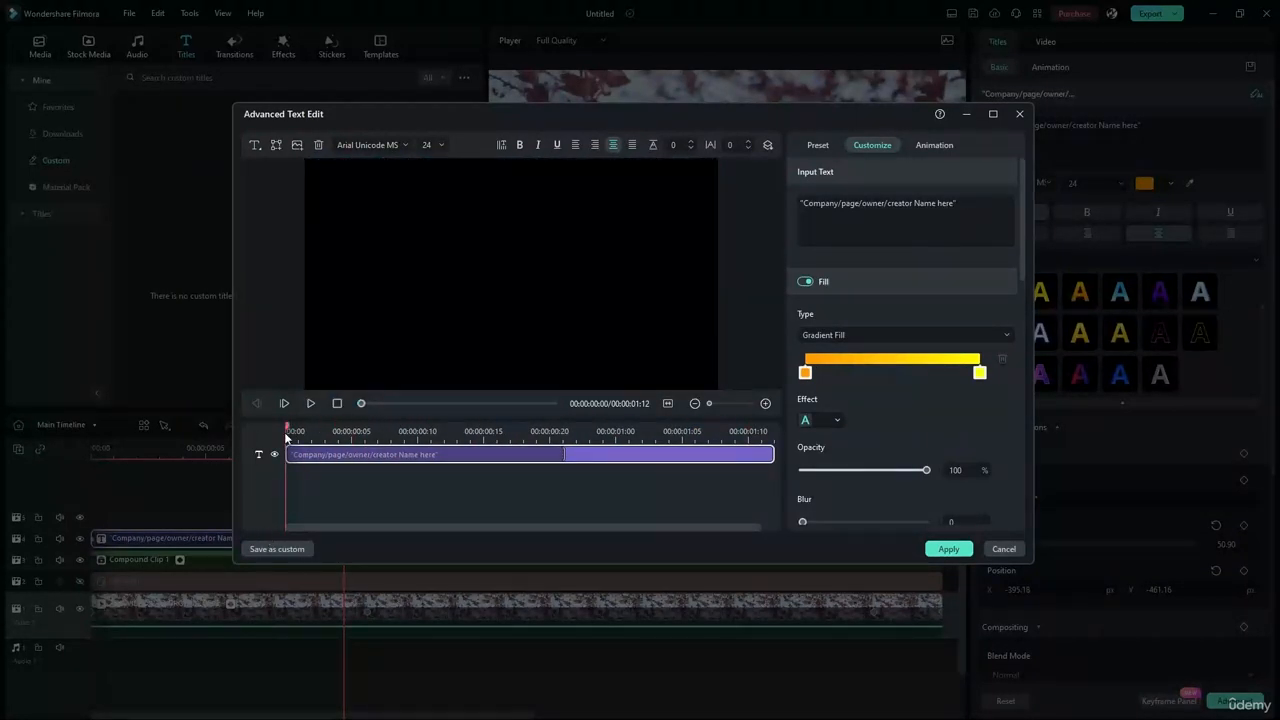
click(275, 549)
key(ctrl+a)
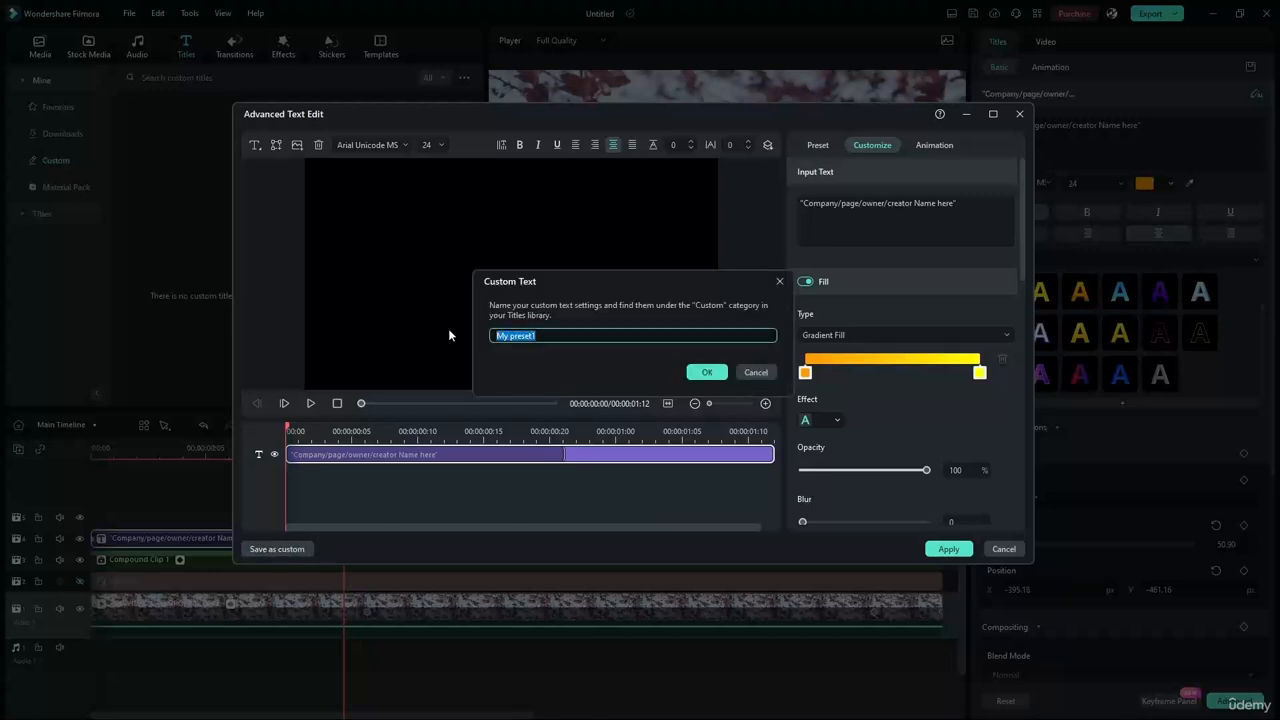
text(Class Project 1 Template)
click(707, 372)
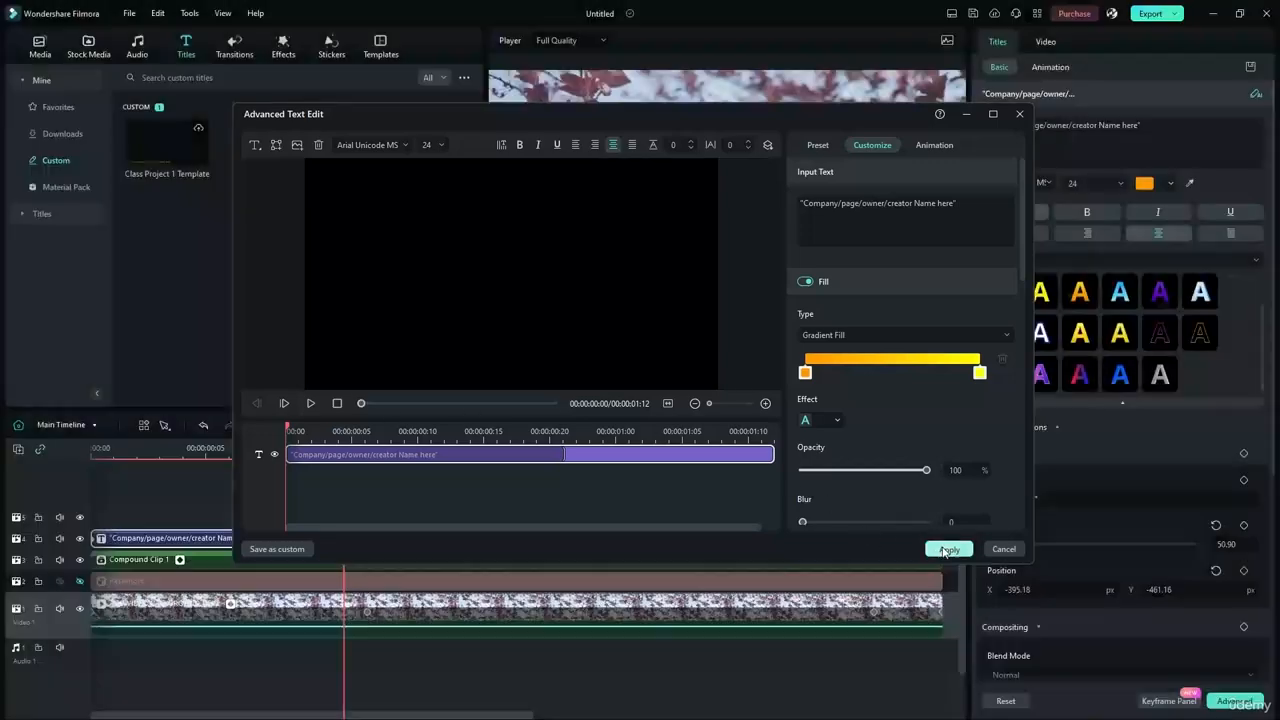
click(948, 548)
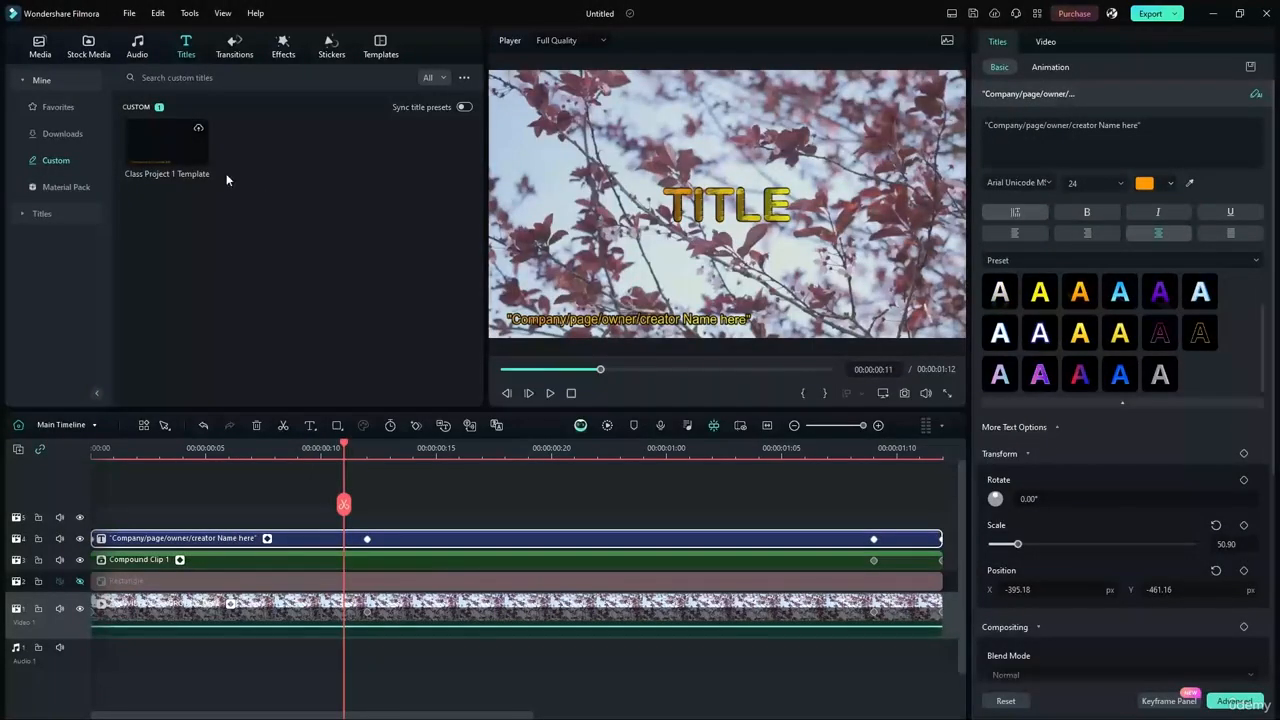
Clear all clips from the timeline and place the Class Project 1 Template custom title at the start of video track 1.
drag(206, 664, 786, 424)
key(Delete)
drag(182, 158, 97, 605)
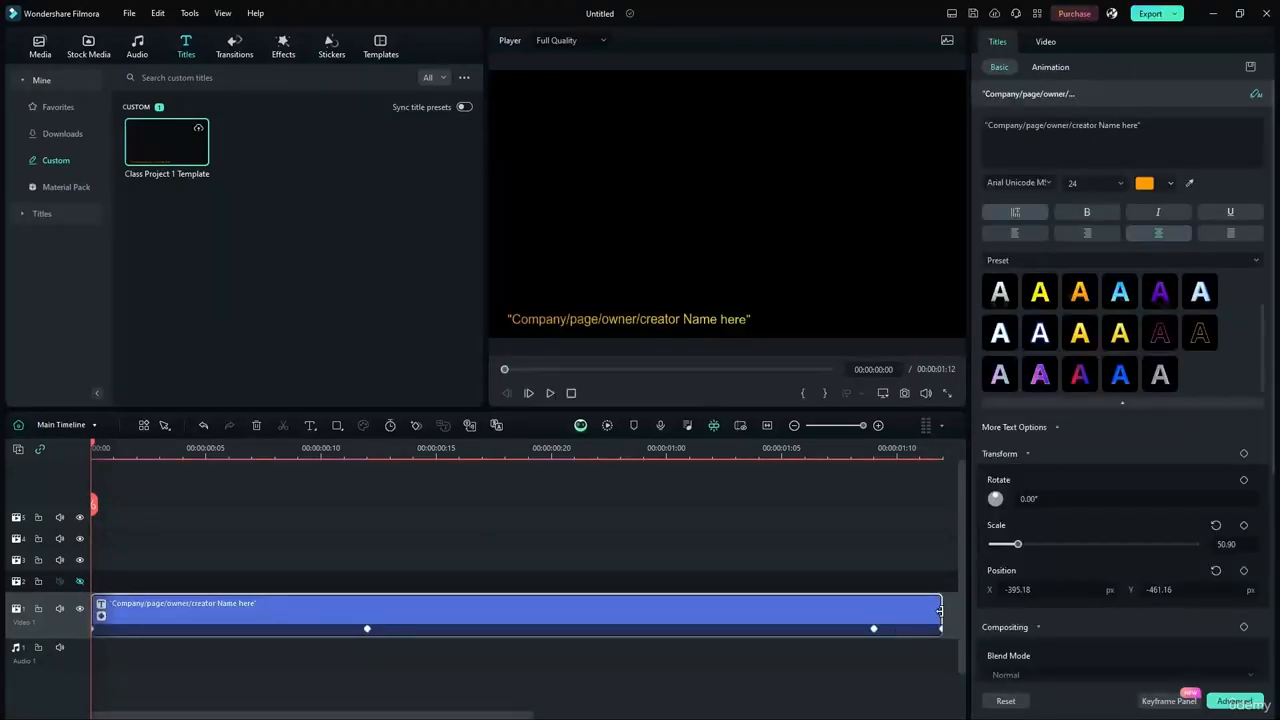
Try shortening the custom title clip to 00:00:00:15 and restore its full length.
drag(940, 610, 734, 601)
key(ctrl+z)
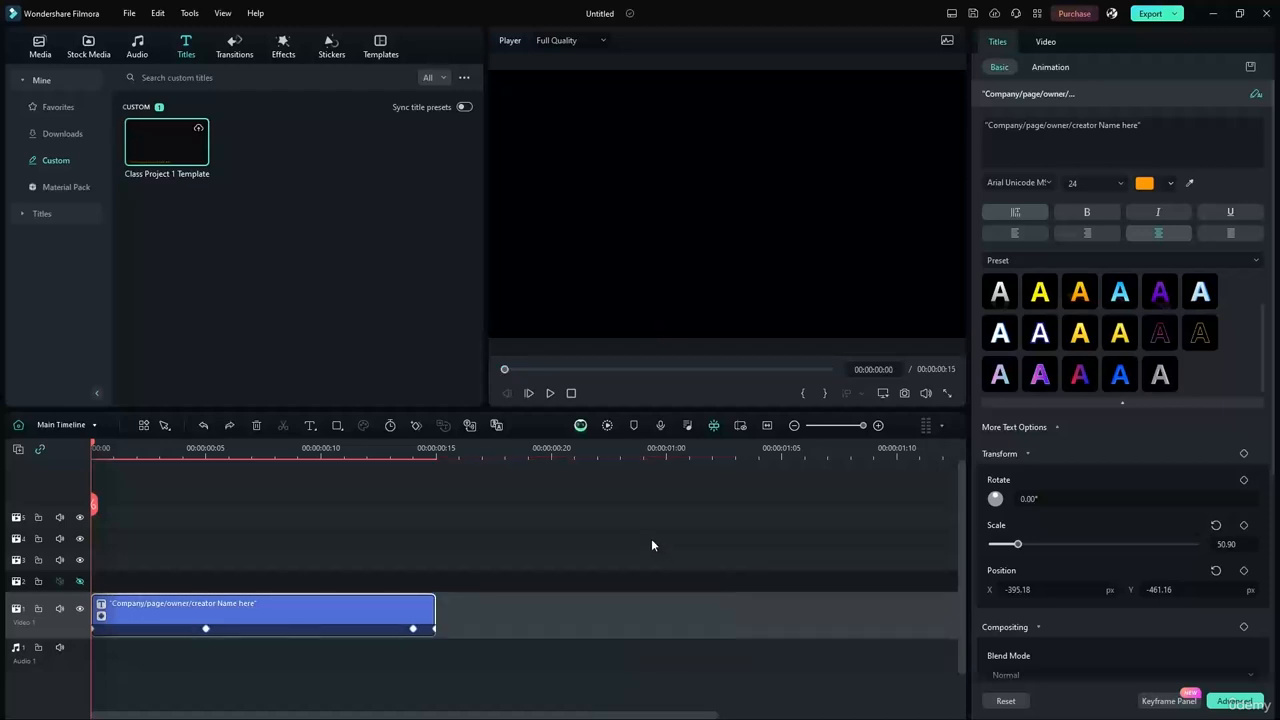
key(ctrl+y)
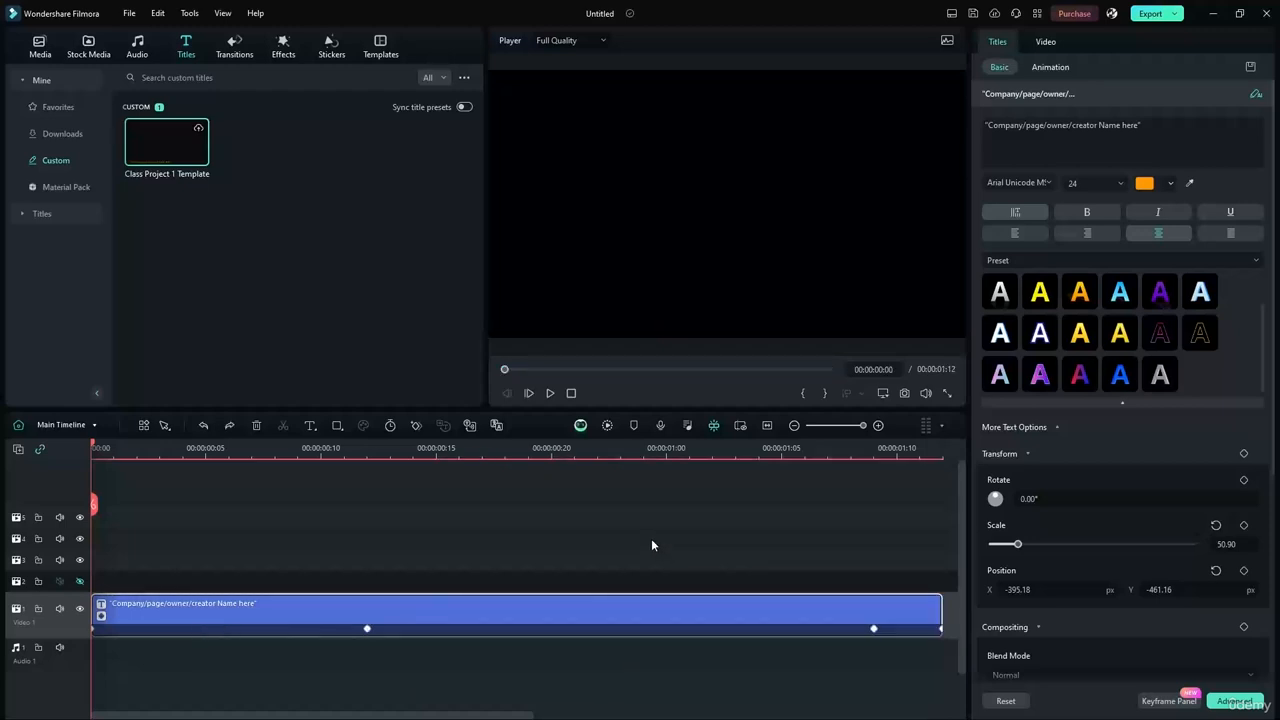
Play back the custom title clip on the timeline and examine its context options.
click(549, 393)
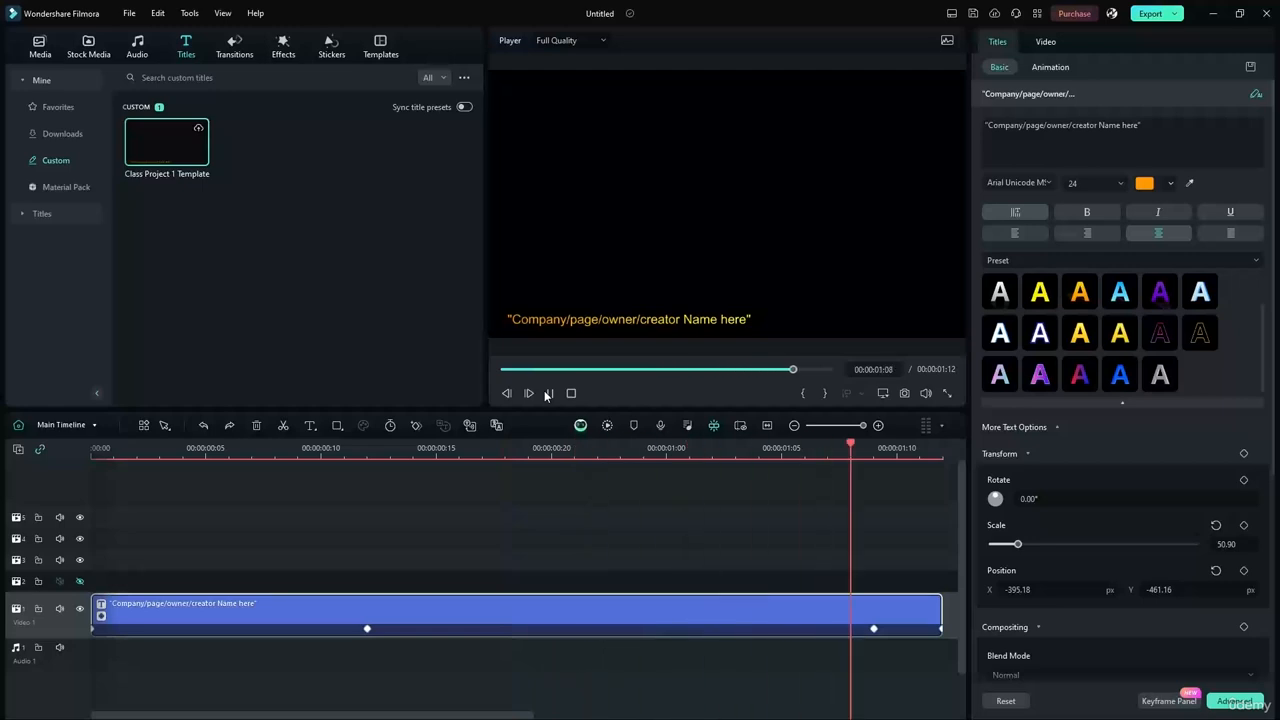
click(546, 396)
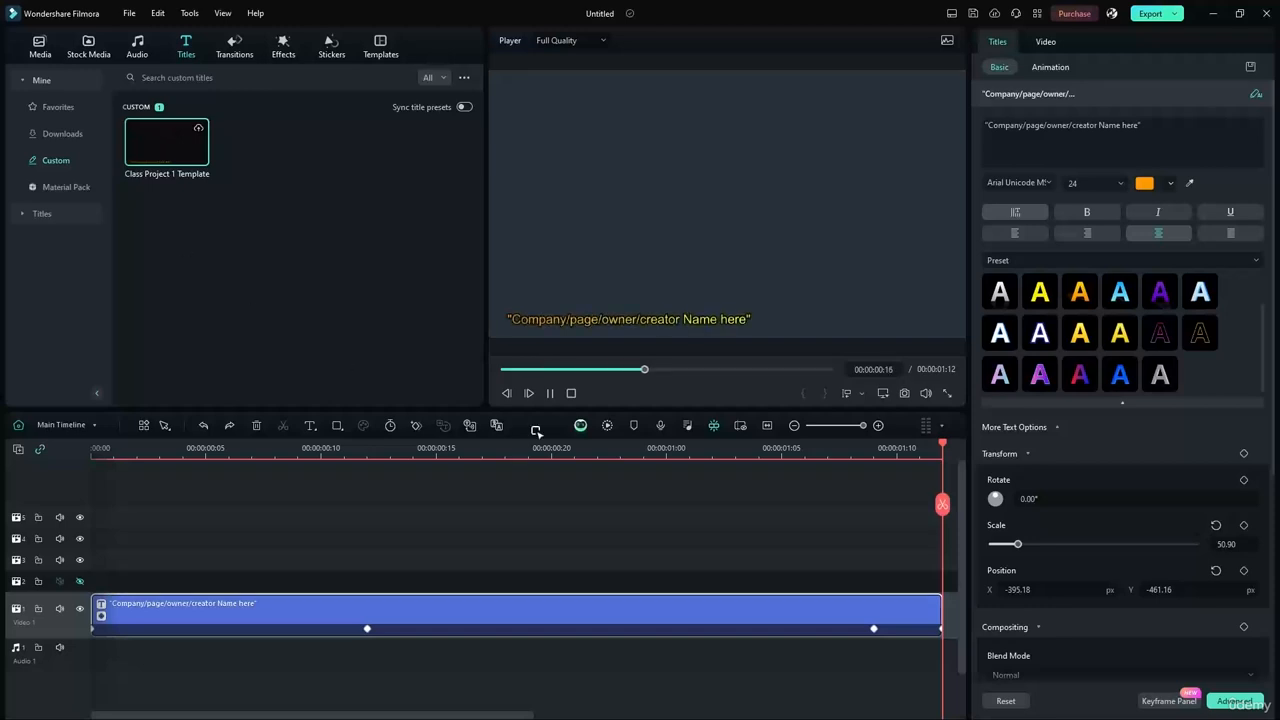
click(550, 393)
right_click(166, 613)
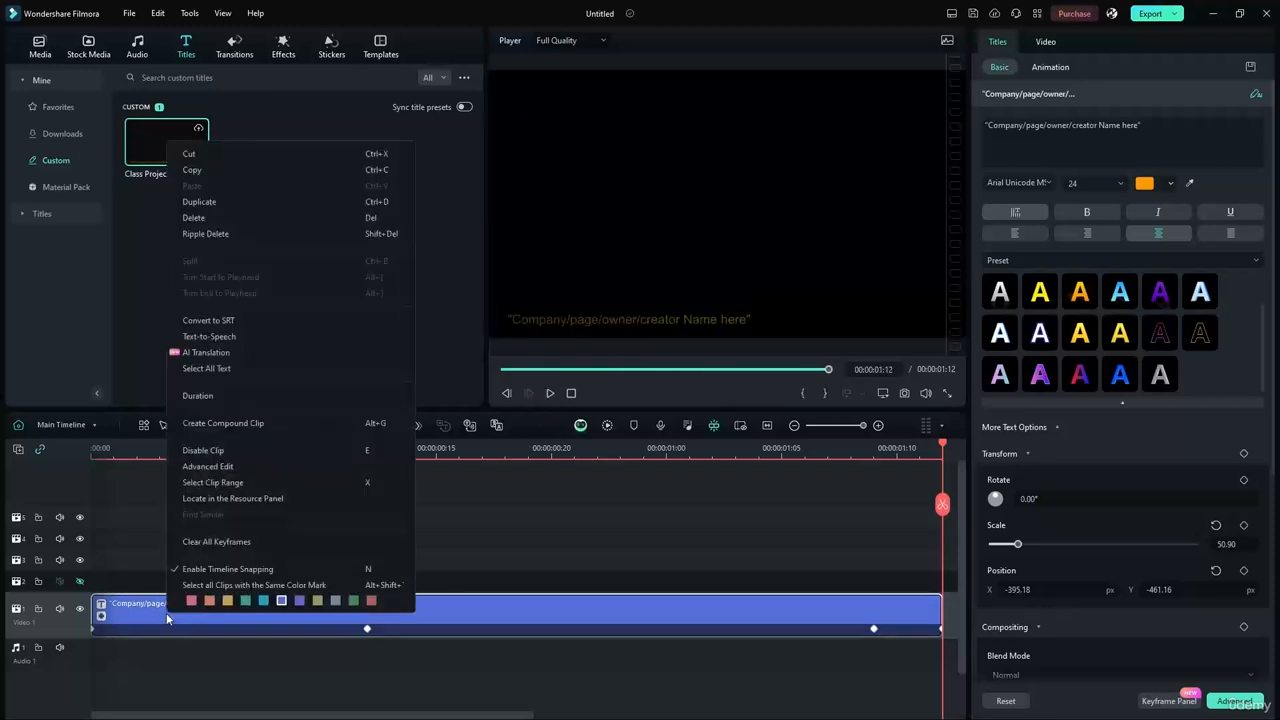
click(130, 555)
click(190, 606)
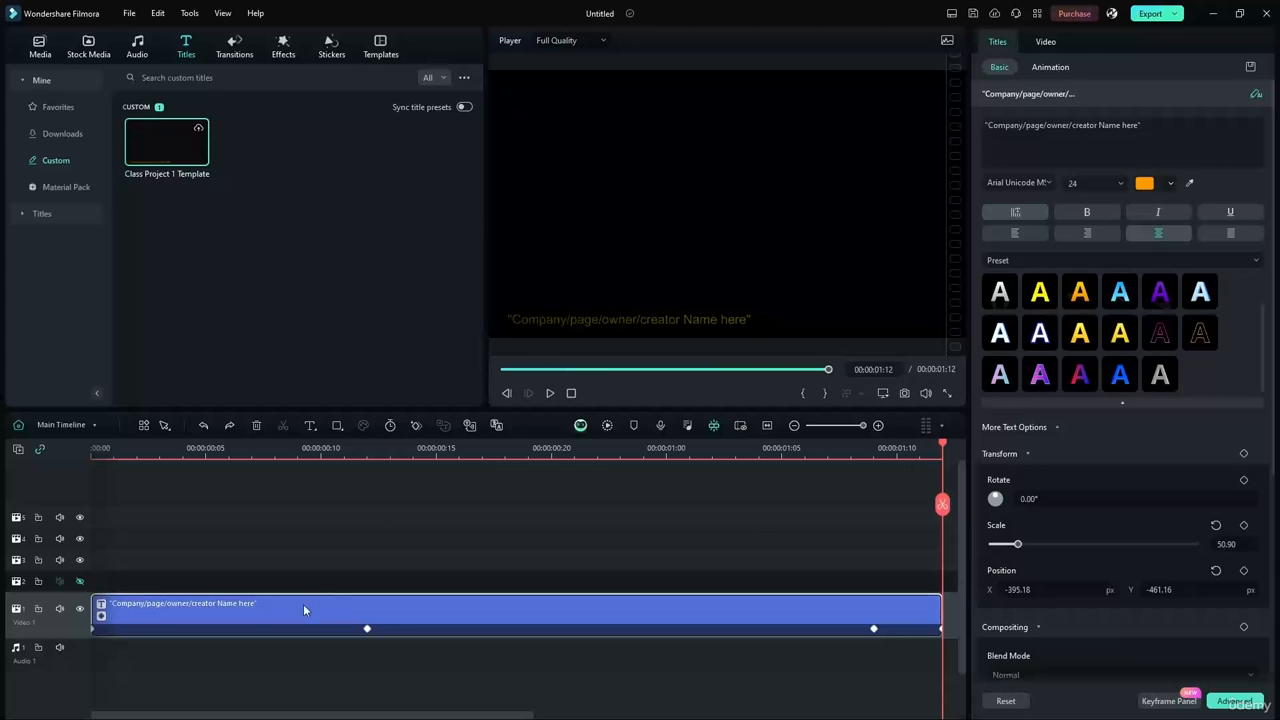
Check the templates library, and undo the custom title placement and the clearing of the timeline.
click(378, 48)
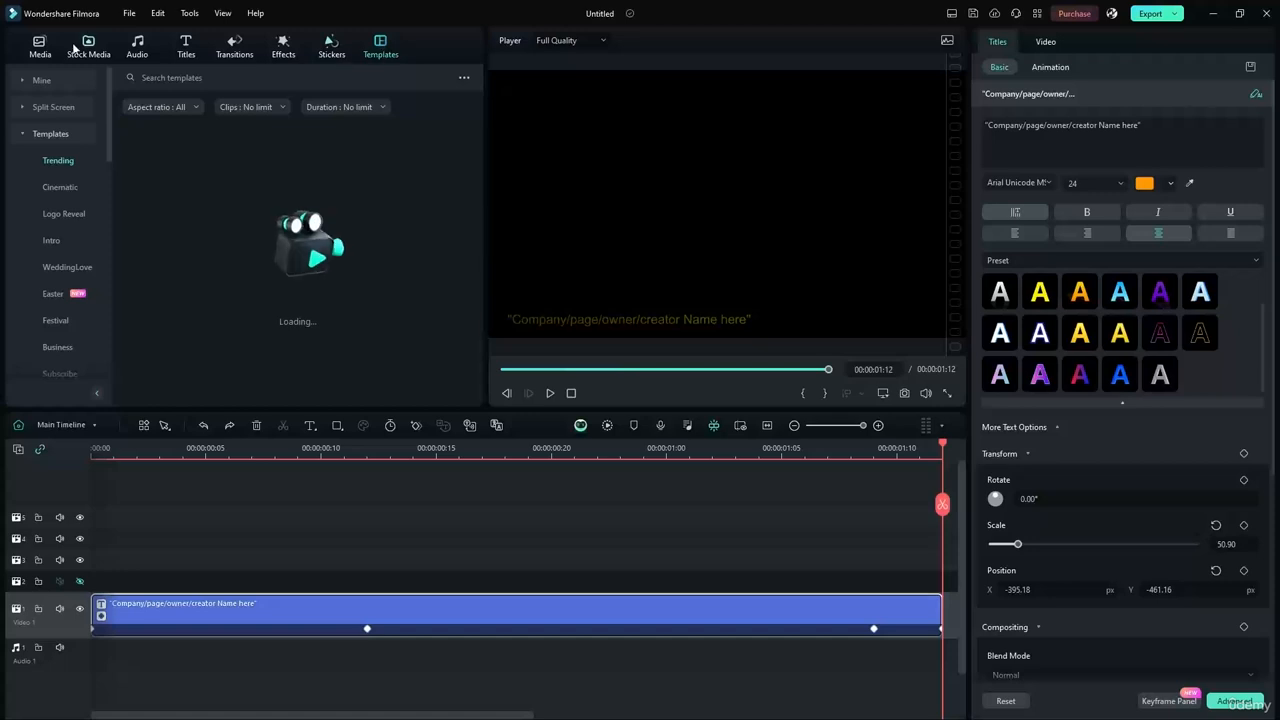
click(183, 44)
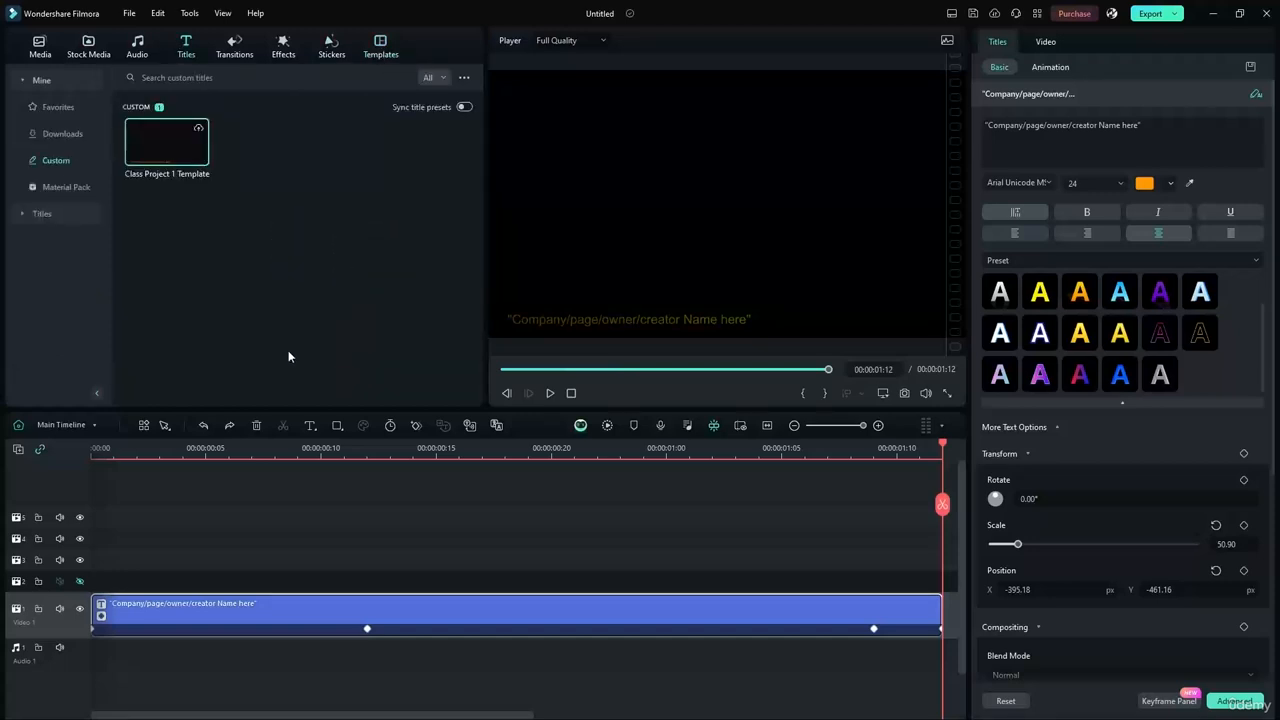
click(344, 525)
key(ctrl+z)
key(ctrl+z)
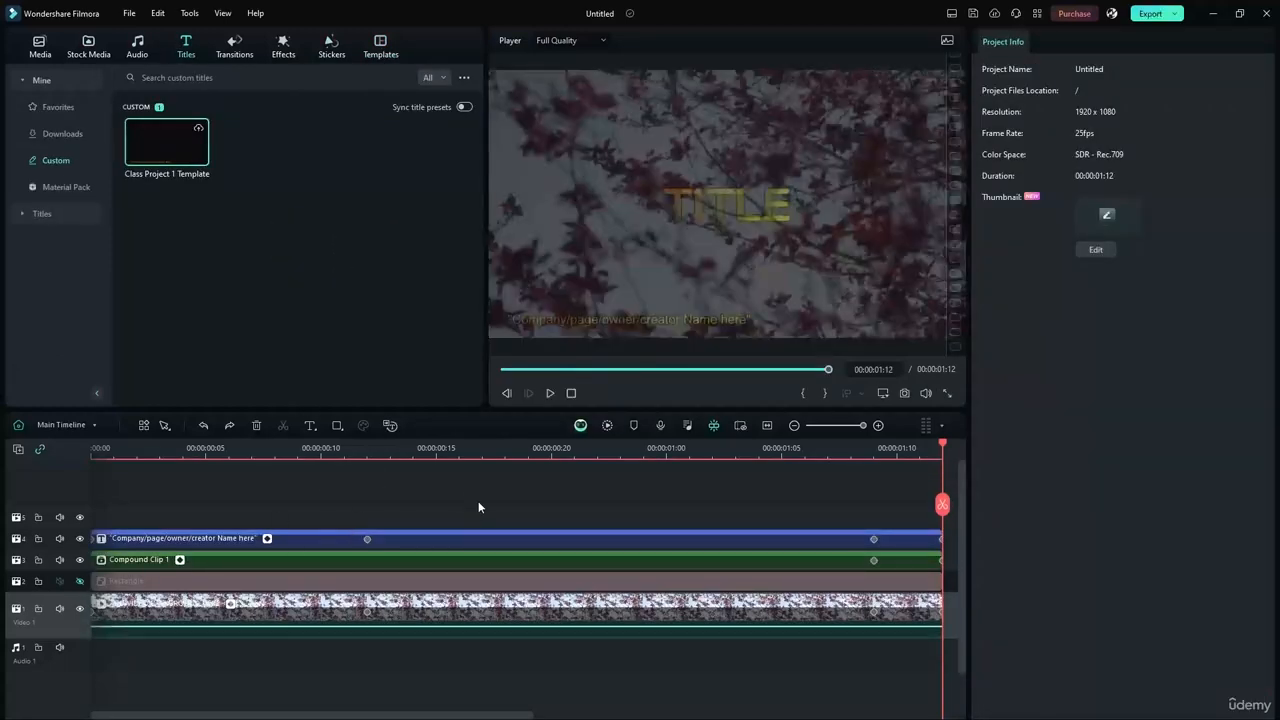
Recheck the templates library and delete the Class Project 1 Template from the custom titles.
click(380, 46)
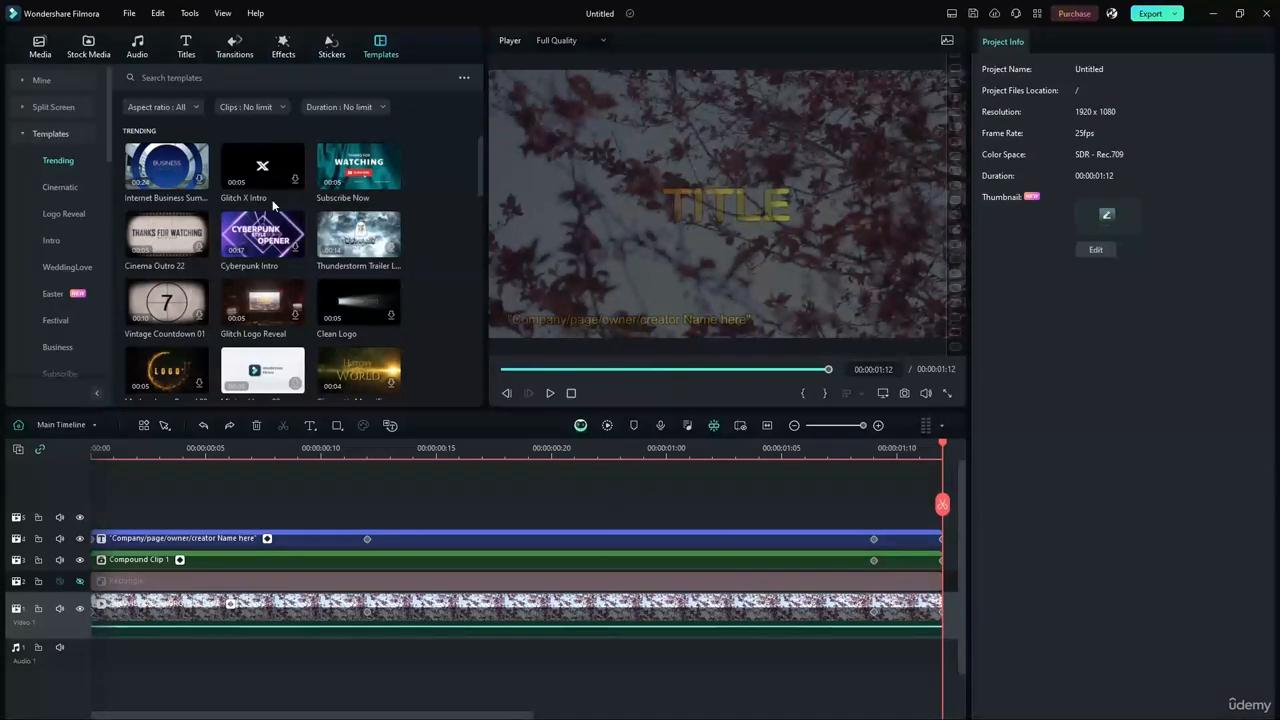
click(186, 46)
click(170, 143)
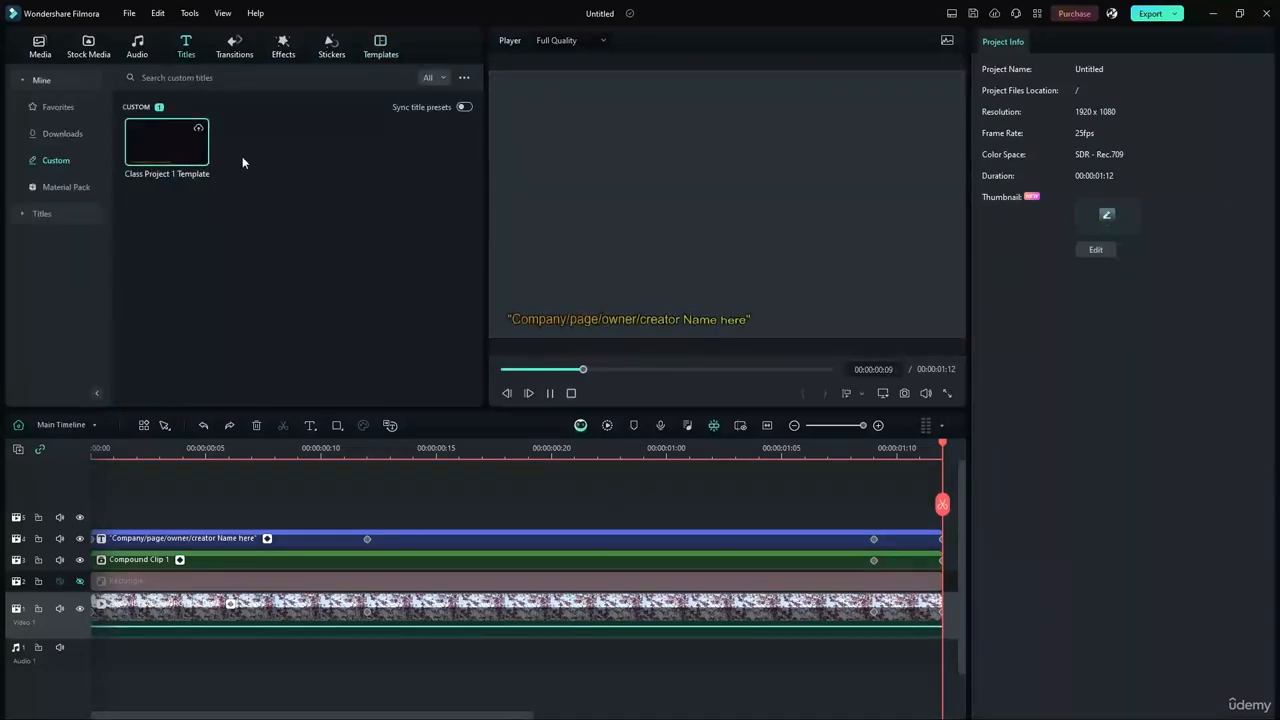
key(Delete)
click(711, 362)
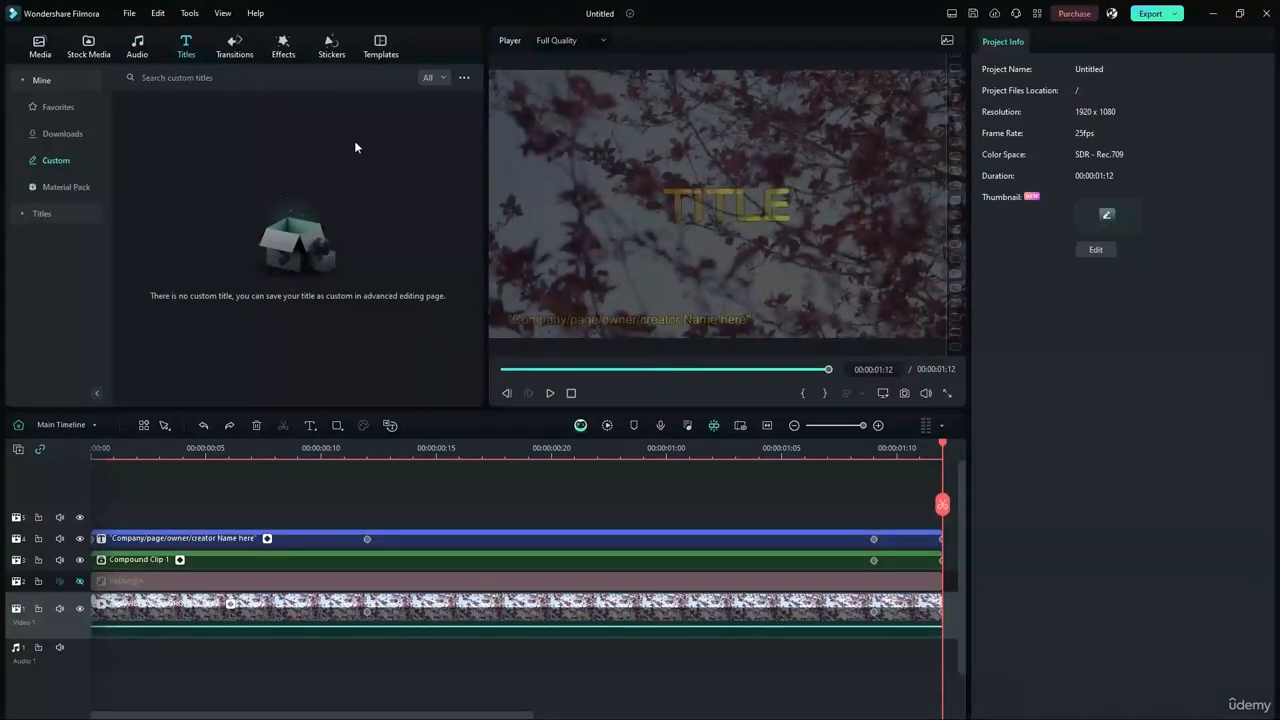
Preview the blue Liquid Titles Pack title from the trending titles and add it on a new track above the composition.
click(181, 47)
scroll(340, 236, down, 5)
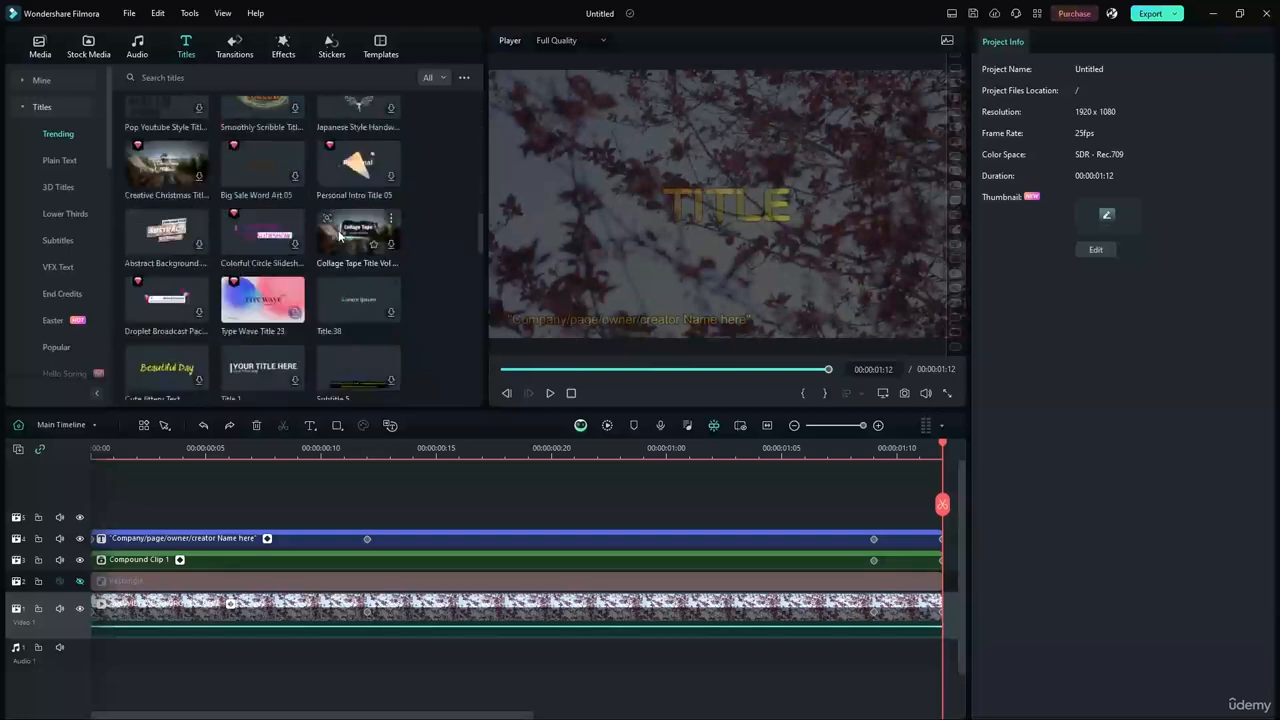
scroll(340, 236, up, 6)
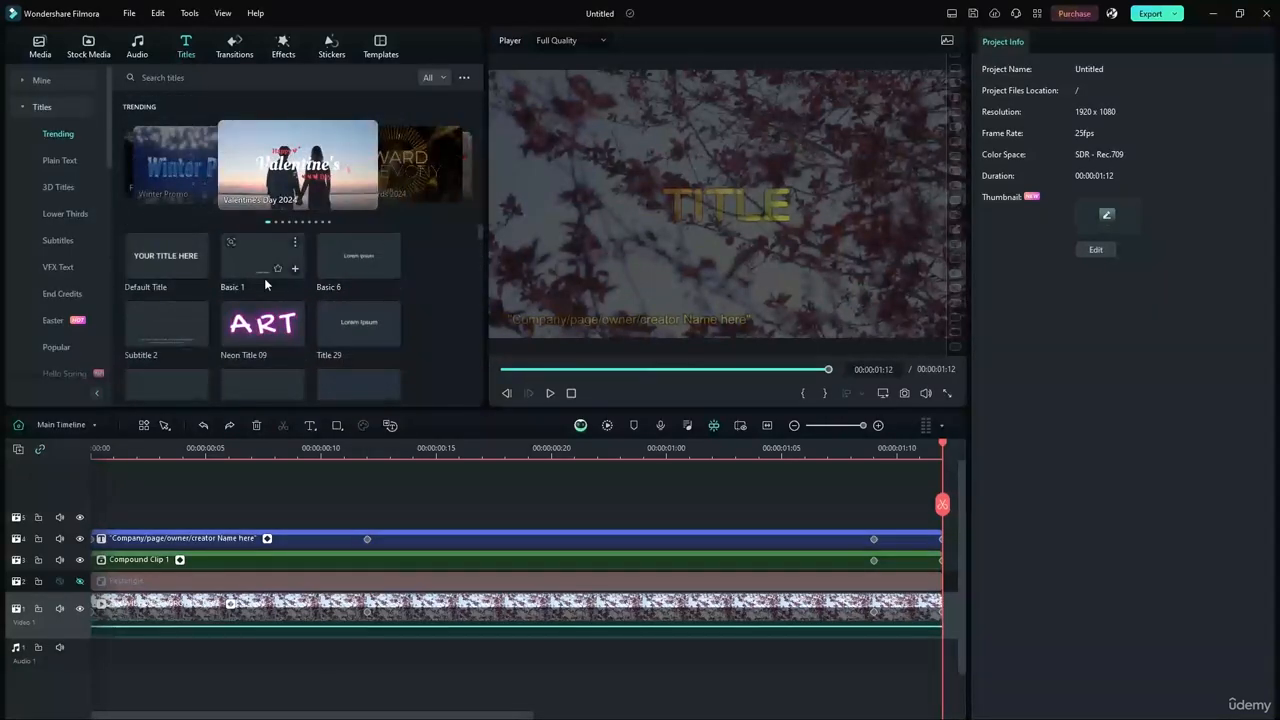
scroll(265, 285, down, 10)
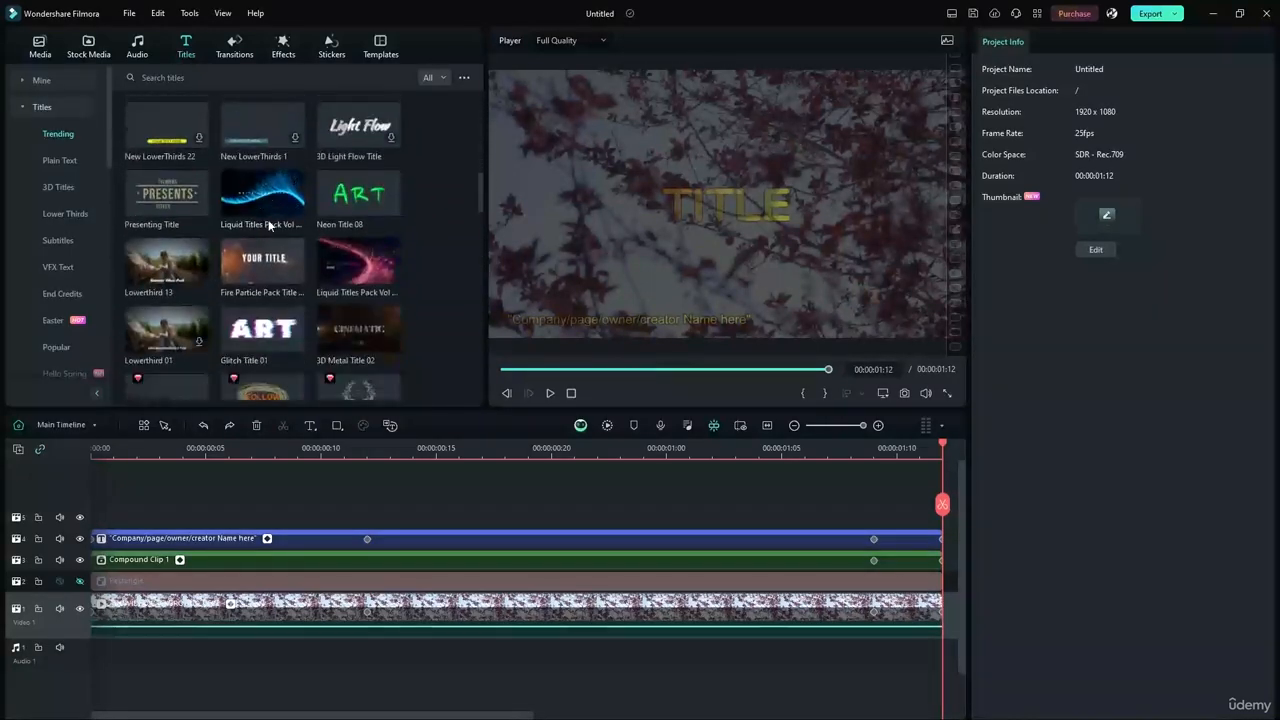
click(268, 222)
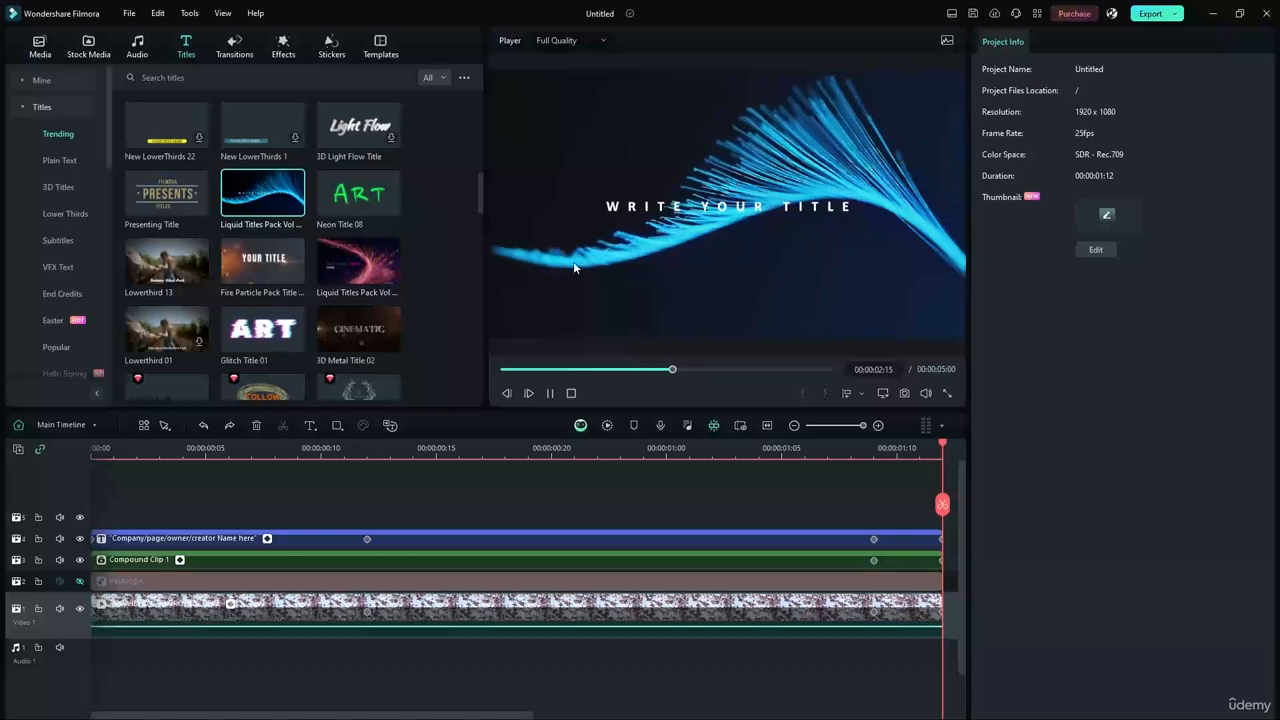
drag(265, 200, 169, 517)
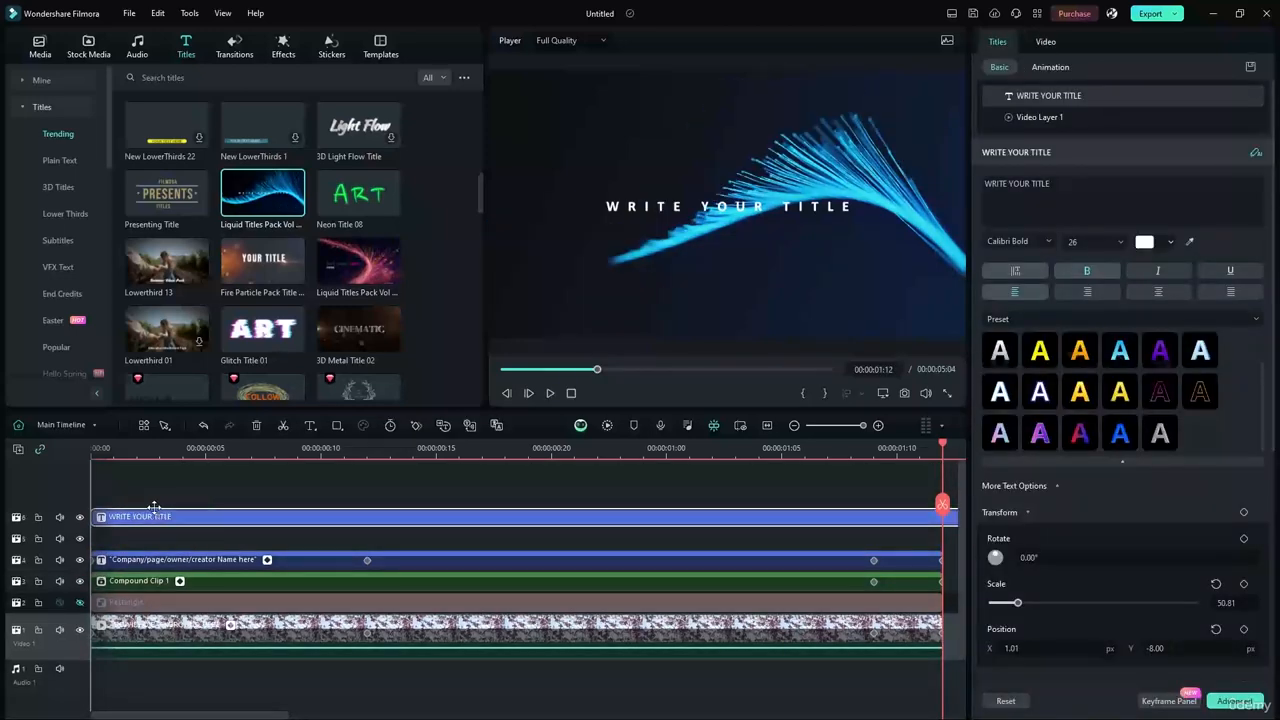
Examine the text layer and the Preset Video layer of the liquid title in the advanced text editor.
right_click(325, 520)
click(380, 398)
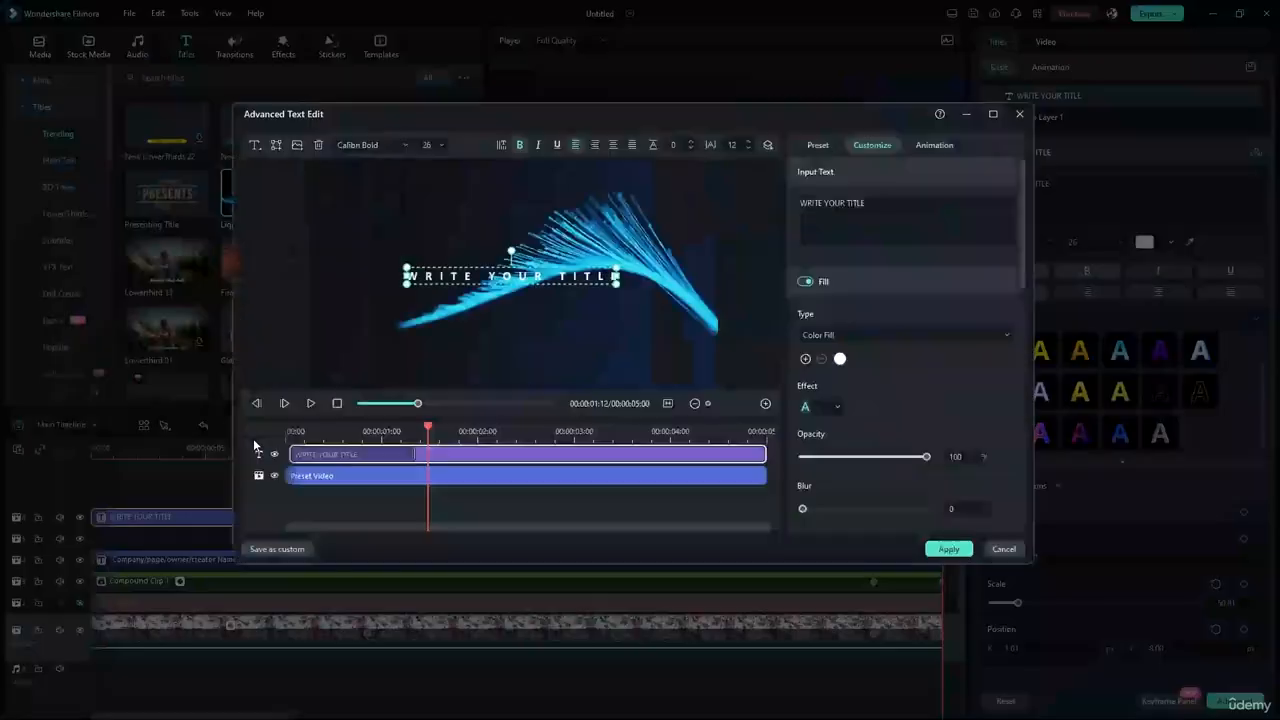
click(342, 476)
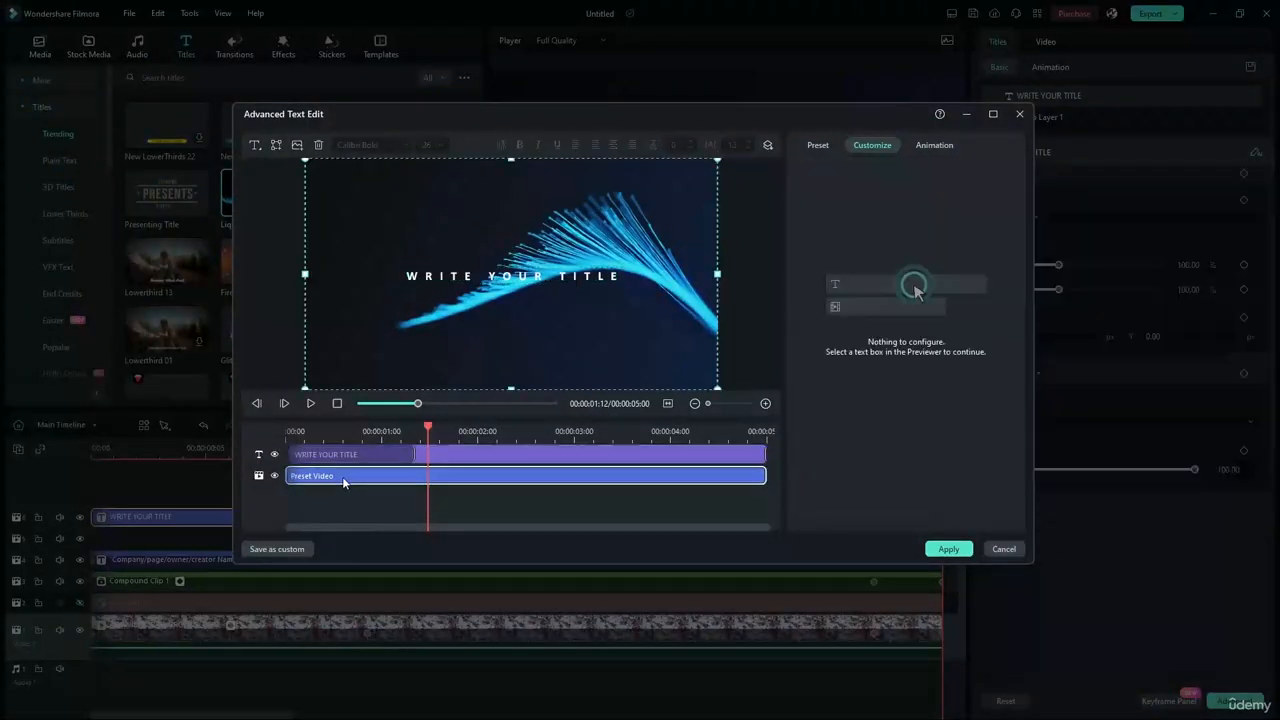
click(437, 455)
click(445, 476)
click(459, 457)
click(445, 477)
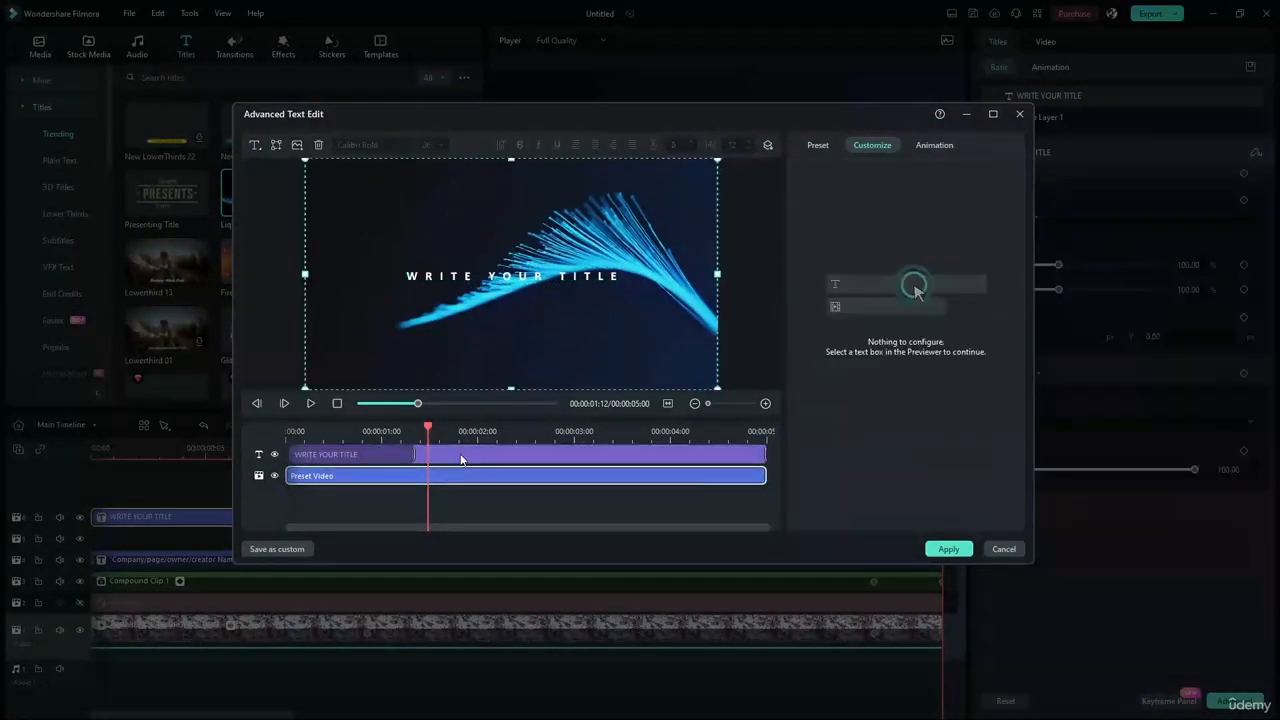
Cancel the advanced text edit and delete the WRITE YOUR TITLE clip from the timeline.
click(1007, 554)
click(364, 486)
click(331, 515)
key(Delete)
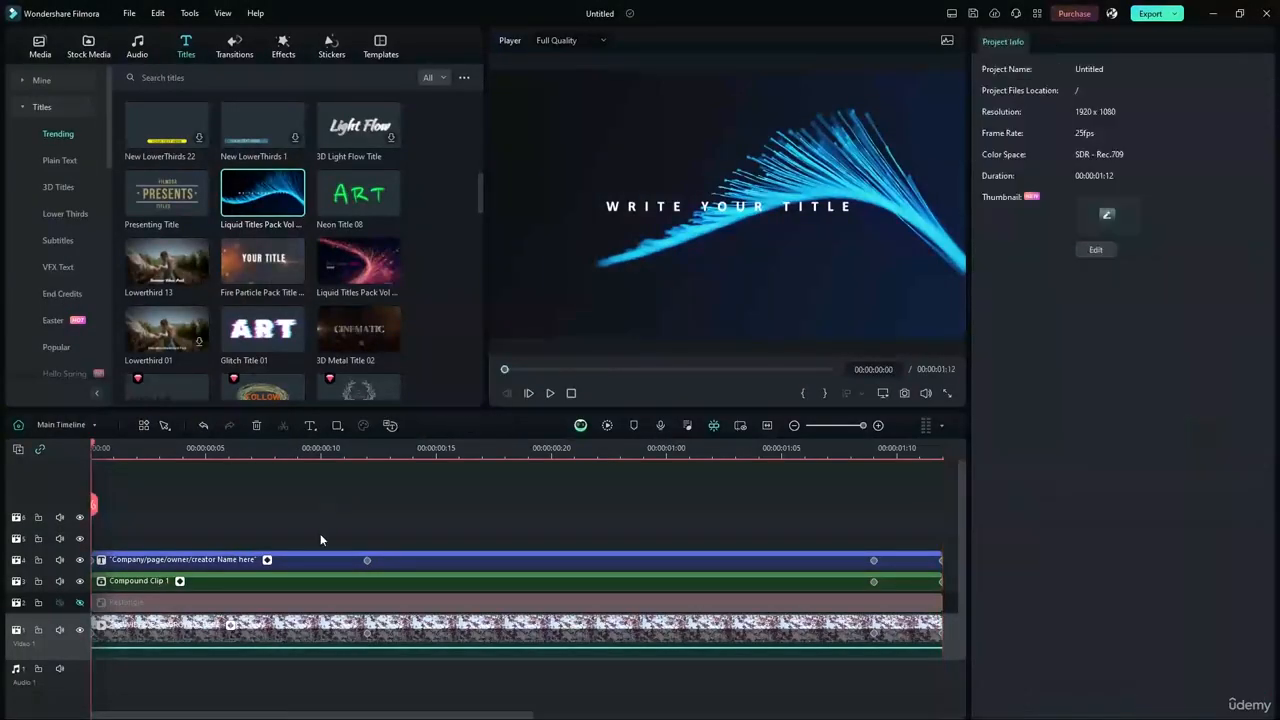
Select all composition clips again and examine their context options for a combine or save command.
drag(466, 508, 302, 650)
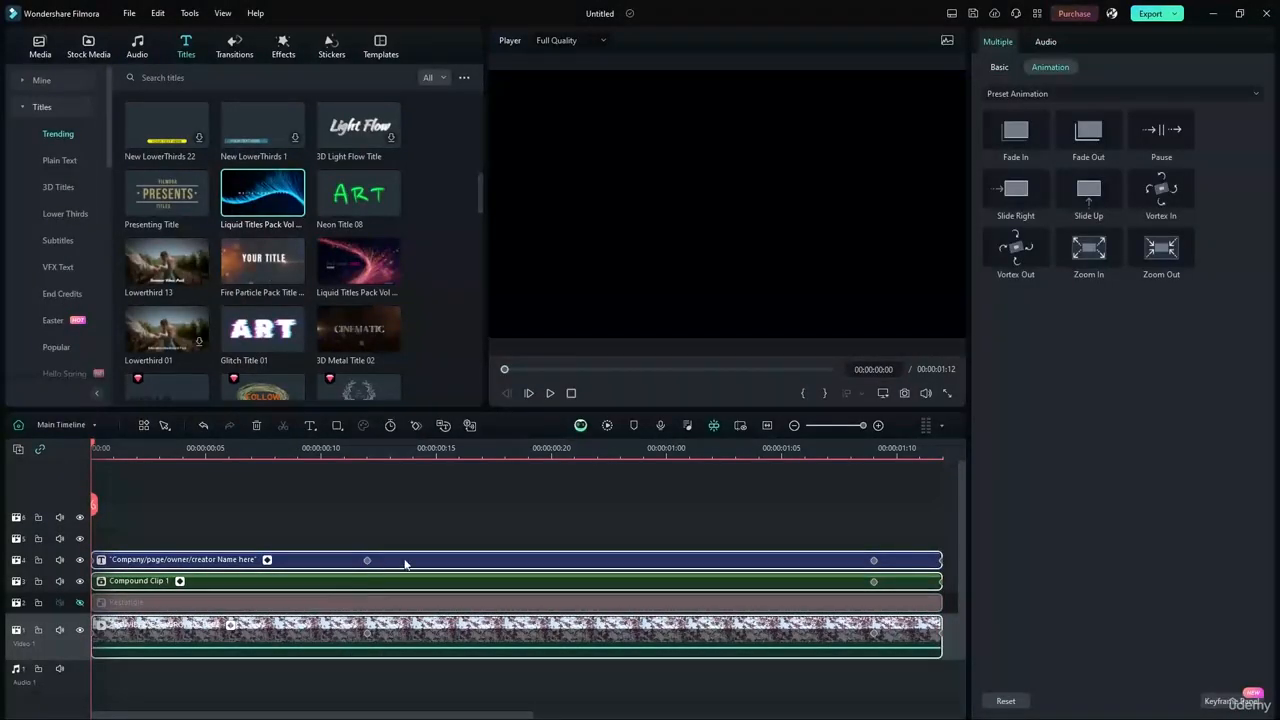
right_click(405, 564)
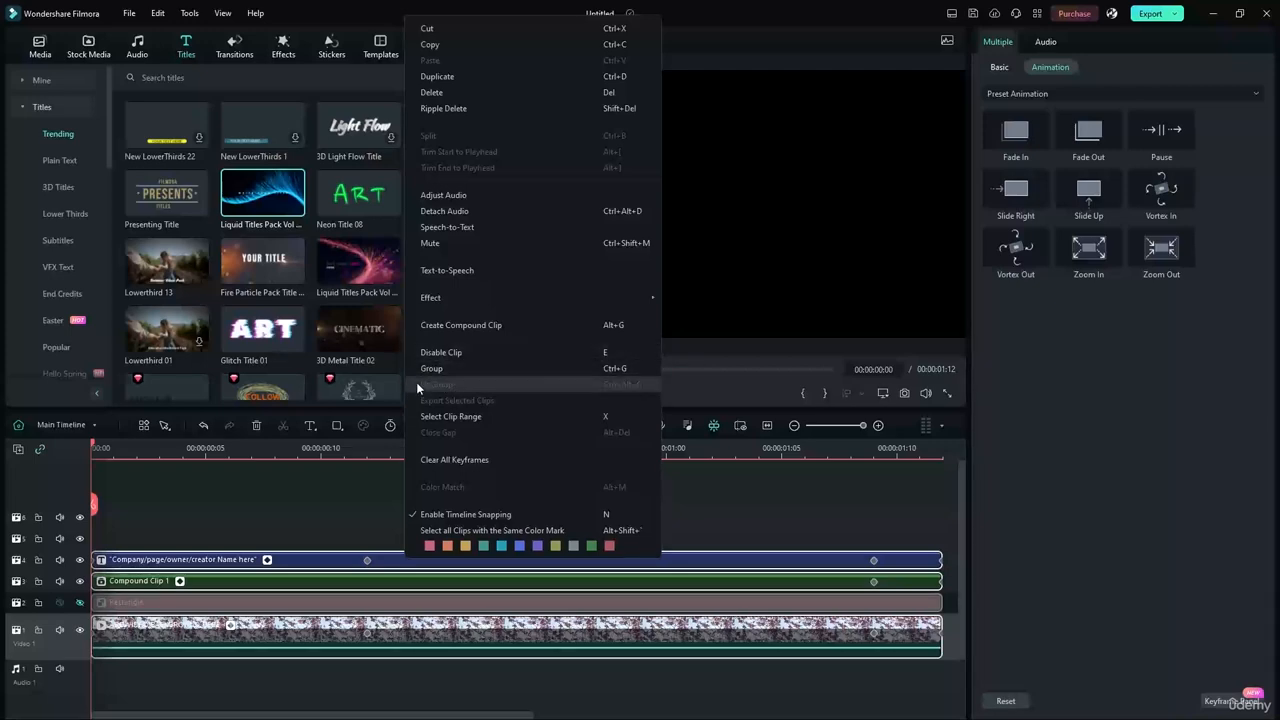
click(356, 518)
click(419, 521)
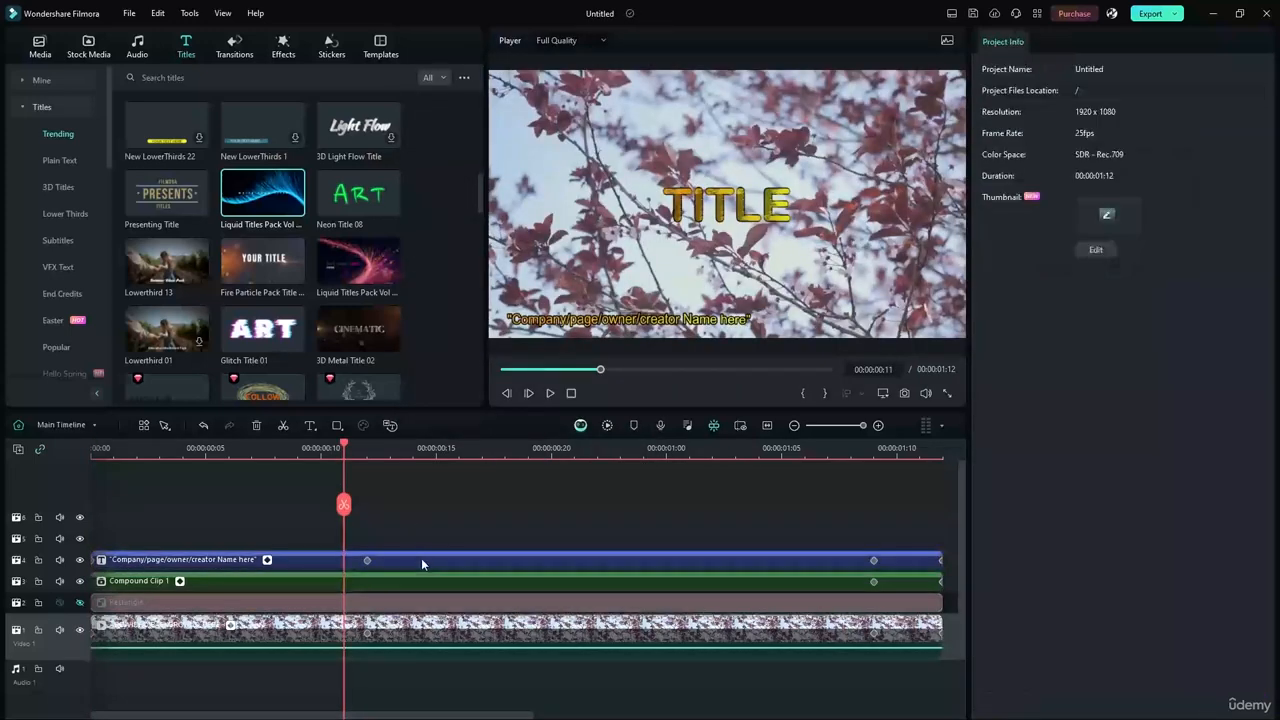
Inspect the company name title's layers in the advanced text editor, cancel the edit and select Compound Clip 1.
right_click(421, 558)
click(462, 411)
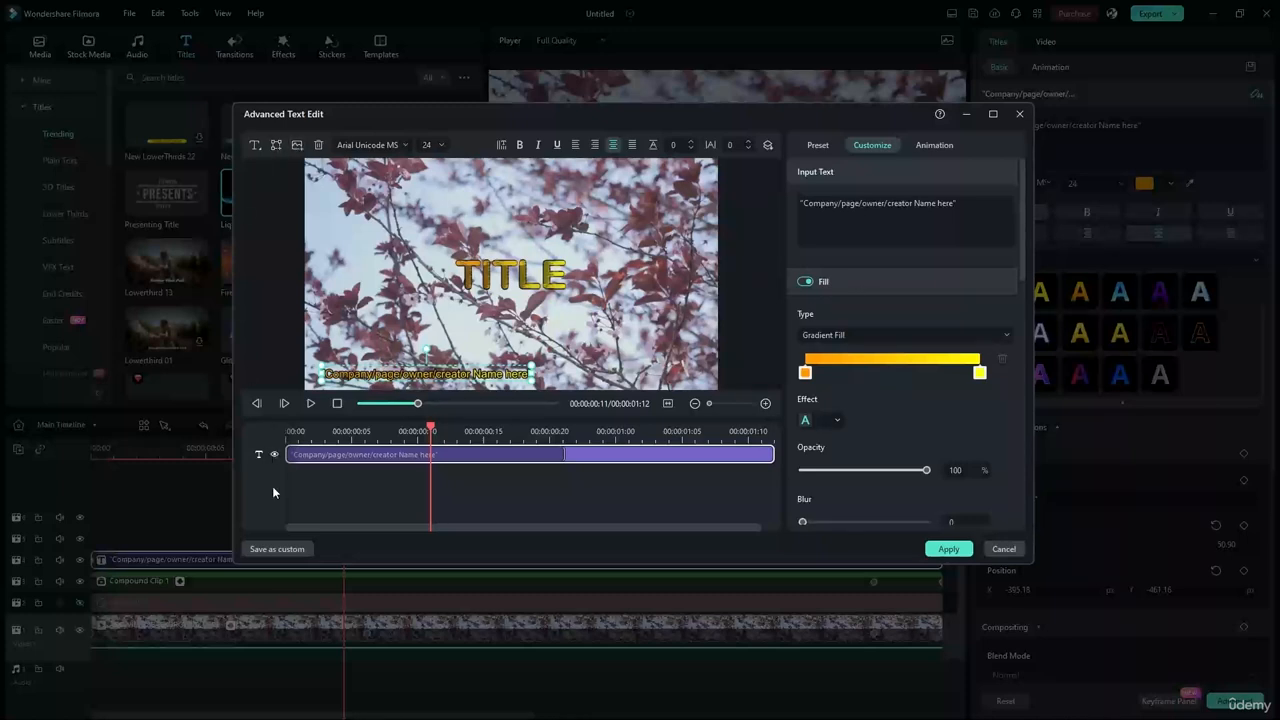
drag(566, 115, 835, 94)
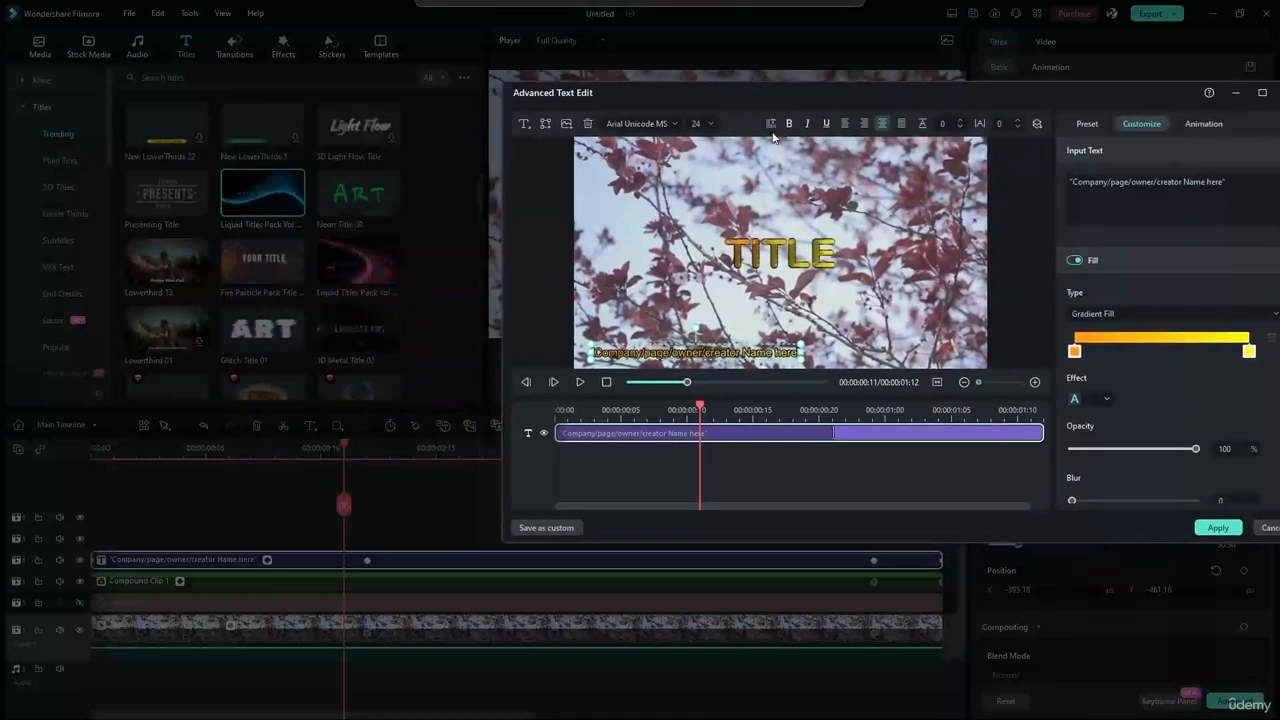
click(1263, 530)
click(575, 580)
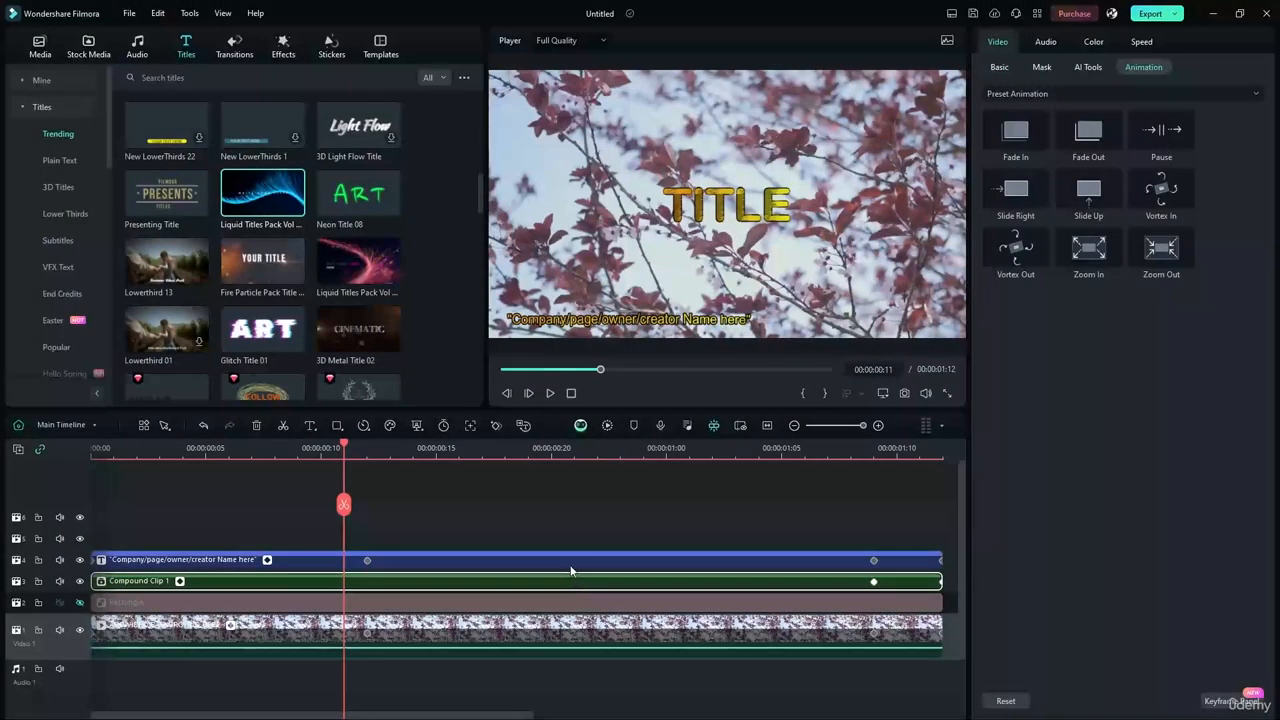
Recheck the company name title in the advanced text editor, cancel, and examine the context options with Compound Clip 1 also selected.
click(568, 560)
right_click(543, 557)
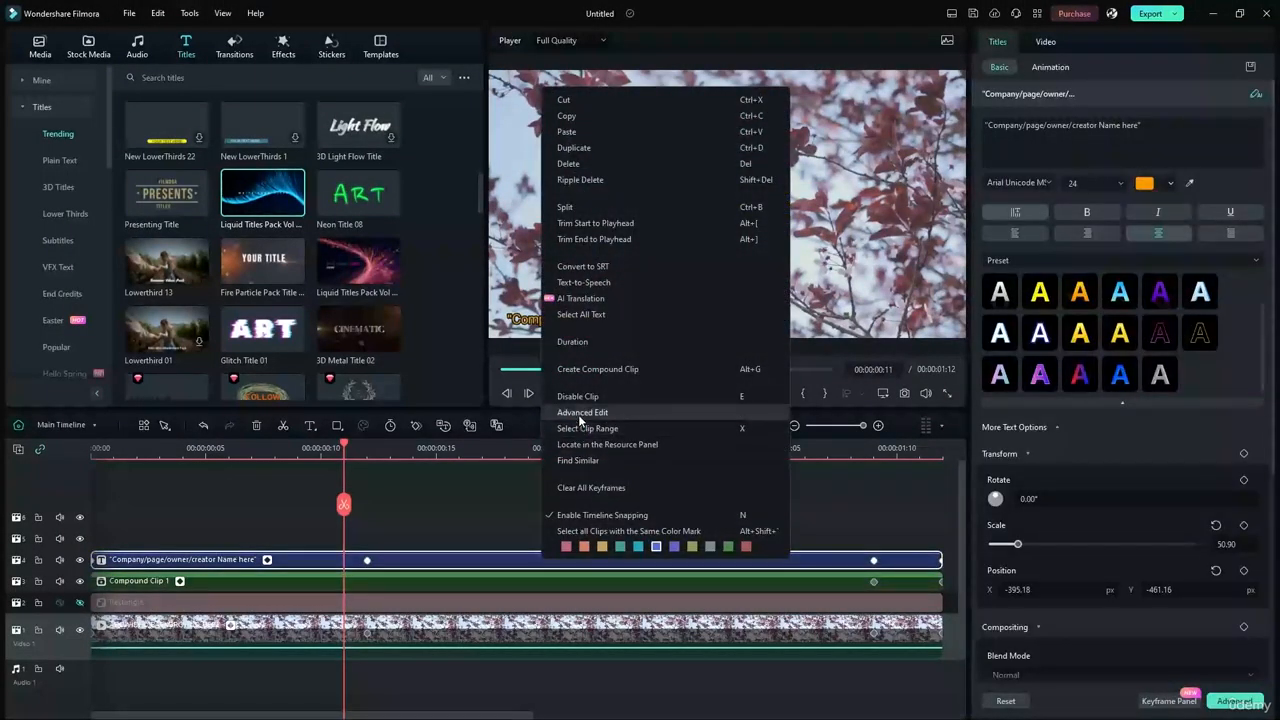
click(580, 412)
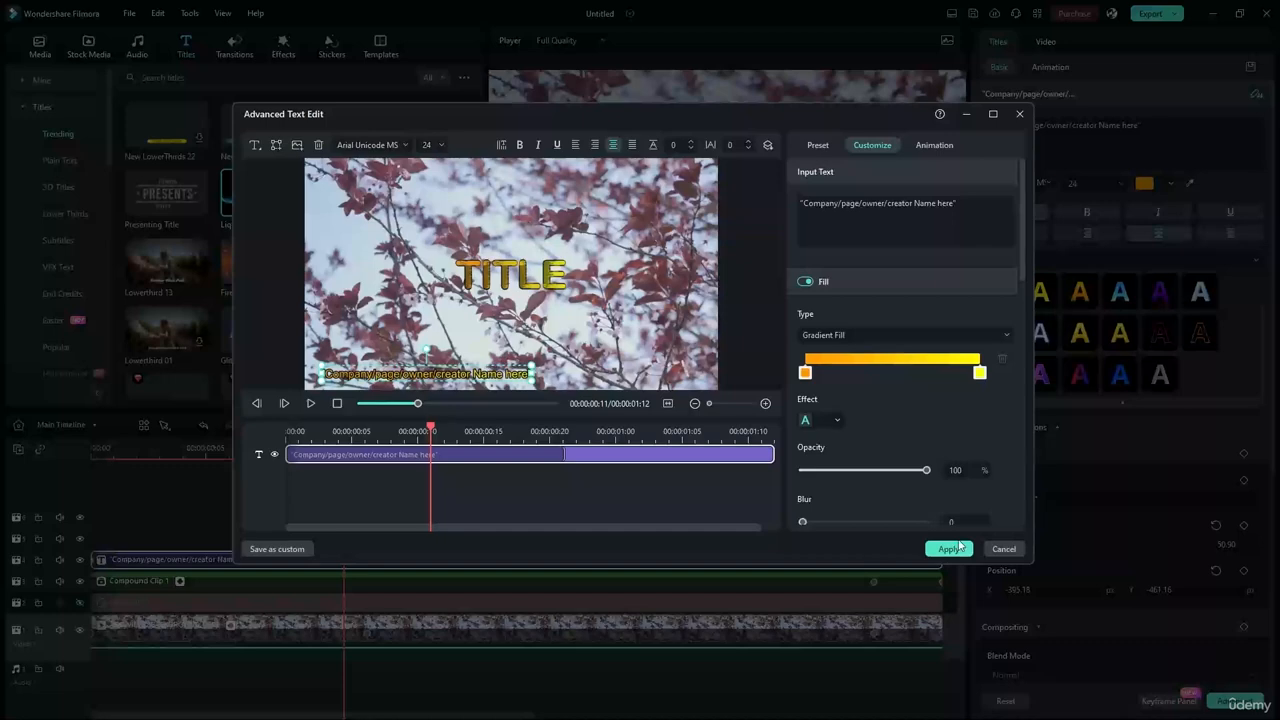
click(1003, 548)
ctrl+click(323, 582)
right_click(323, 580)
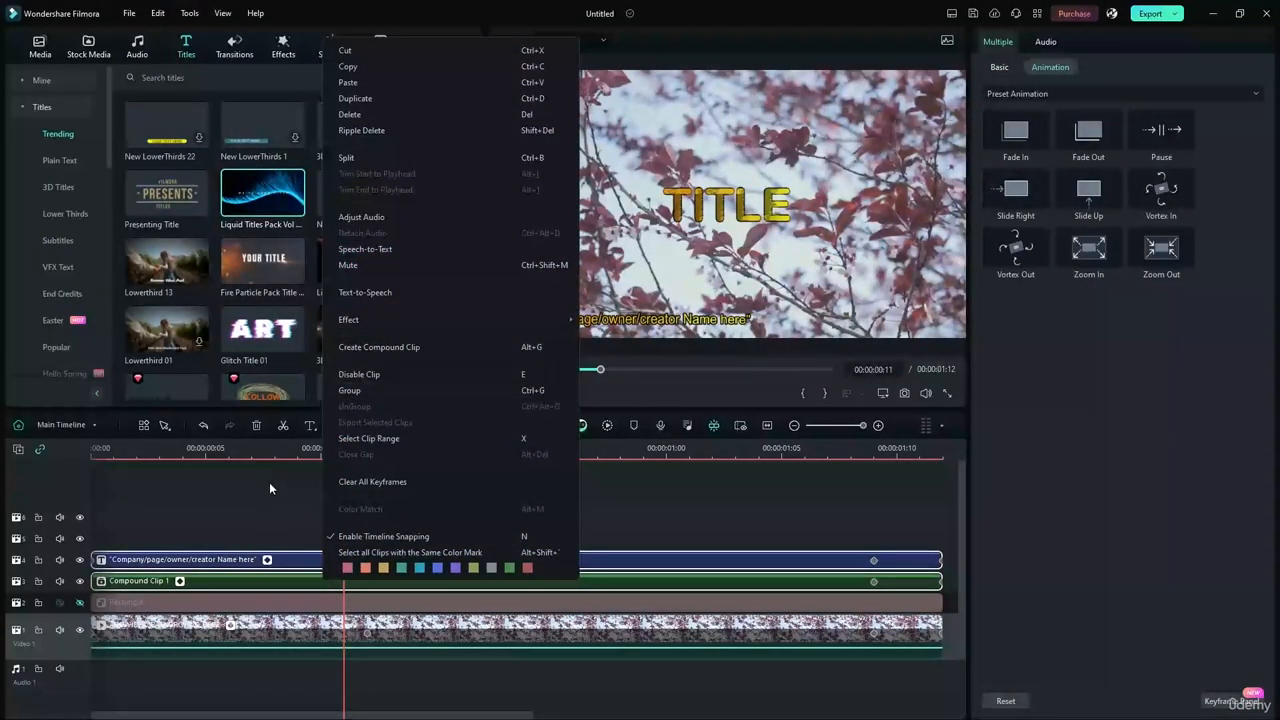
Try combining all the composition clips into a single compound clip under the suggested name.
drag(269, 484, 306, 669)
right_click(453, 616)
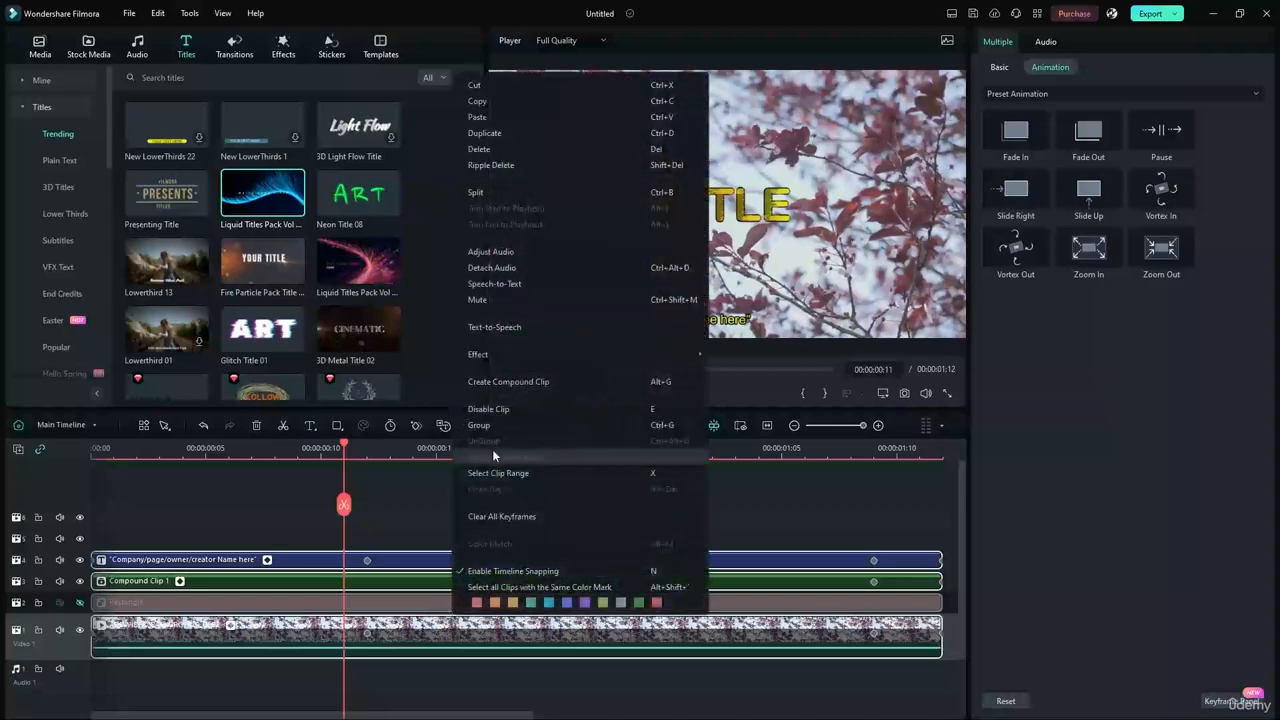
click(487, 383)
click(692, 379)
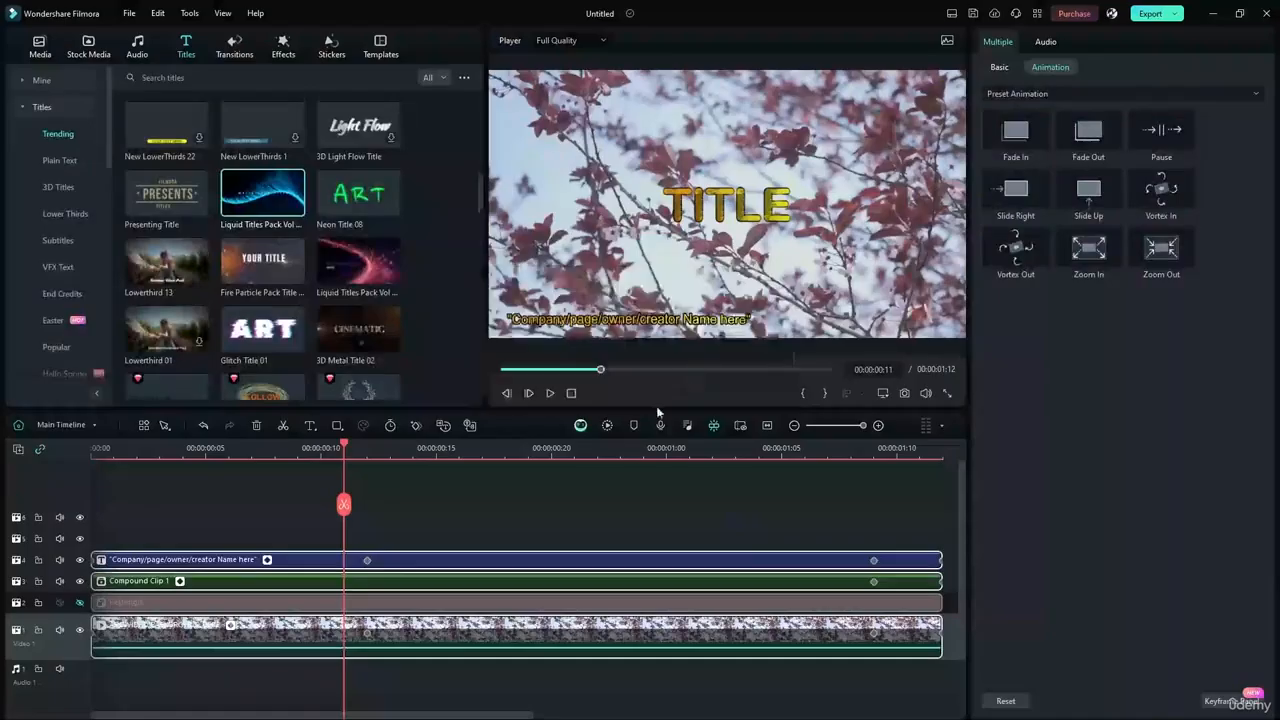
Examine the combined clip's context options for a save command and undo the combination.
right_click(387, 628)
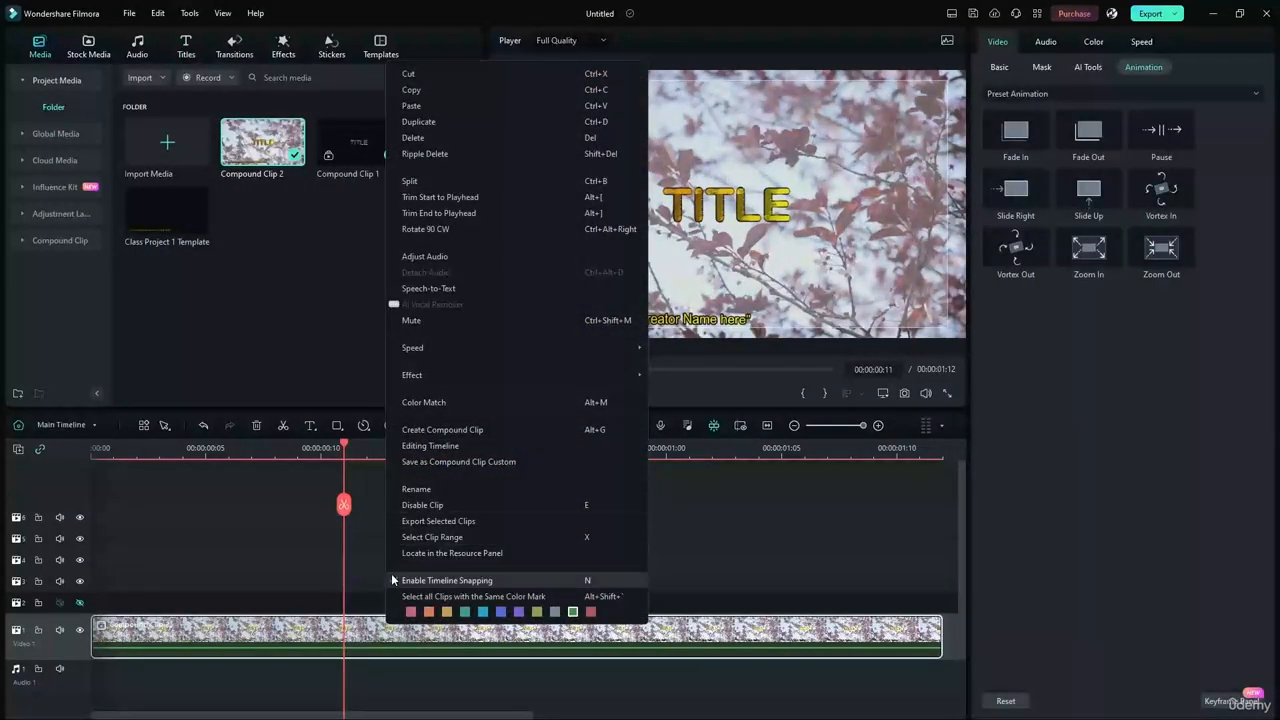
click(384, 629)
right_click(384, 629)
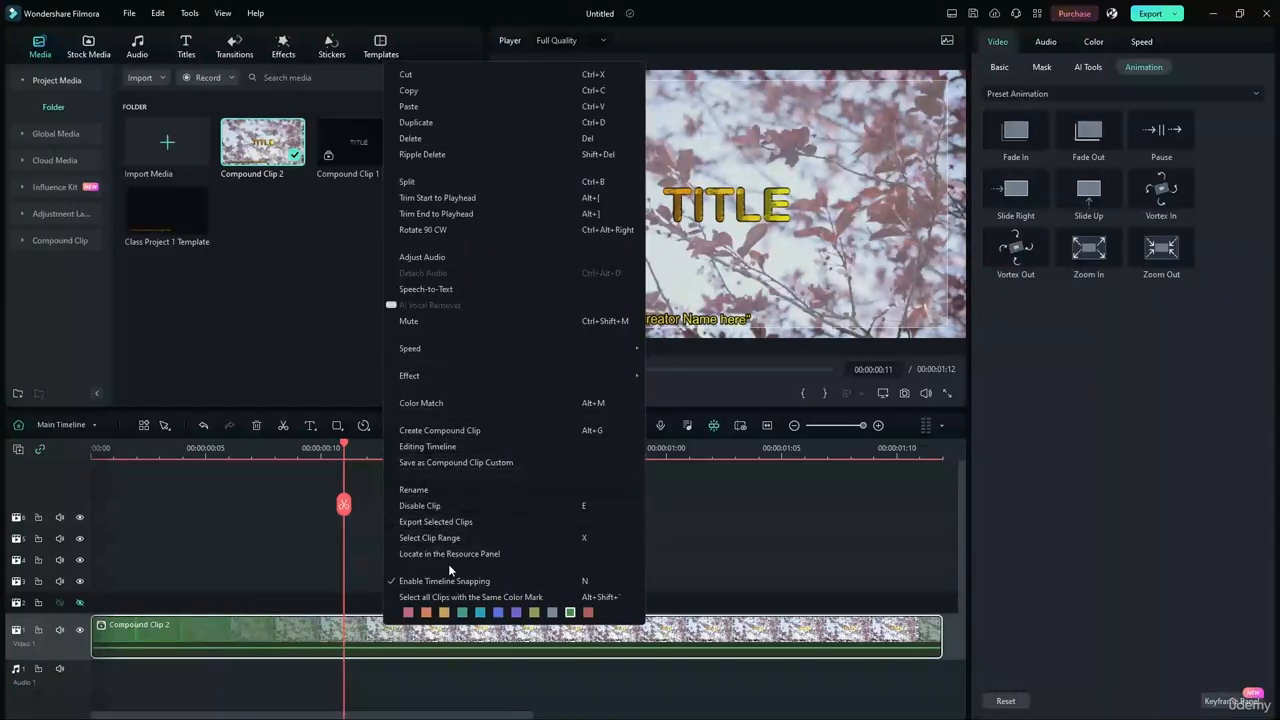
click(624, 596)
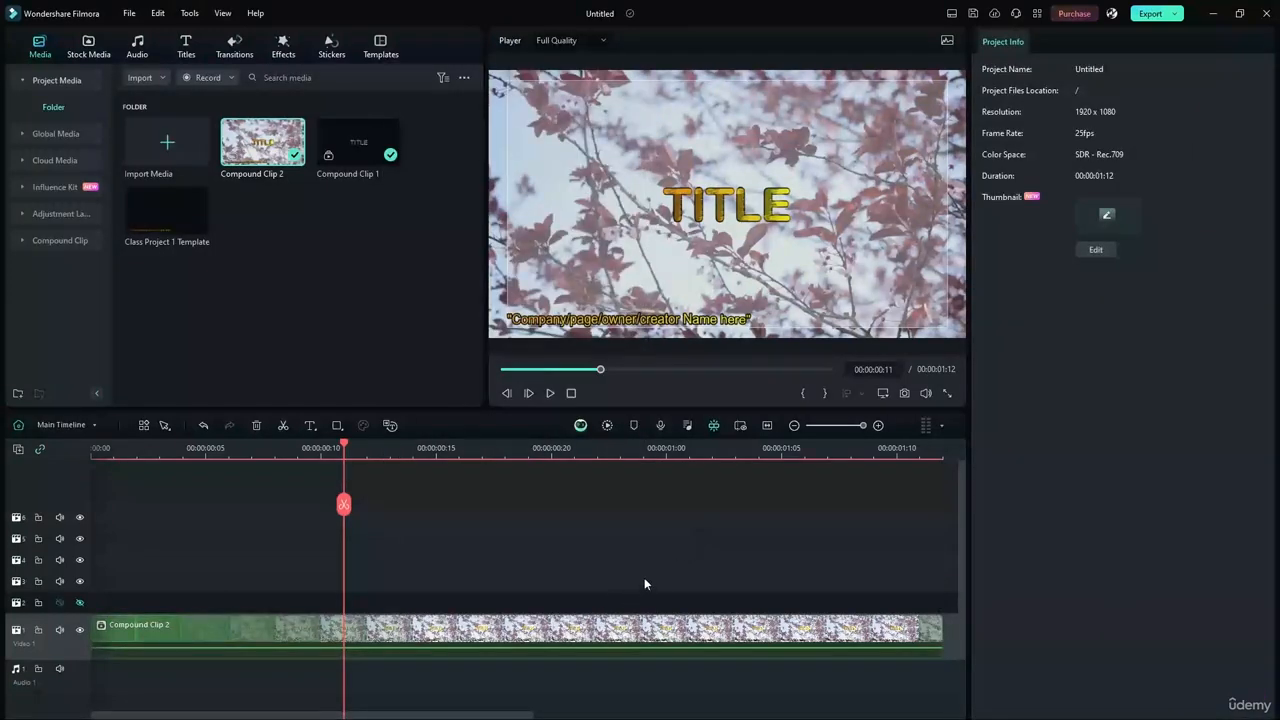
key(ctrl+z)
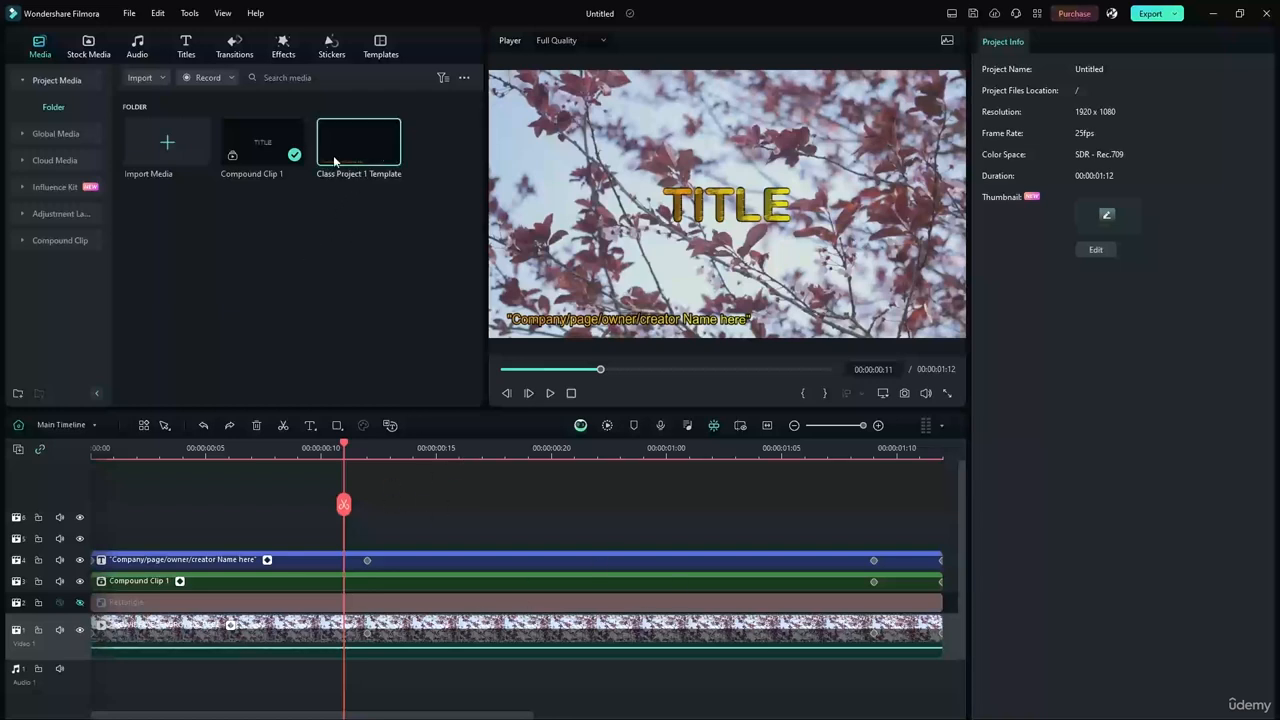
Select all composition clips and save them as a custom template among the personal templates.
click(264, 146)
click(380, 46)
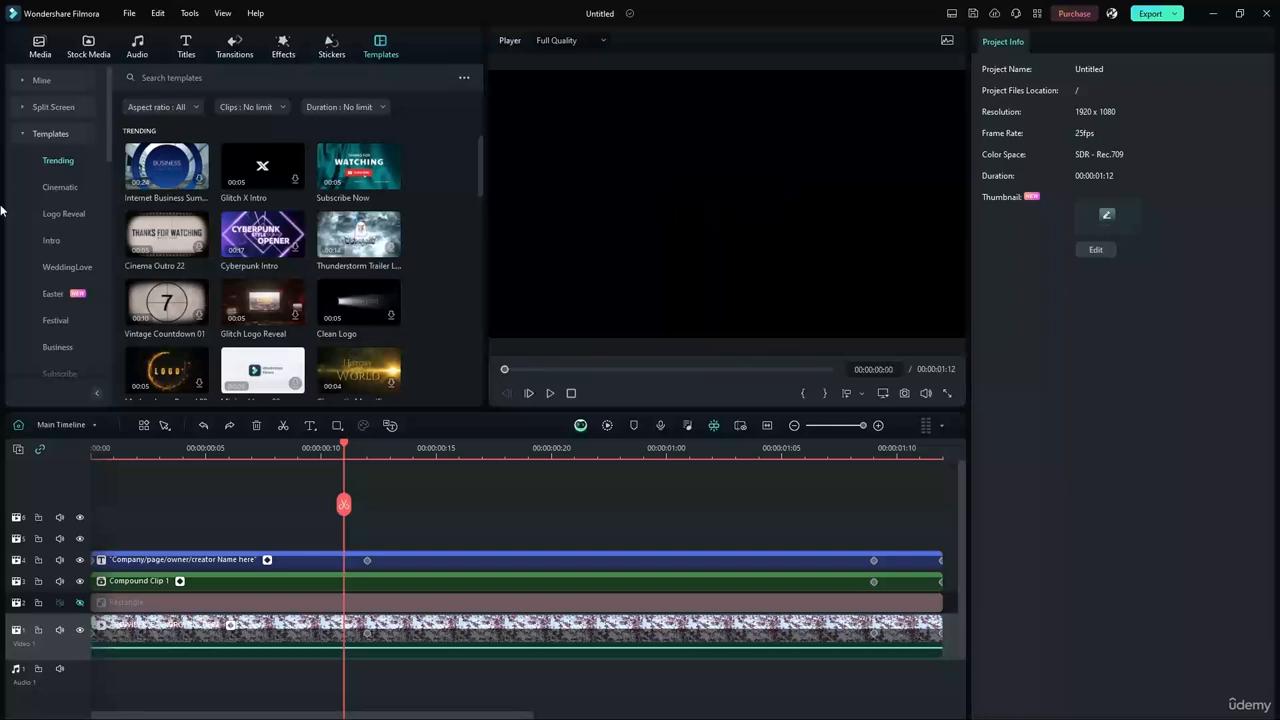
click(24, 133)
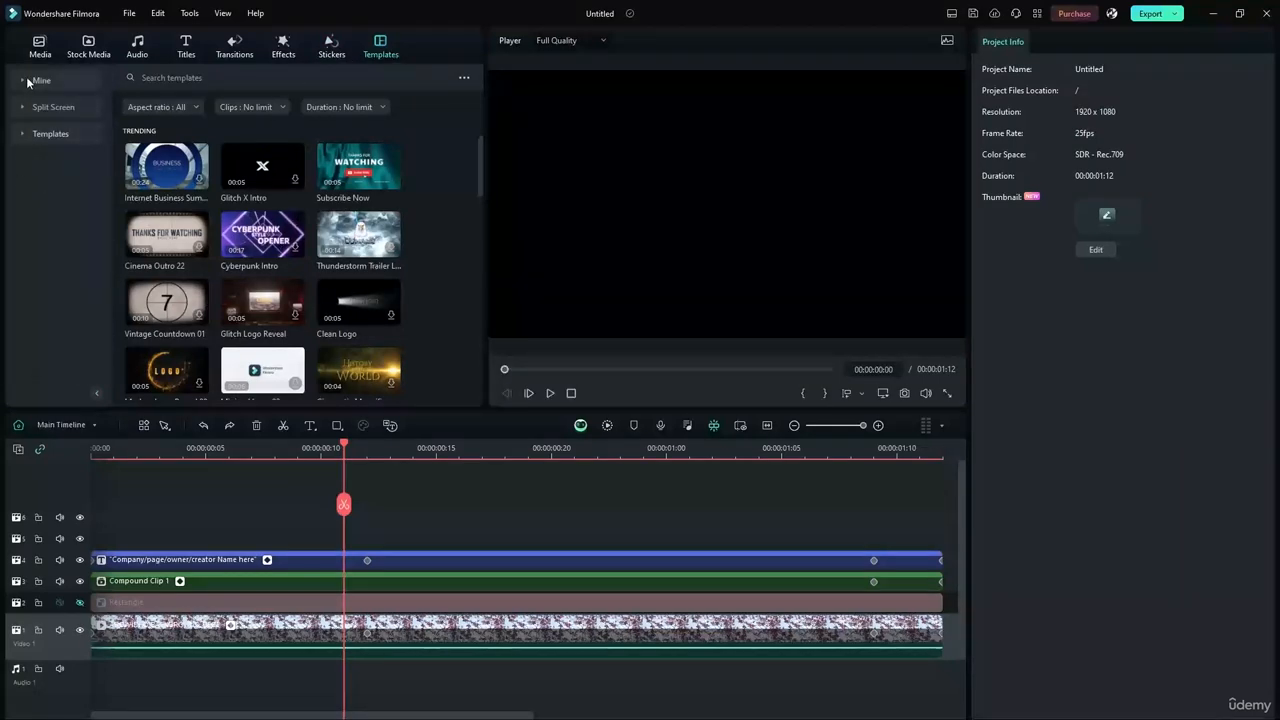
click(35, 80)
click(52, 160)
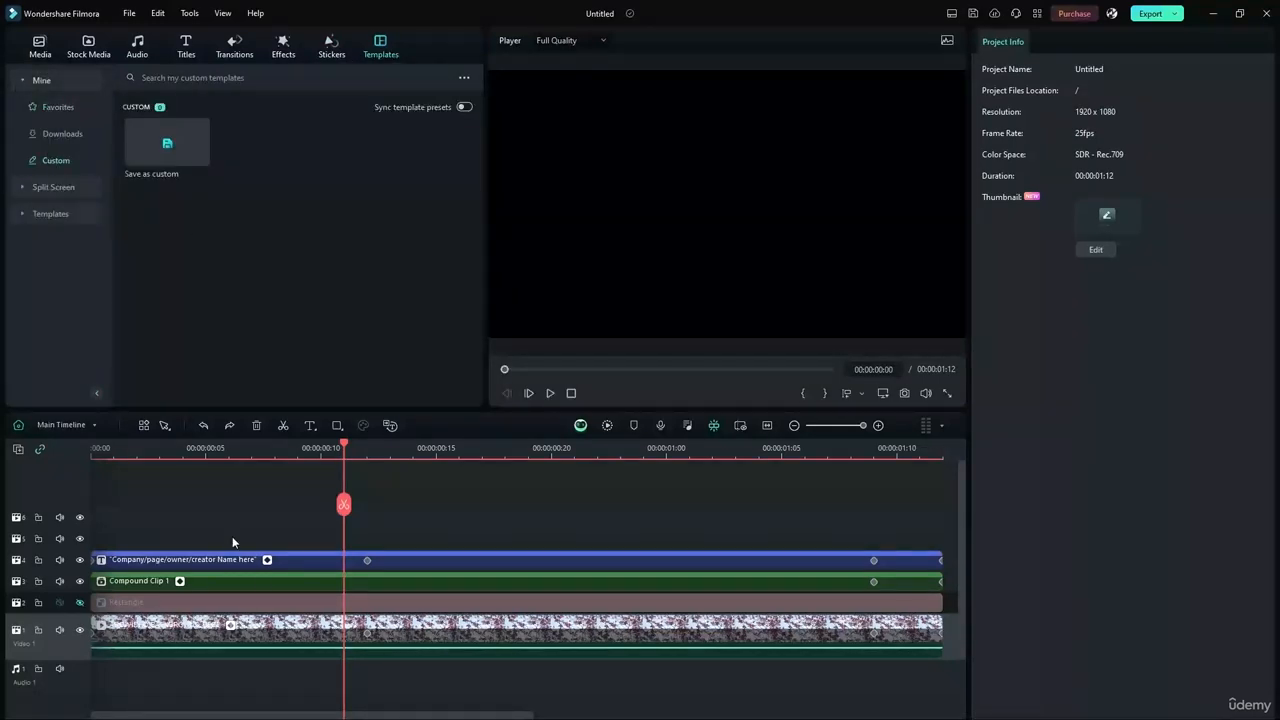
drag(551, 503, 363, 663)
click(170, 168)
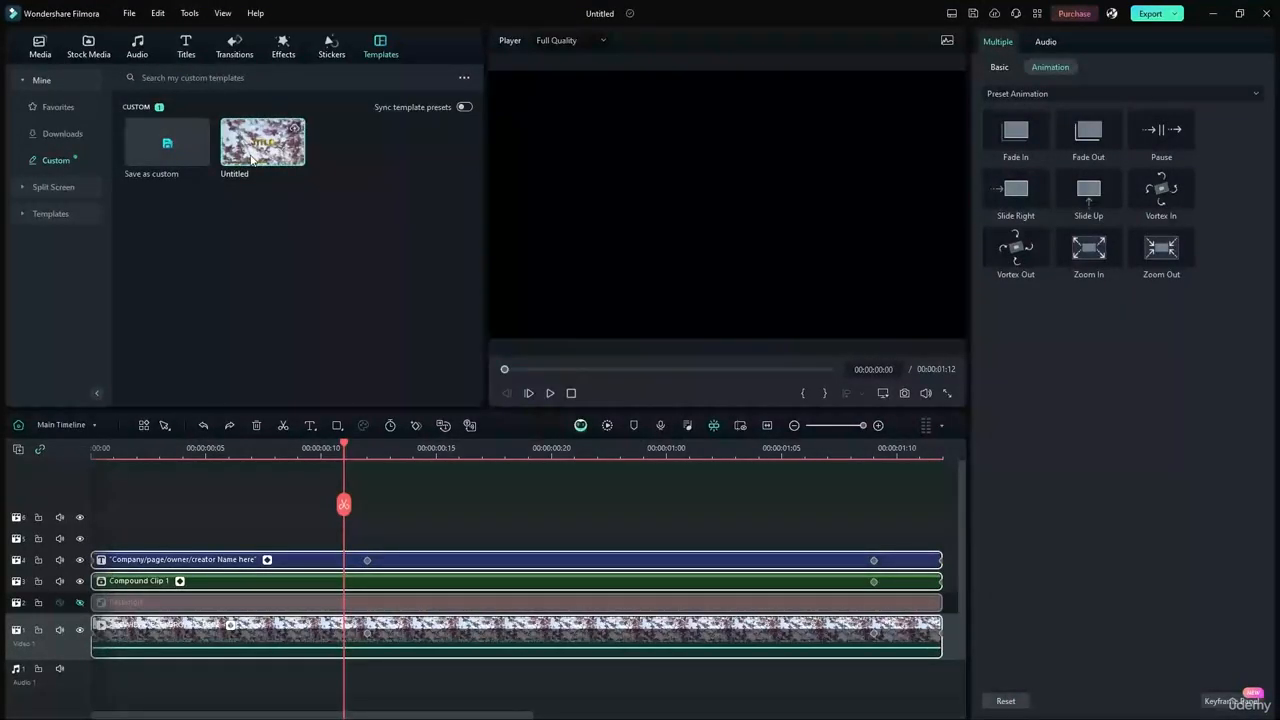
Rename the new custom template as Class Project 1 Intro Template.
right_click(253, 155)
click(334, 305)
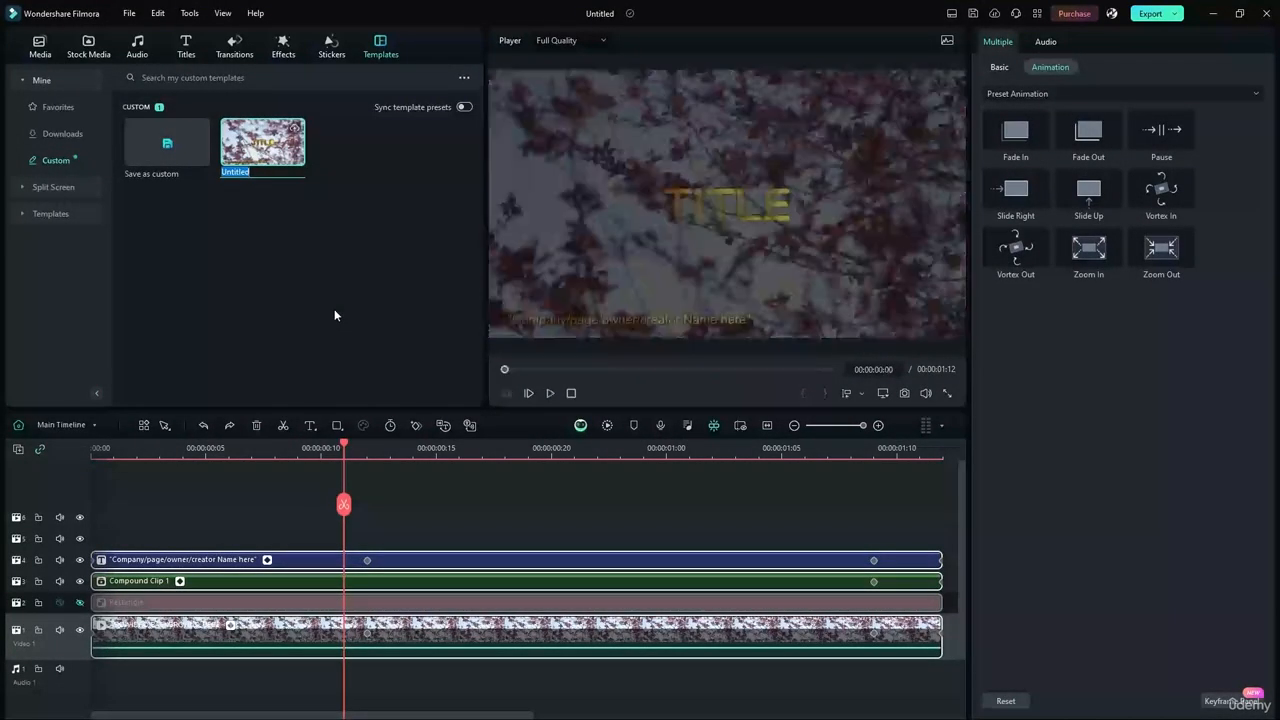
text(Cu)
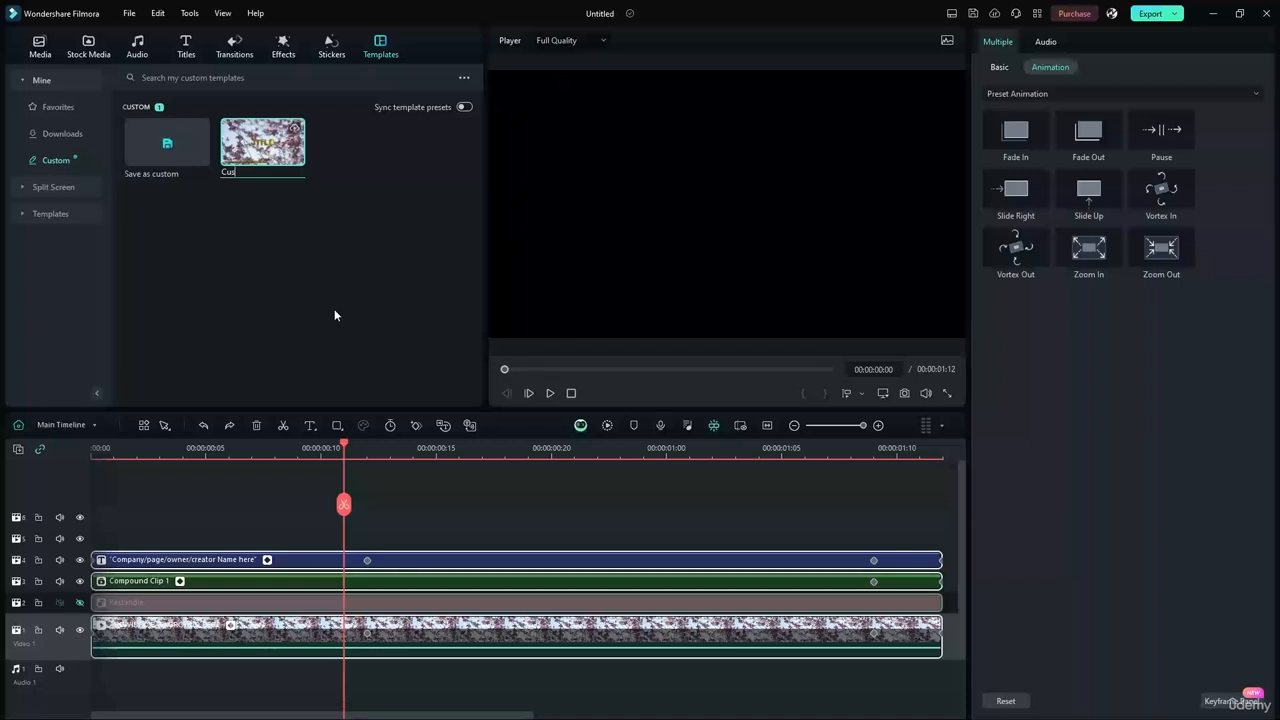
text(s)
key(BackSpace)
key(BackSpace)
text(lass P)
text(roject)
text( 1 )
text(Intro Template)
key(Return)
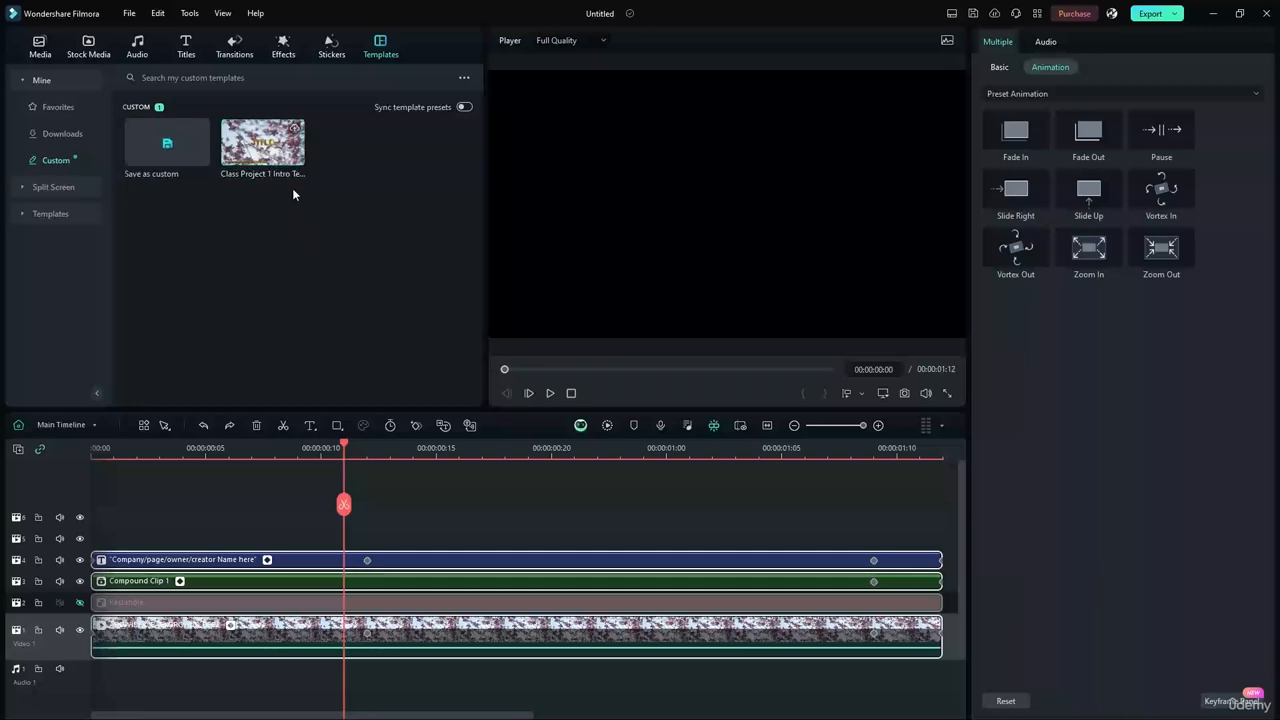
Clear all clips from the timeline and insert the Class Project 1 Intro Template at the start of Video 1.
click(265, 153)
drag(505, 505, 575, 553)
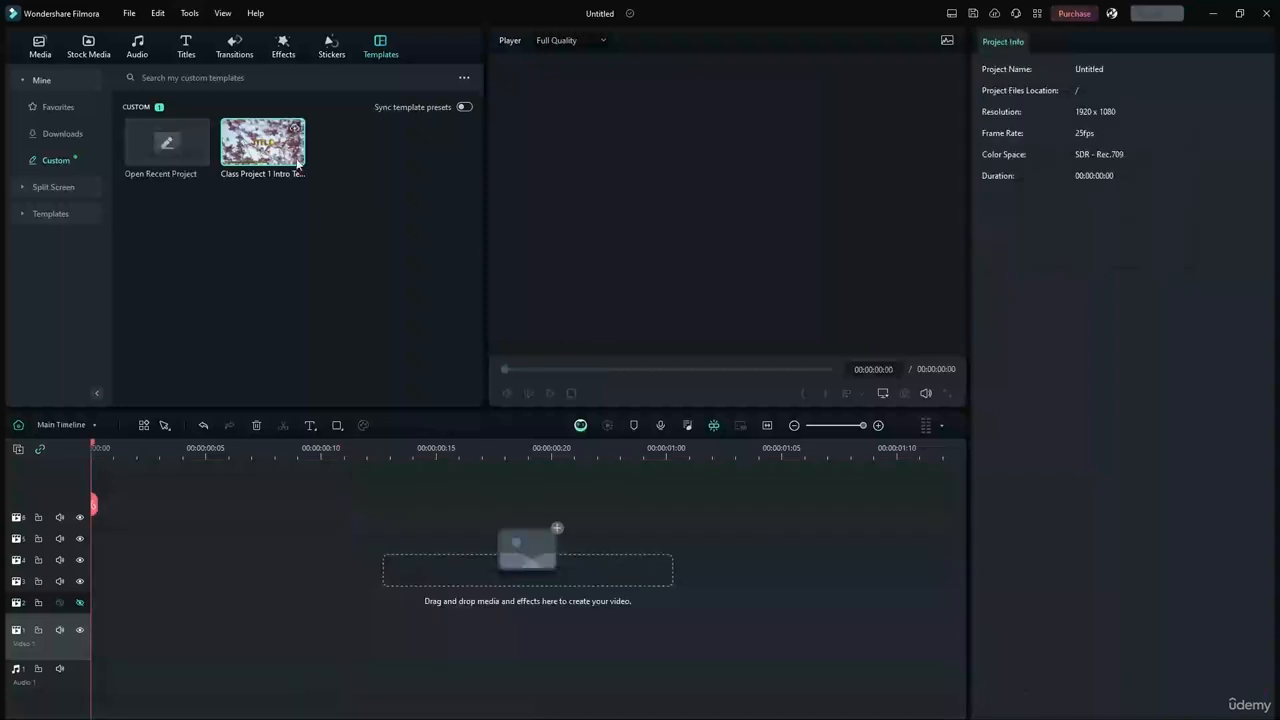
drag(290, 160, 102, 636)
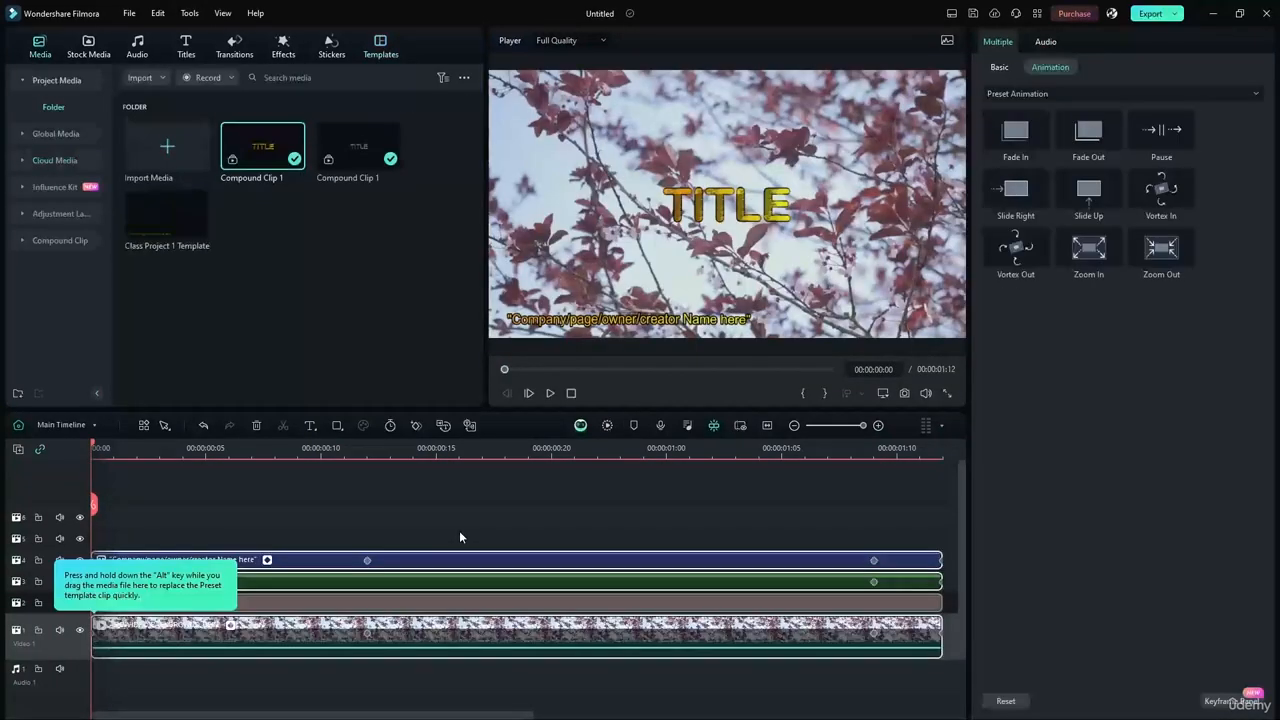
Delete the inserted template's clips and place the custom intro template at the start of the timeline again.
click(482, 528)
mouse_move(505, 528)
mouse_down()
mouse_move(213, 656)
mouse_move(460, 635)
mouse_up()
mouse_move(266, 449)
mouse_down()
mouse_move(600, 468)
mouse_move(783, 460)
mouse_up()
key(ctrl+a)
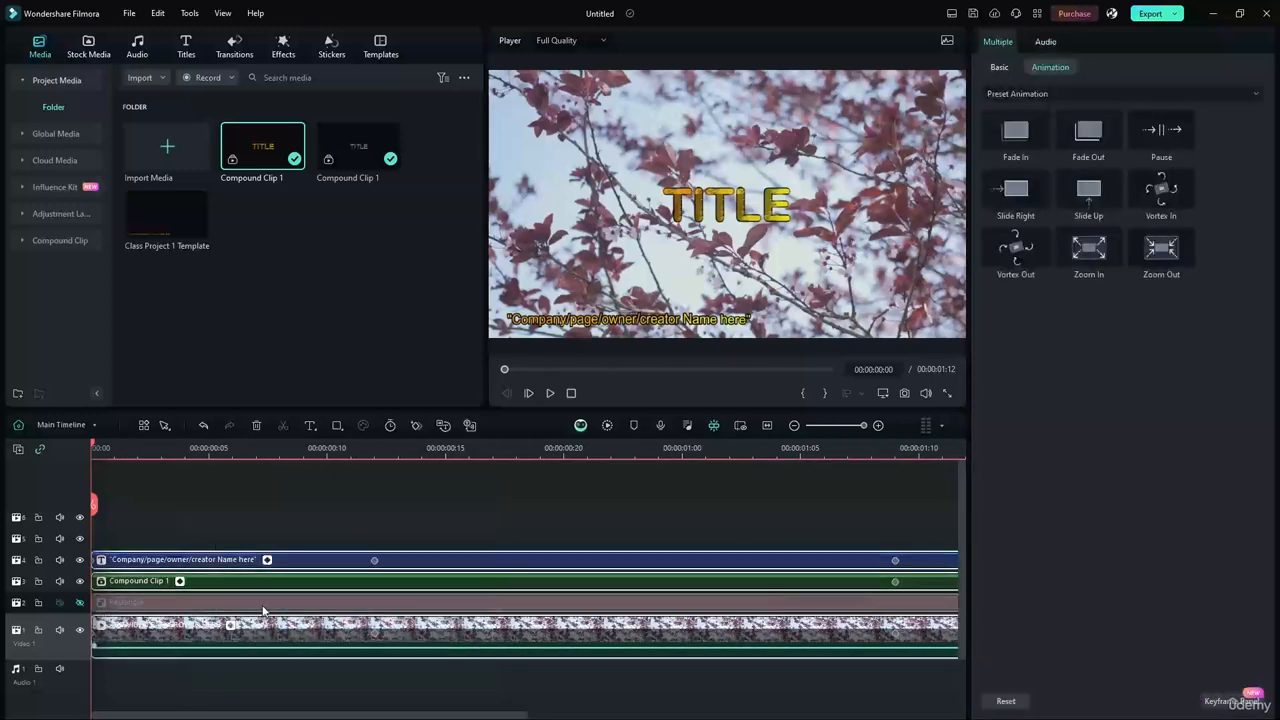
key(Delete)
click(380, 45)
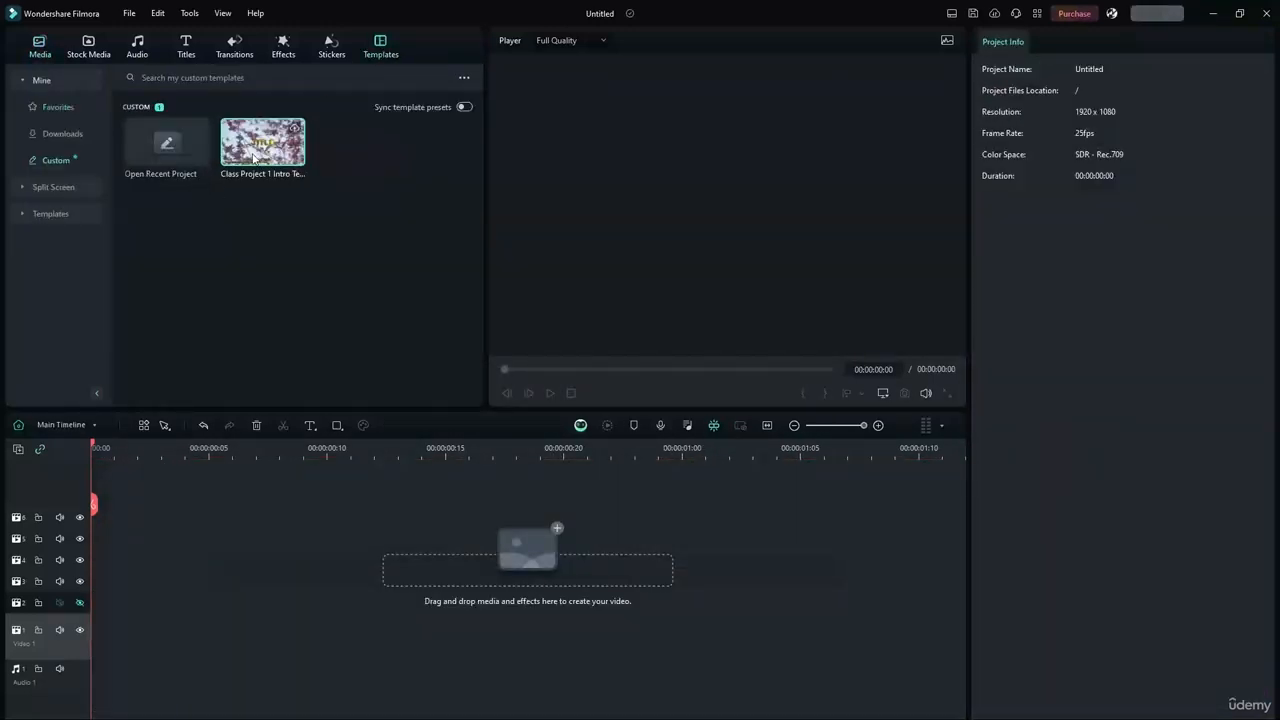
drag(258, 160, 100, 628)
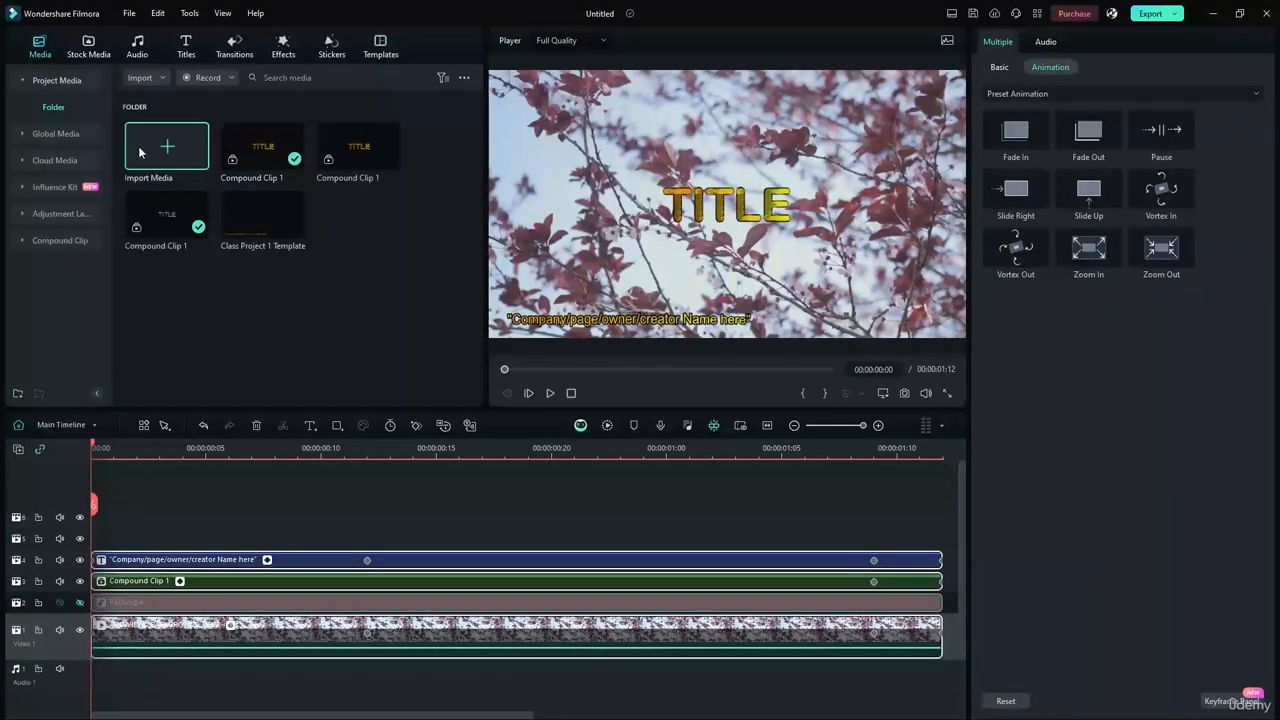
Reopen the custom templates and scrub through the beginning of the inserted composition.
click(380, 45)
click(371, 512)
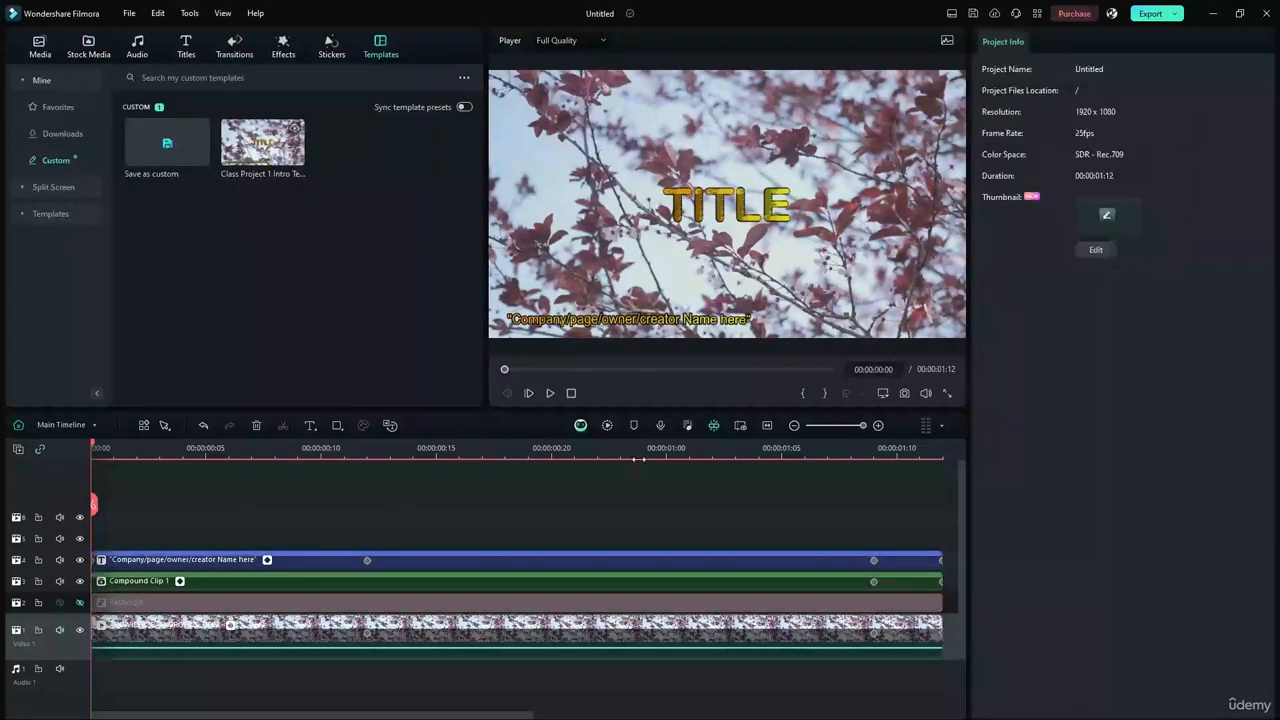
click(229, 450)
drag(229, 450, 114, 450)
Empty the timeline once more and reinsert the Class Project 1 Intro Template at the start of Video 1.
drag(530, 499, 152, 688)
click(431, 526)
drag(644, 463, 212, 651)
click(464, 489)
key(Delete)
click(255, 140)
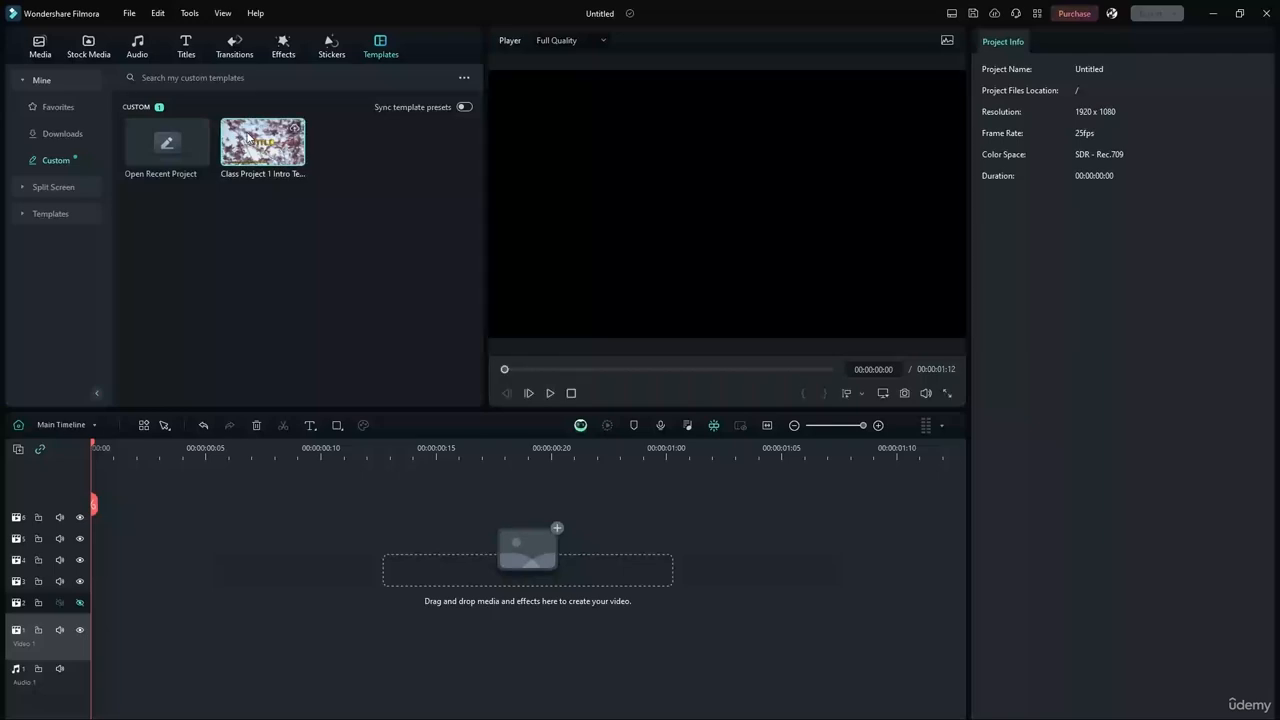
drag(271, 160, 150, 585)
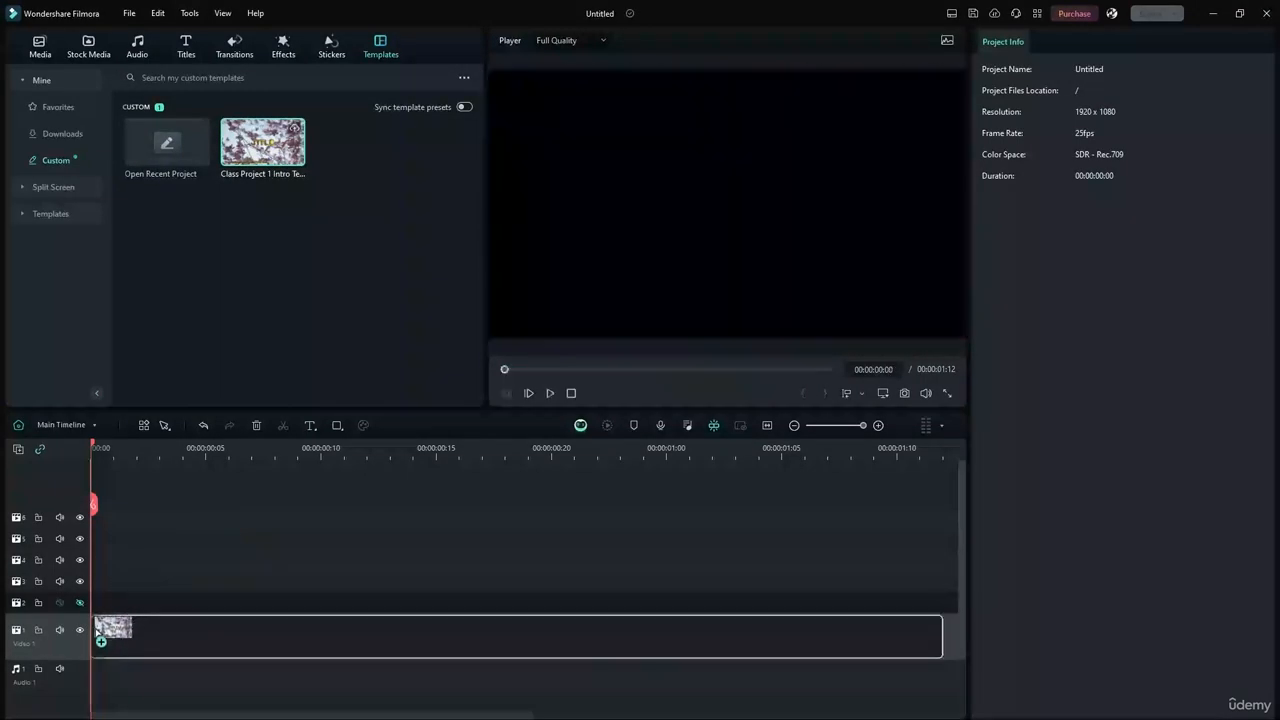
Combine all the inserted clips into a compound clip named Class Project 1 Intro Template.
drag(466, 479, 250, 700)
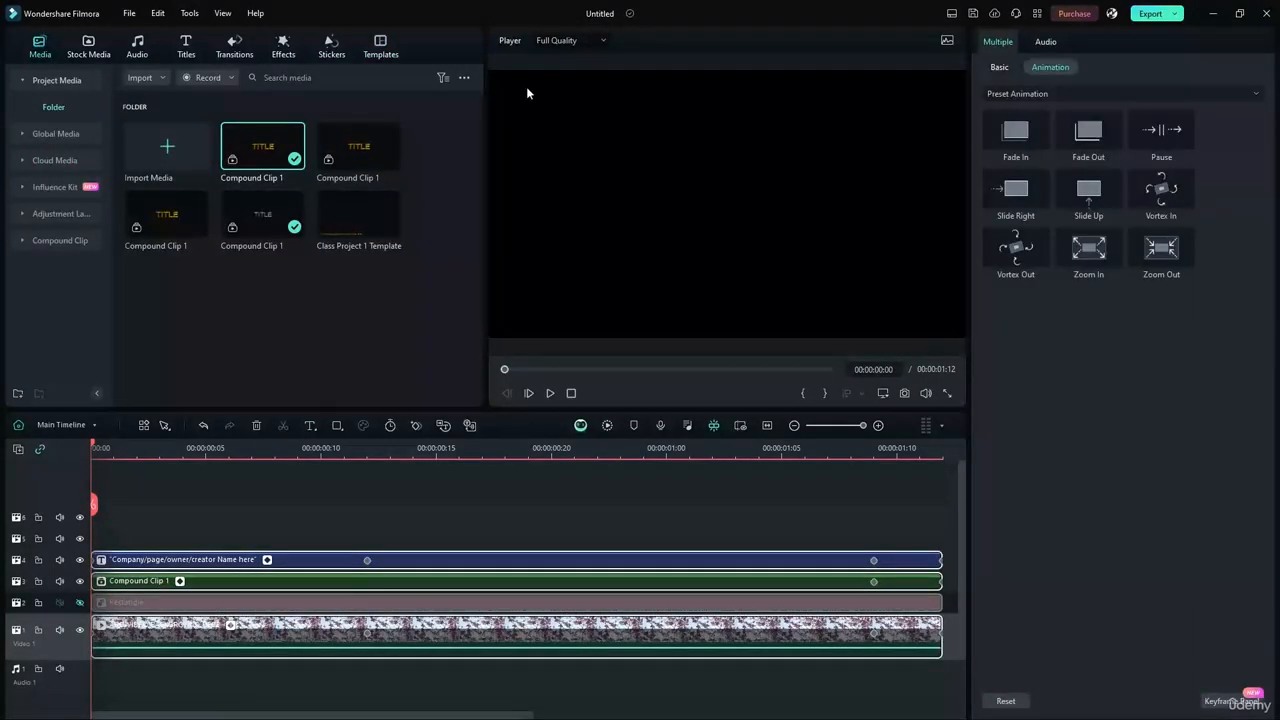
click(377, 43)
right_click(300, 621)
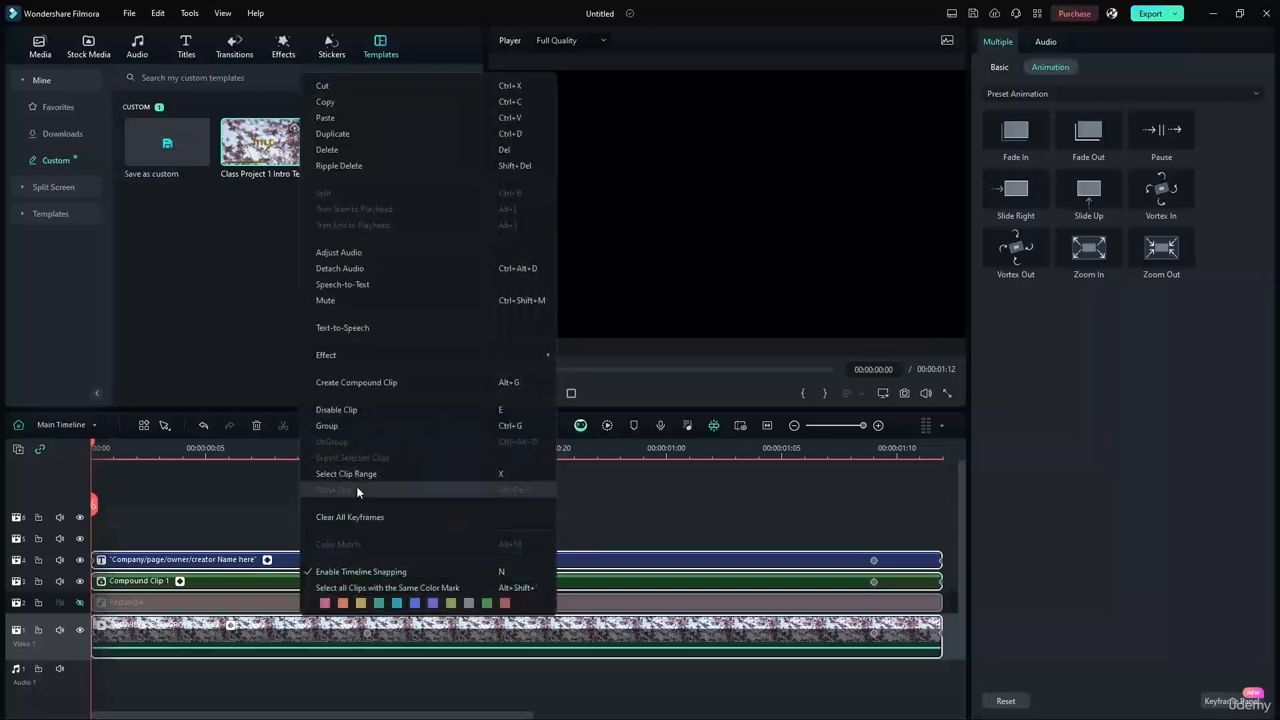
click(356, 382)
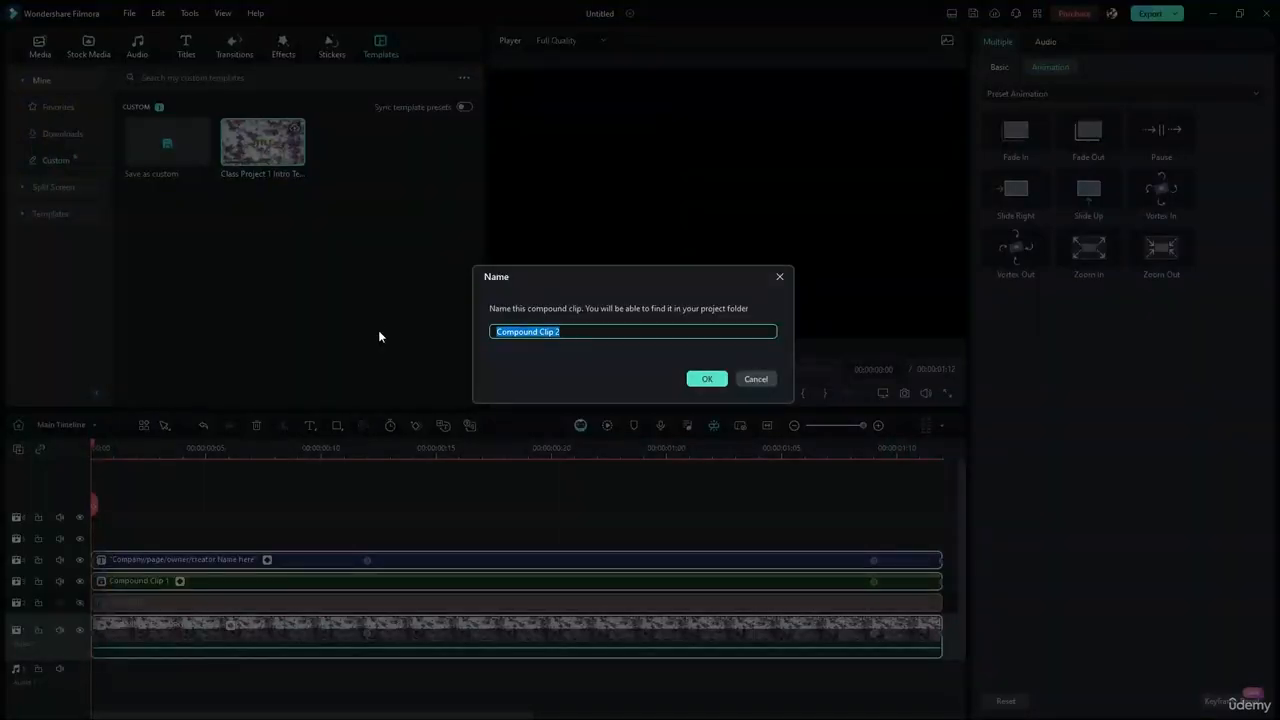
text(Class Project 1 Intro Template)
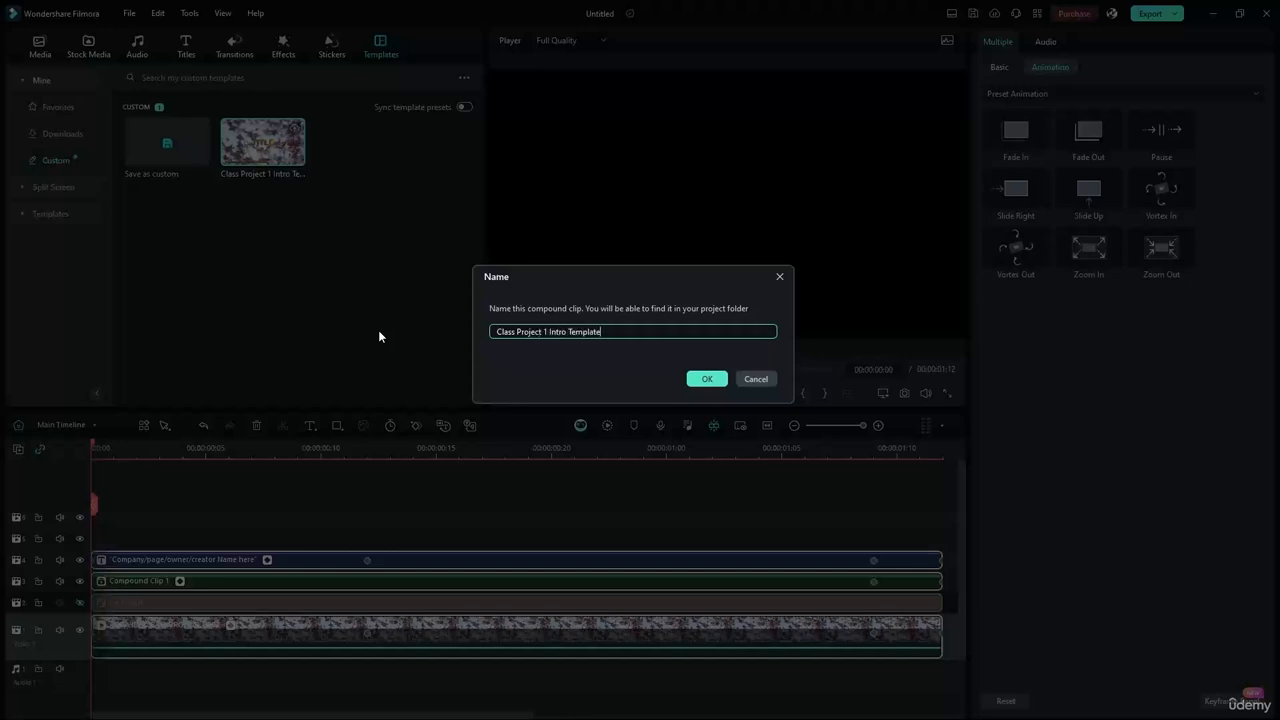
key(Return)
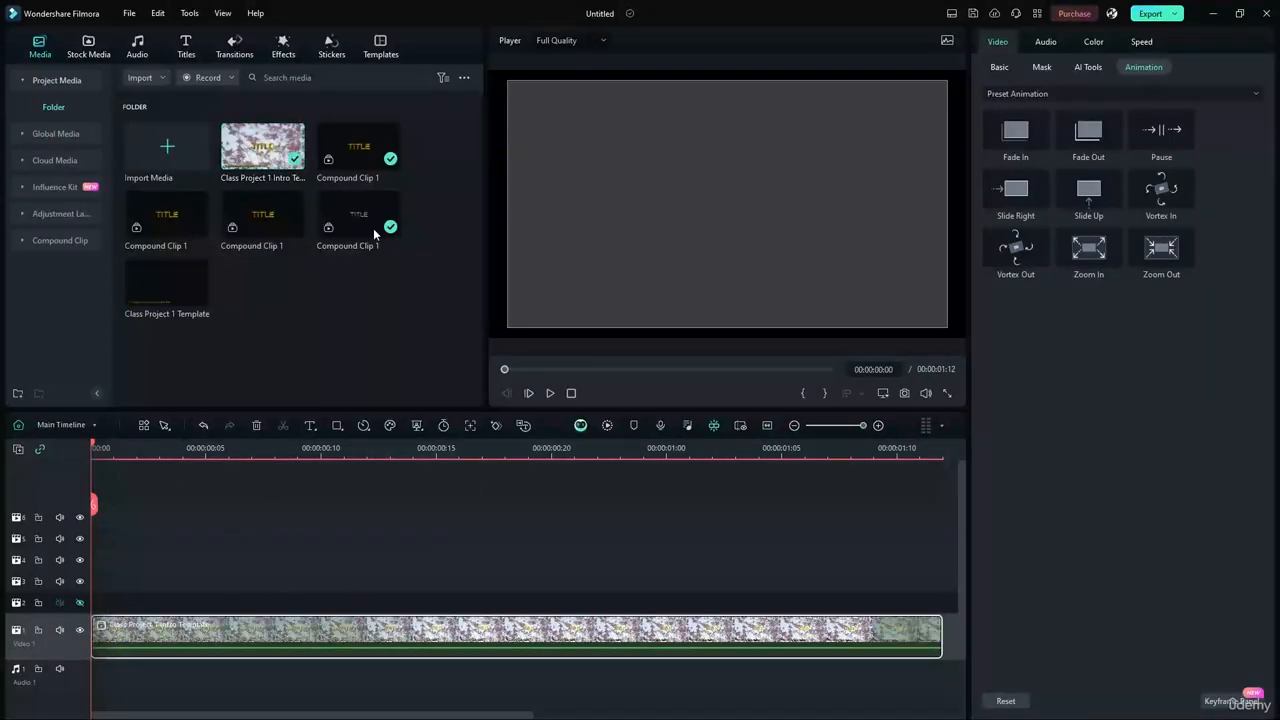
Delete the Class Project 1 Intro Template from the custom templates.
click(382, 57)
click(263, 146)
key(Delete)
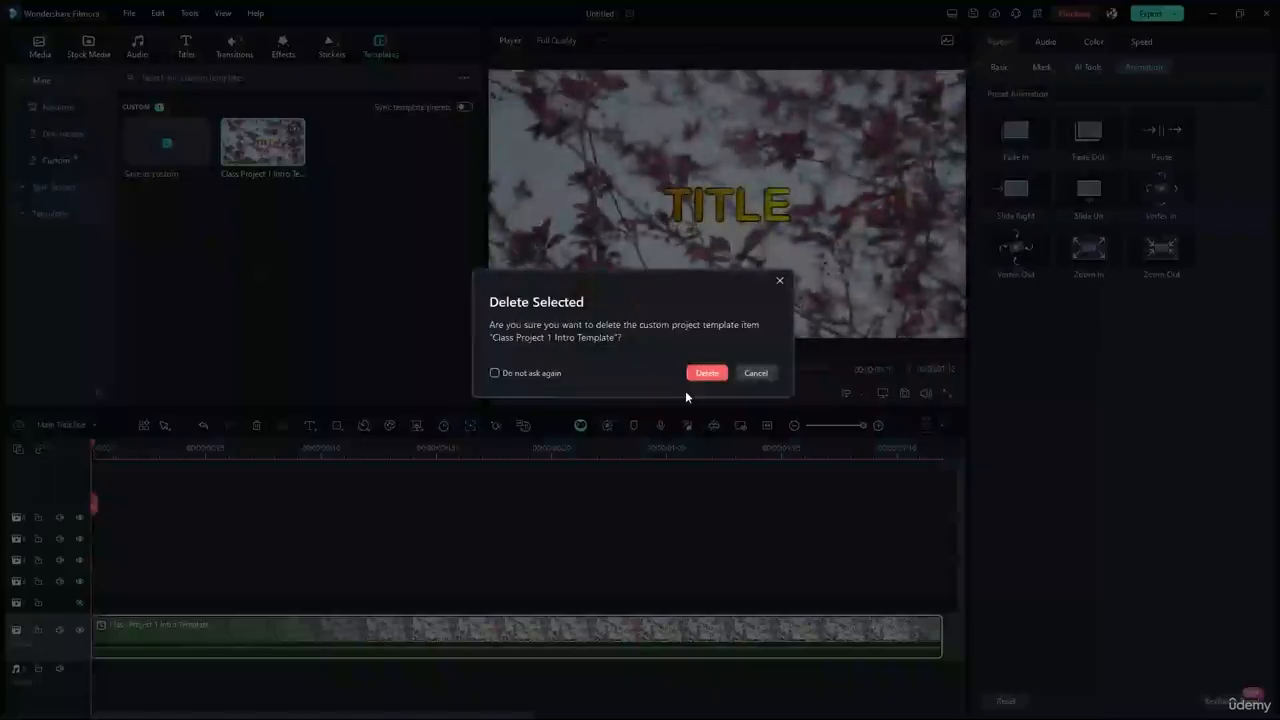
click(704, 374)
Save the Class Project 1 Intro Template compound clip on the timeline as a custom template.
click(429, 482)
click(262, 637)
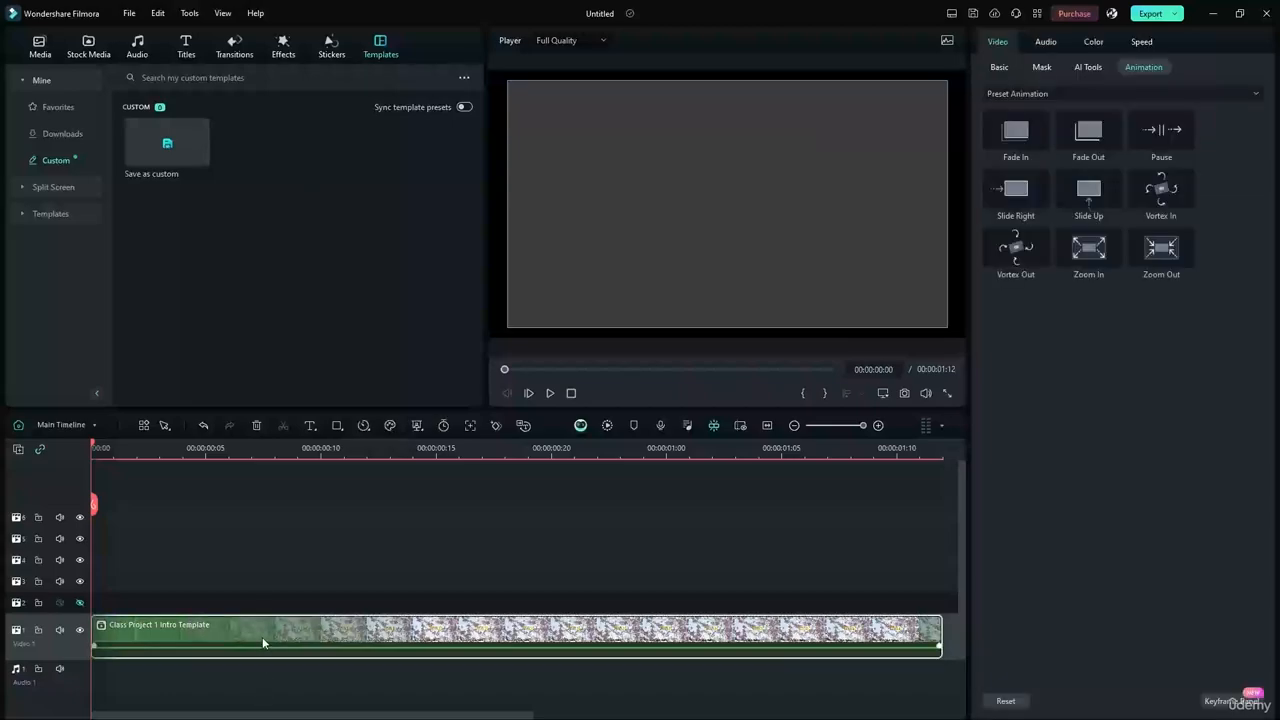
click(202, 152)
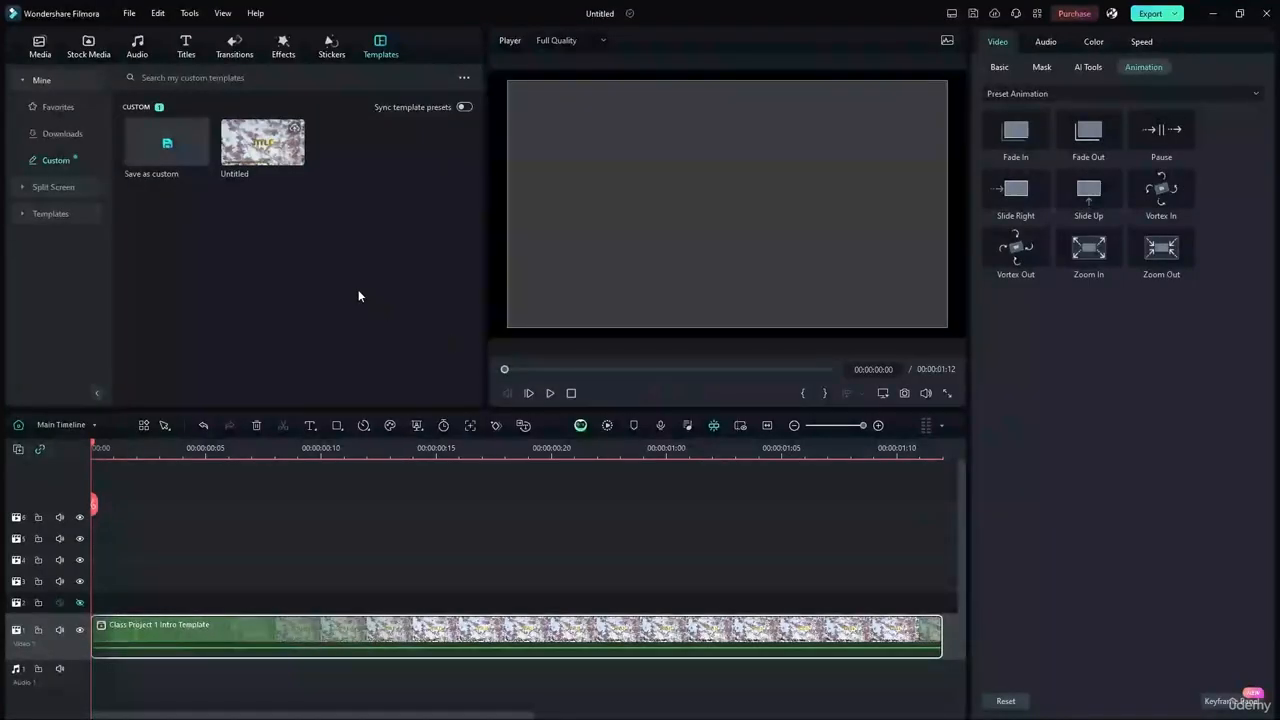
Replace the timeline's compound clip with the newly saved template, aligned to the start of Video 1, and return the playhead to the beginning.
key(Delete)
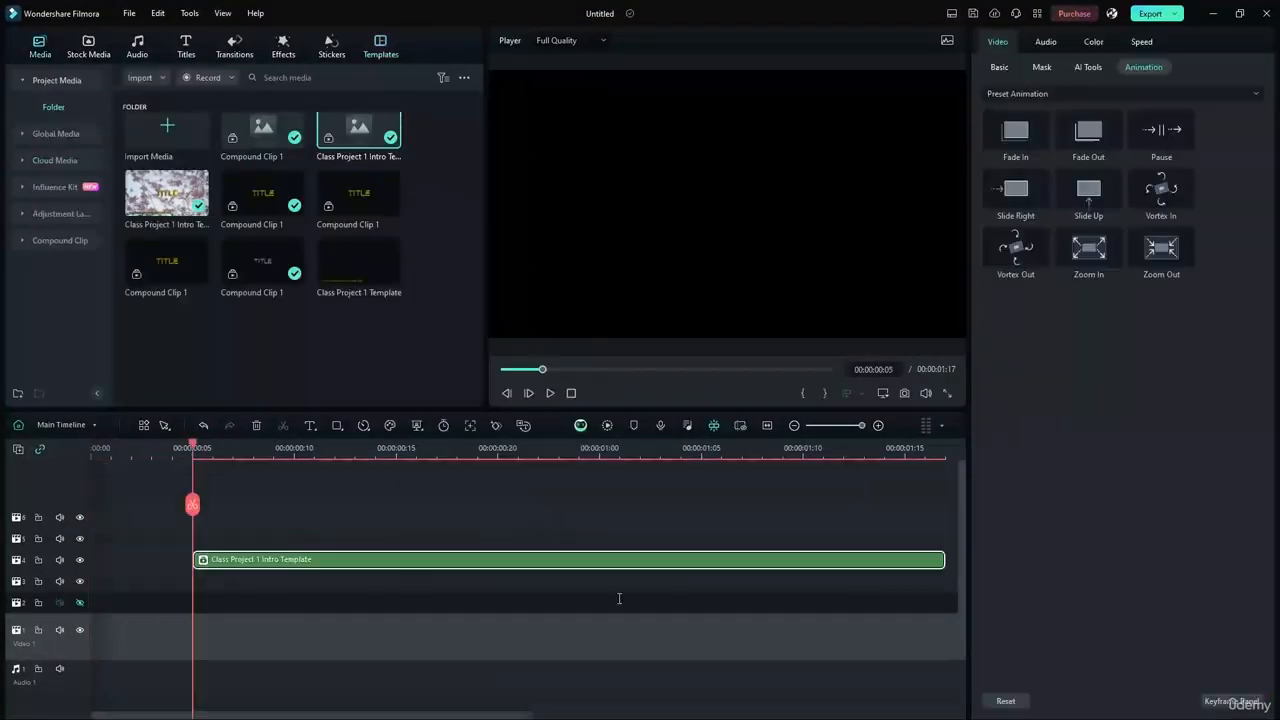
drag(433, 562, 335, 636)
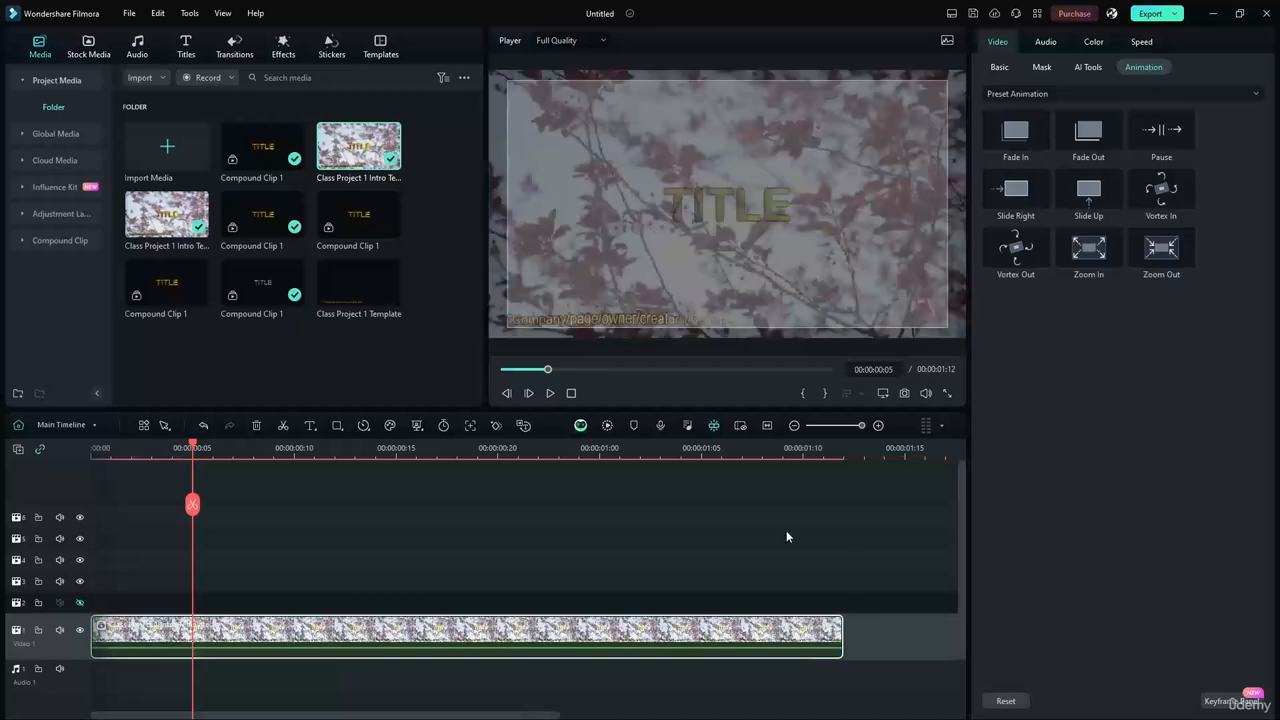
drag(193, 445, 95, 447)
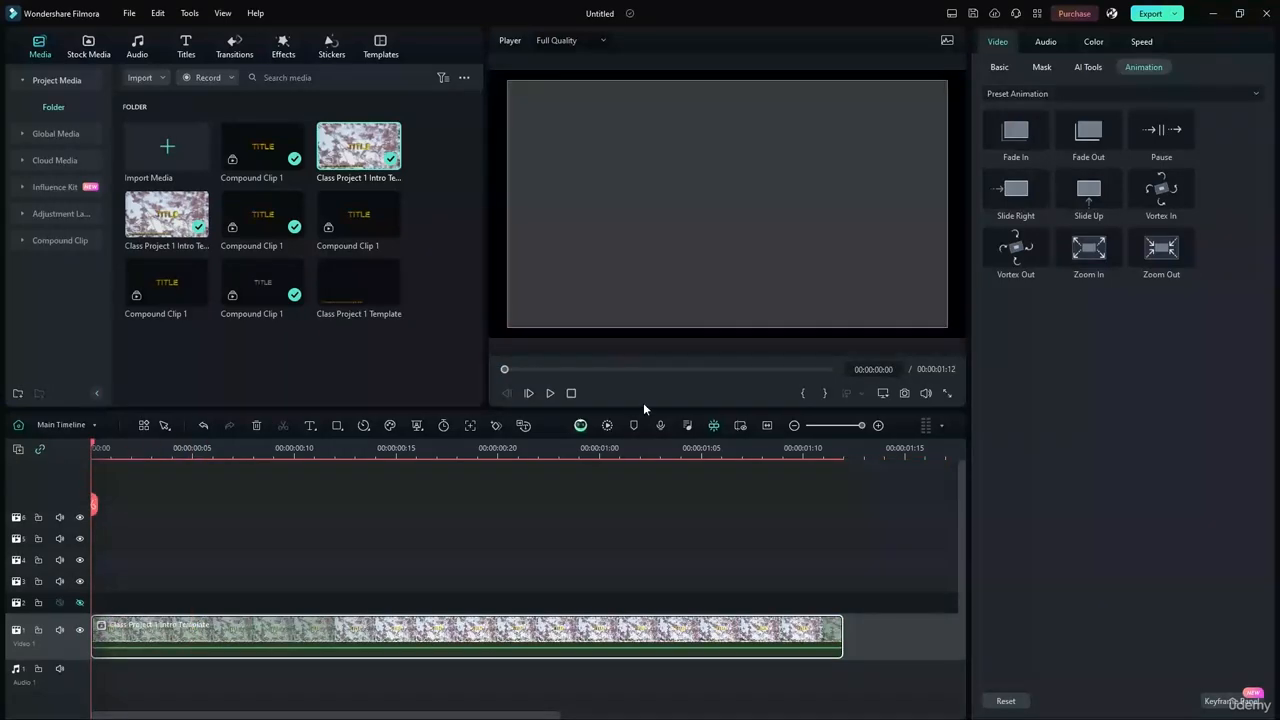
Play the inserted Class Project 1 Intro Template and open its layers down to the nested TITLE compound clip.
click(550, 393)
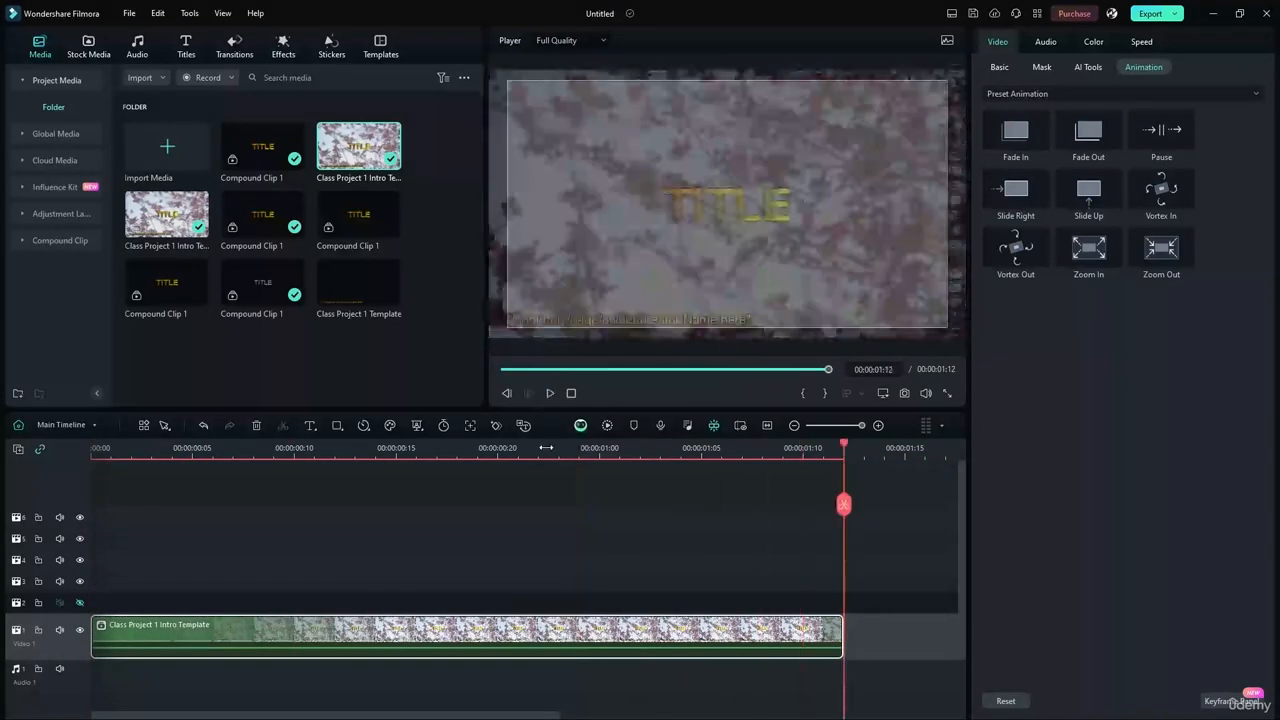
double_click(518, 636)
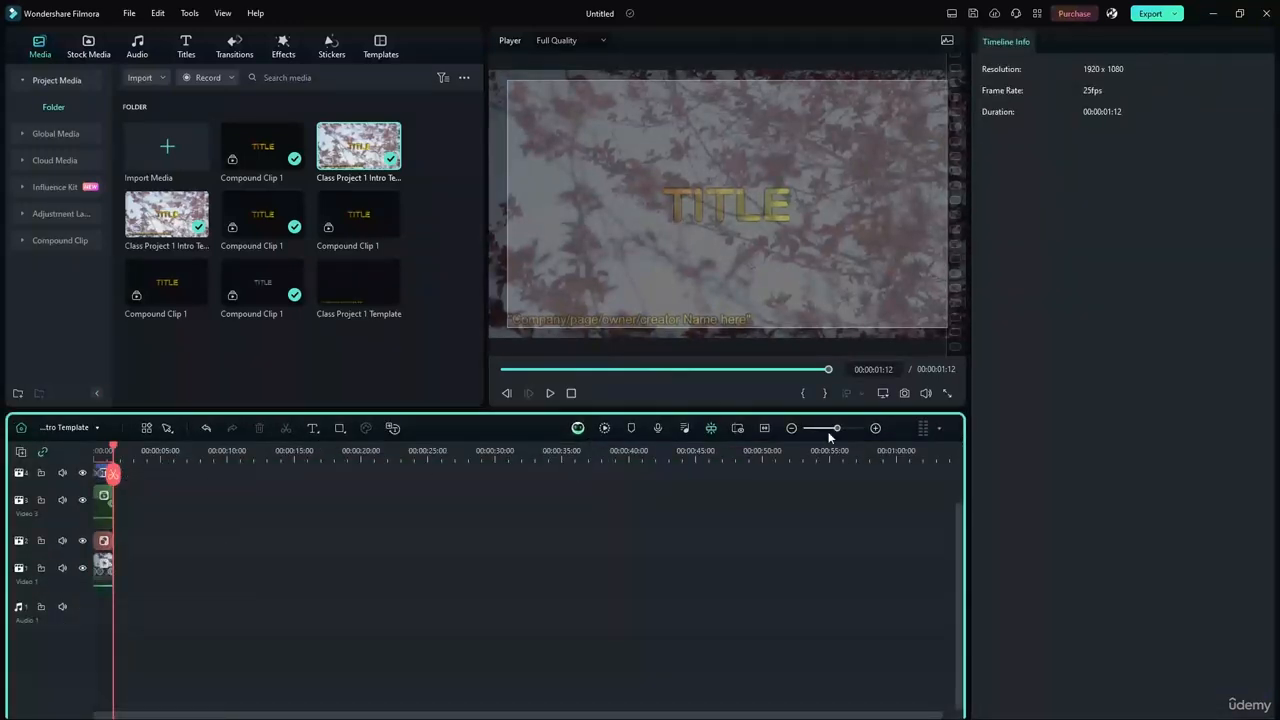
key(shift+z)
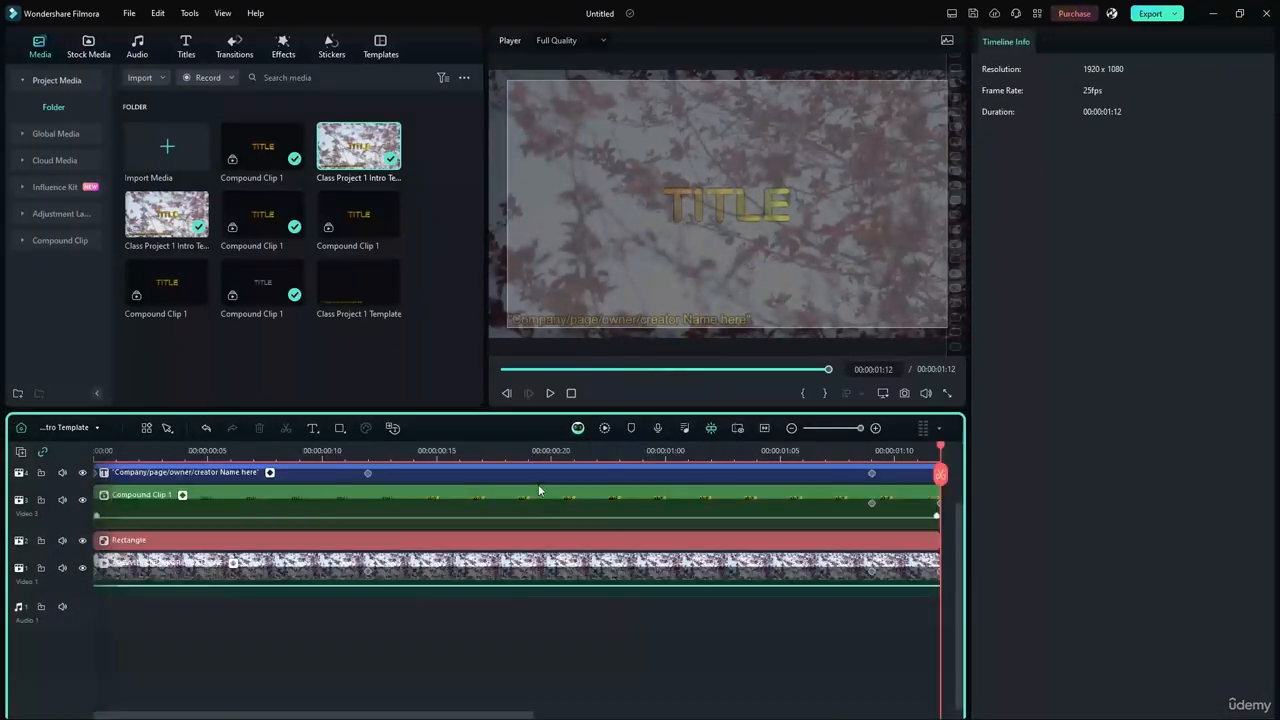
click(432, 501)
click(660, 497)
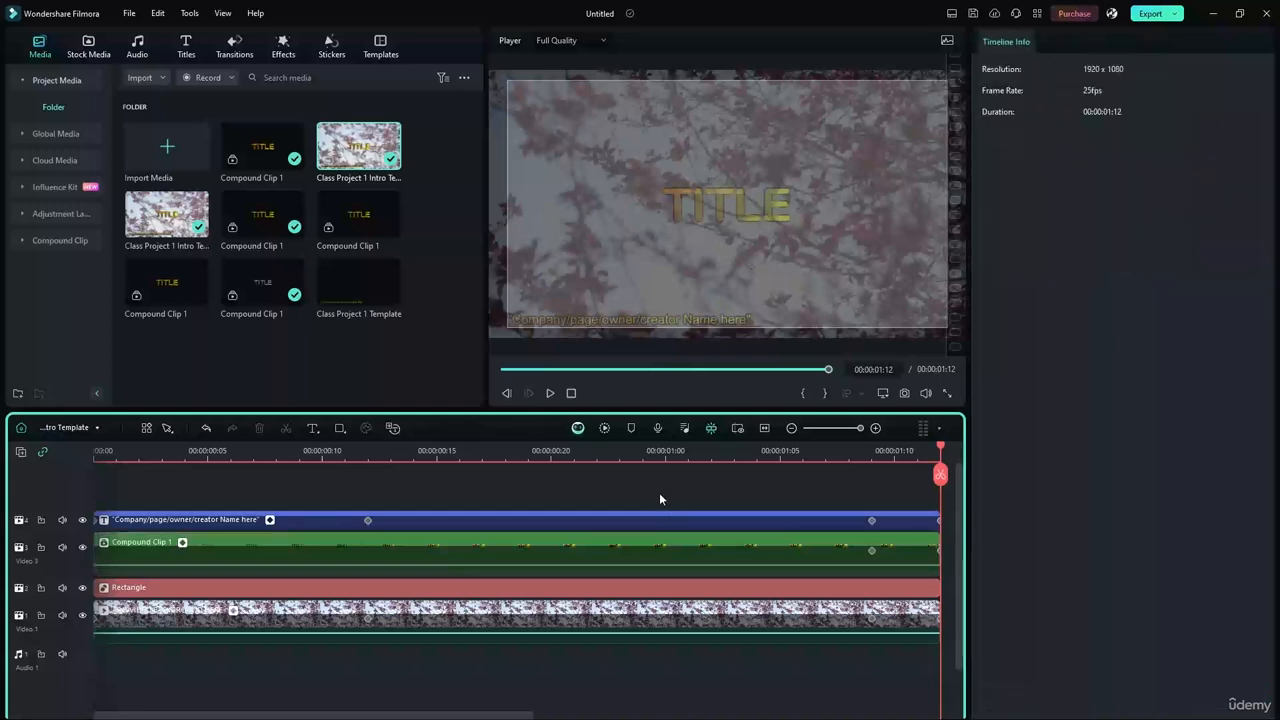
click(357, 566)
double_click(488, 547)
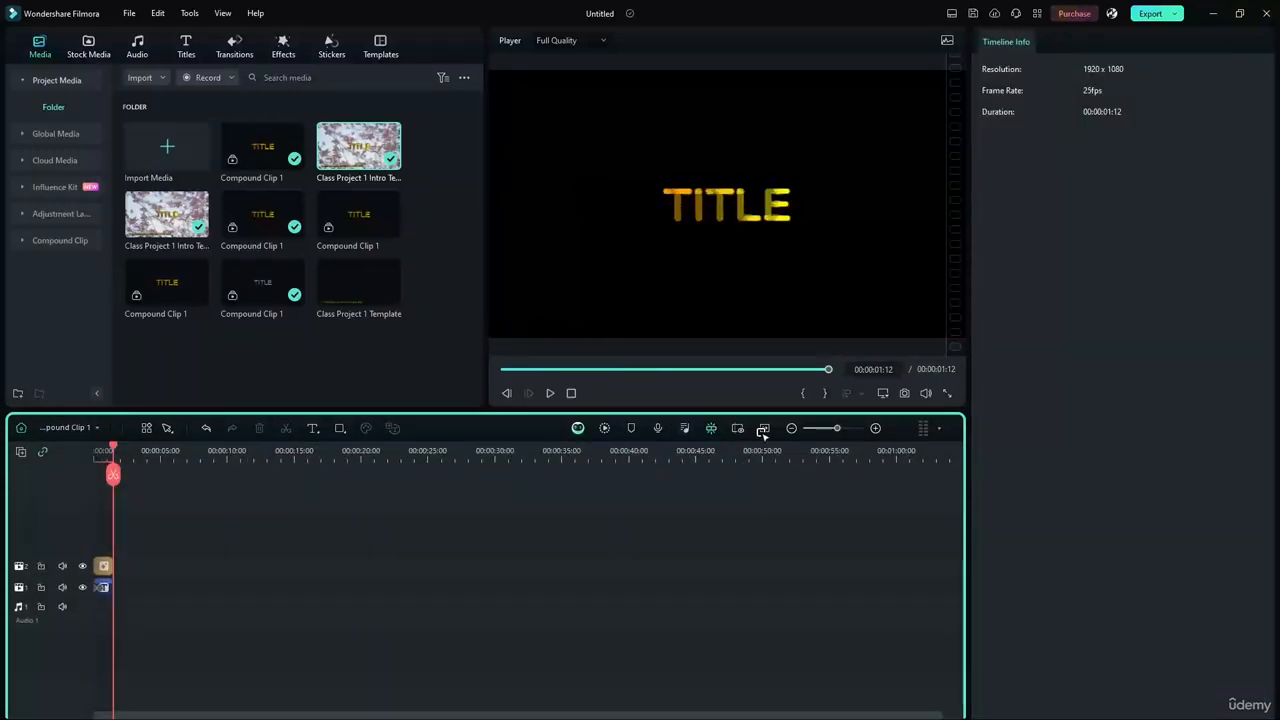
Inspect the fourth listed Compound Clip 1 timeline fitted to view and return to the Main Timeline.
click(66, 427)
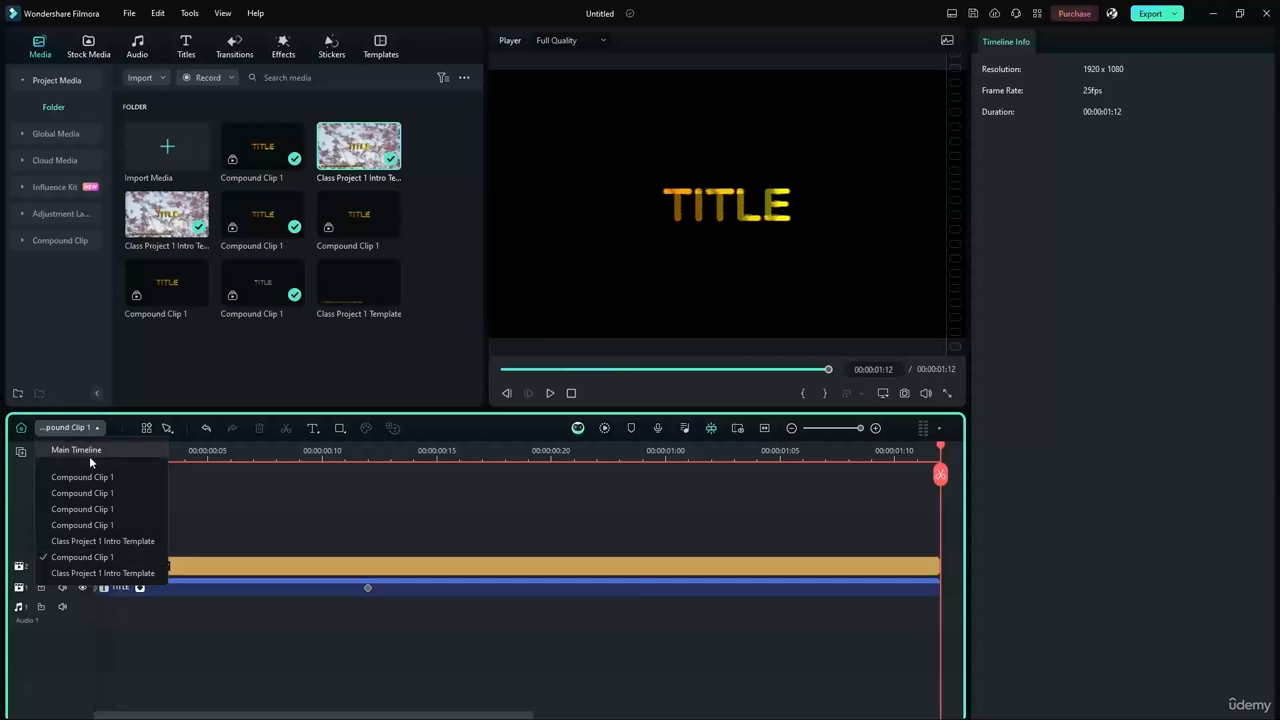
click(98, 522)
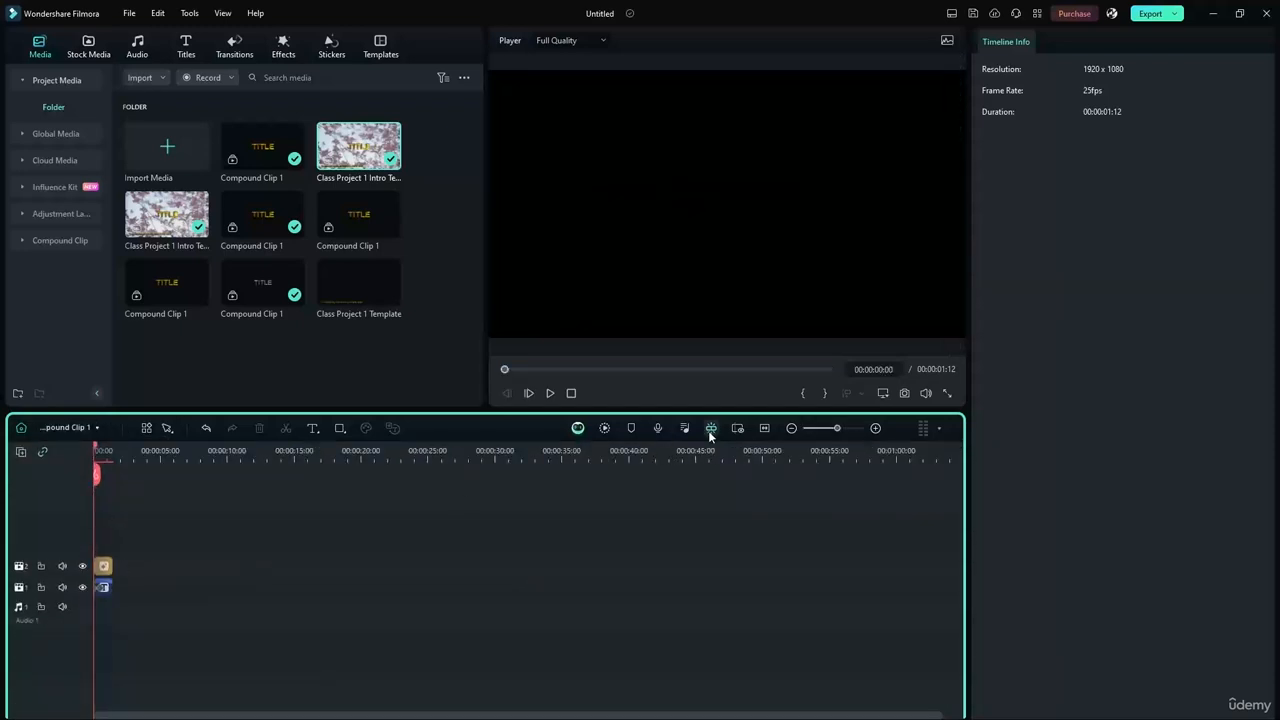
click(759, 428)
click(98, 428)
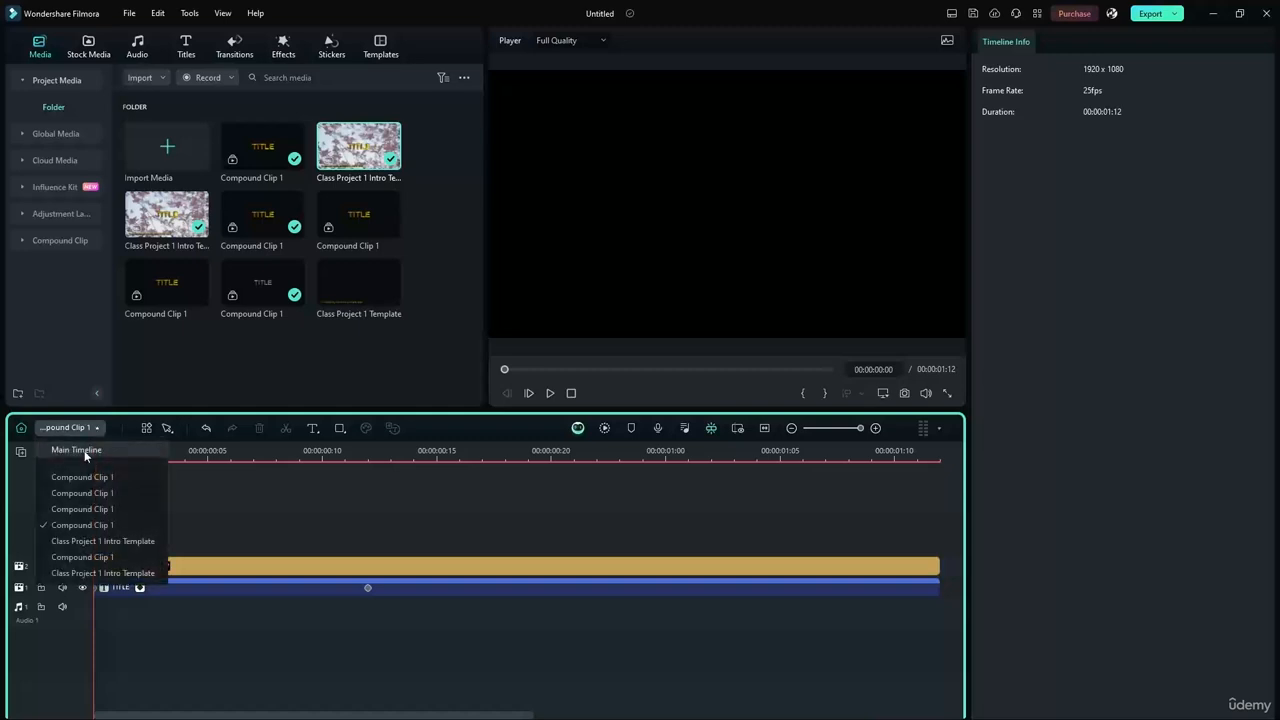
click(80, 450)
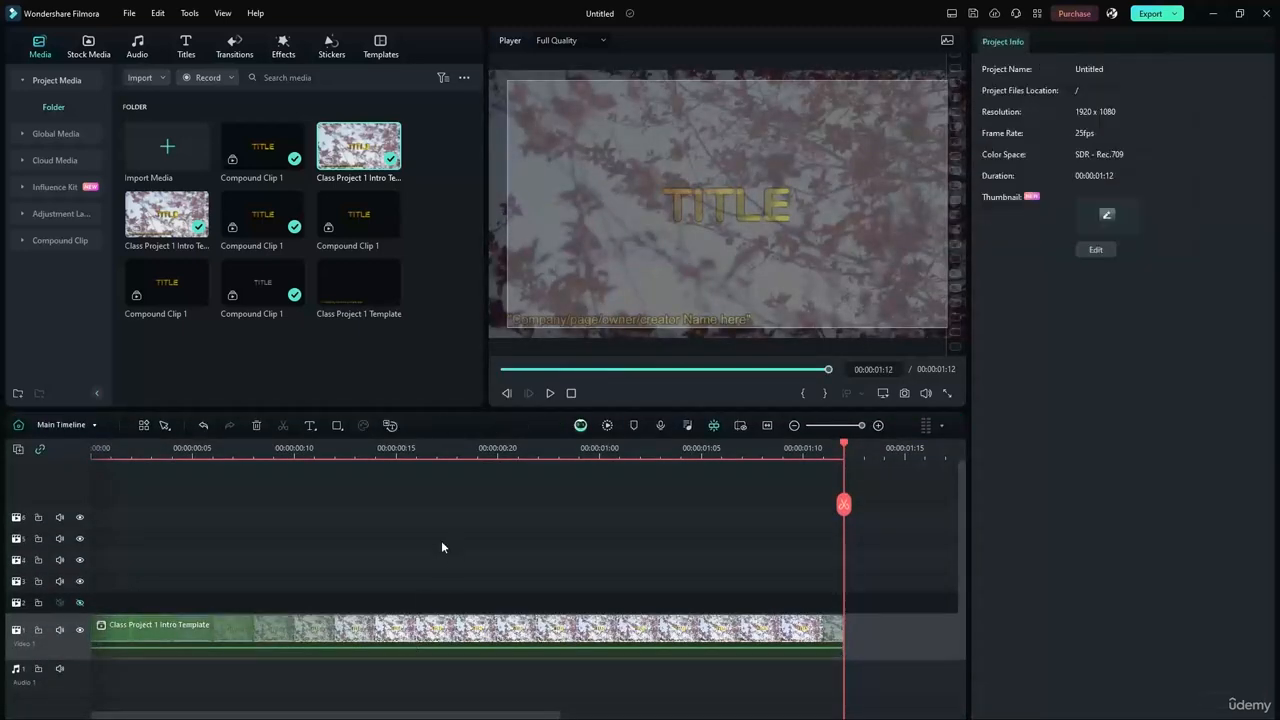
Compare the last two Compound Clip 1 timelines in the project's timeline list and return to the Main Timeline.
click(70, 425)
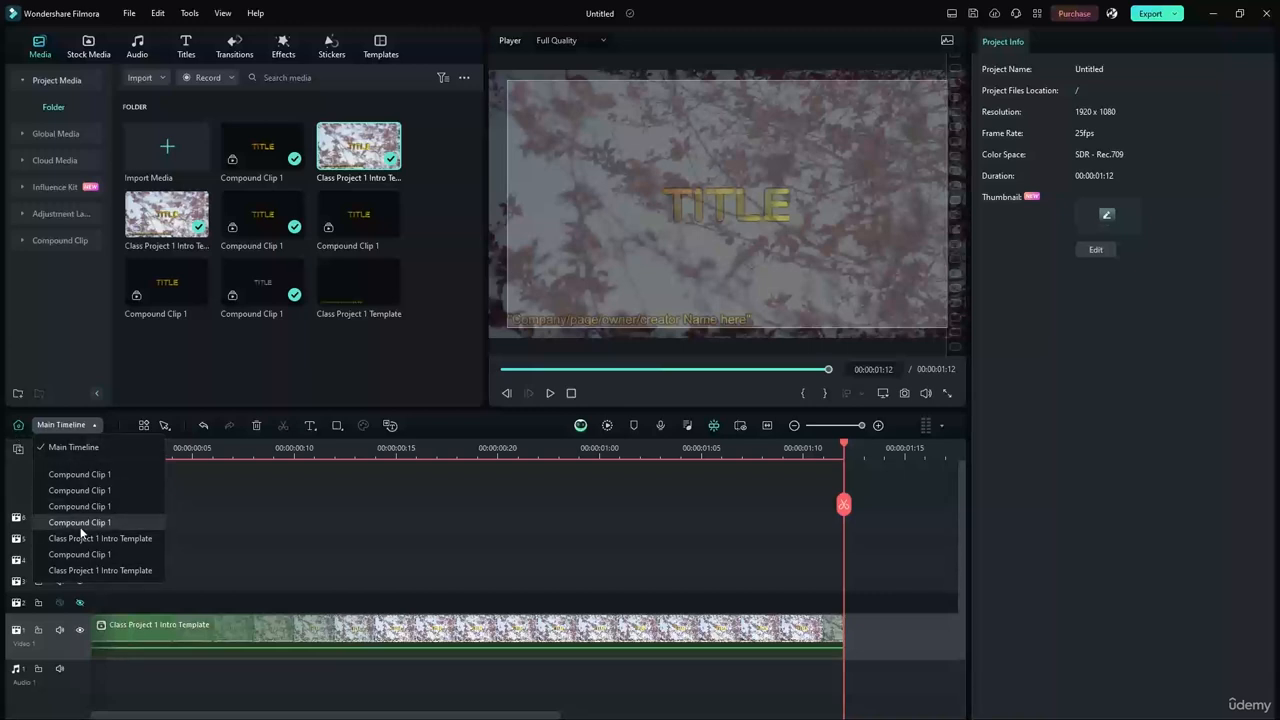
click(80, 554)
click(98, 428)
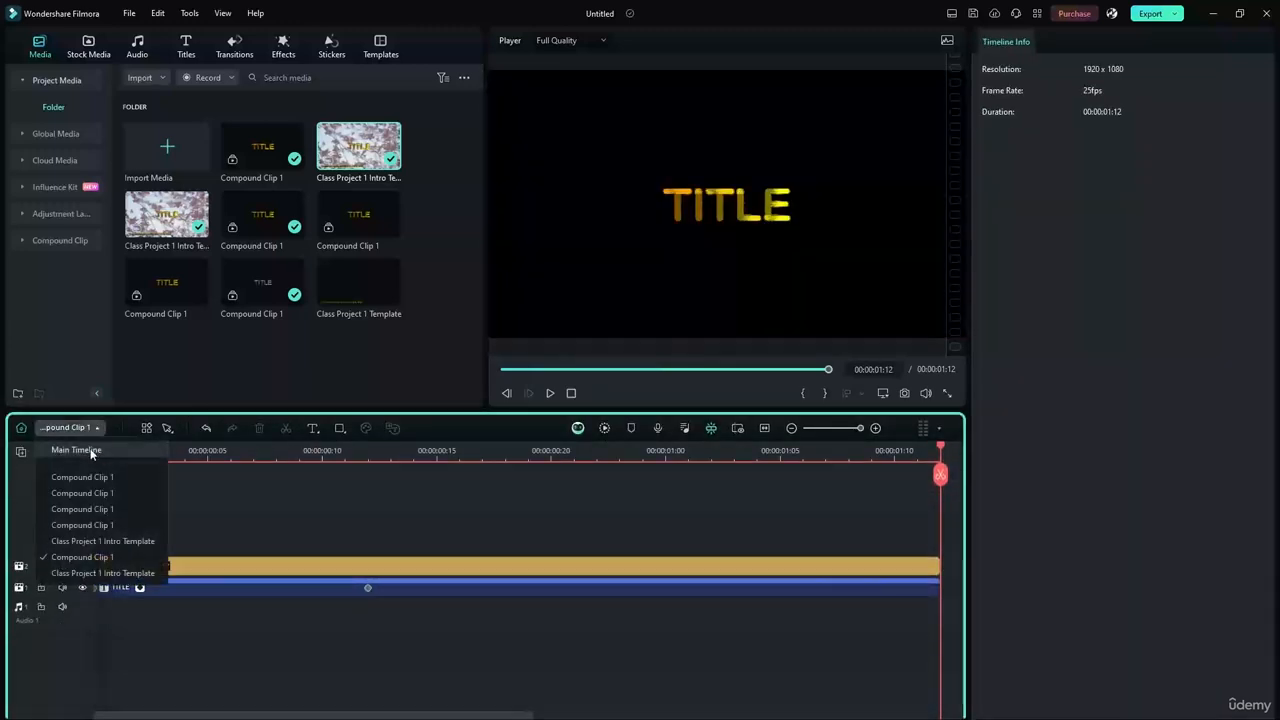
click(90, 531)
click(62, 427)
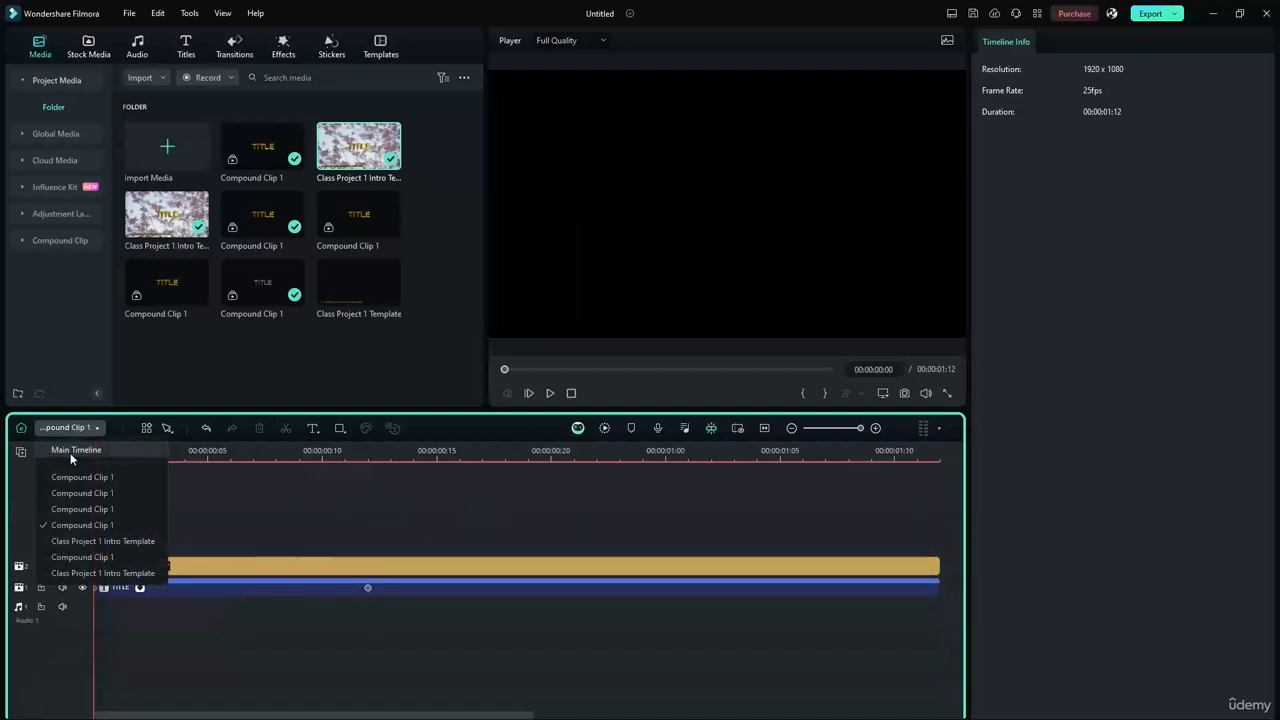
click(77, 452)
Reopen the intro template's nested TITLE compound clip to check its layers, and go back to the Main Timeline.
double_click(230, 623)
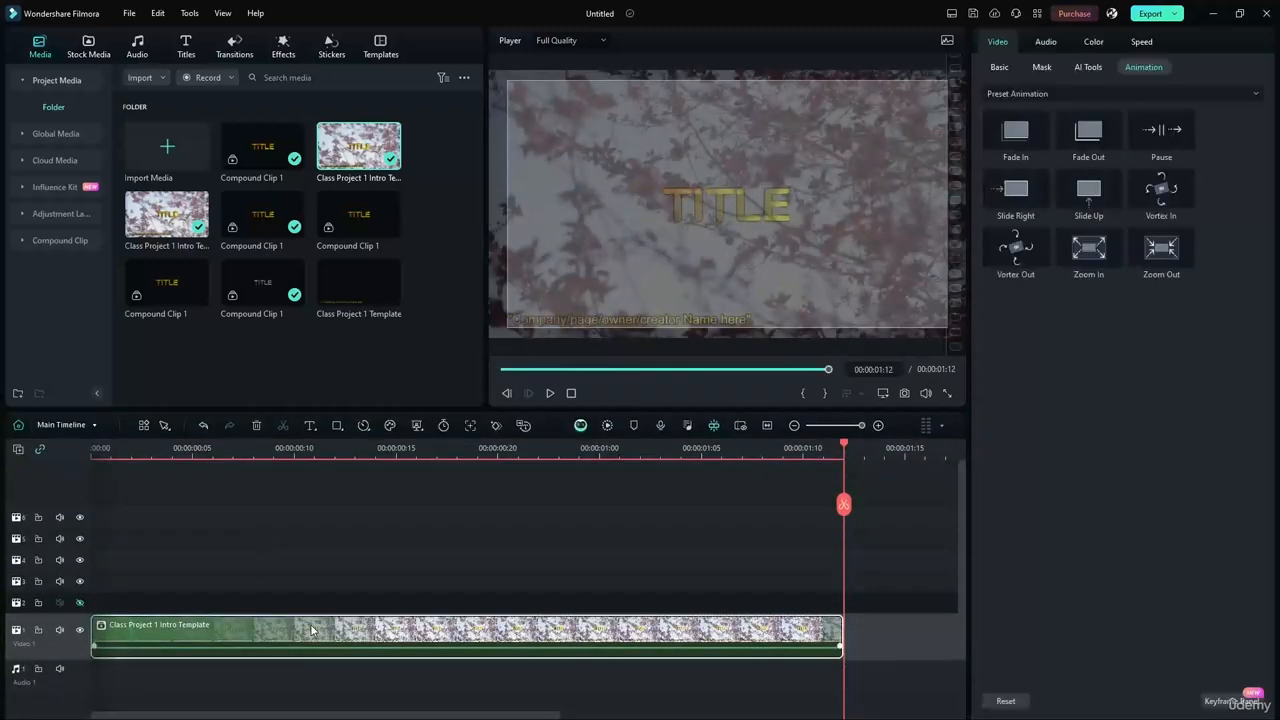
click(236, 553)
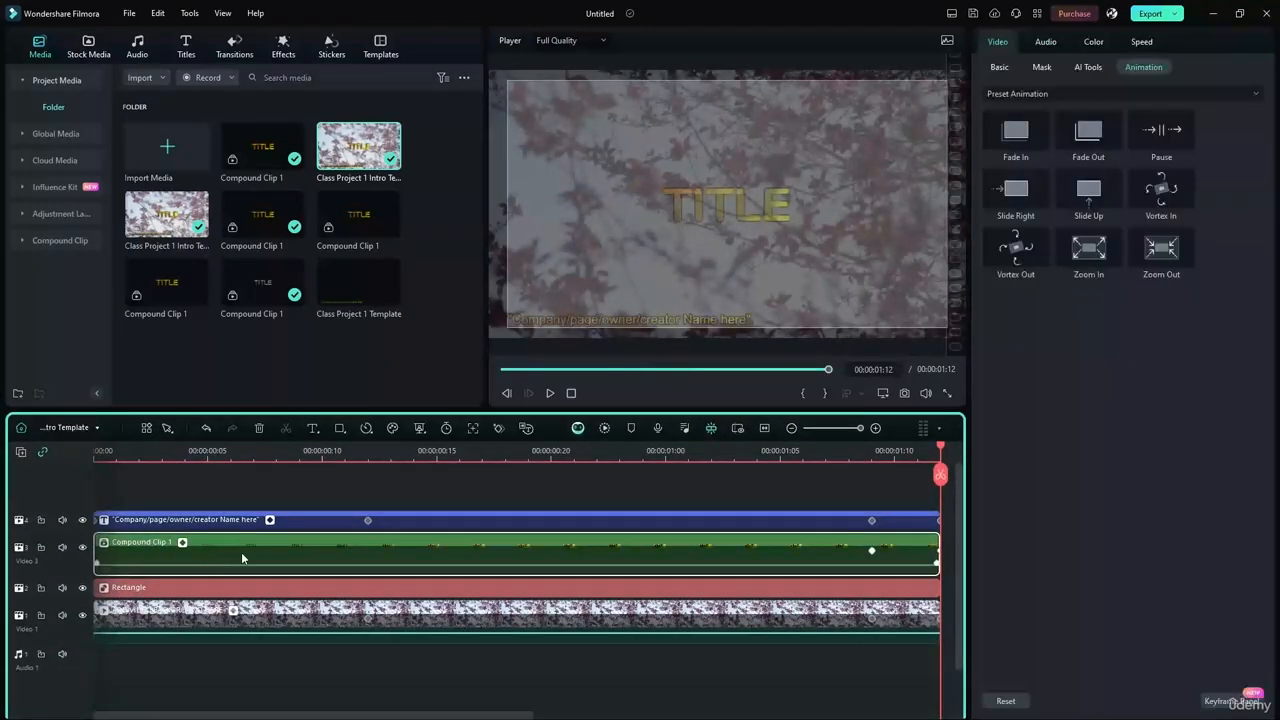
double_click(241, 552)
click(65, 427)
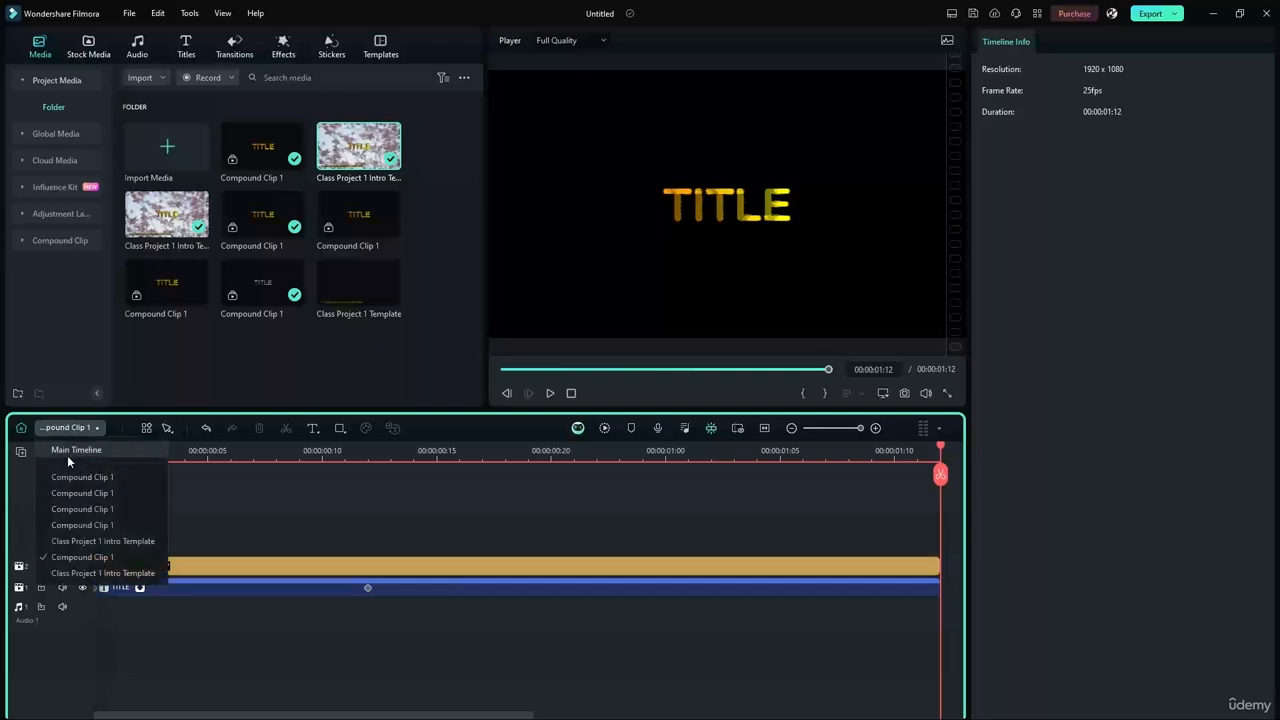
click(70, 451)
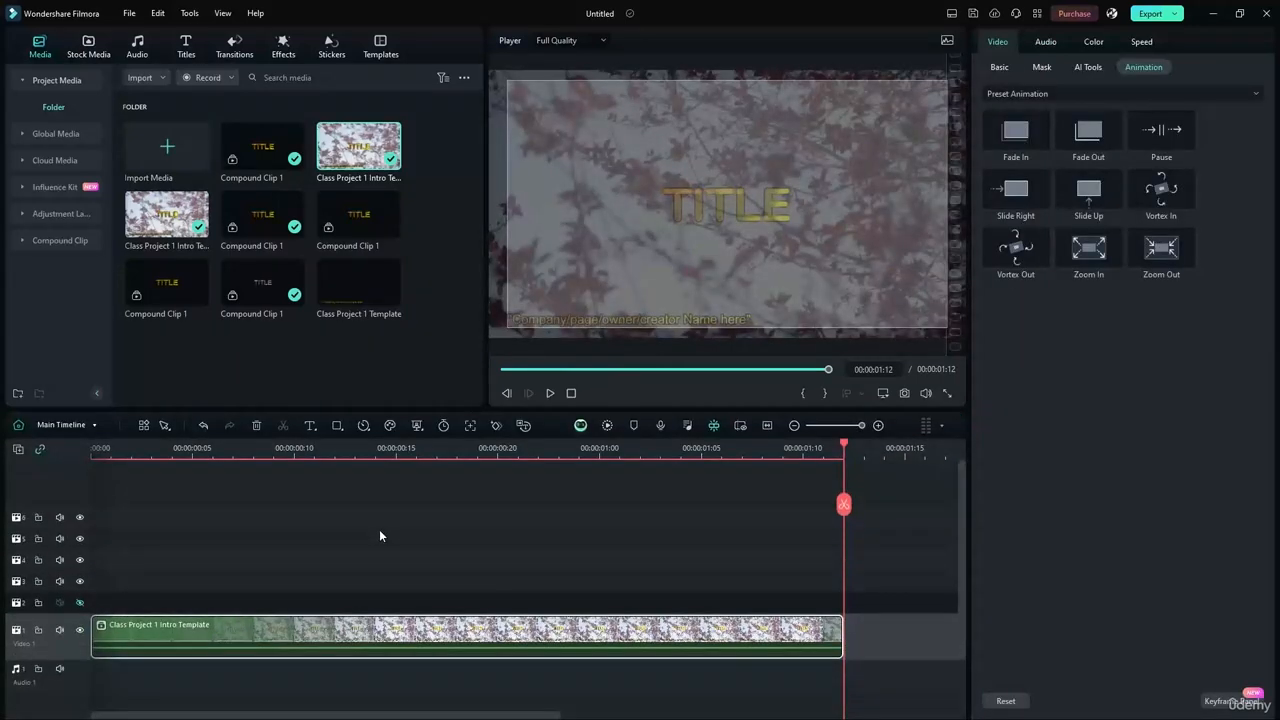
Rename the Untitled custom template as Class Project 1 Intro Template.
click(379, 47)
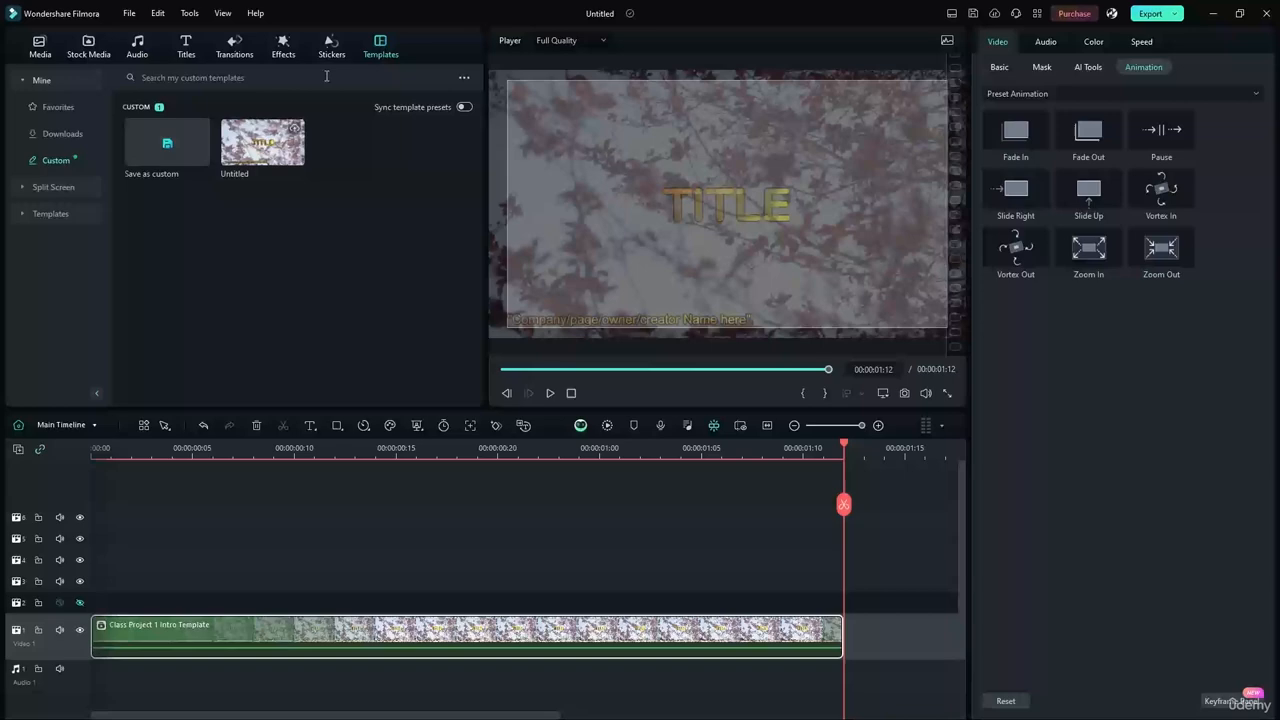
right_click(260, 147)
click(352, 286)
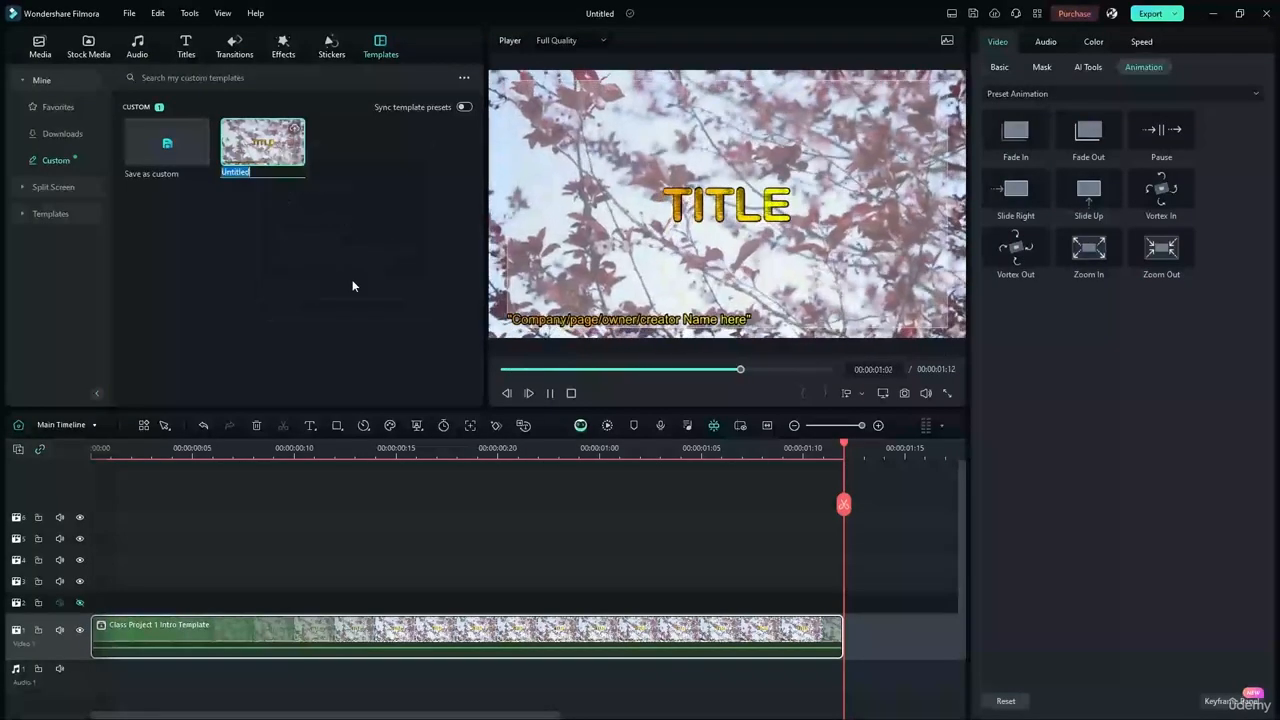
text(Class )
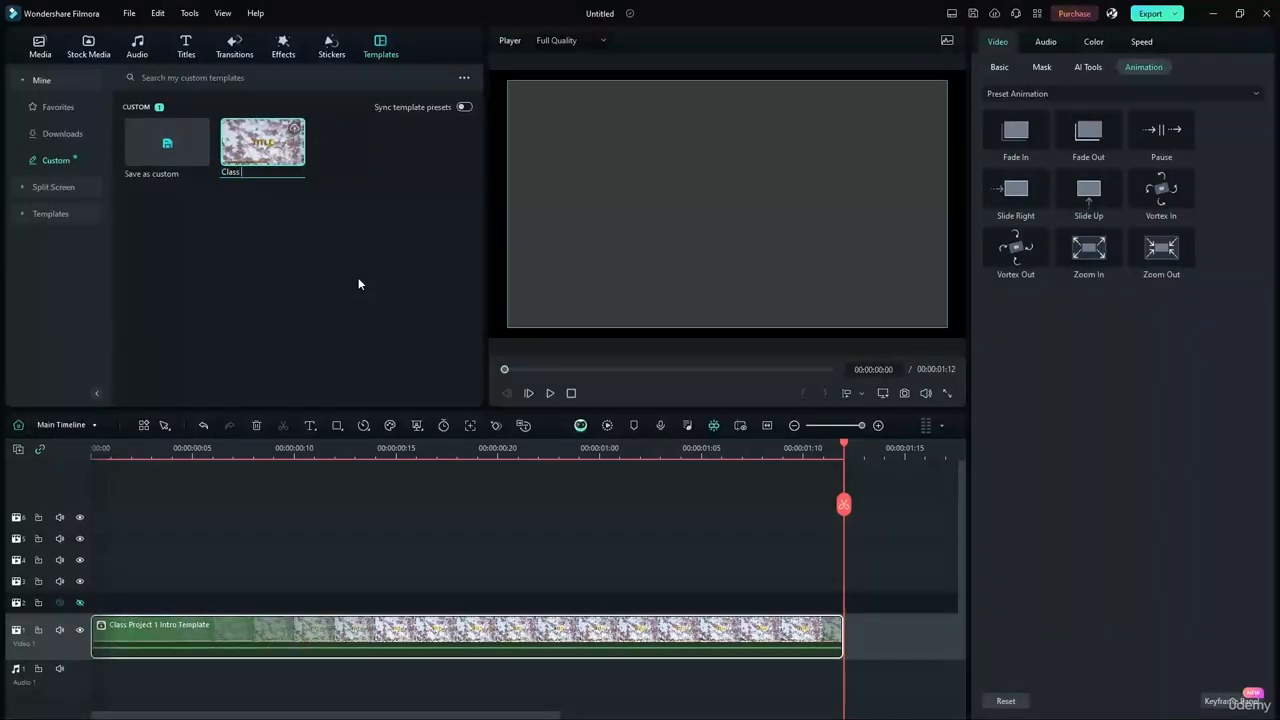
text(Project 1 Intro Template)
key(Return)
click(534, 527)
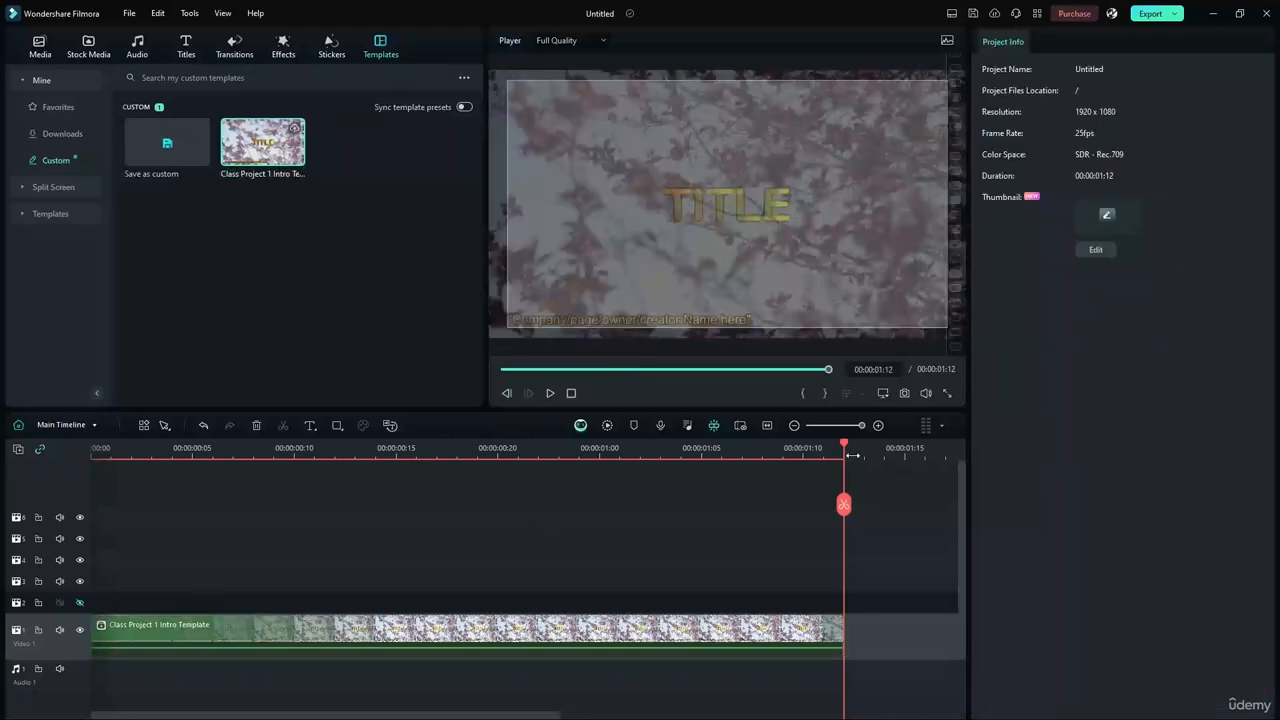